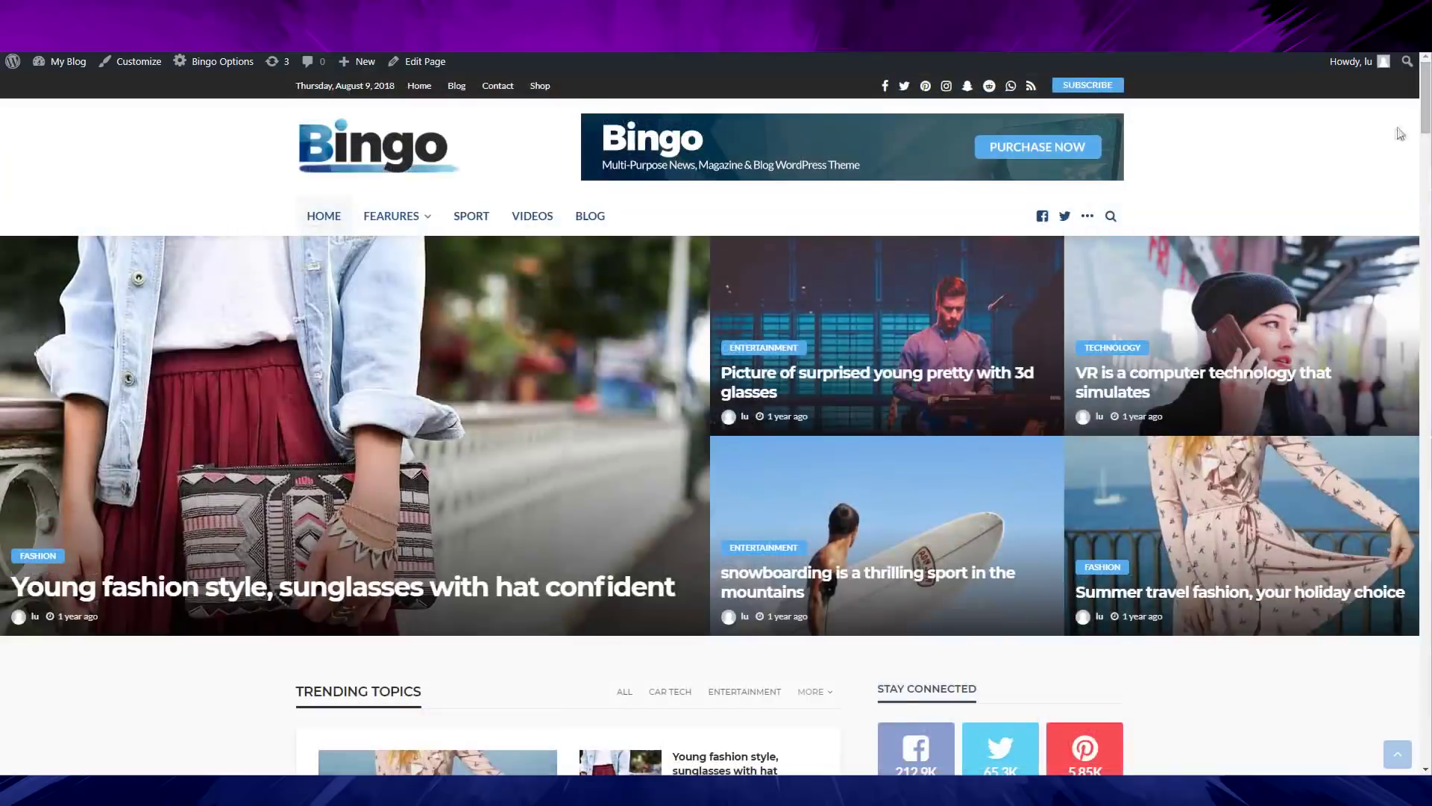
Step: Look through the Bingo site's home page, from the featured posts to the car gallery and category sections
scroll(1402, 343, down, 20)
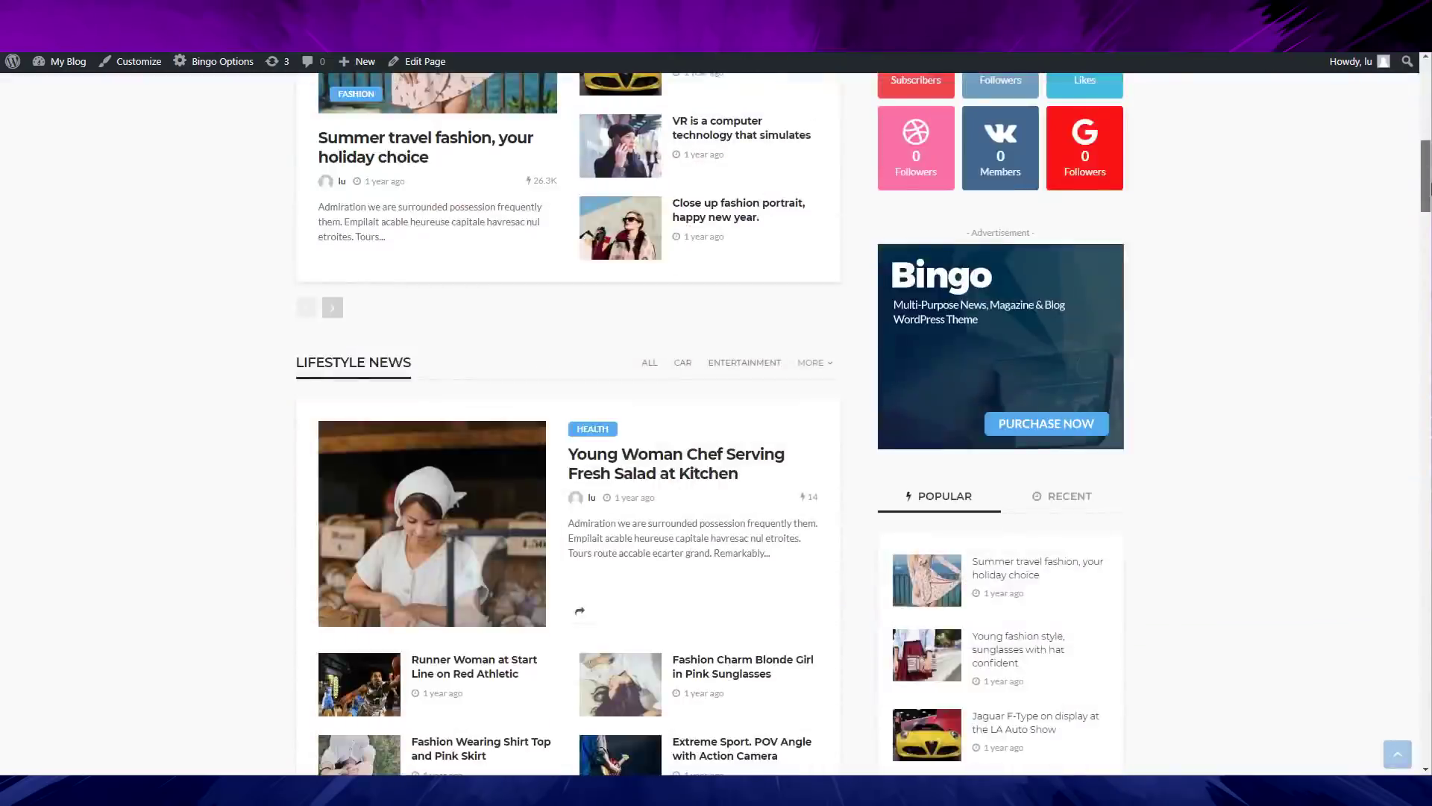
scroll(1402, 343, down, 8)
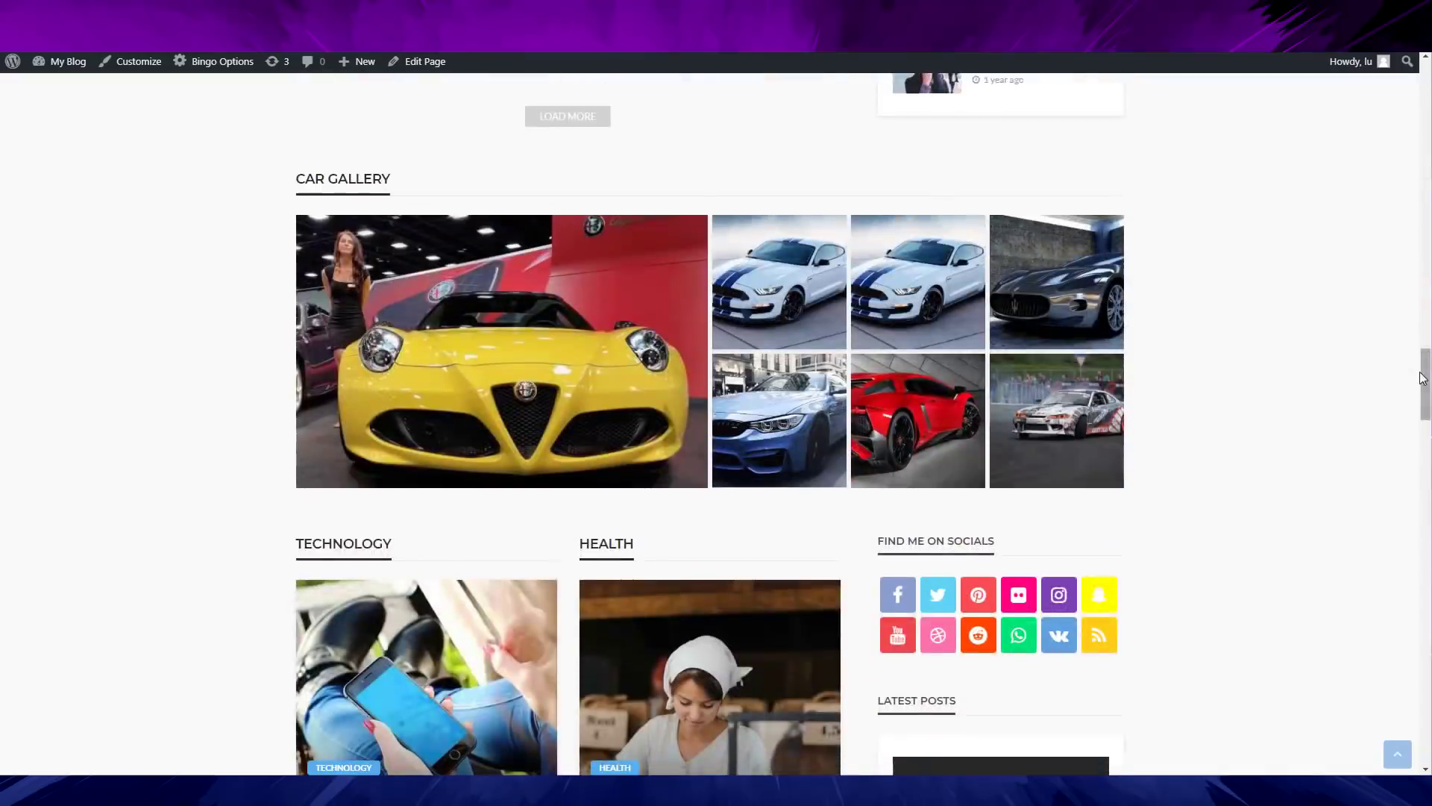
mouse_move(1423, 378)
mouse_down()
mouse_move(1429, 692)
mouse_move(1428, 131)
mouse_up()
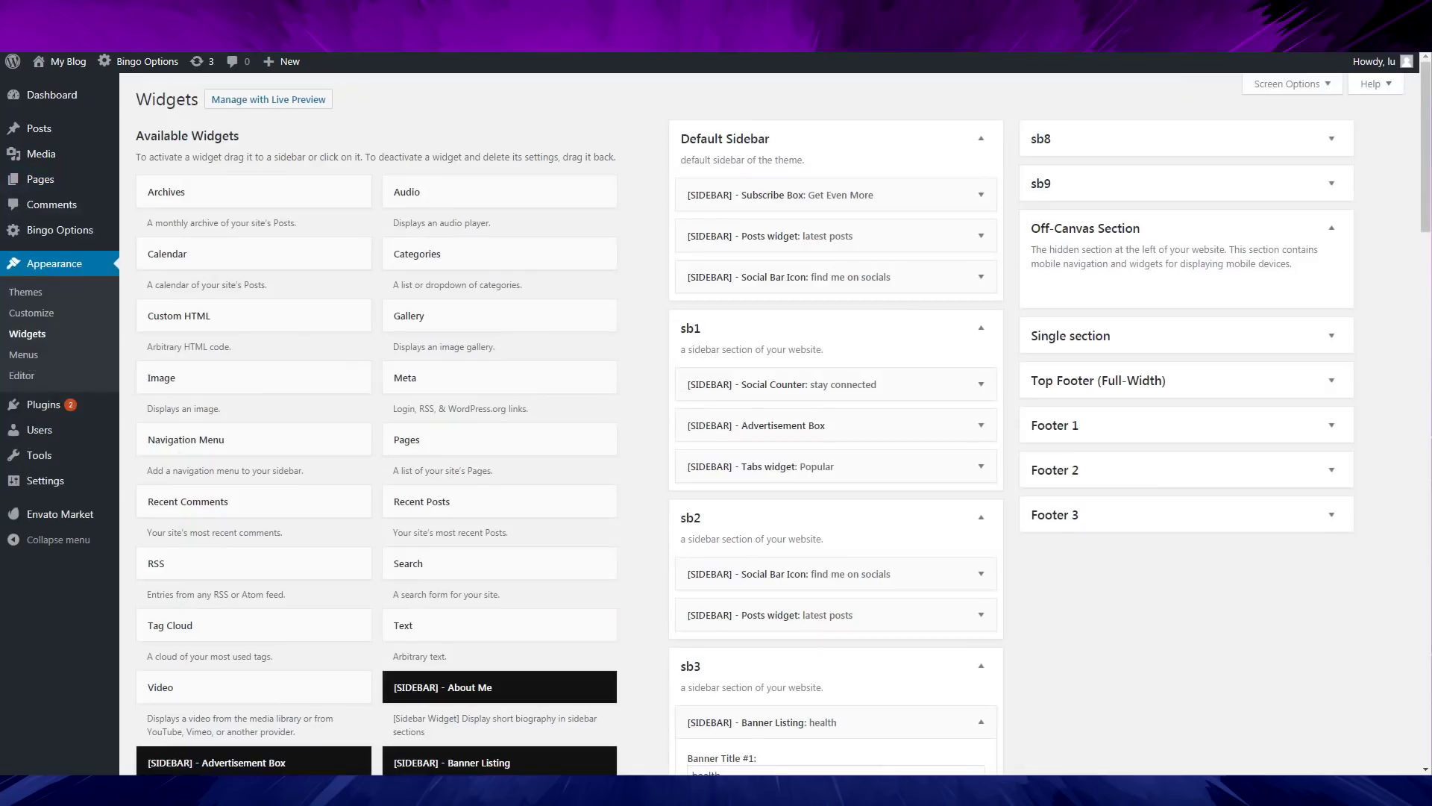
Step: Set the maximum body width to 1200 px in the Bingo theme's General Options
mouse_move(65, 236)
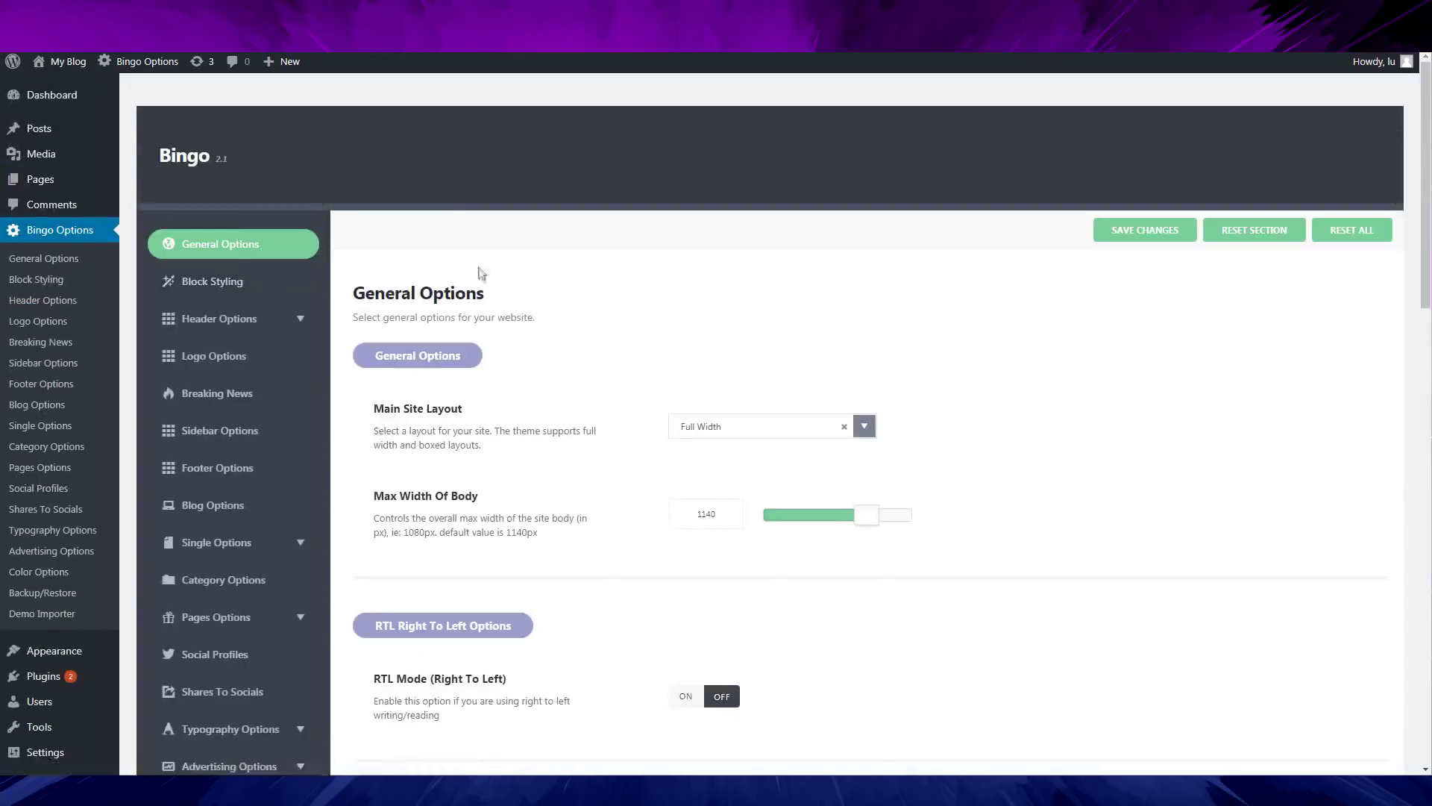
scroll(697, 323, down, 4)
click(863, 127)
click(994, 221)
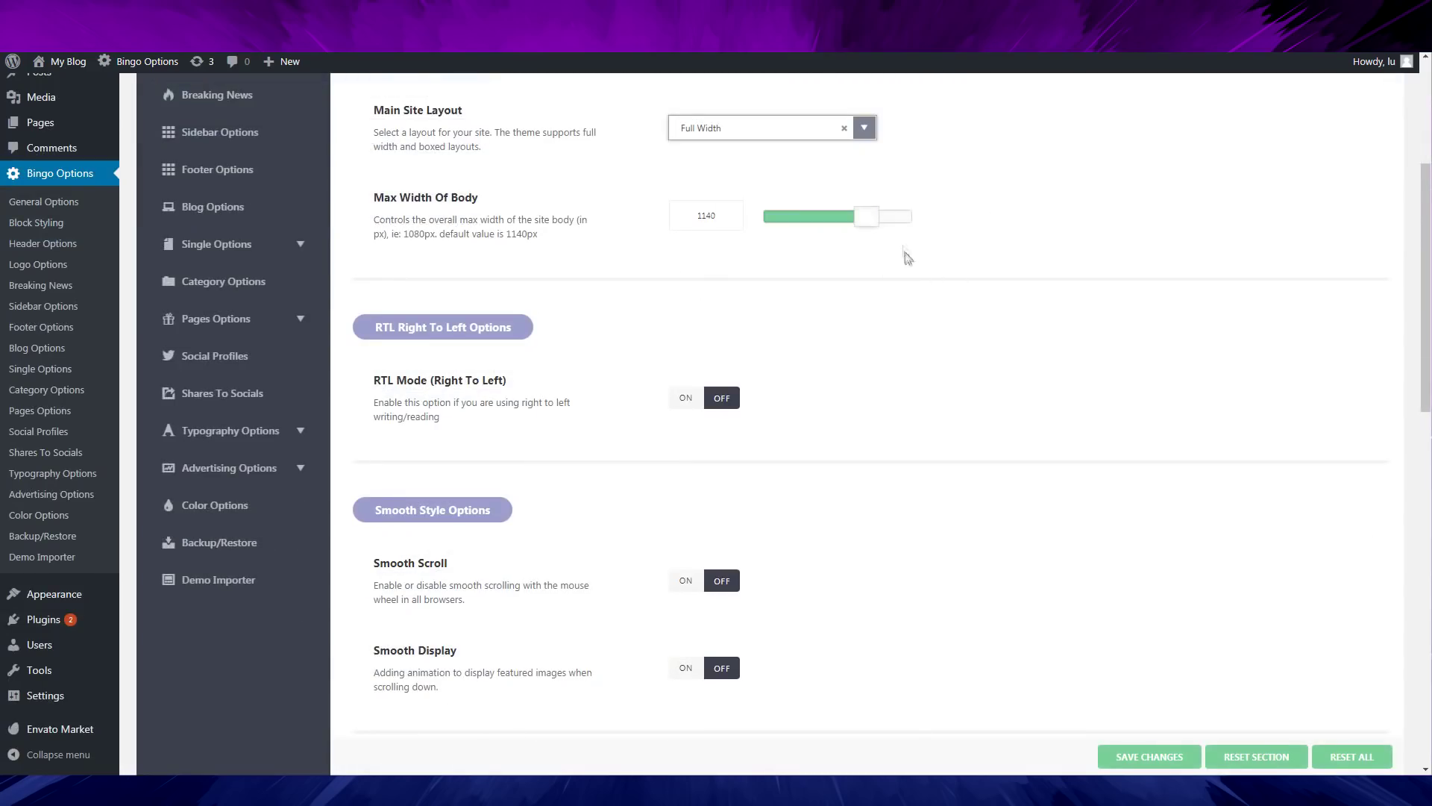
drag(880, 224, 936, 228)
scroll(937, 227, up, 3)
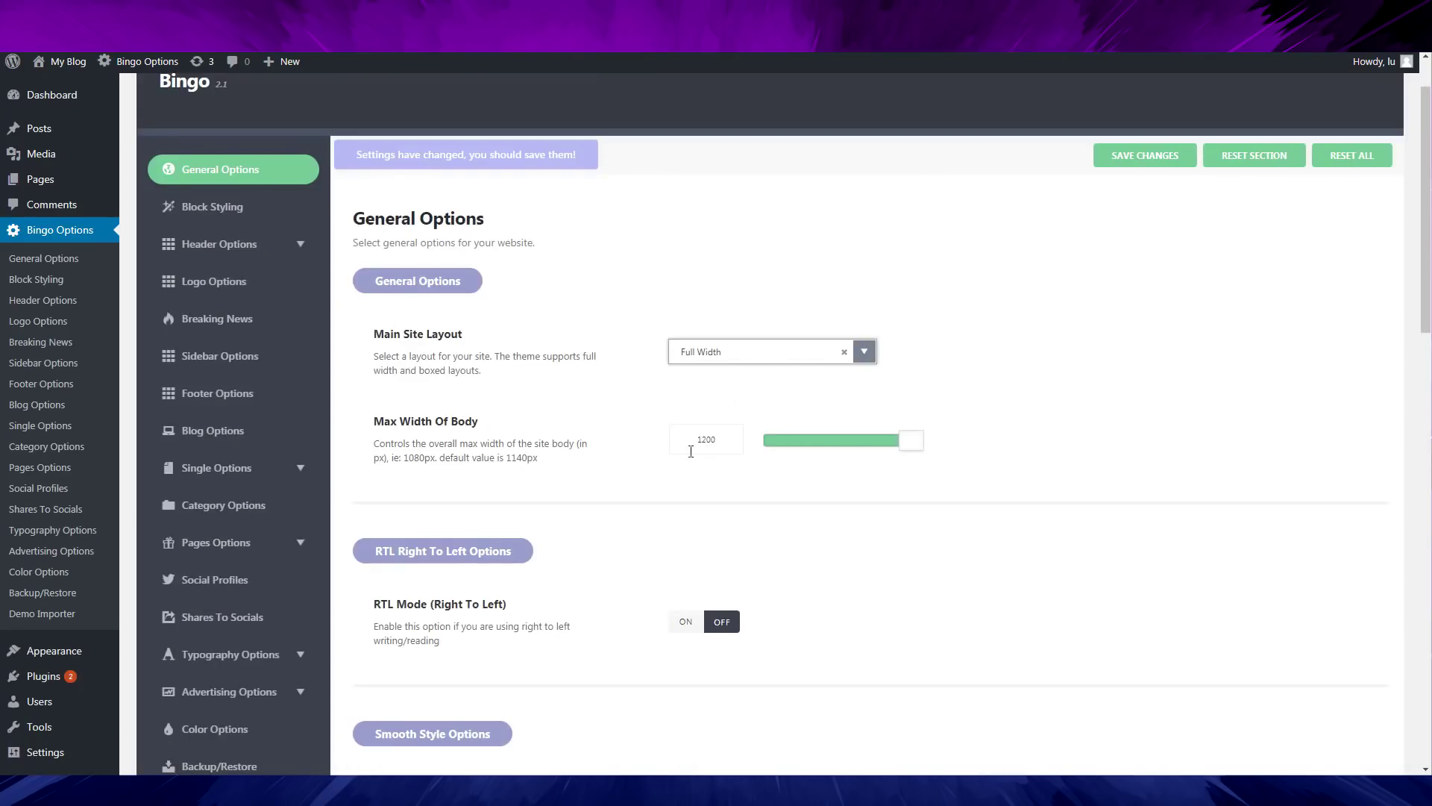
Step: Set the main site layout to Boxed with a maximum body width of 1000 px and save the changes
drag(923, 439, 741, 436)
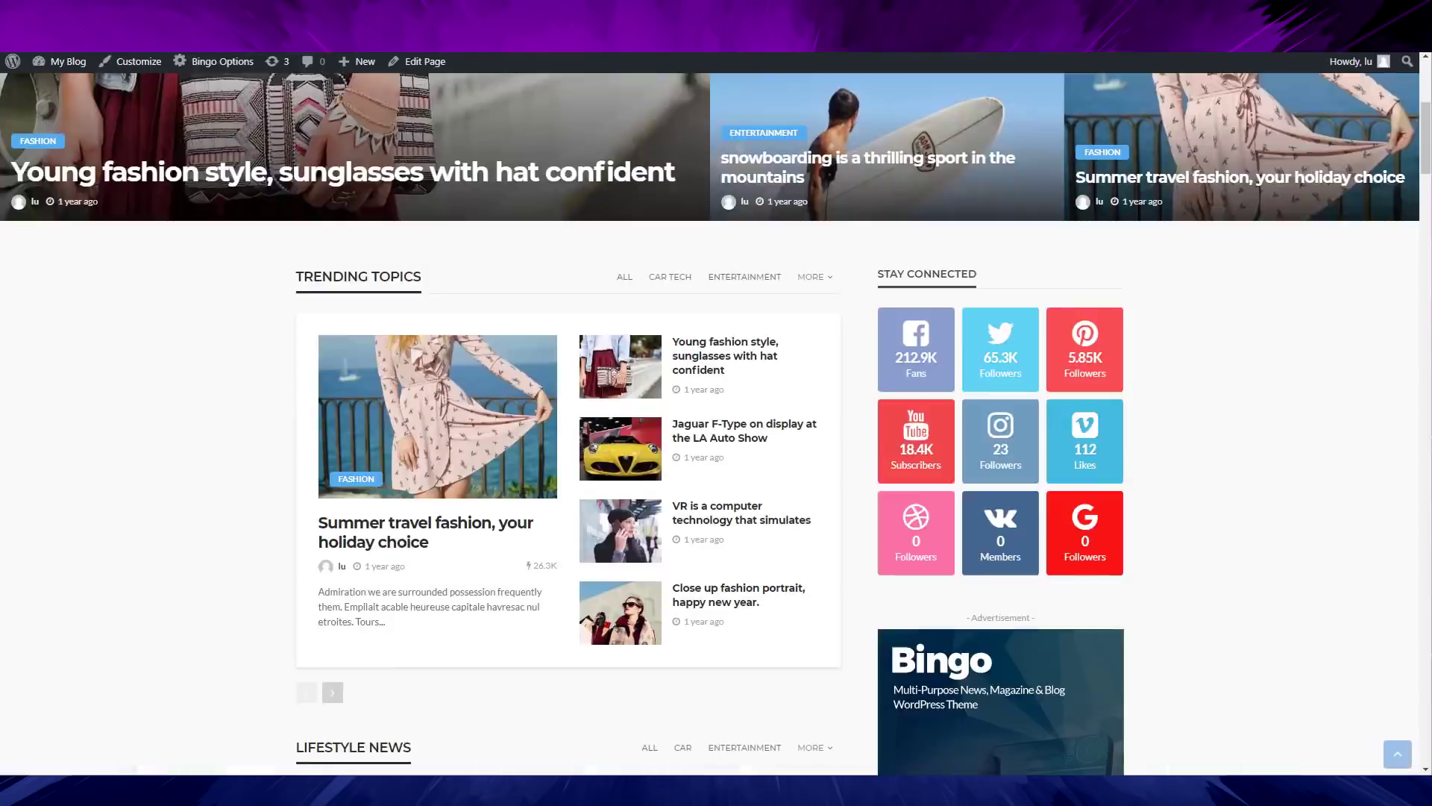
scroll(164, 309, up, 4)
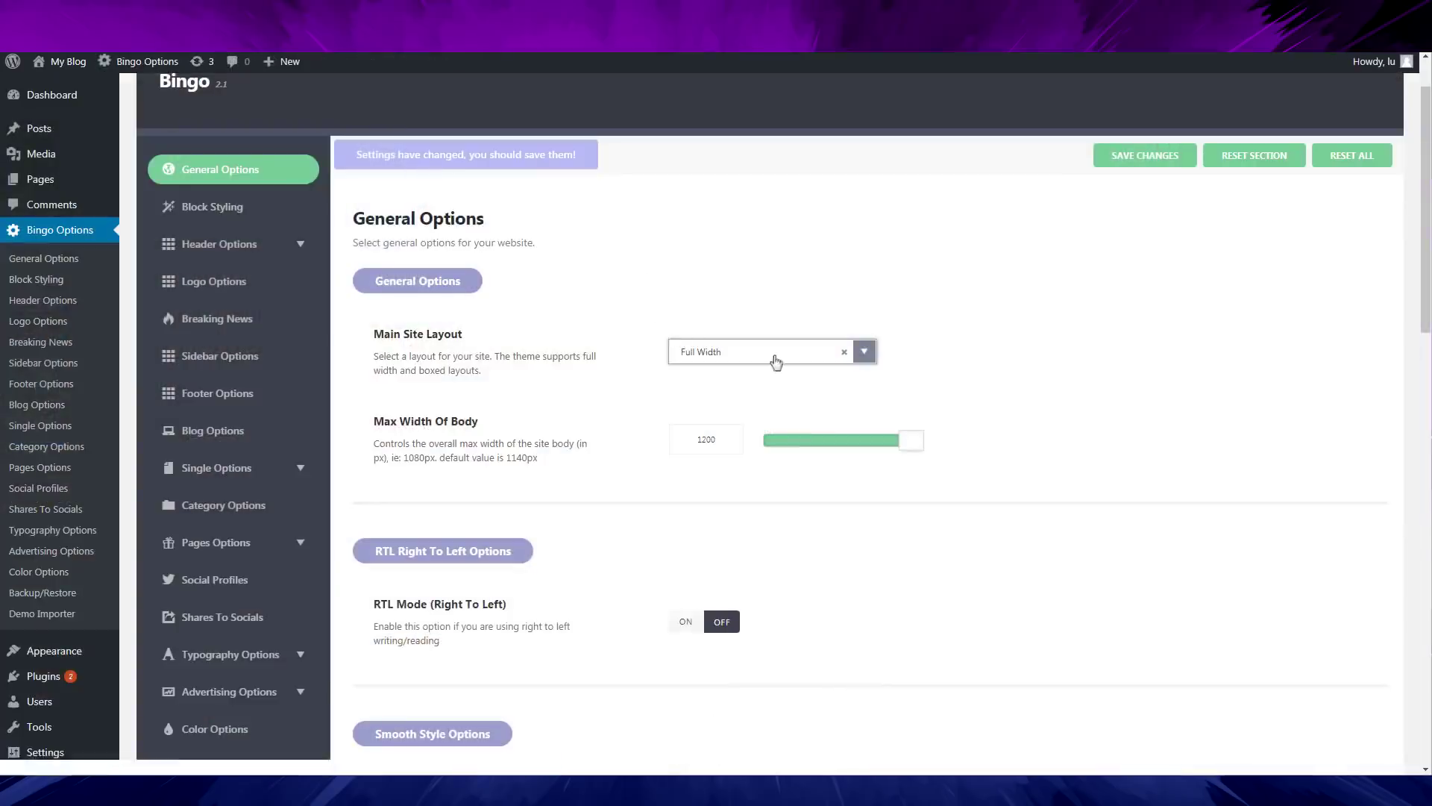
click(773, 352)
click(714, 429)
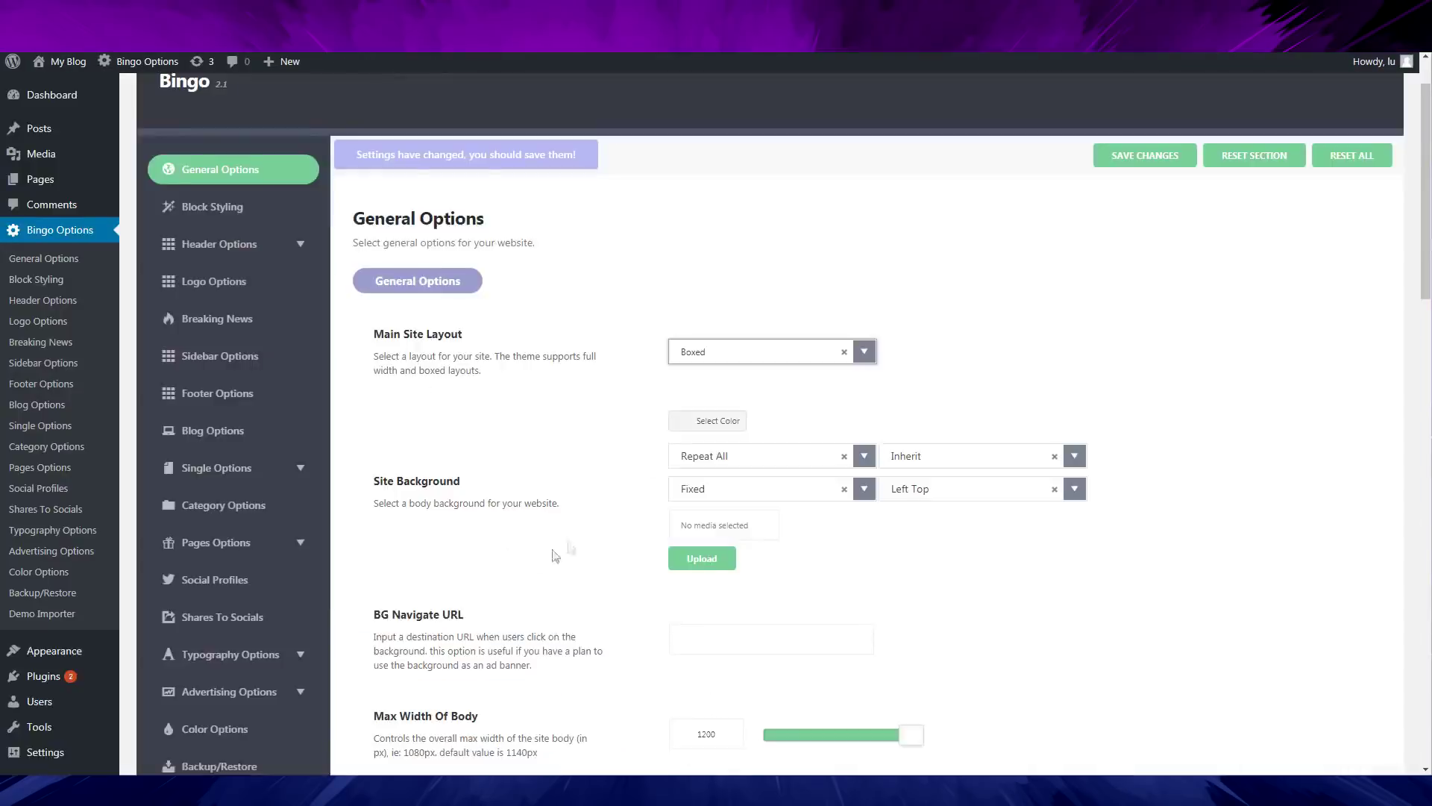
scroll(841, 451, down, 2)
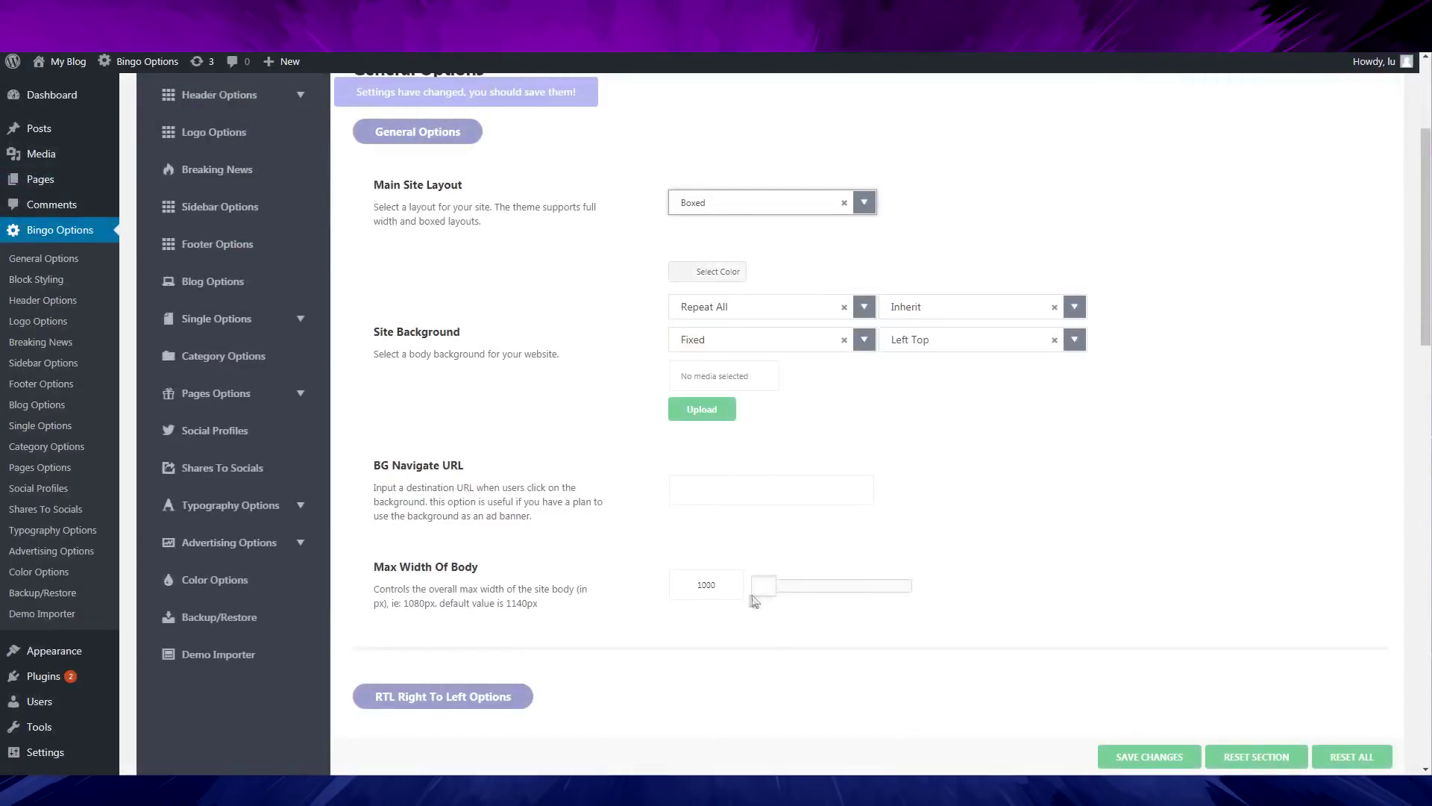
click(1141, 755)
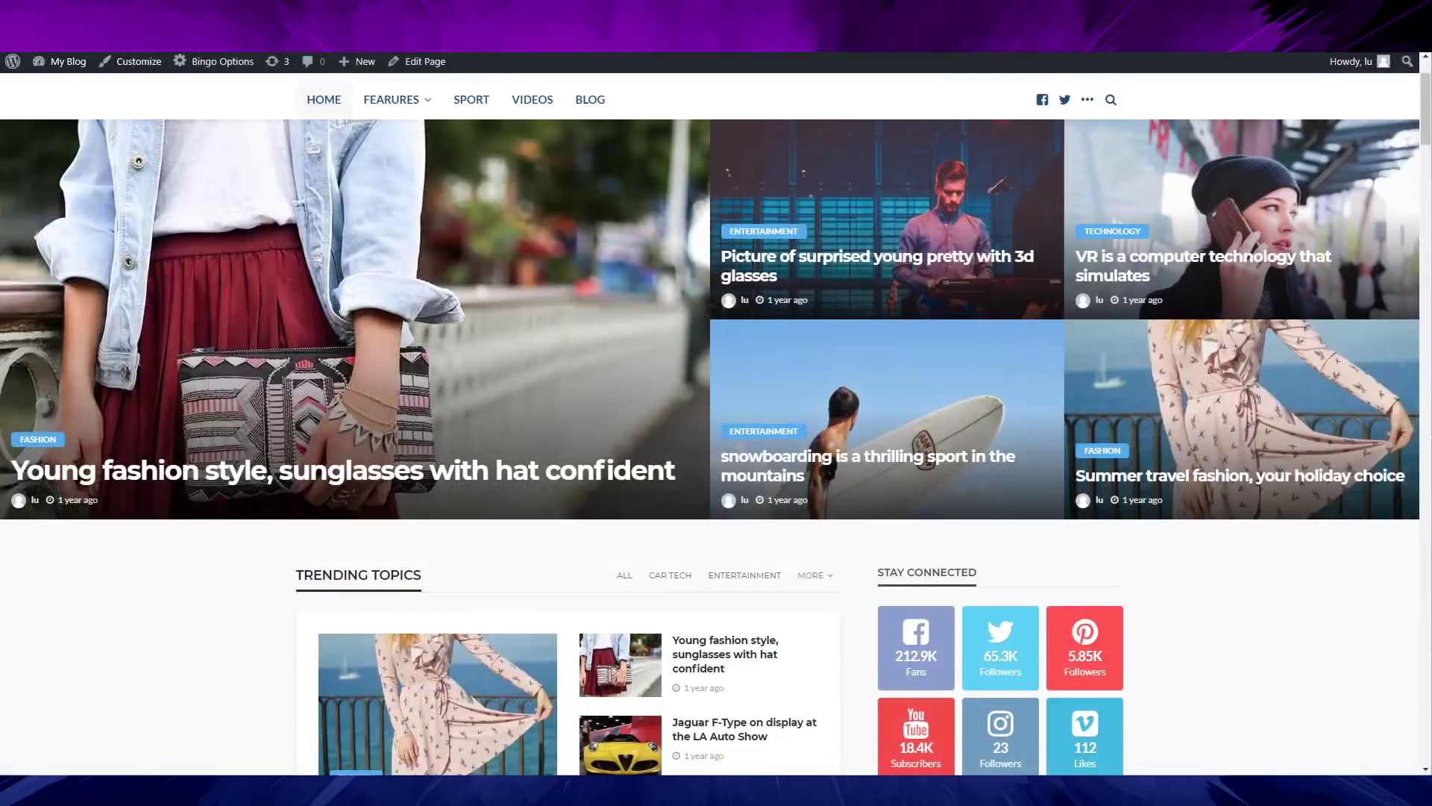
Step: Reload the site's home page and inspect its layout
key(F5)
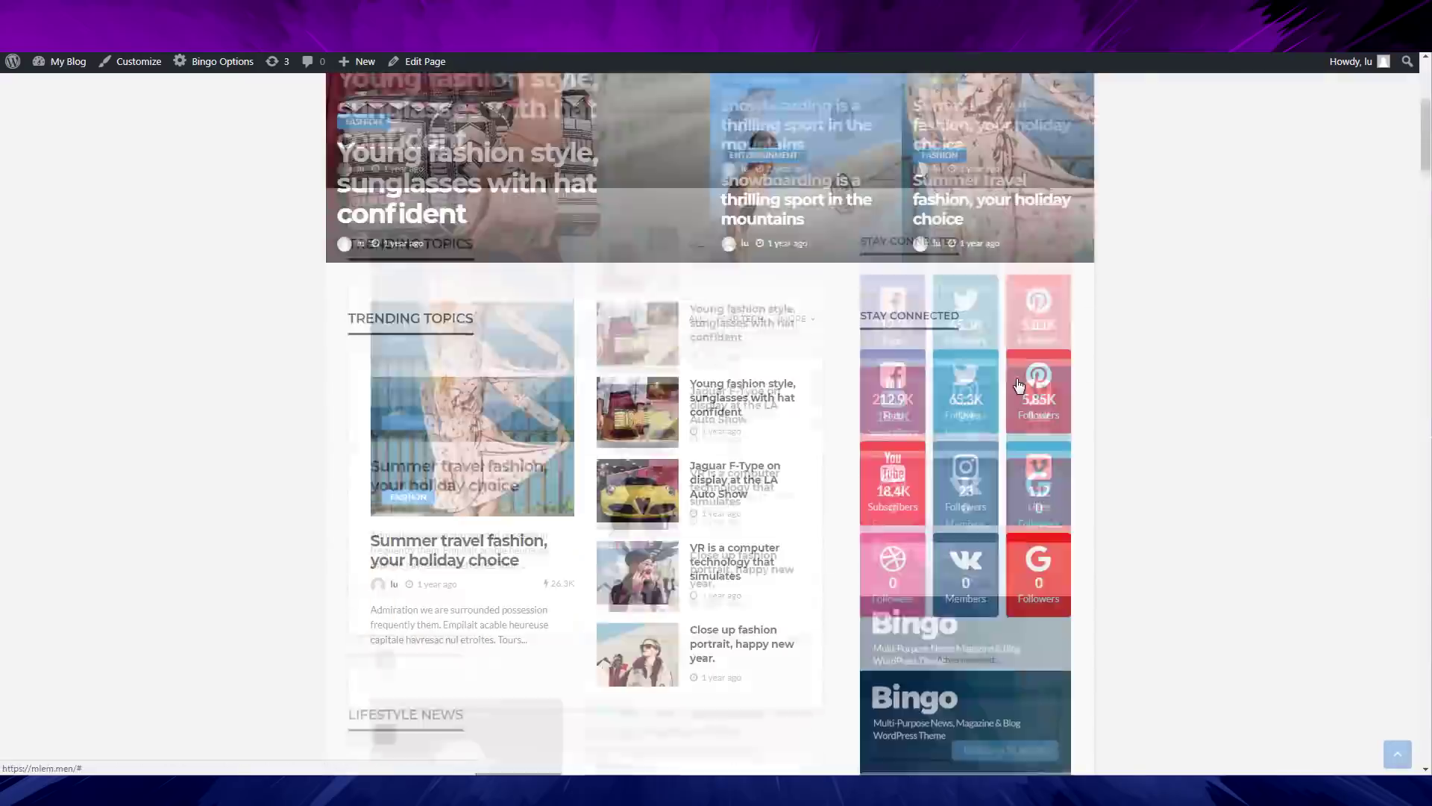
scroll(1019, 385, down, 9)
scroll(1029, 502, up, 14)
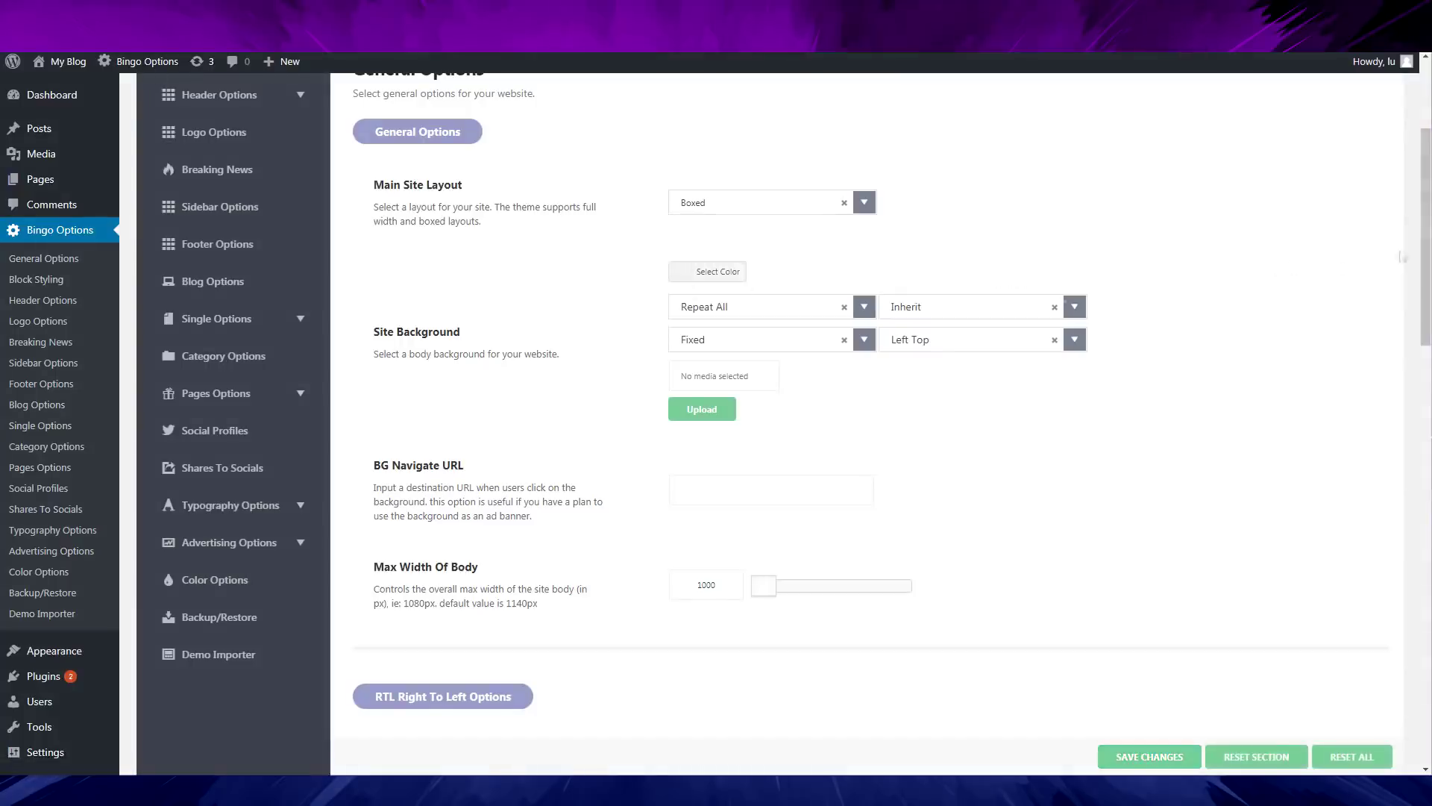
Step: Review the remaining General Options: RTL, smooth style, breadcrumb, miscellaneous, tooltips and OpenGraph settings
scroll(1417, 259, down, 3)
drag(1430, 261, 1430, 296)
scroll(1154, 382, down, 8)
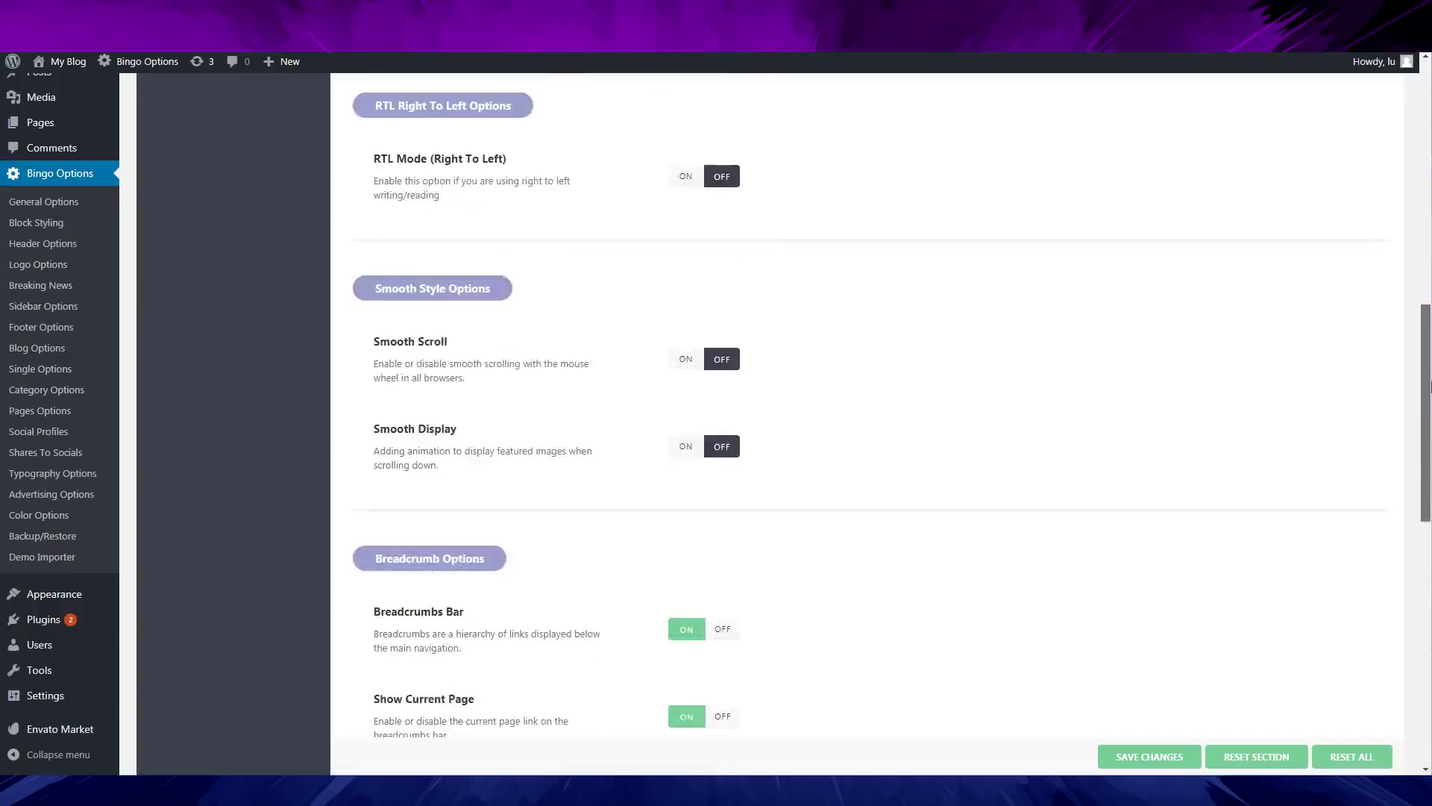
scroll(625, 349, down, 8)
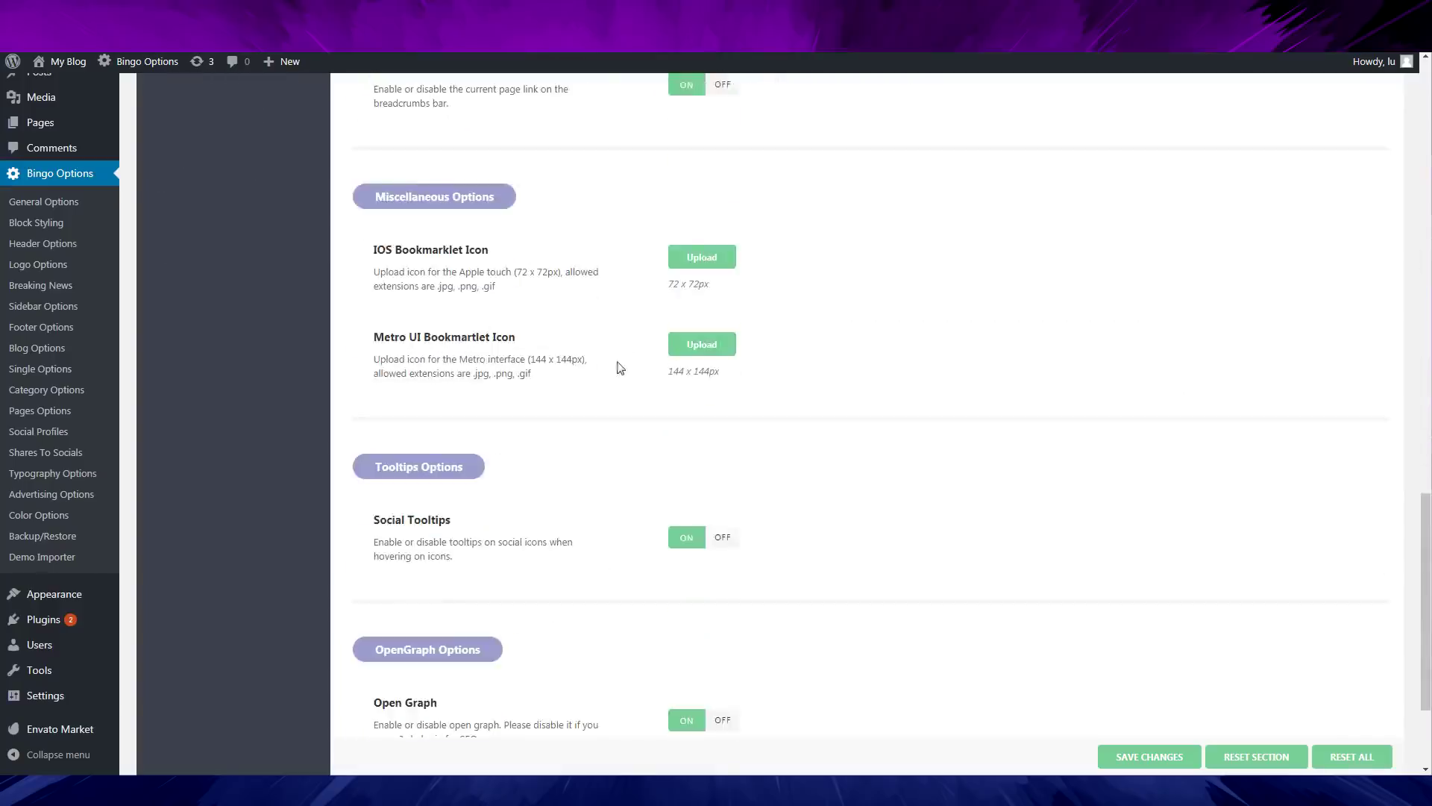
drag(1427, 746, 1427, 577)
scroll(522, 555, down, 5)
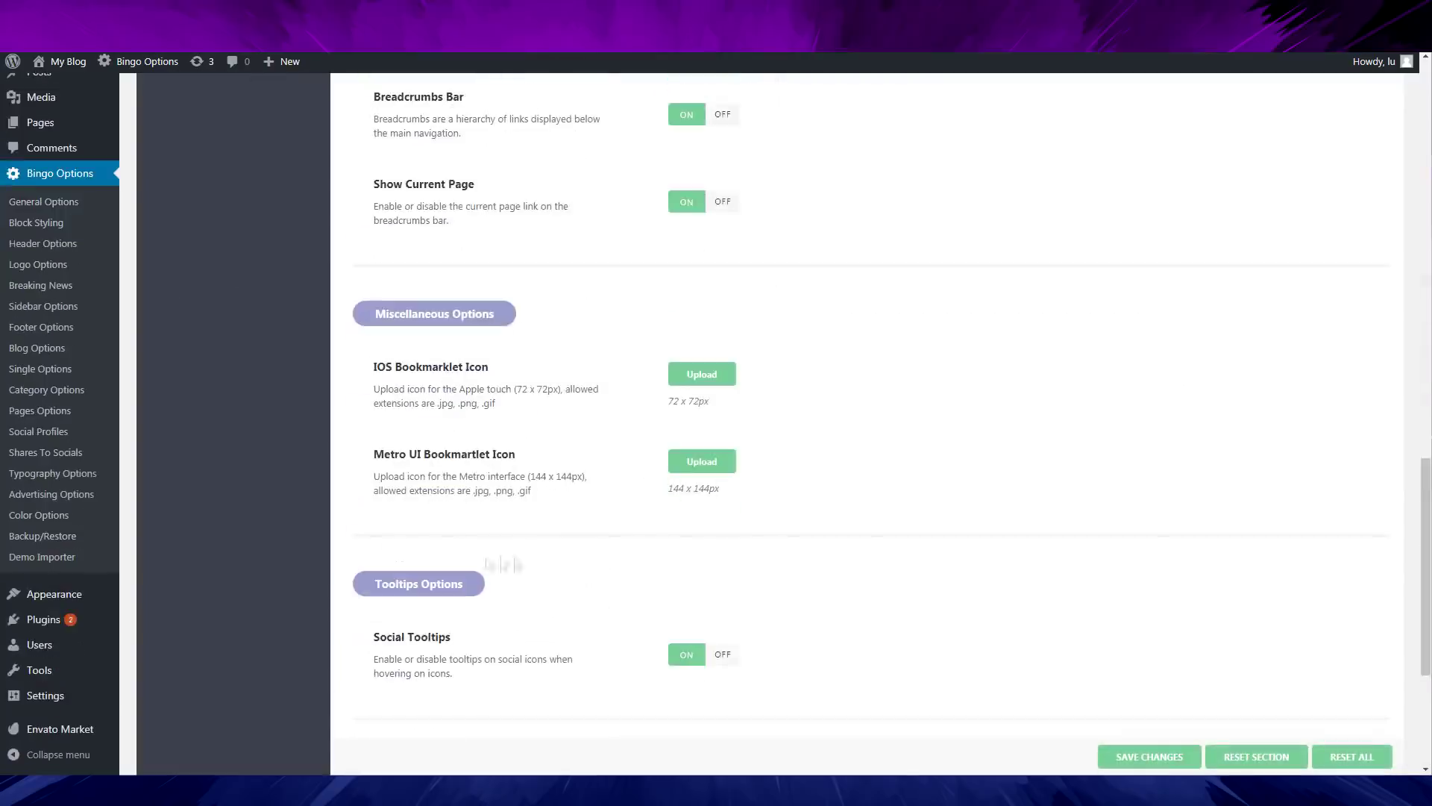
scroll(483, 566, down, 2)
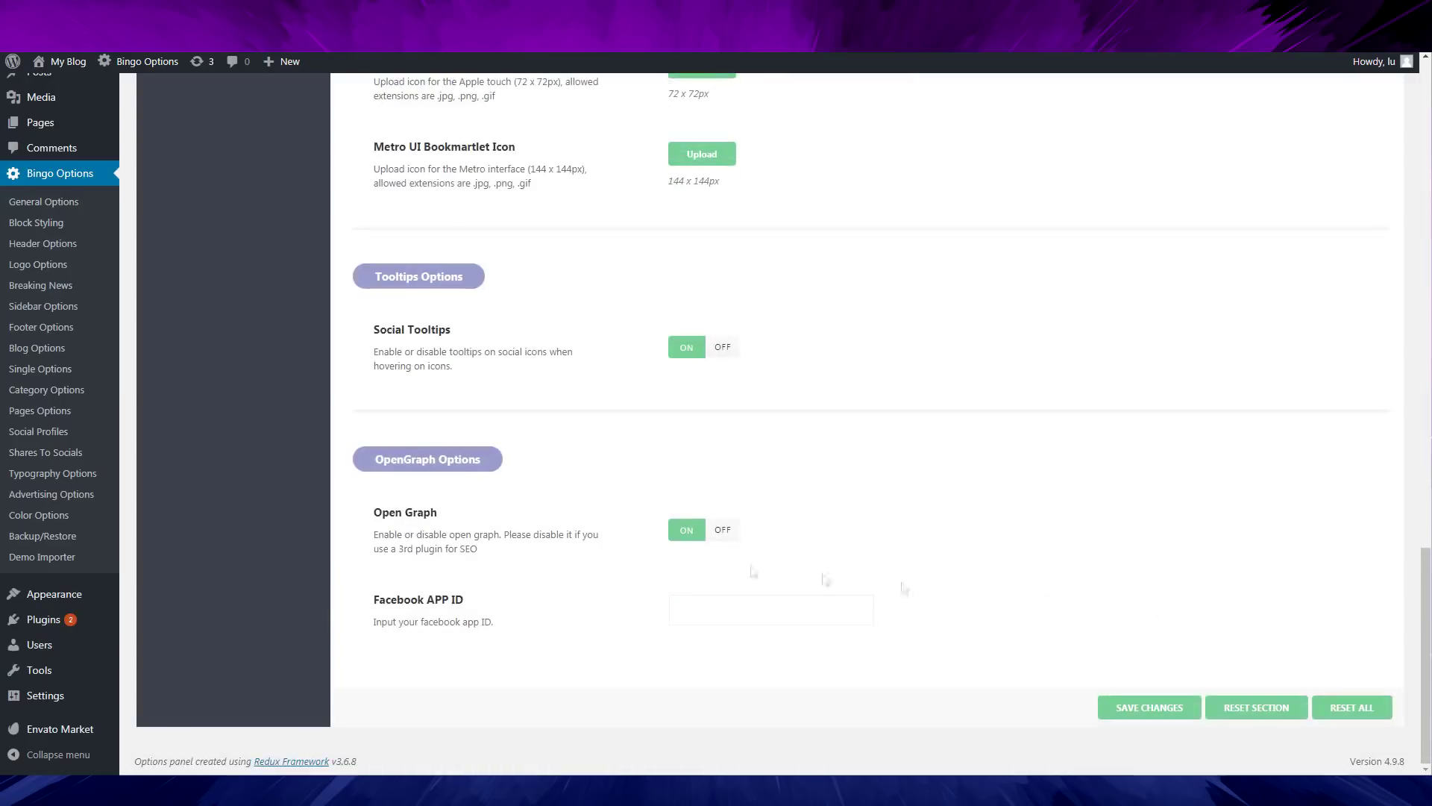
scroll(706, 577, up, 1)
scroll(894, 532, up, 8)
scroll(1343, 597, down, 8)
scroll(820, 626, up, 1)
scroll(605, 615, down, 1)
drag(1429, 624, 1428, 150)
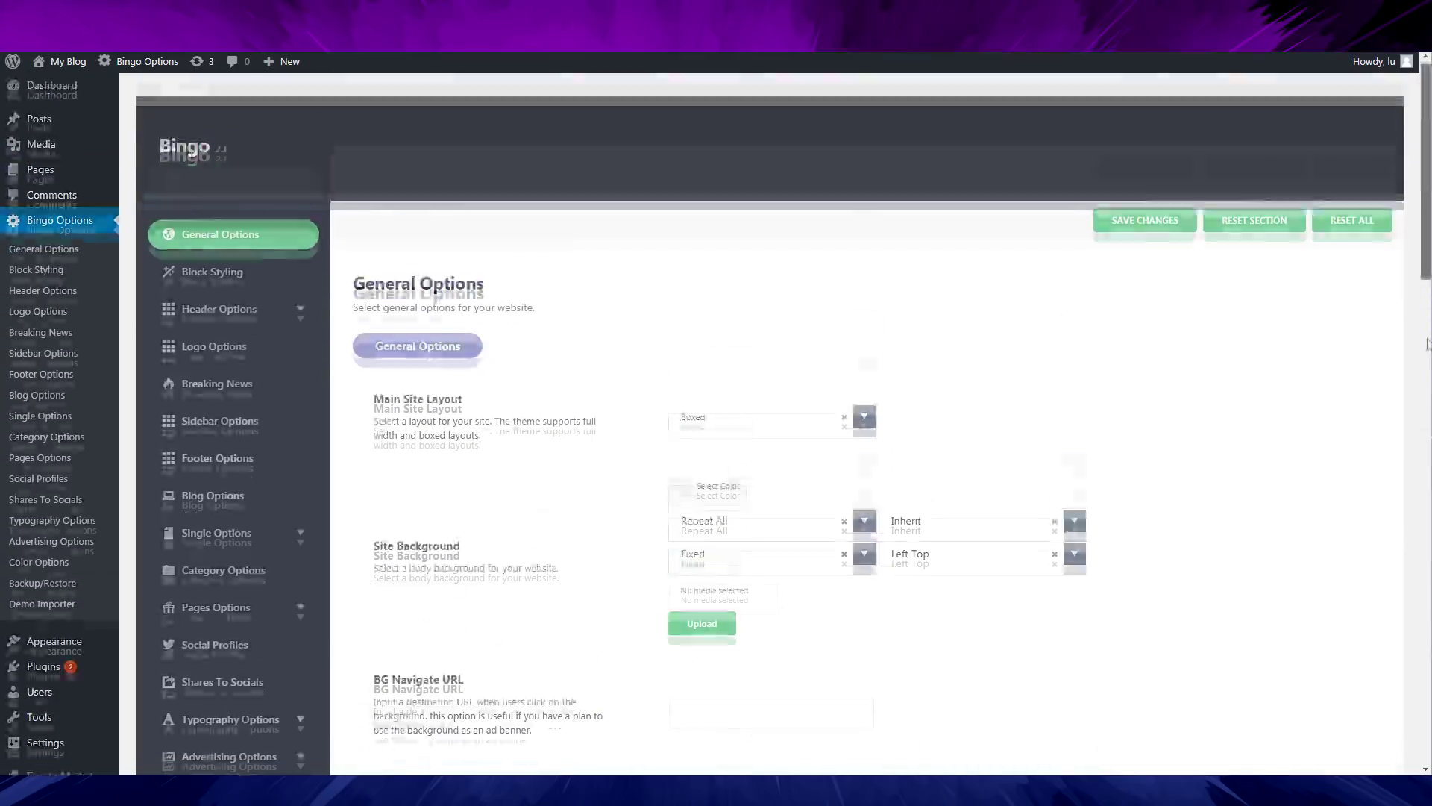
scroll(1261, 664, down, 5)
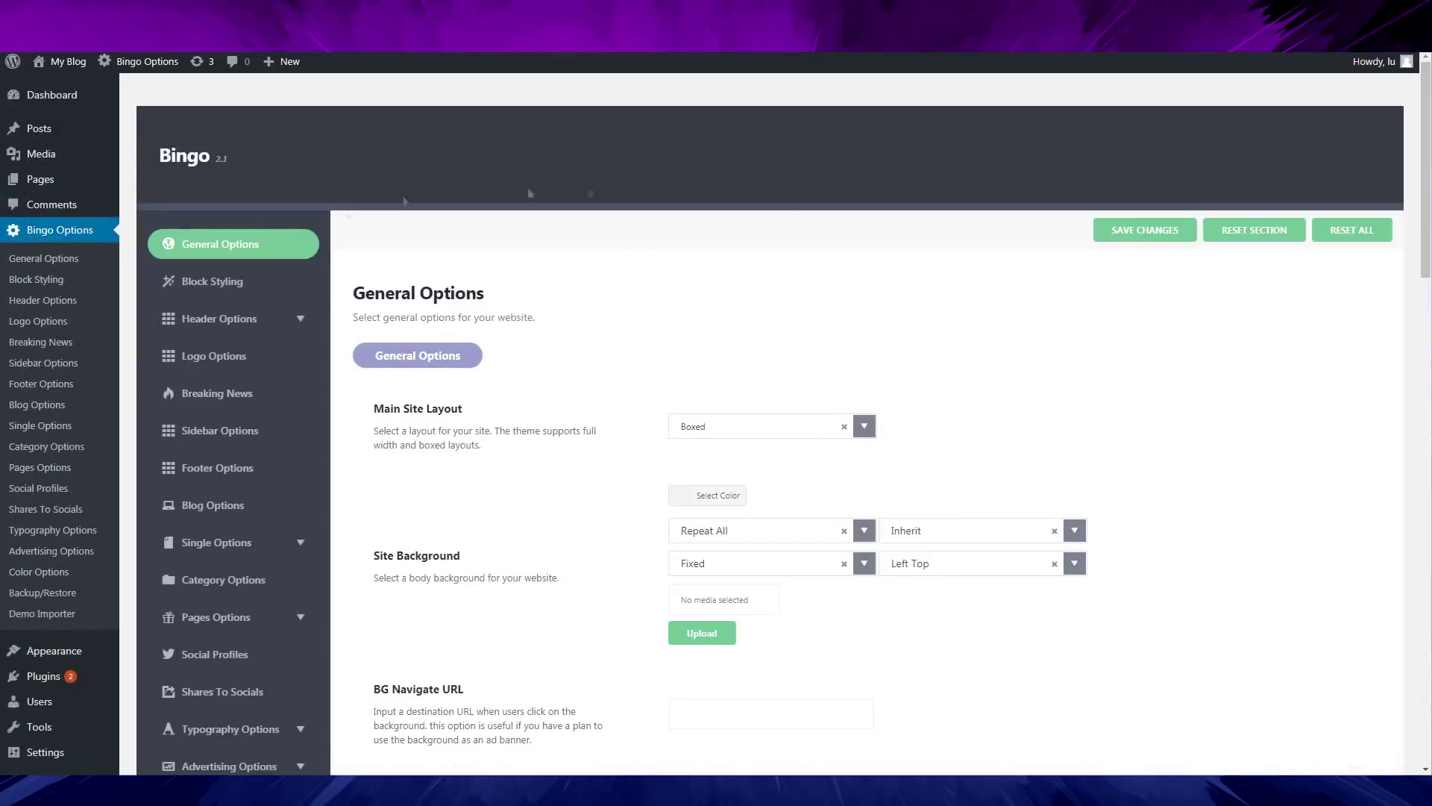
Step: Open the Block Styling section and examine its entry meta info options
click(212, 282)
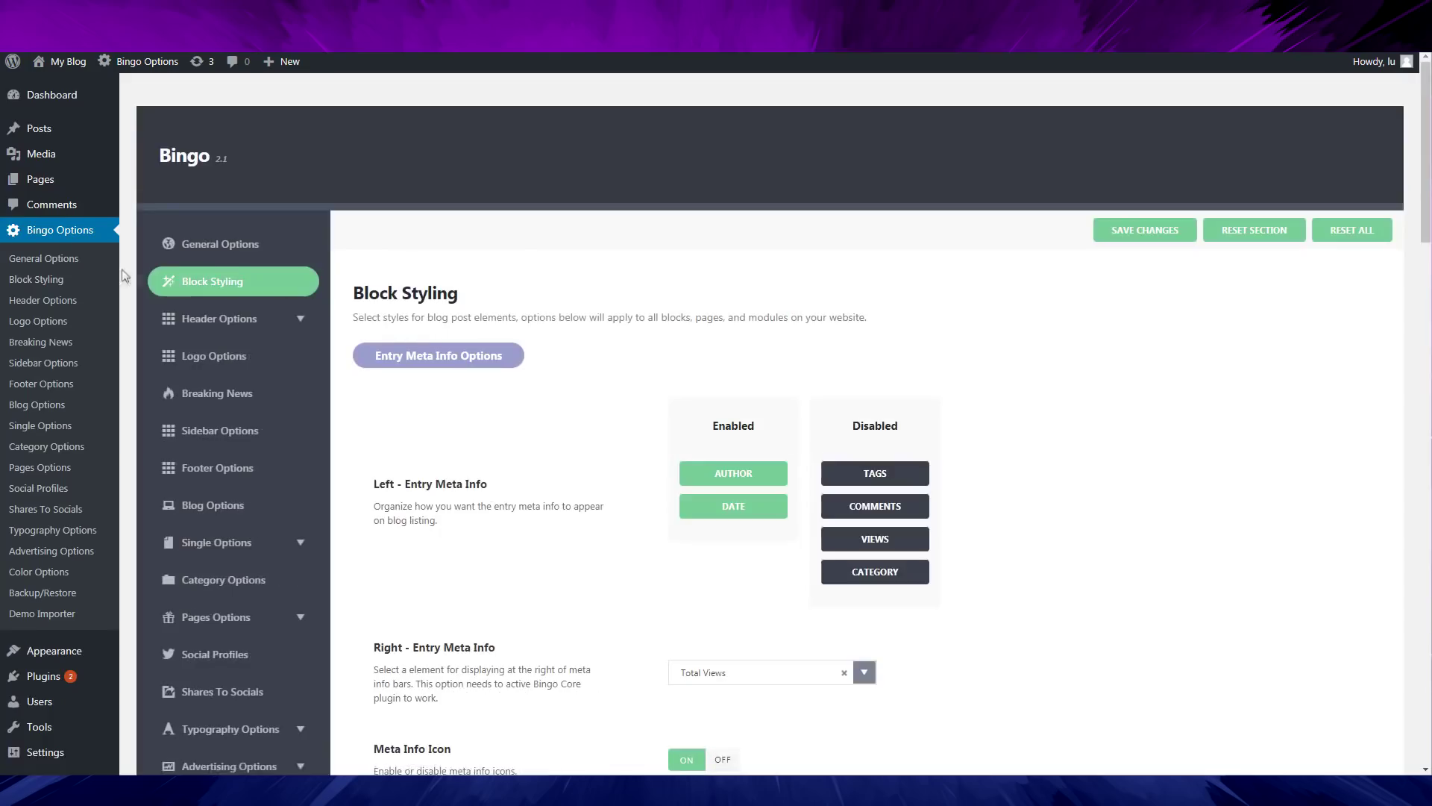
scroll(542, 326, down, 2)
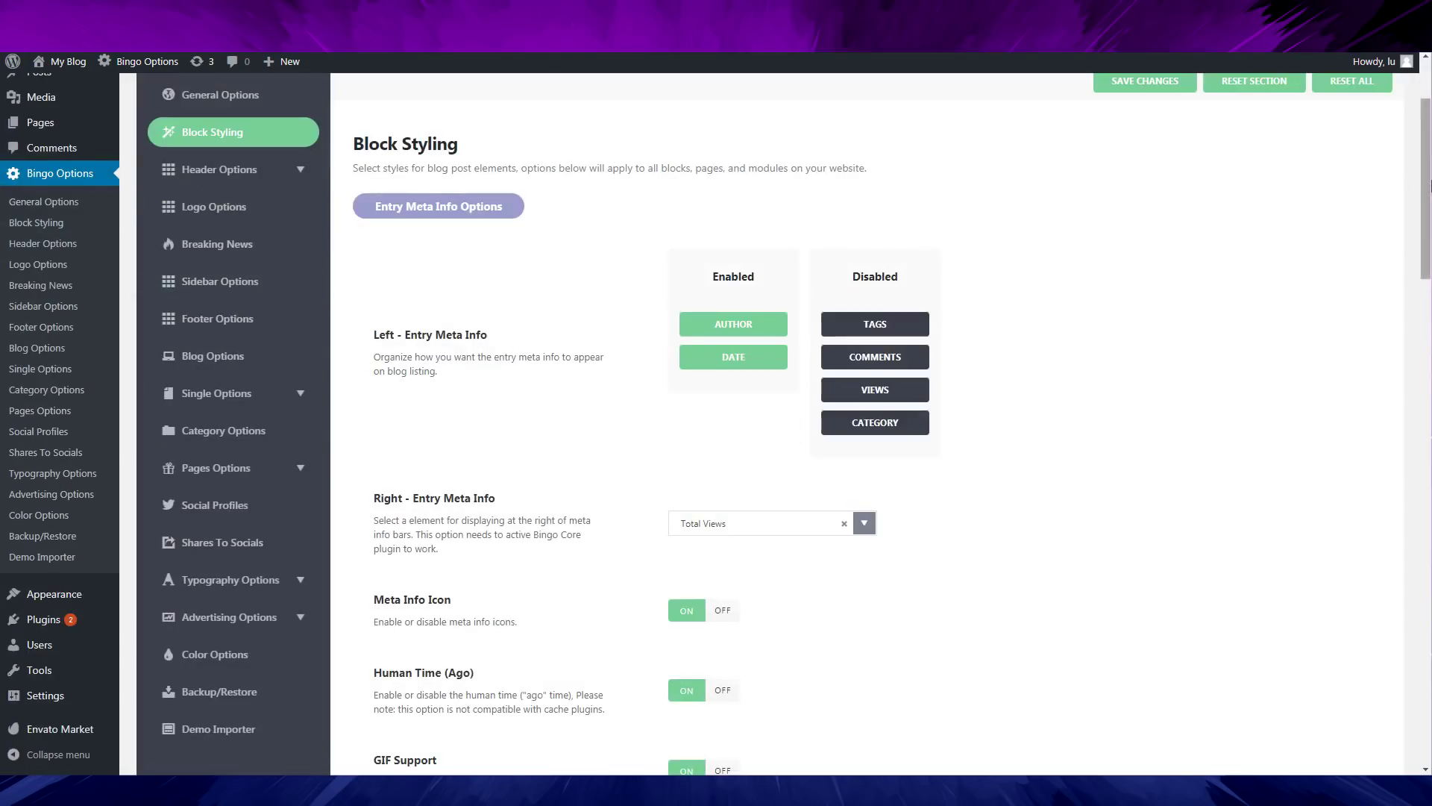
scroll(776, 424, up, 2)
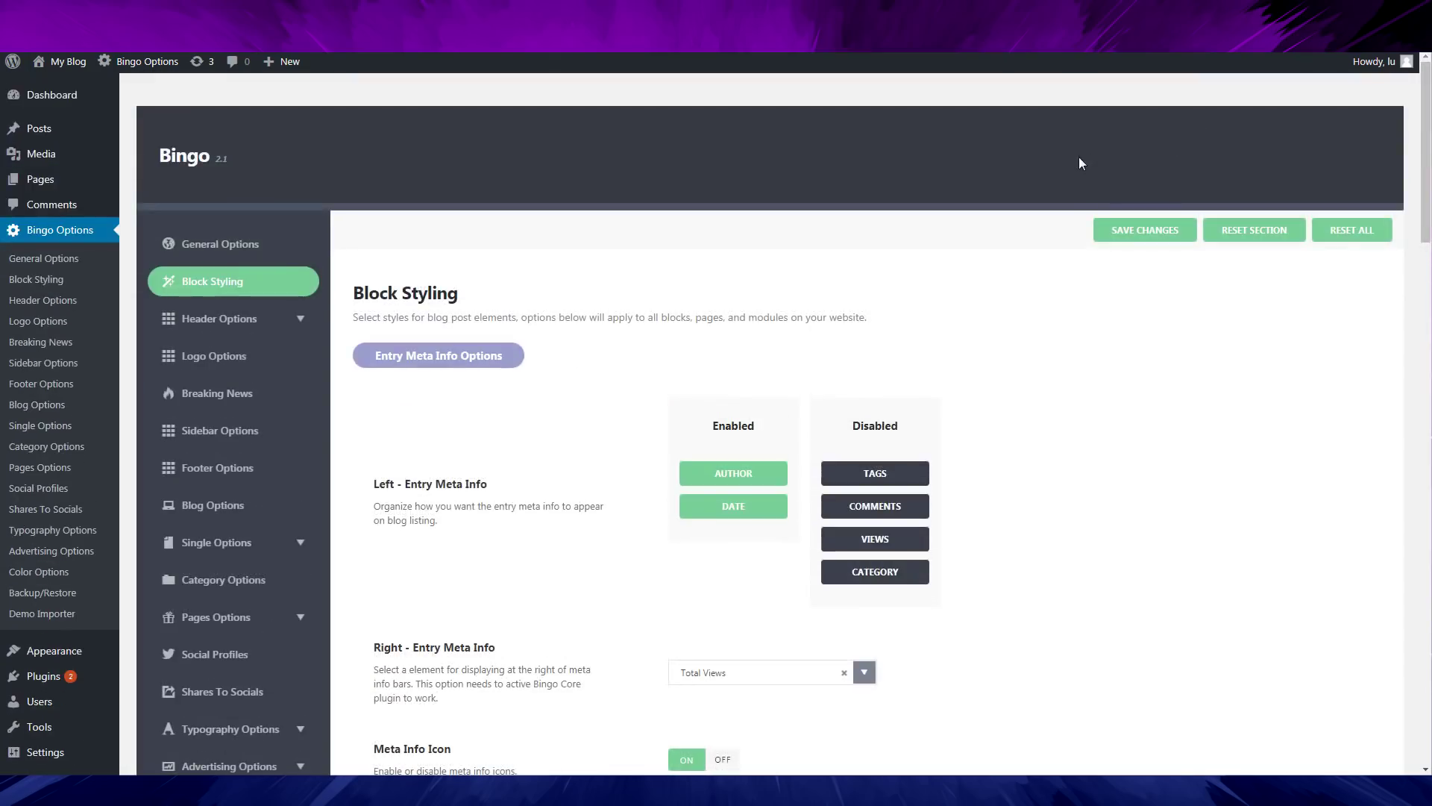
scroll(1202, 189, down, 2)
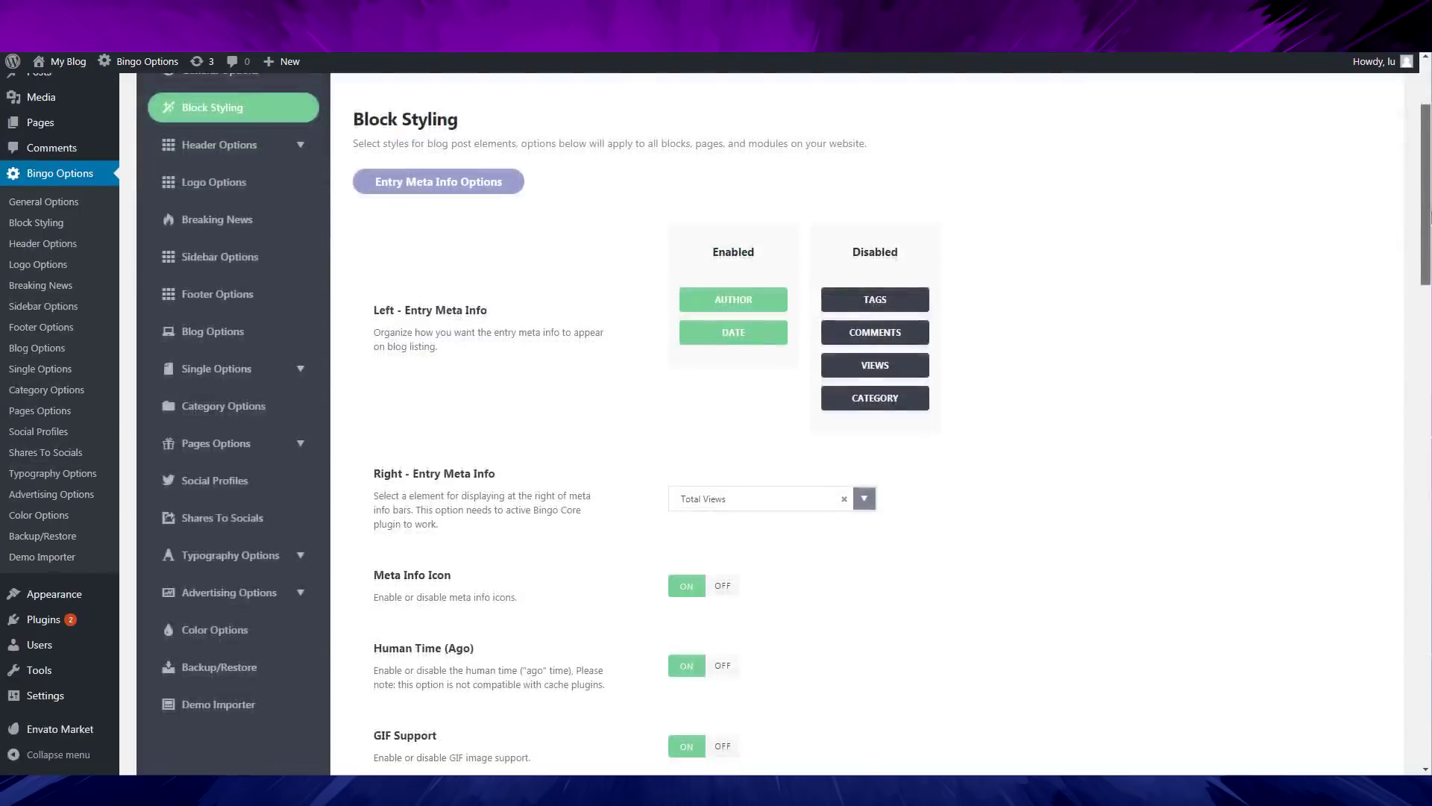
scroll(1203, 189, up, 2)
scroll(951, 326, down, 2)
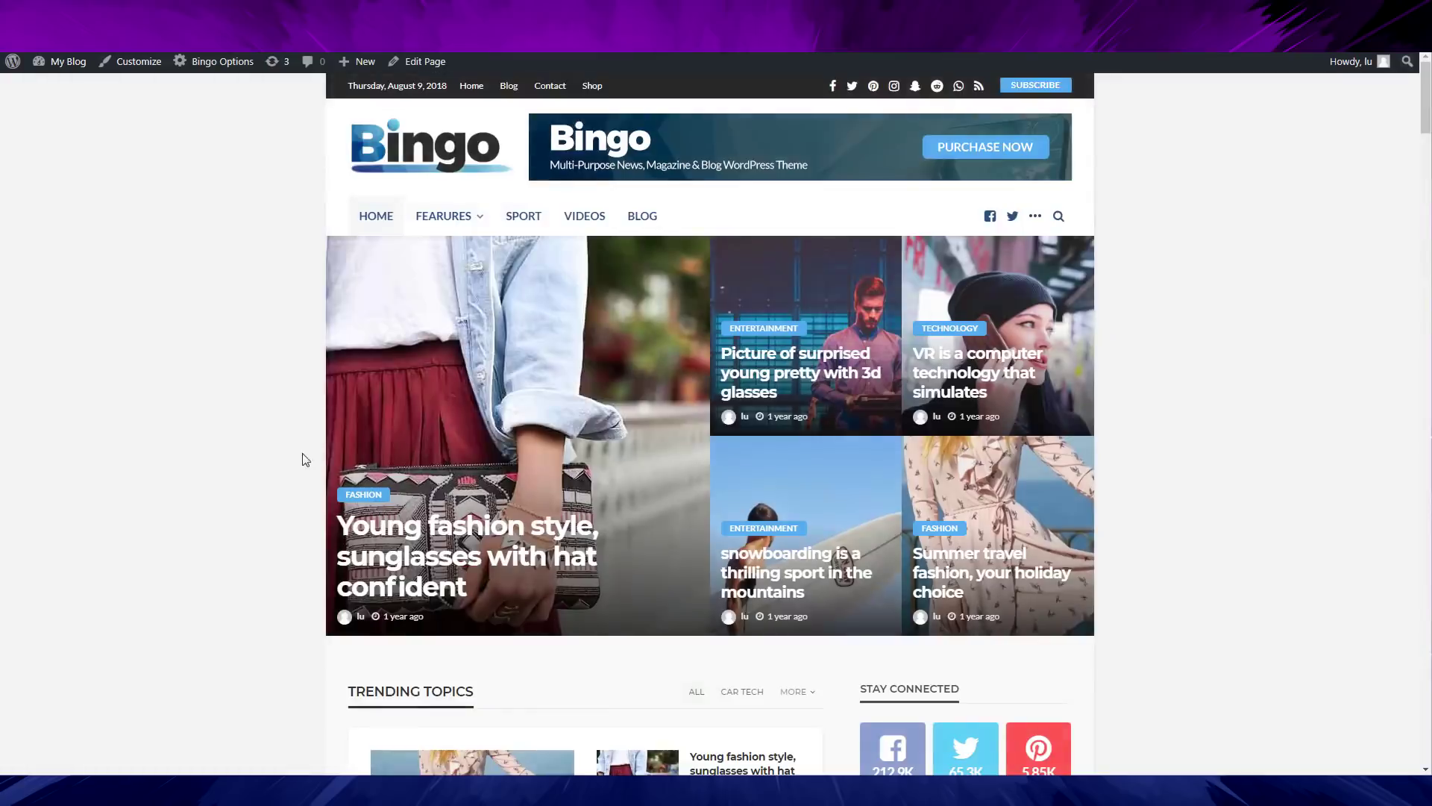
Step: Examine the meta info under the posts in the home page's Trending Topics and Lifestyle News blocks
scroll(302, 457, down, 7)
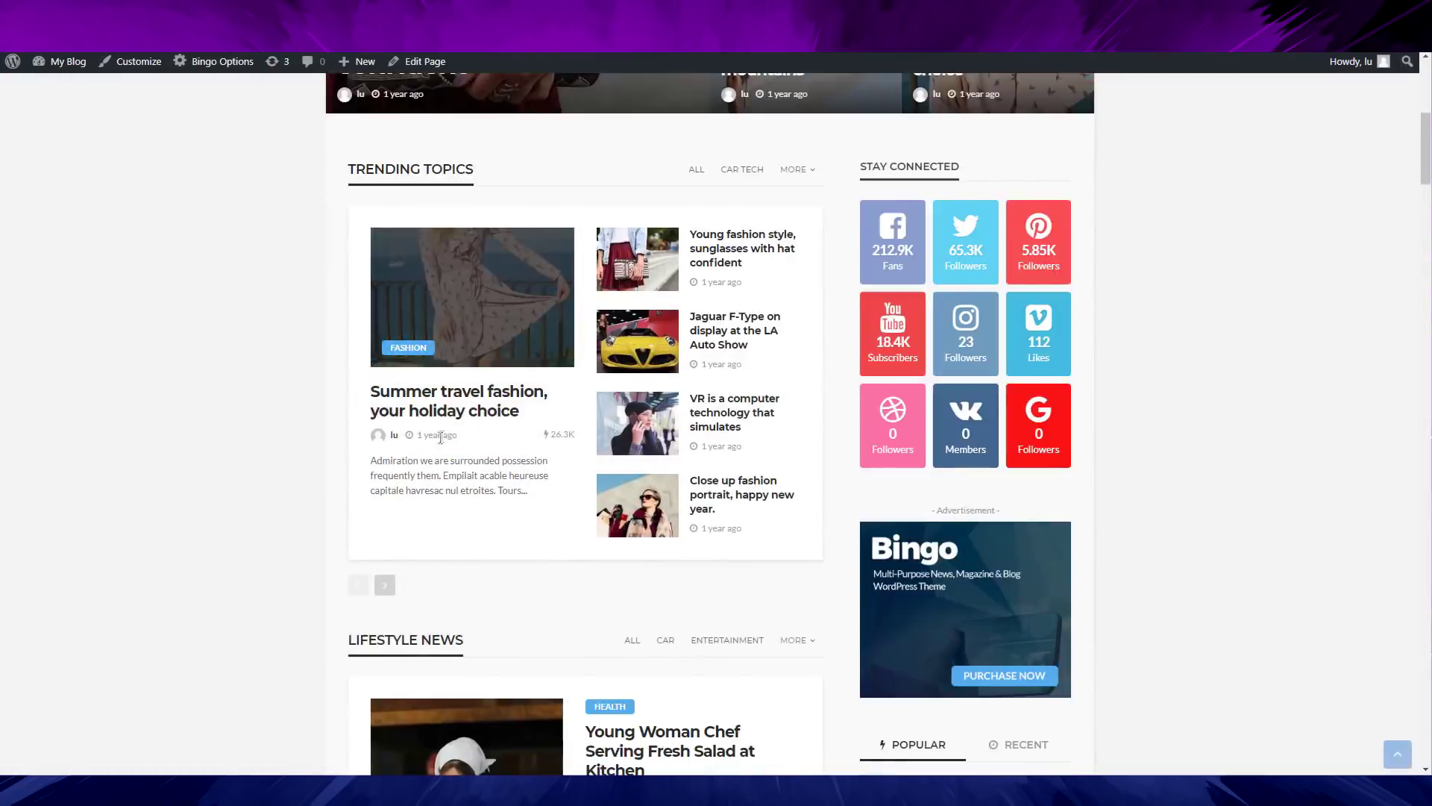
scroll(444, 437, down, 1)
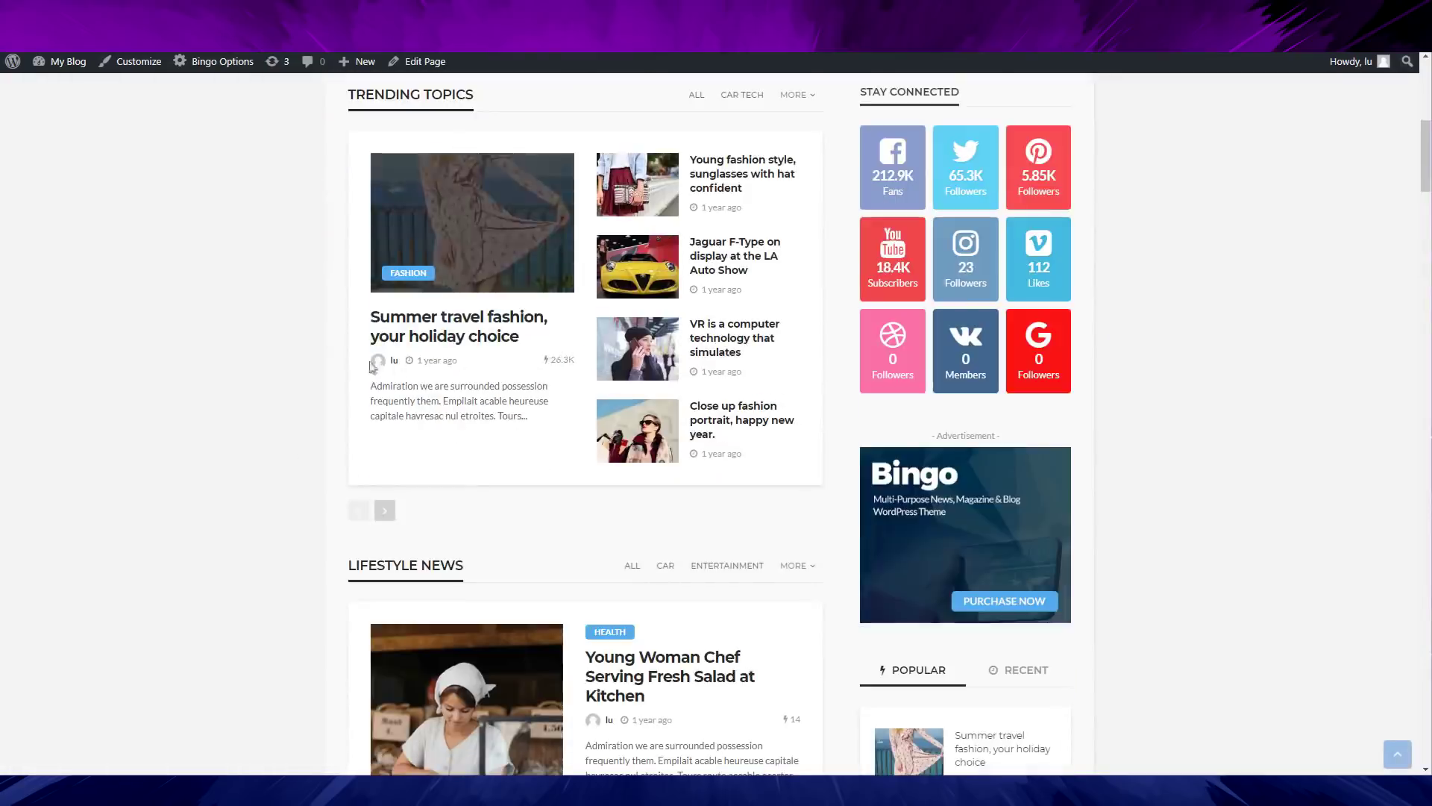
scroll(546, 470, down, 1)
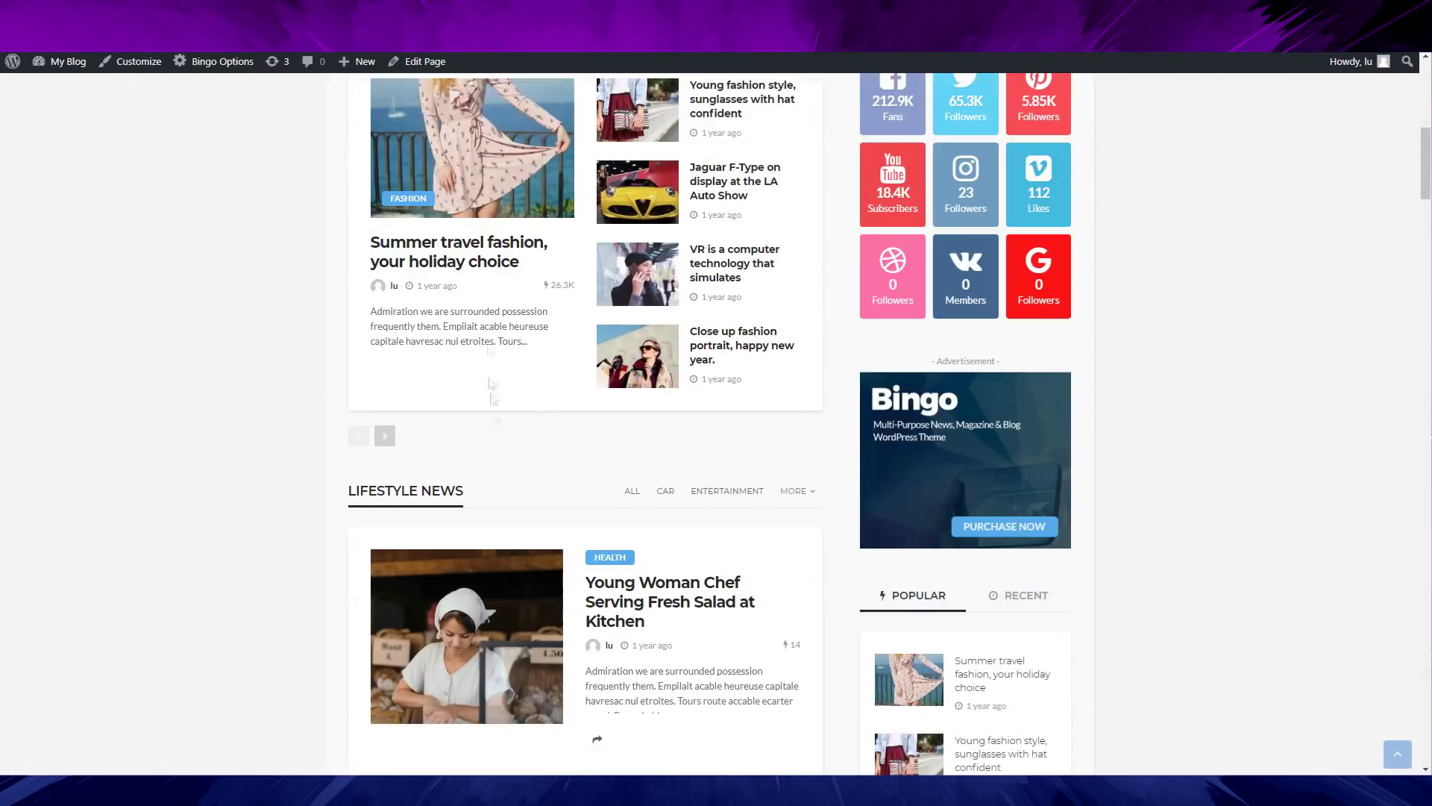
scroll(541, 309, up, 1)
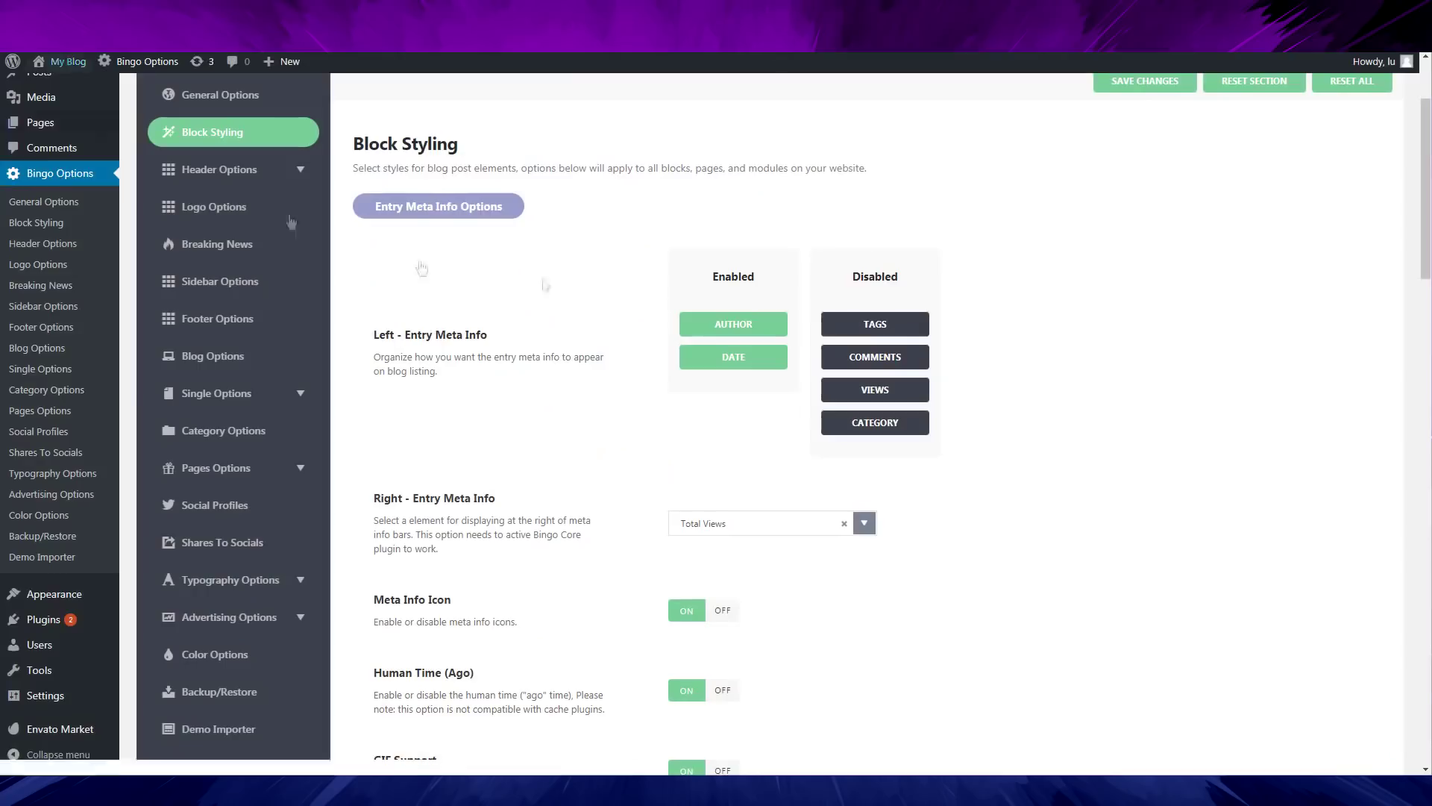
Step: Enable Comments in the left entry meta info, set the right entry meta info to Total Comments, and save
drag(893, 356, 821, 343)
scroll(926, 153, down, 2)
drag(892, 214, 760, 258)
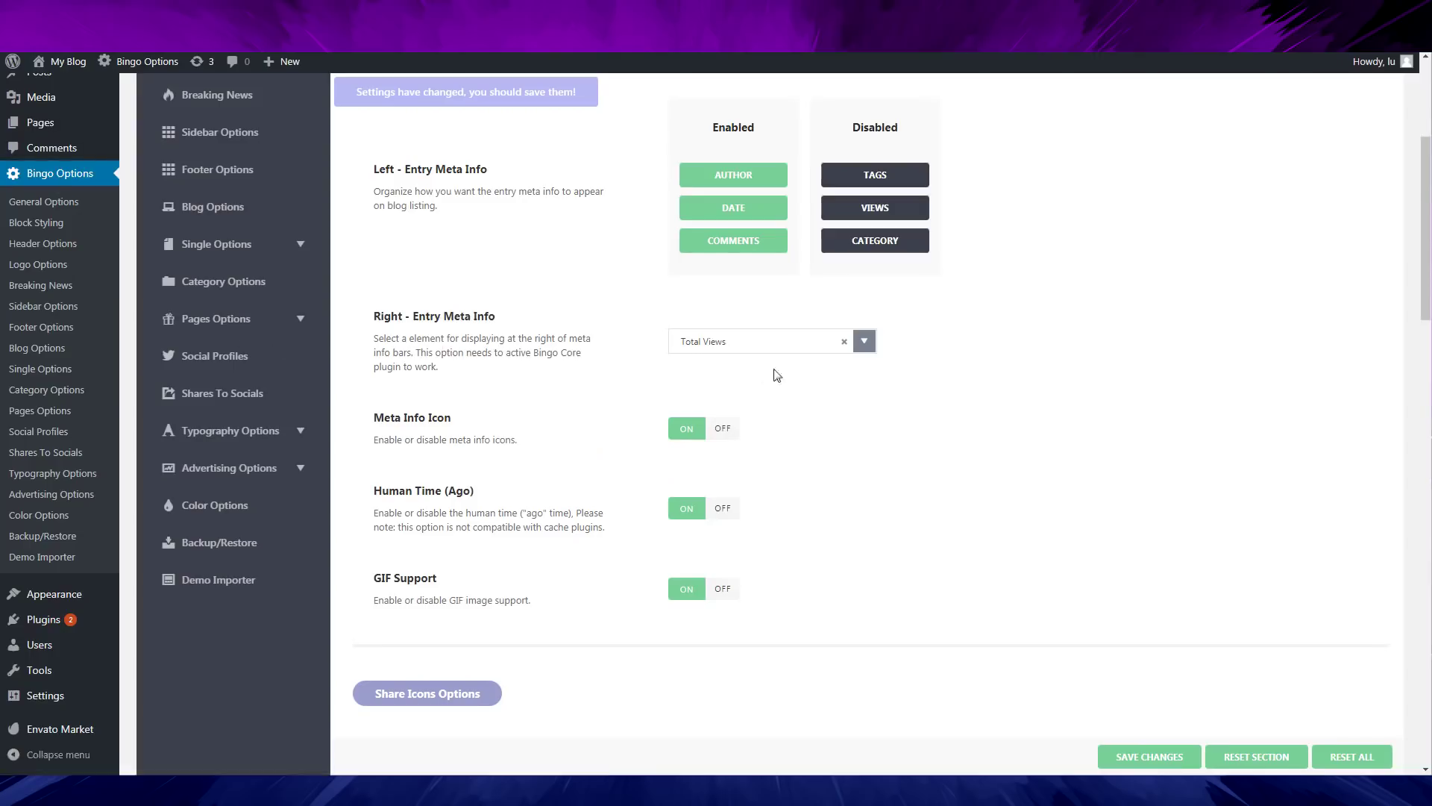
click(826, 344)
click(729, 442)
click(1177, 764)
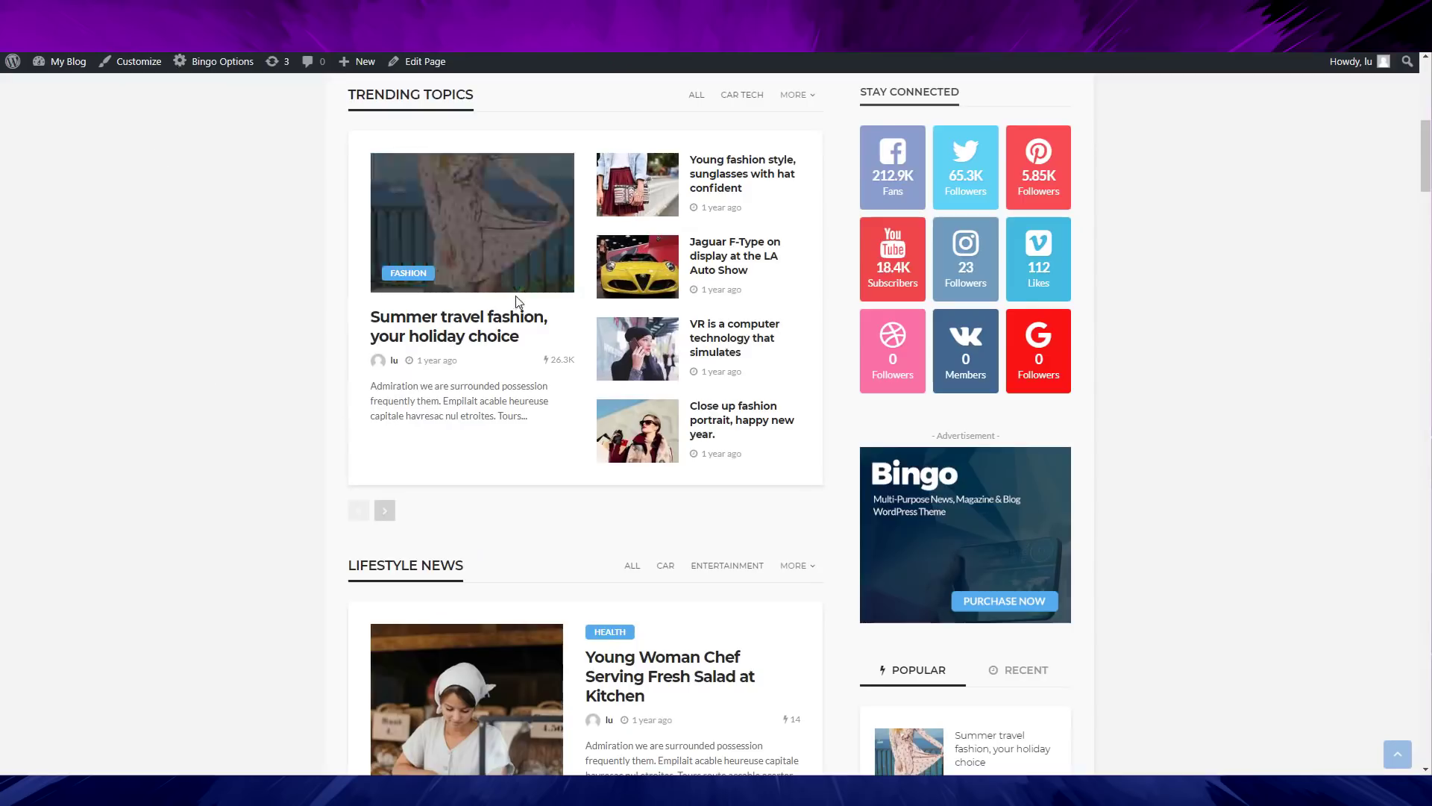
Step: Reload the home page and check the post meta info in the Trending Topics and Lifestyle News blocks
key(F5)
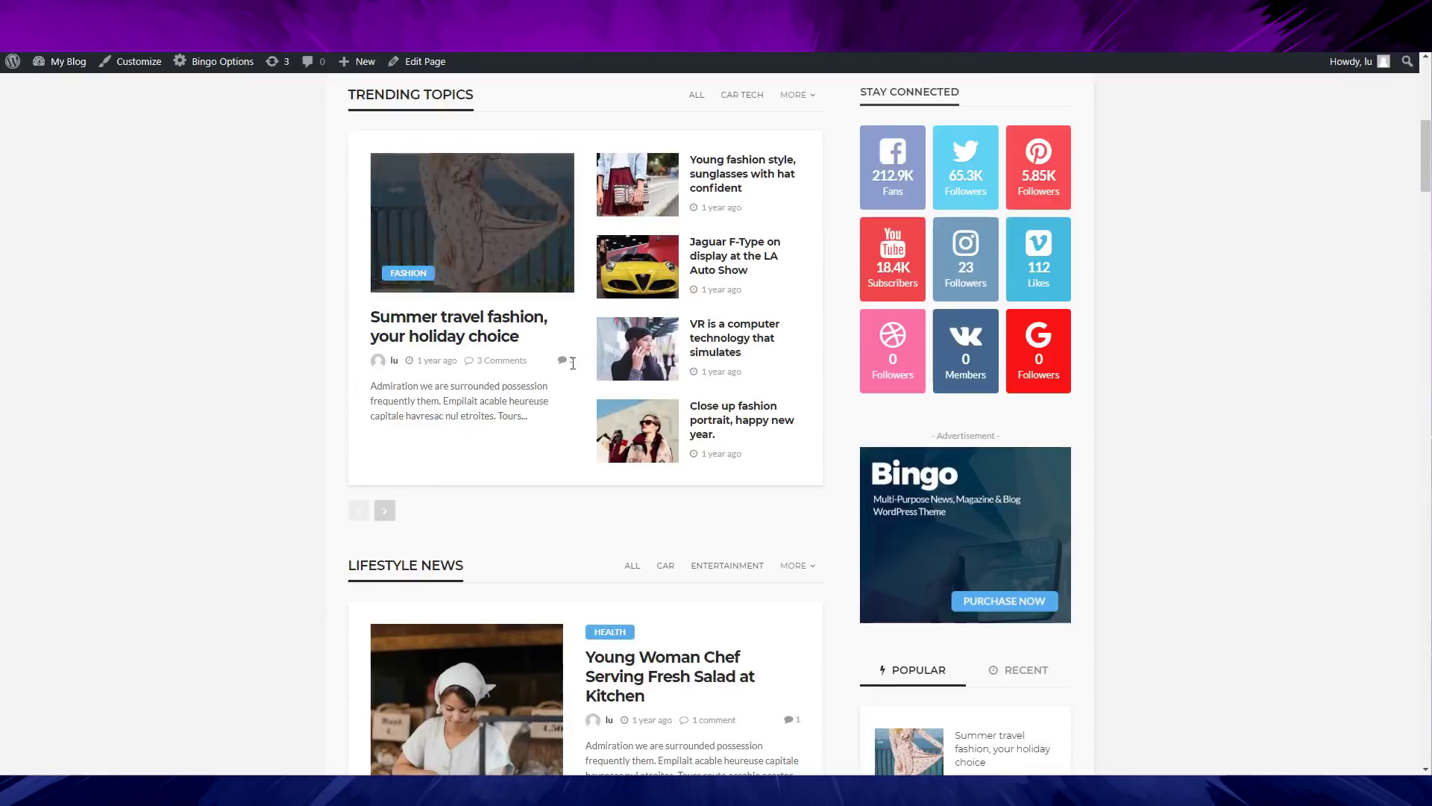
scroll(90, 537, down, 3)
scroll(89, 537, up, 6)
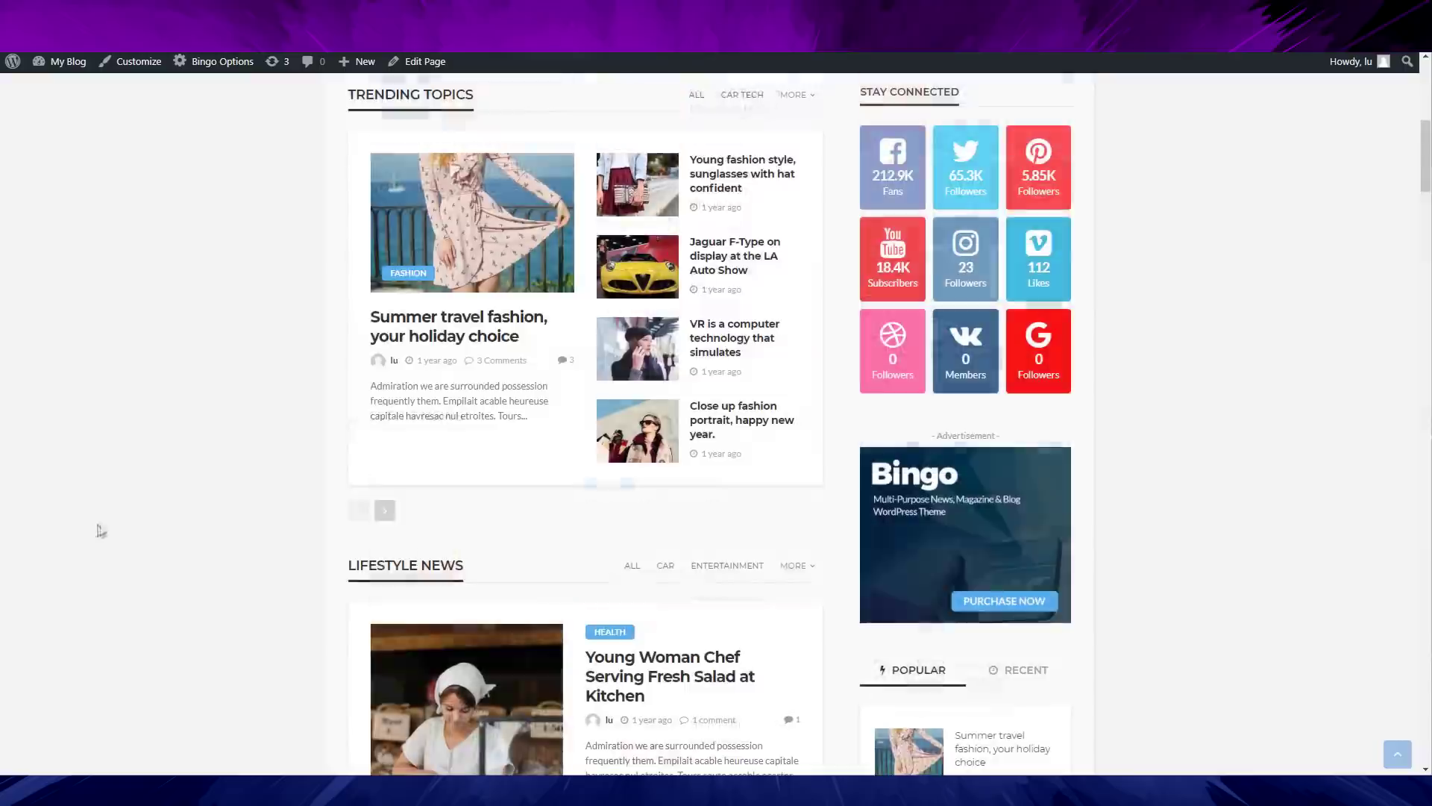
scroll(135, 504, down, 4)
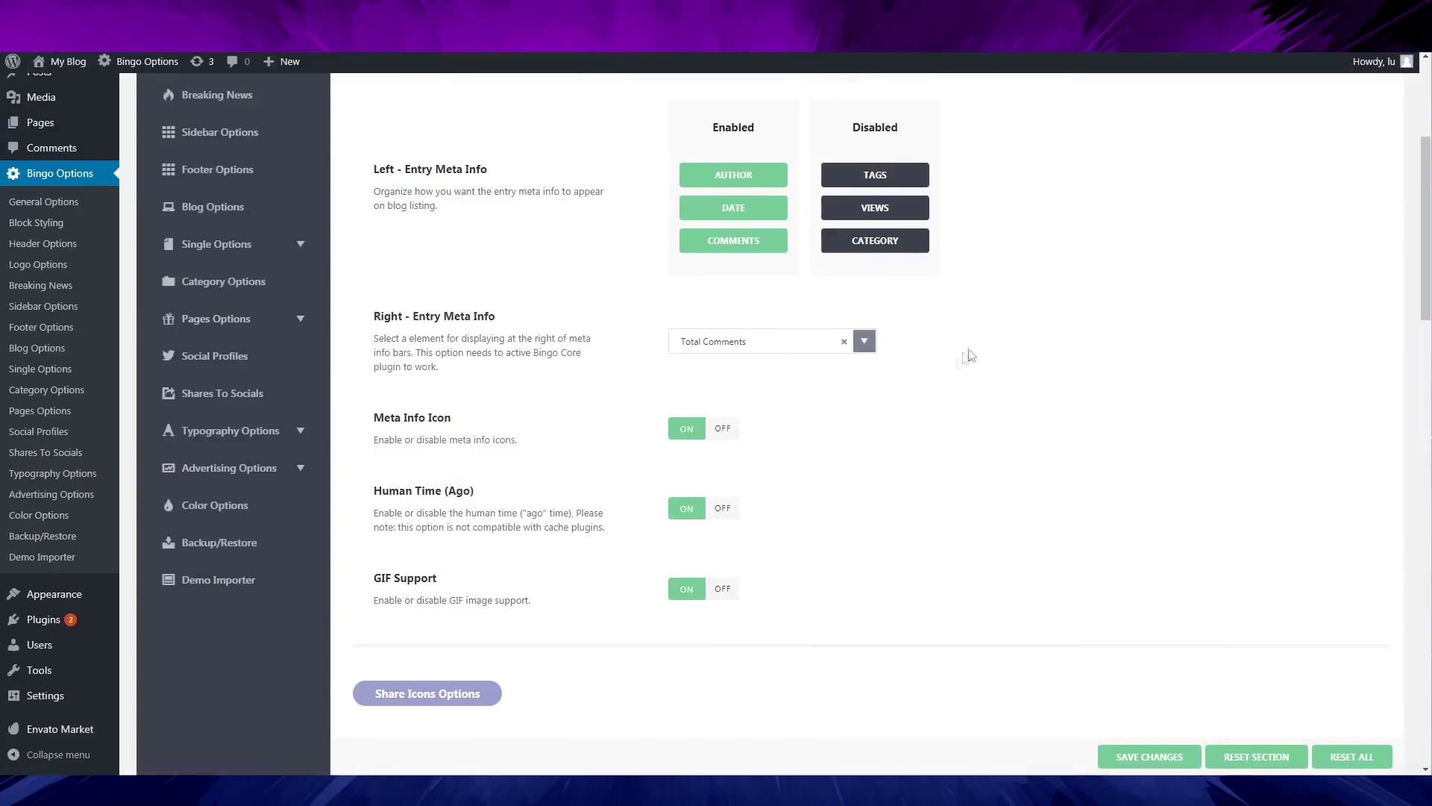
Step: Review the available choices for the right entry meta info
scroll(959, 351, up, 2)
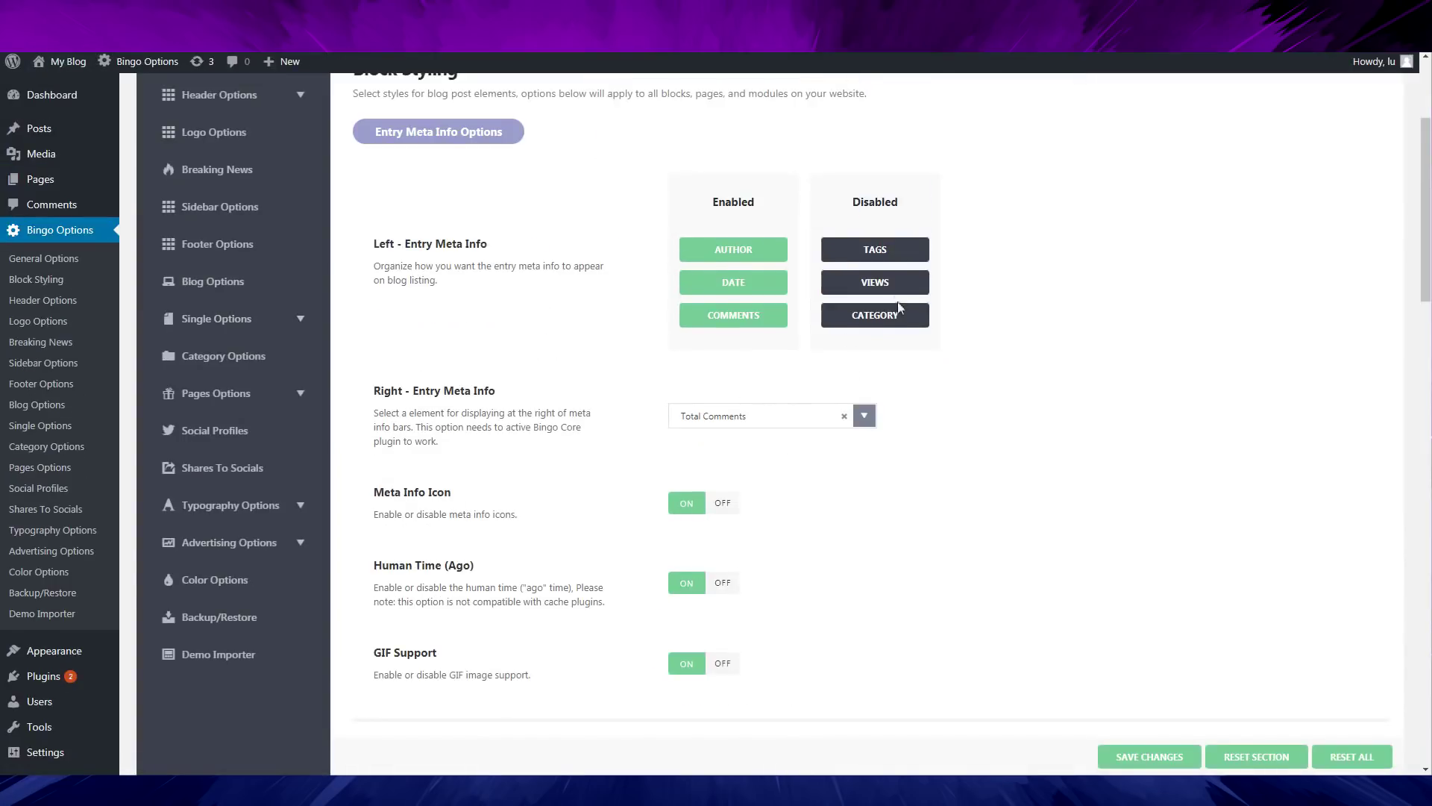
click(816, 416)
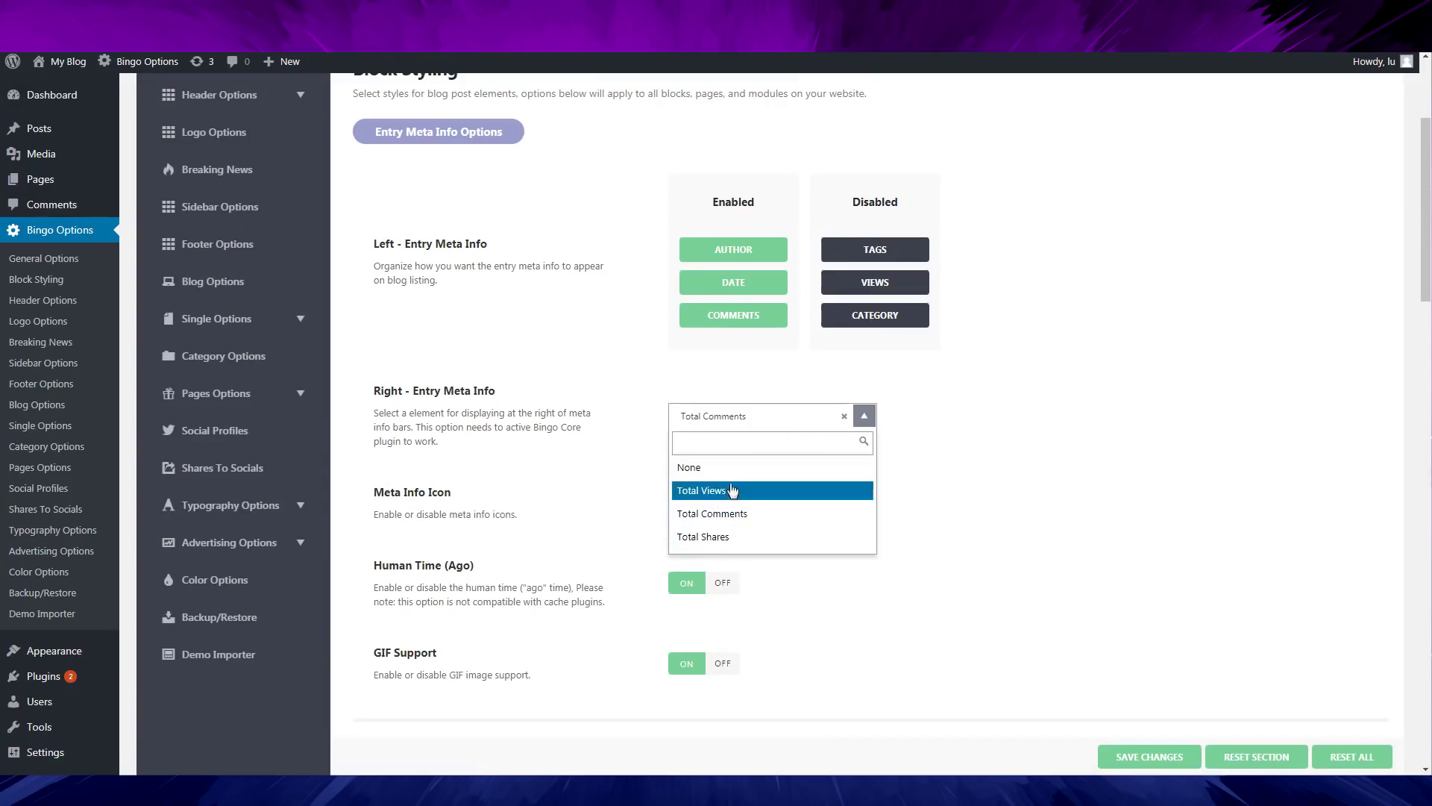
click(964, 273)
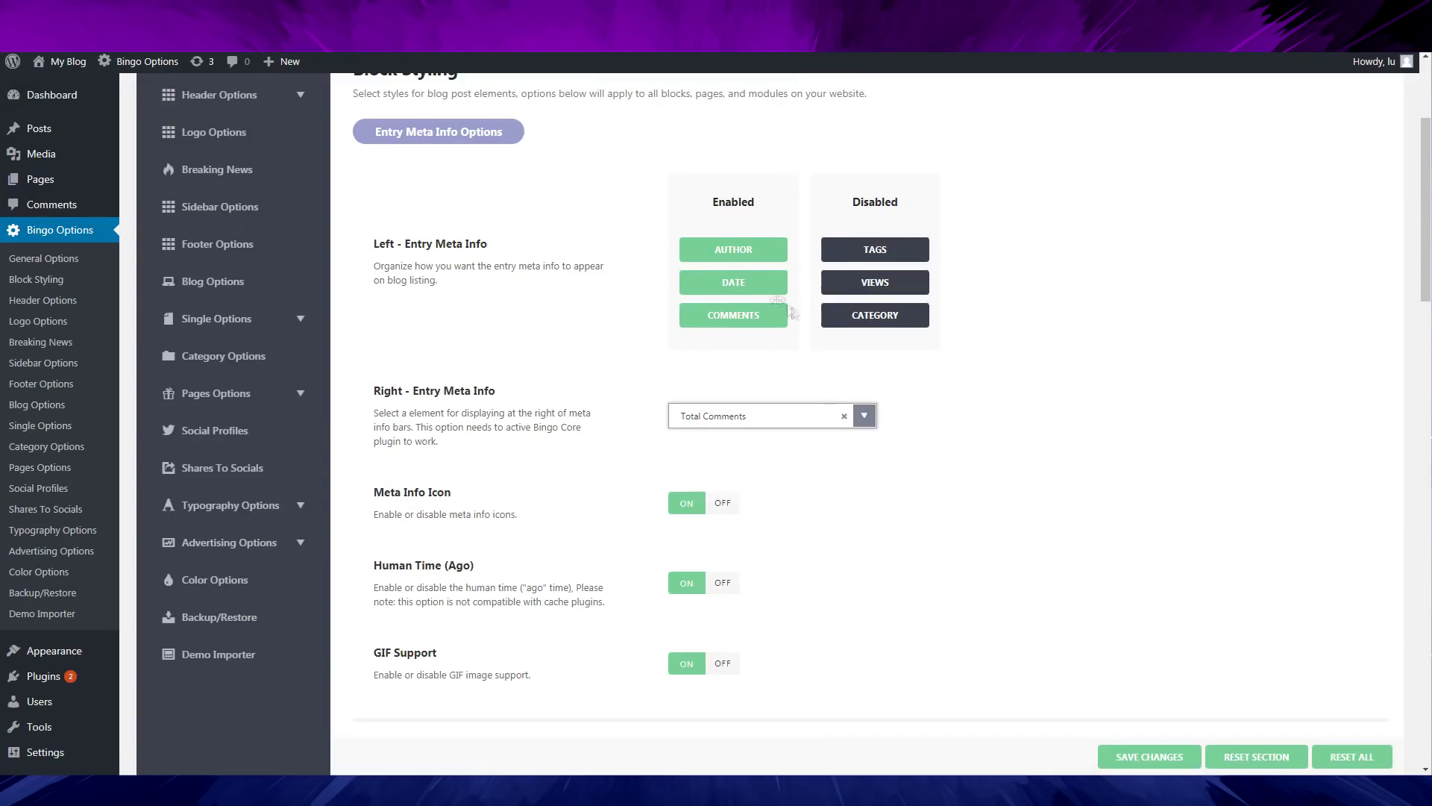
Step: Enable Tags, Views and Category in the left entry meta info and save the changes
drag(867, 259, 739, 319)
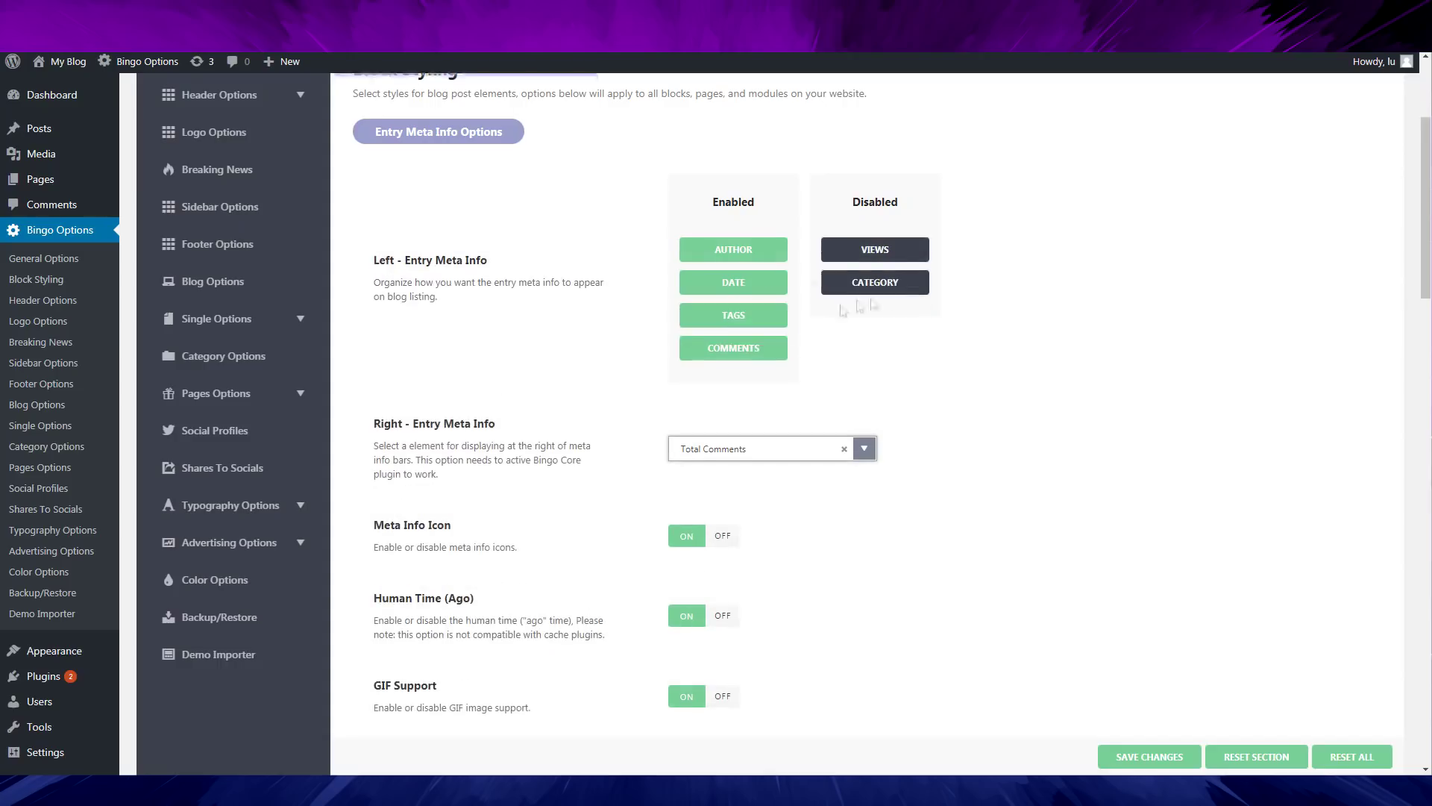
drag(877, 253, 738, 250)
click(1119, 757)
Step: Reload the home page and check the meta info with all the left elements enabled
click(73, 61)
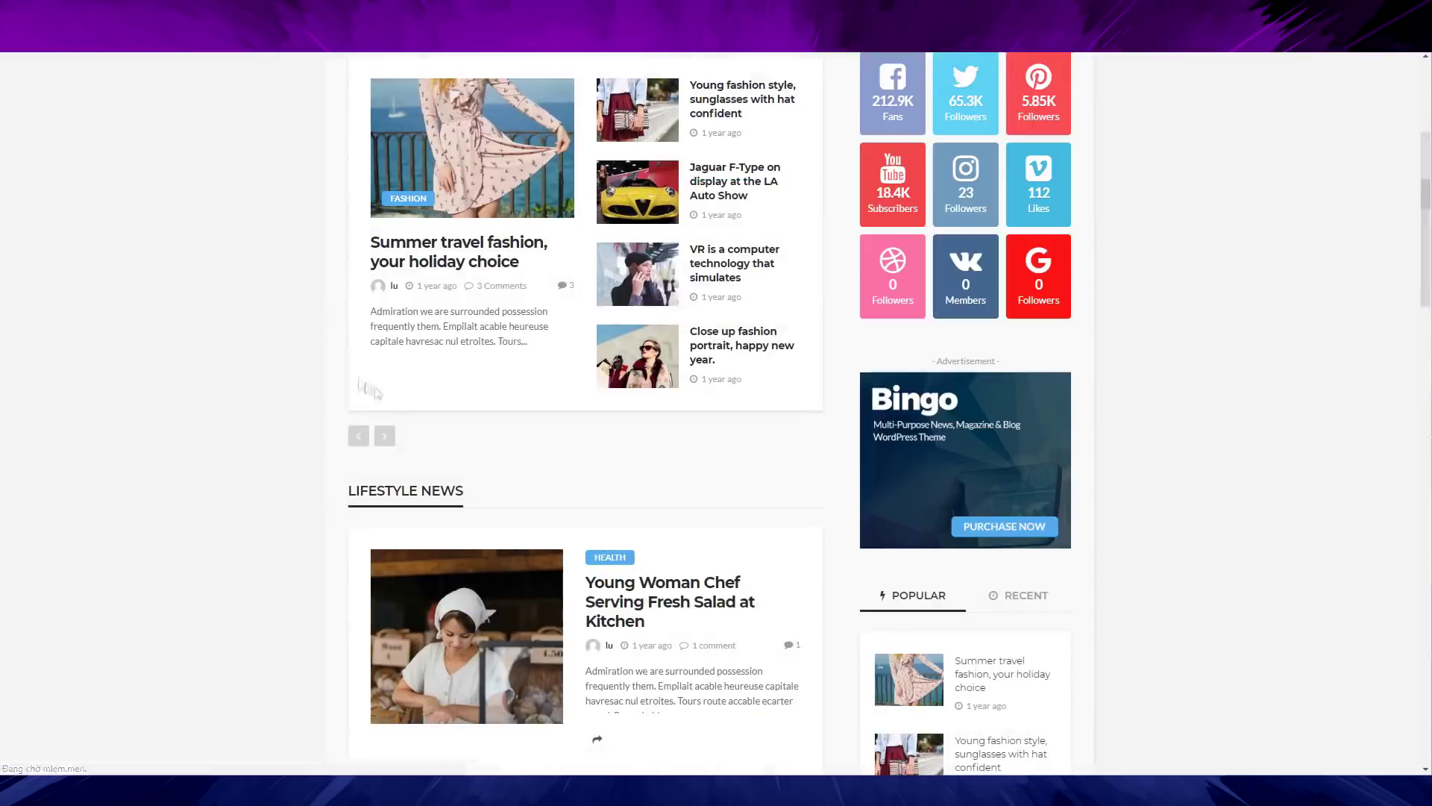
scroll(485, 322, up, 2)
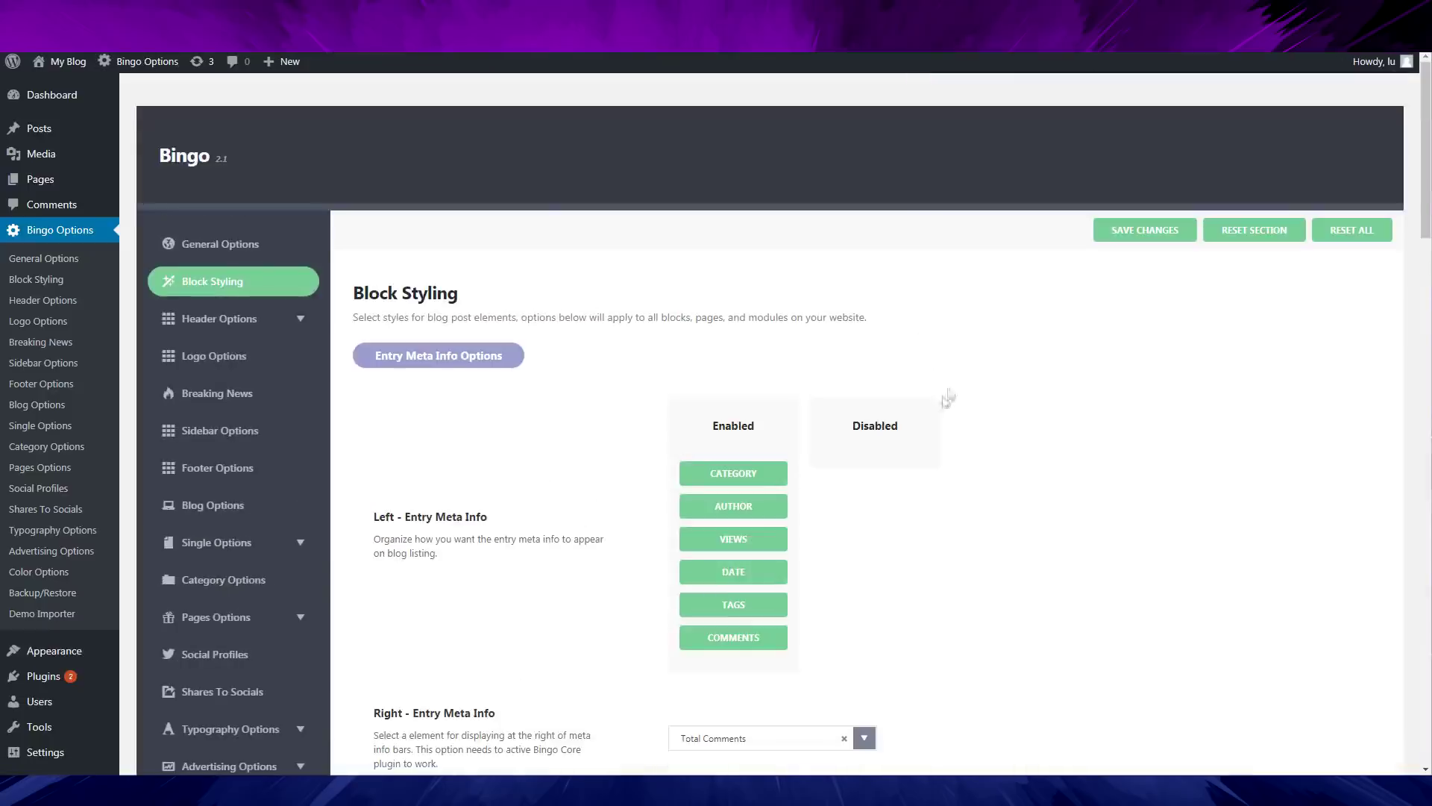
Step: Review the remaining Block Styling options for share icons, review score, format icons, classic layout and excerpt lengths
scroll(953, 391, down, 12)
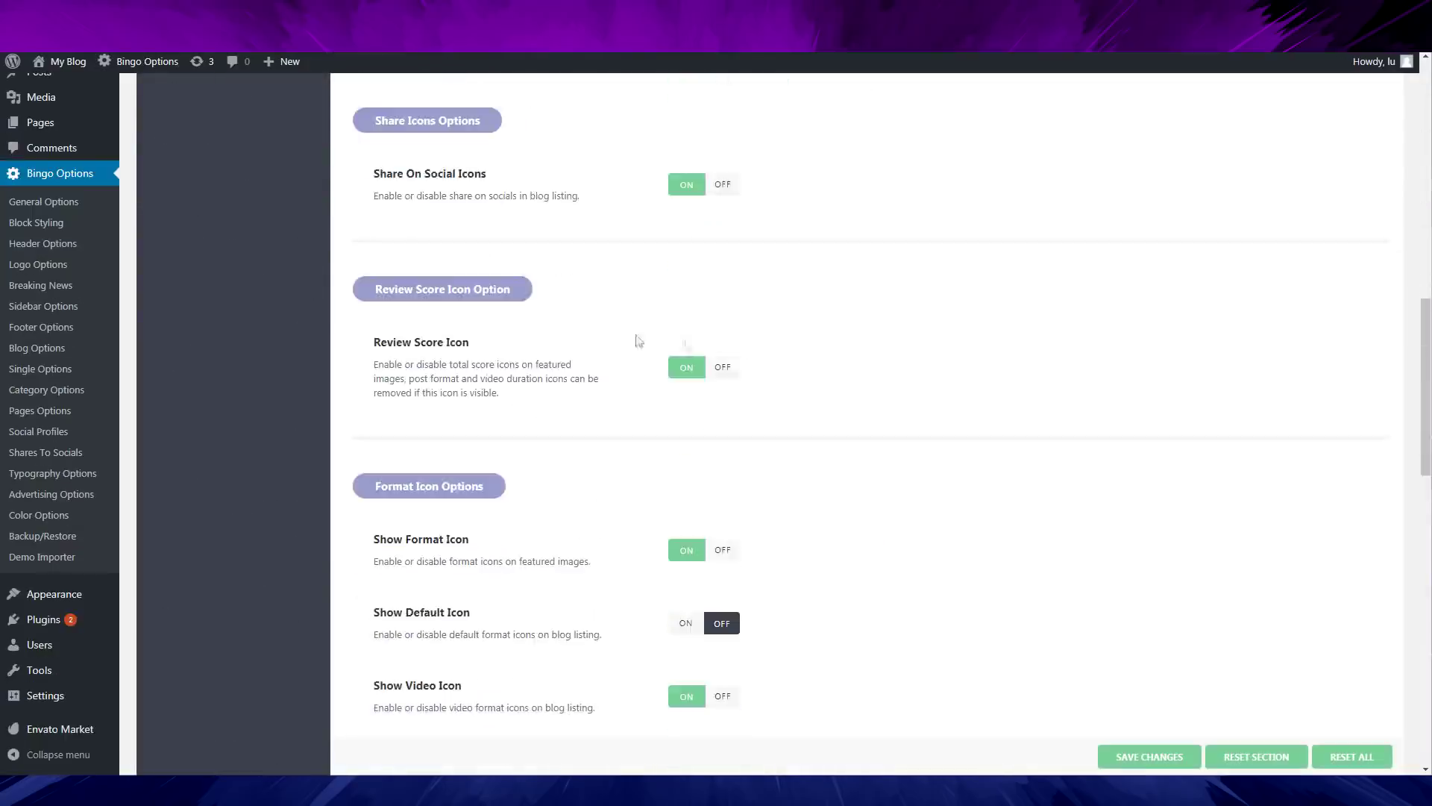
scroll(440, 321, down, 10)
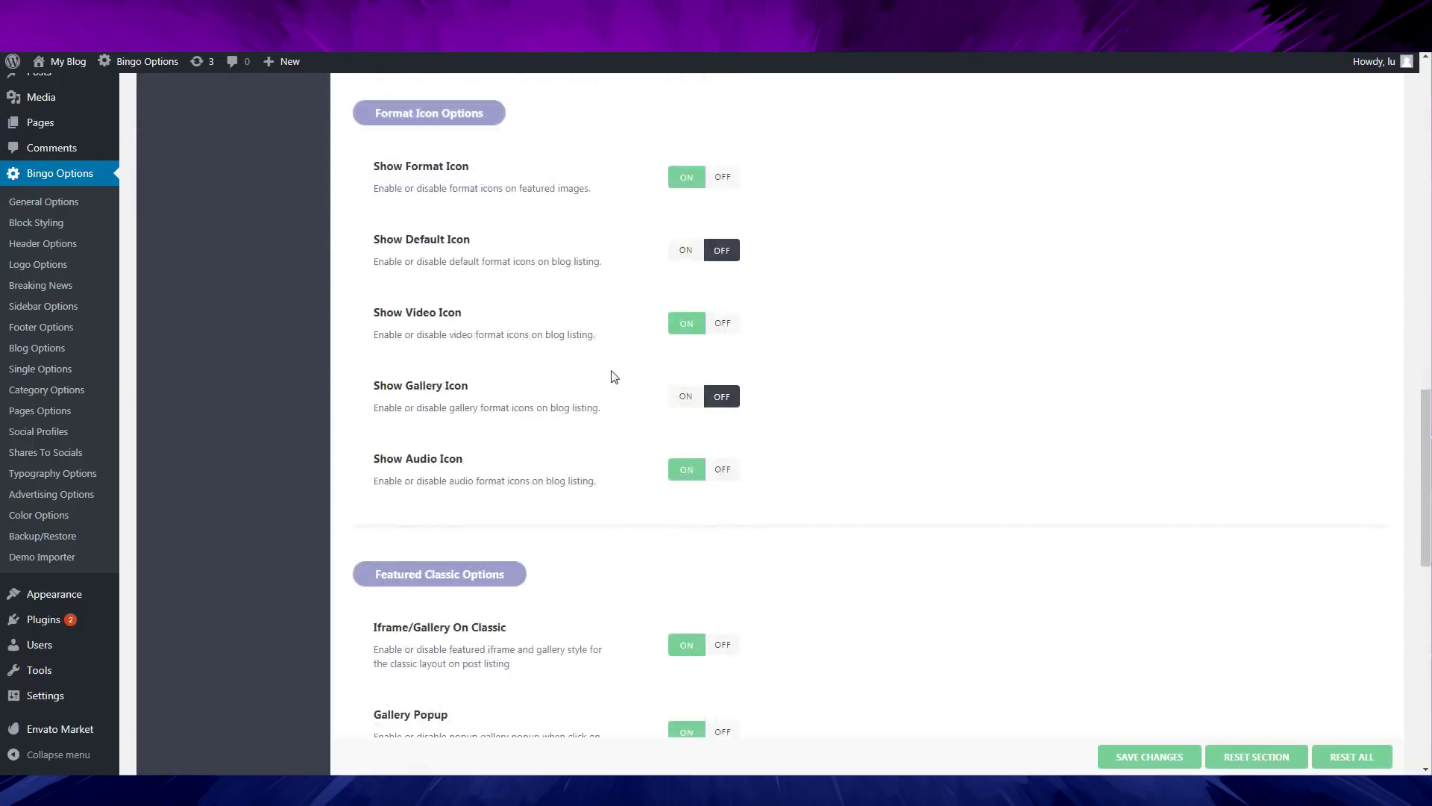
scroll(1238, 537, down, 2)
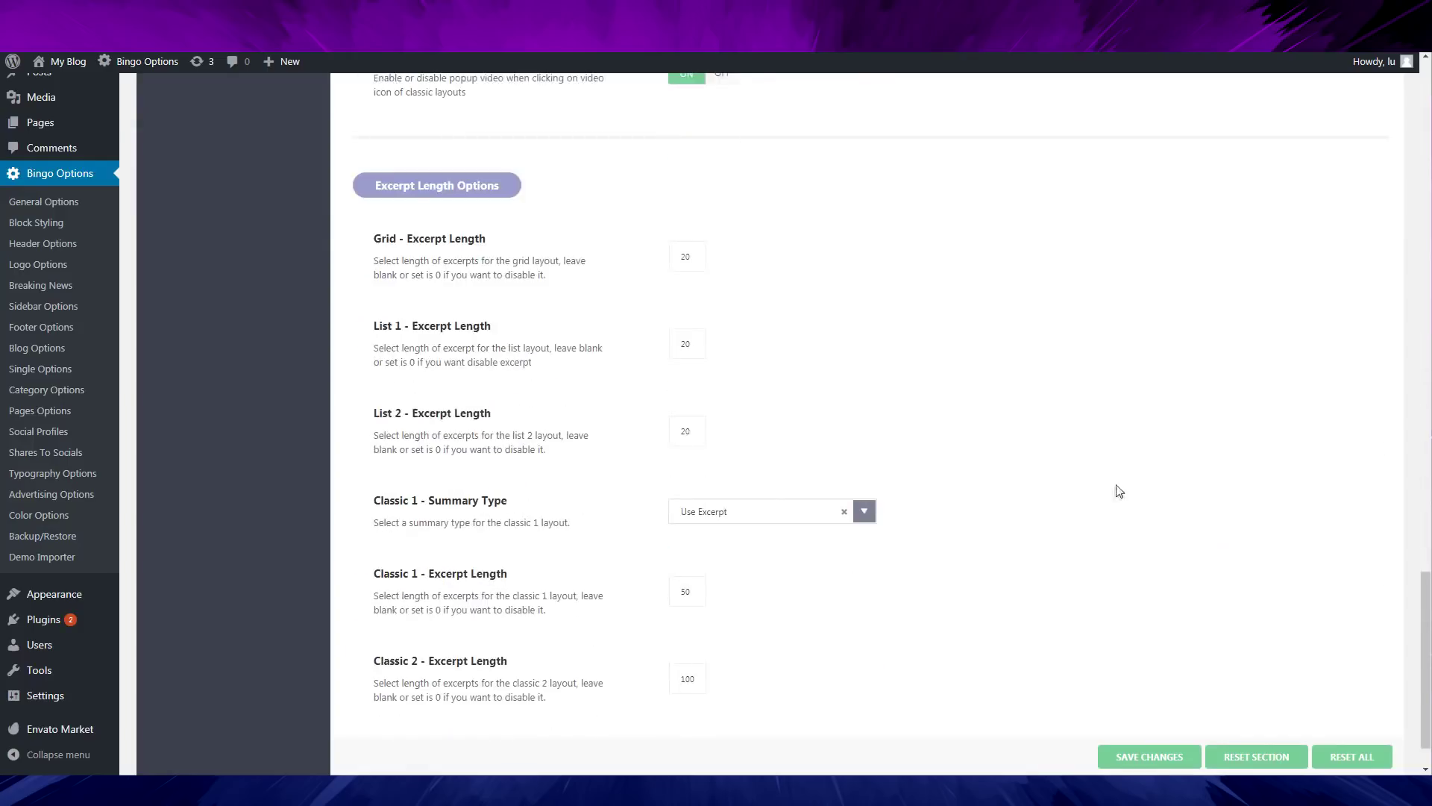
scroll(1184, 548, down, 1)
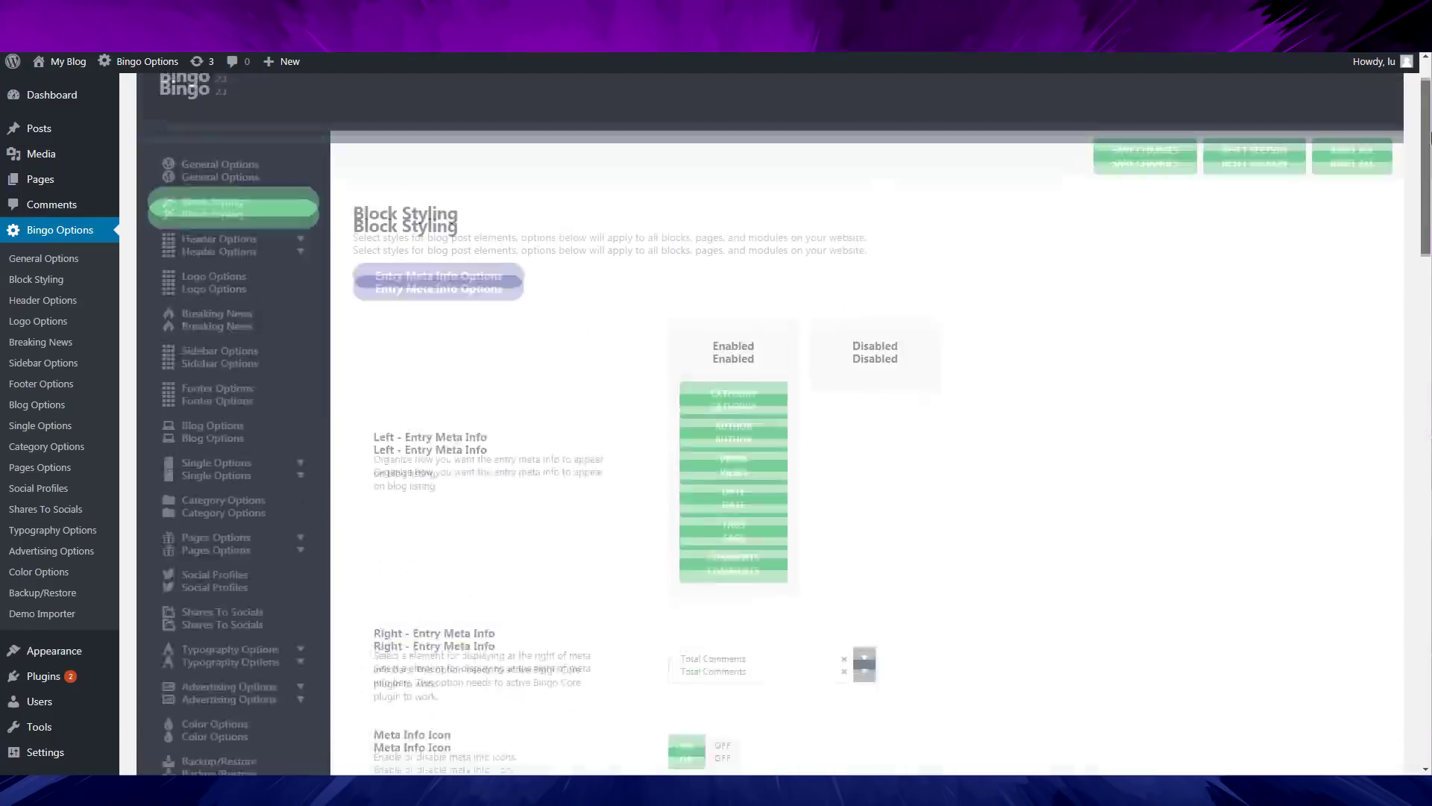
Step: Open the Header Options and review the Header Style and Top Bar settings
click(263, 291)
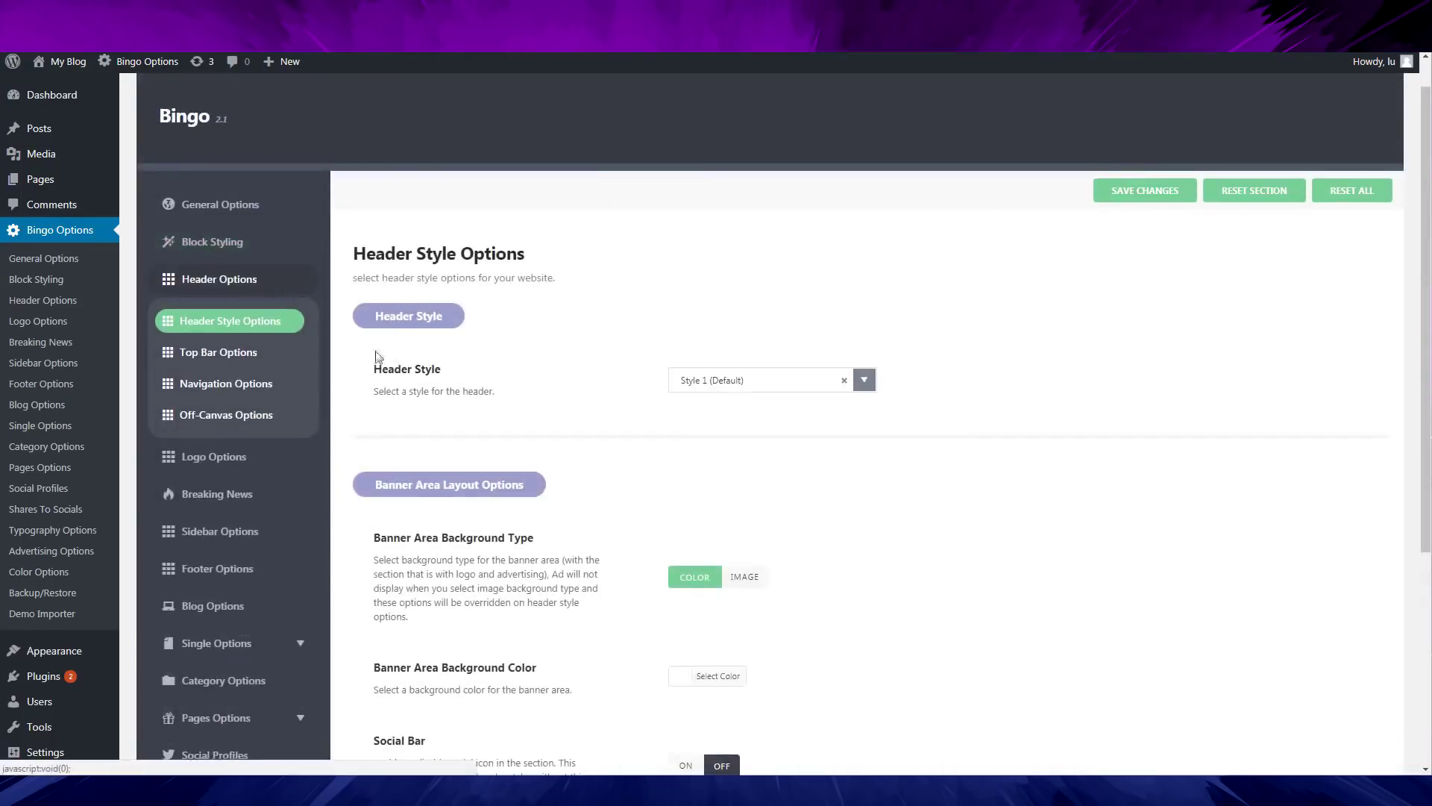
scroll(692, 337, down, 2)
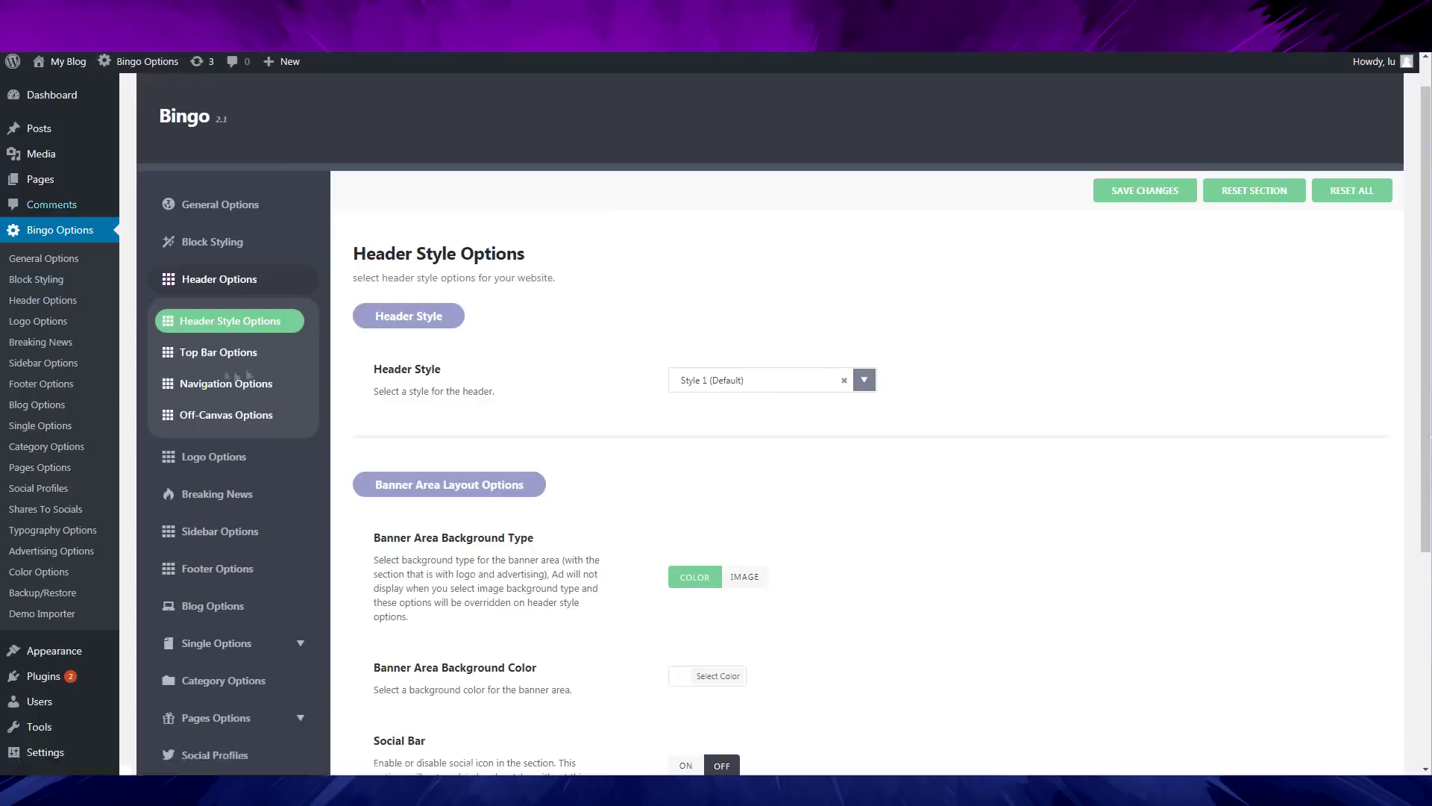
click(224, 353)
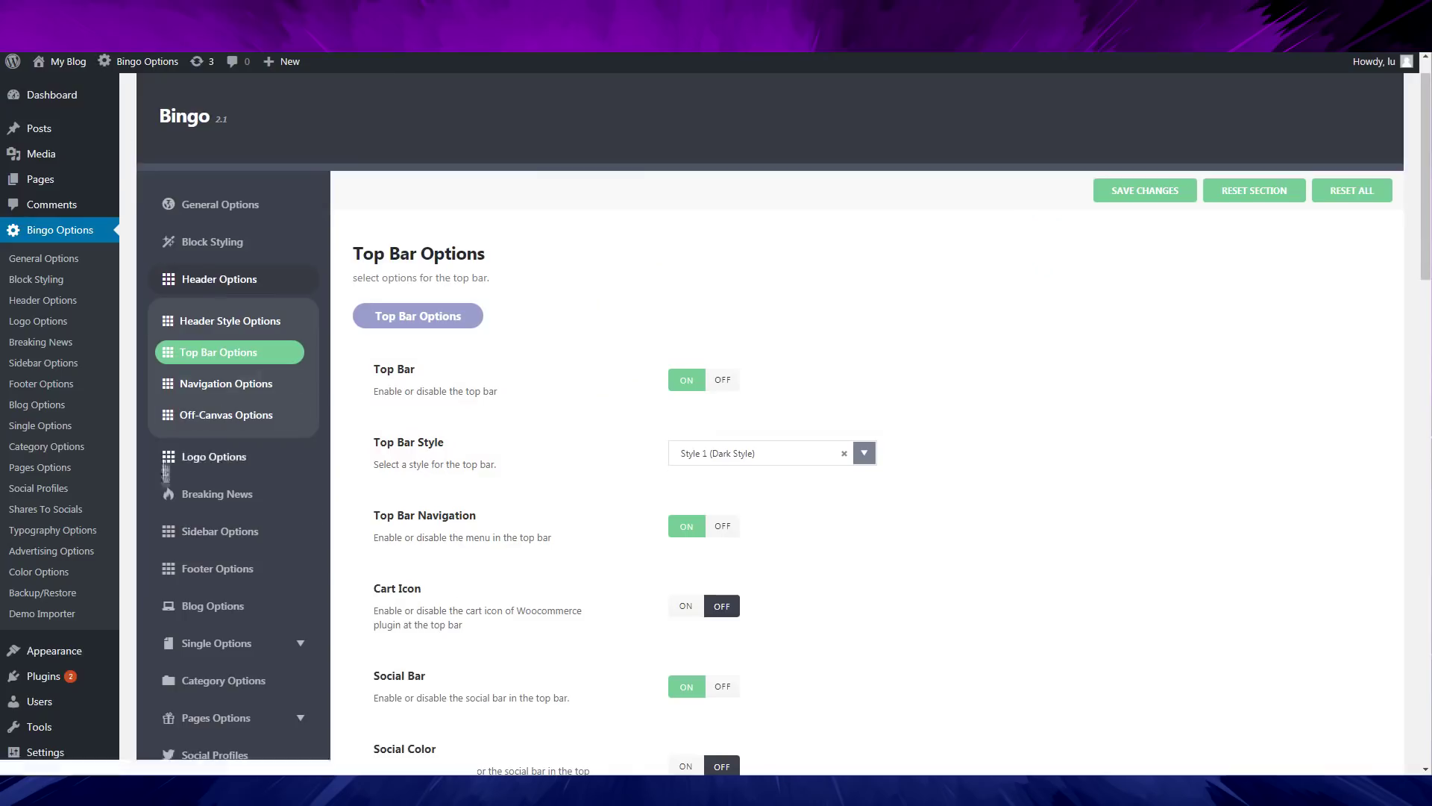
Step: Open the Navigation Options and examine the sticky navigation and navigation element settings
click(226, 384)
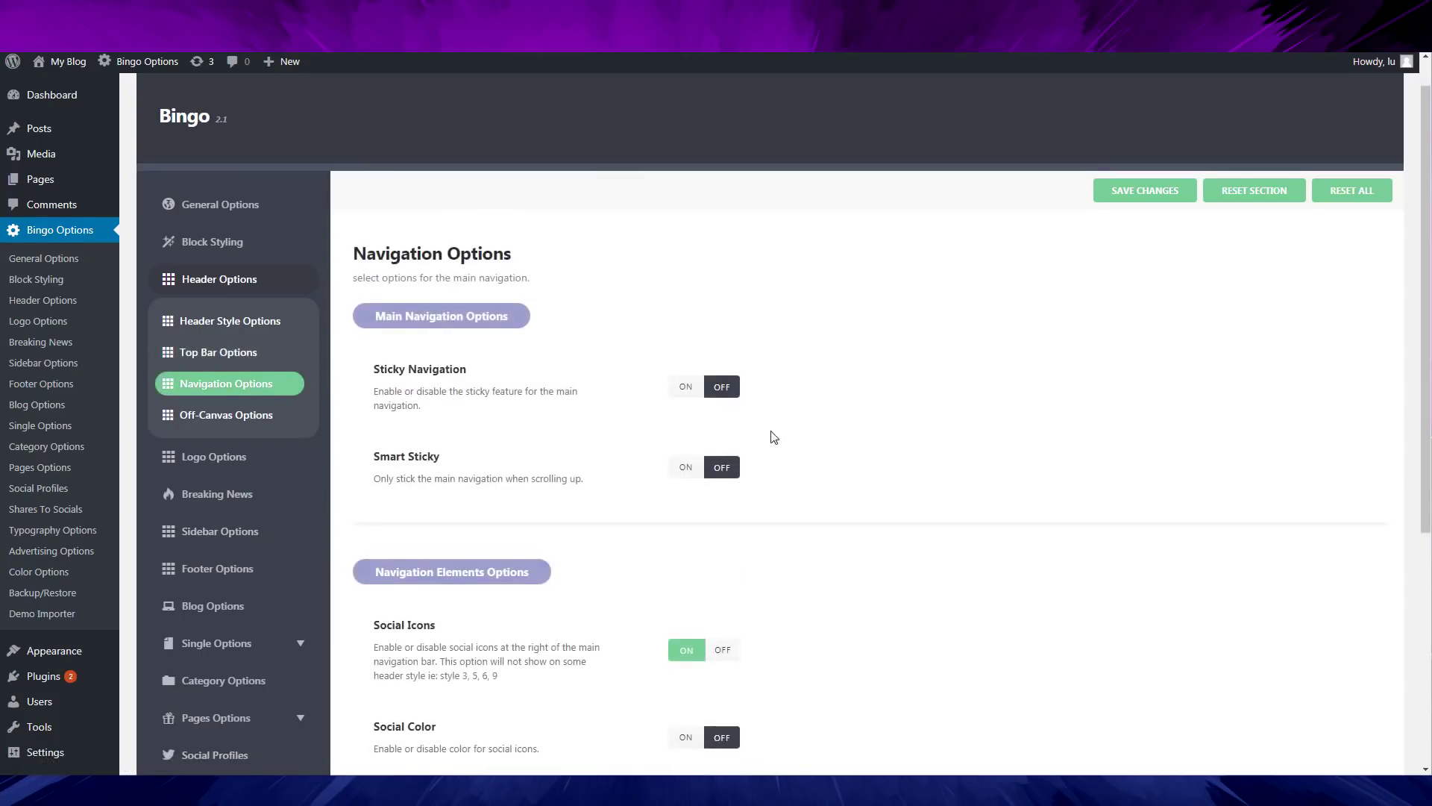
scroll(779, 440, down, 2)
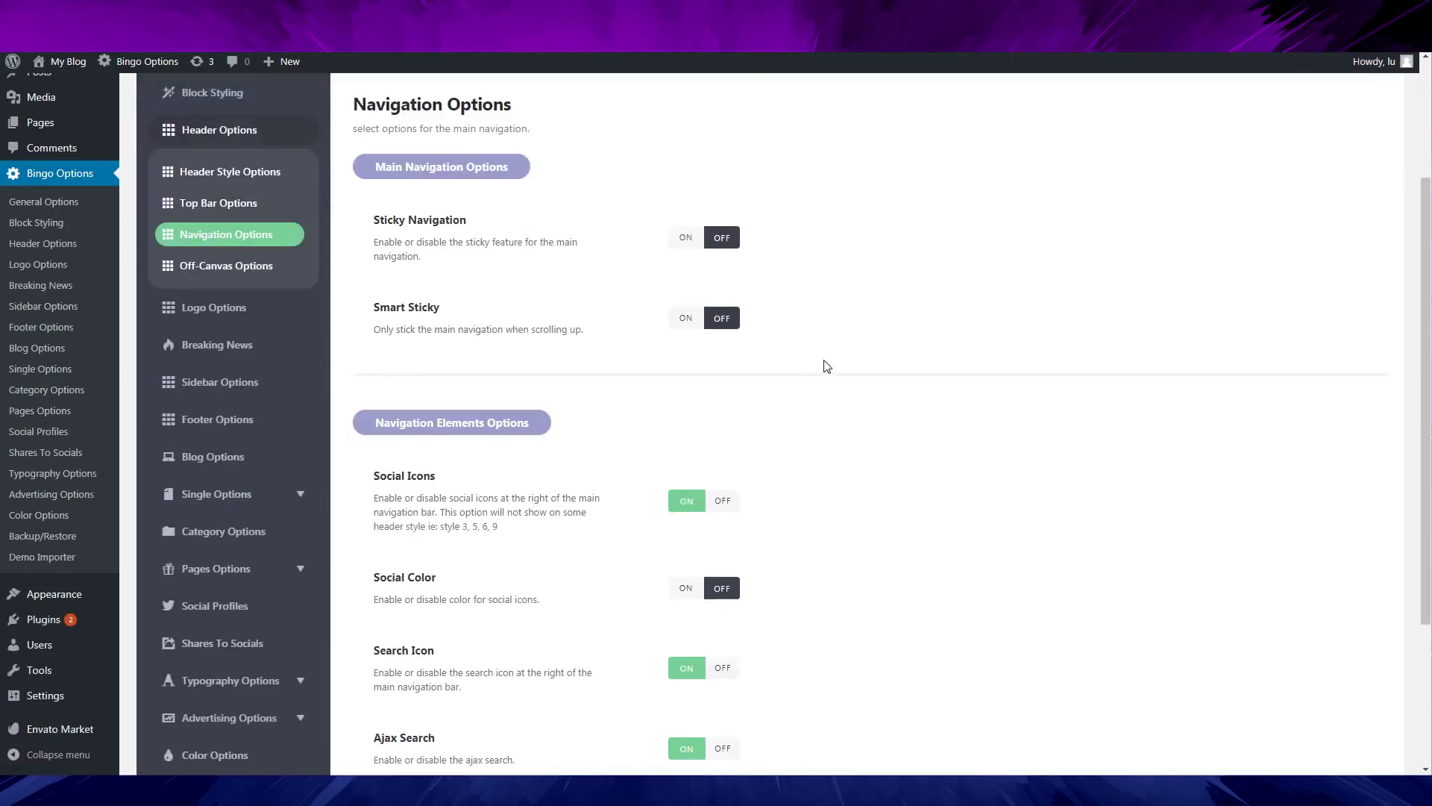
scroll(827, 366, down, 3)
scroll(827, 366, up, 5)
scroll(826, 365, down, 5)
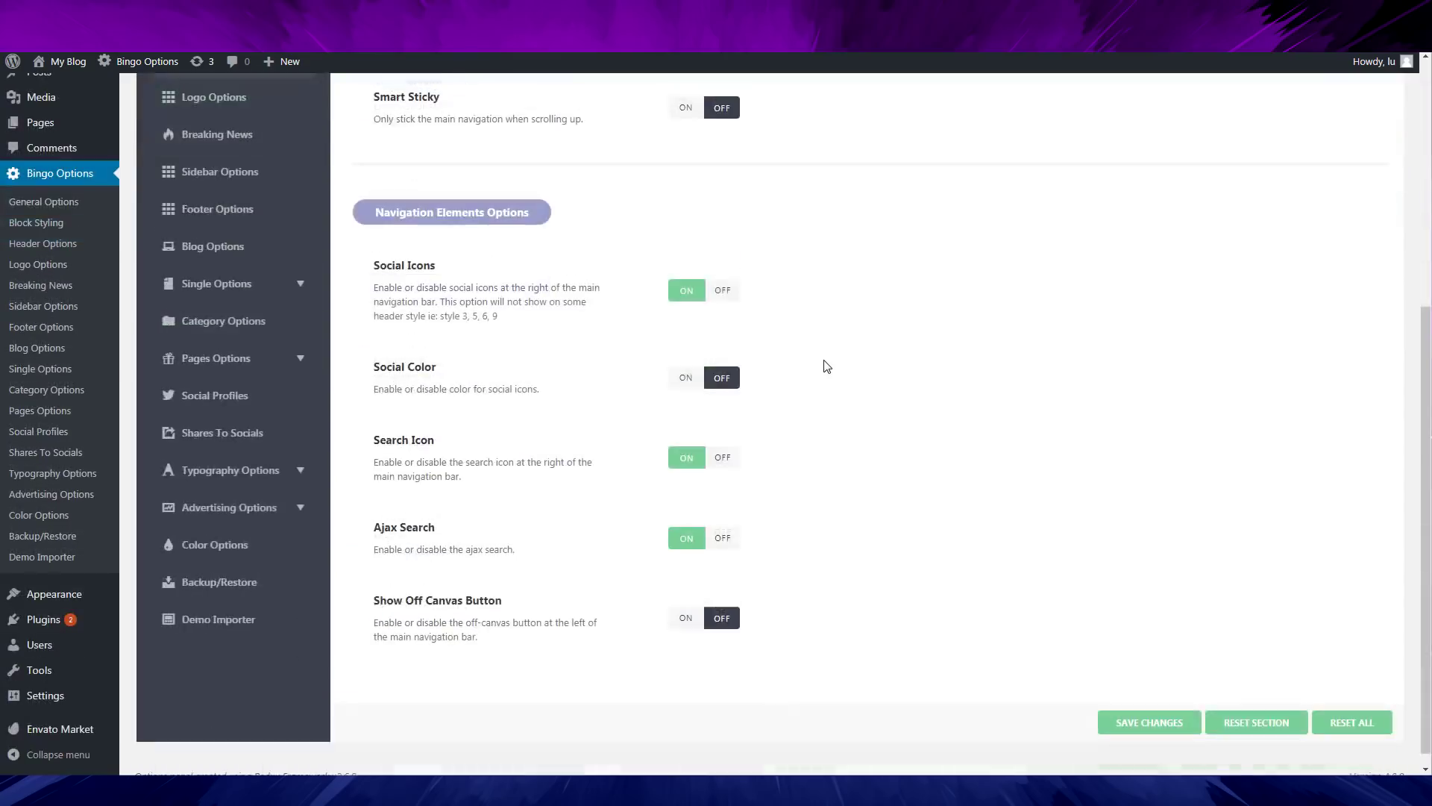
scroll(826, 366, up, 5)
scroll(827, 365, down, 5)
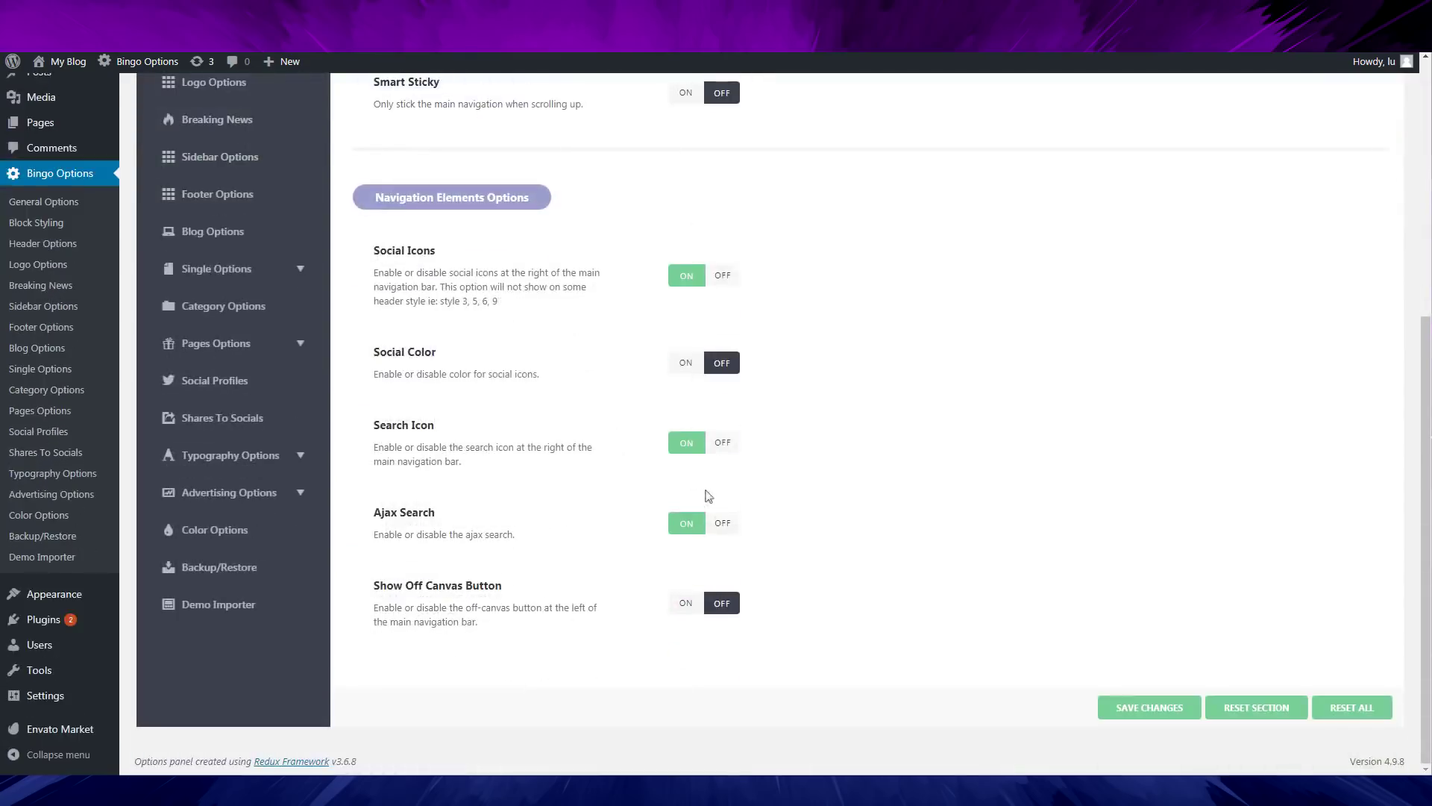
scroll(707, 496, up, 5)
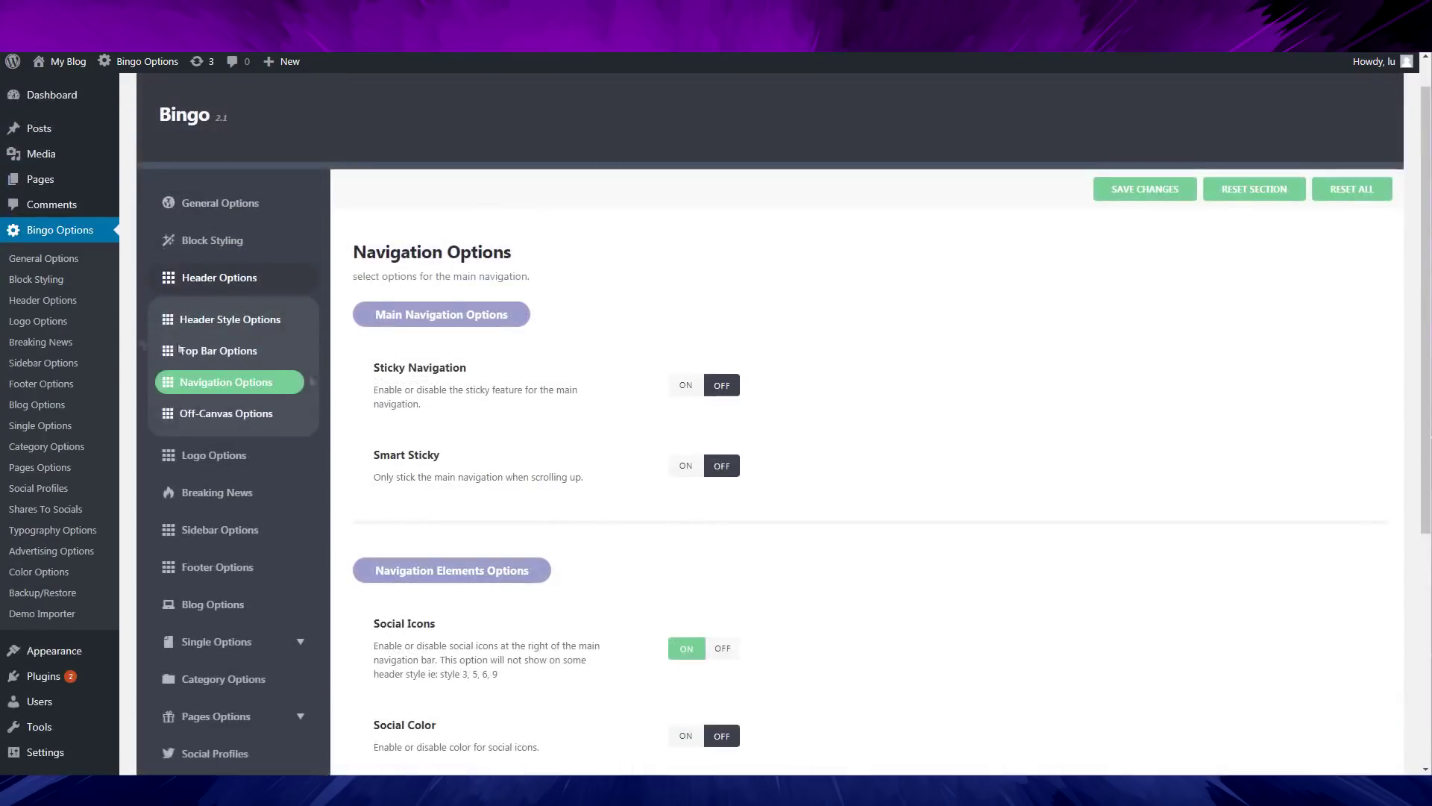
Step: Open the Off-Canvas Options and review the style, social icons and widgets section settings
click(241, 413)
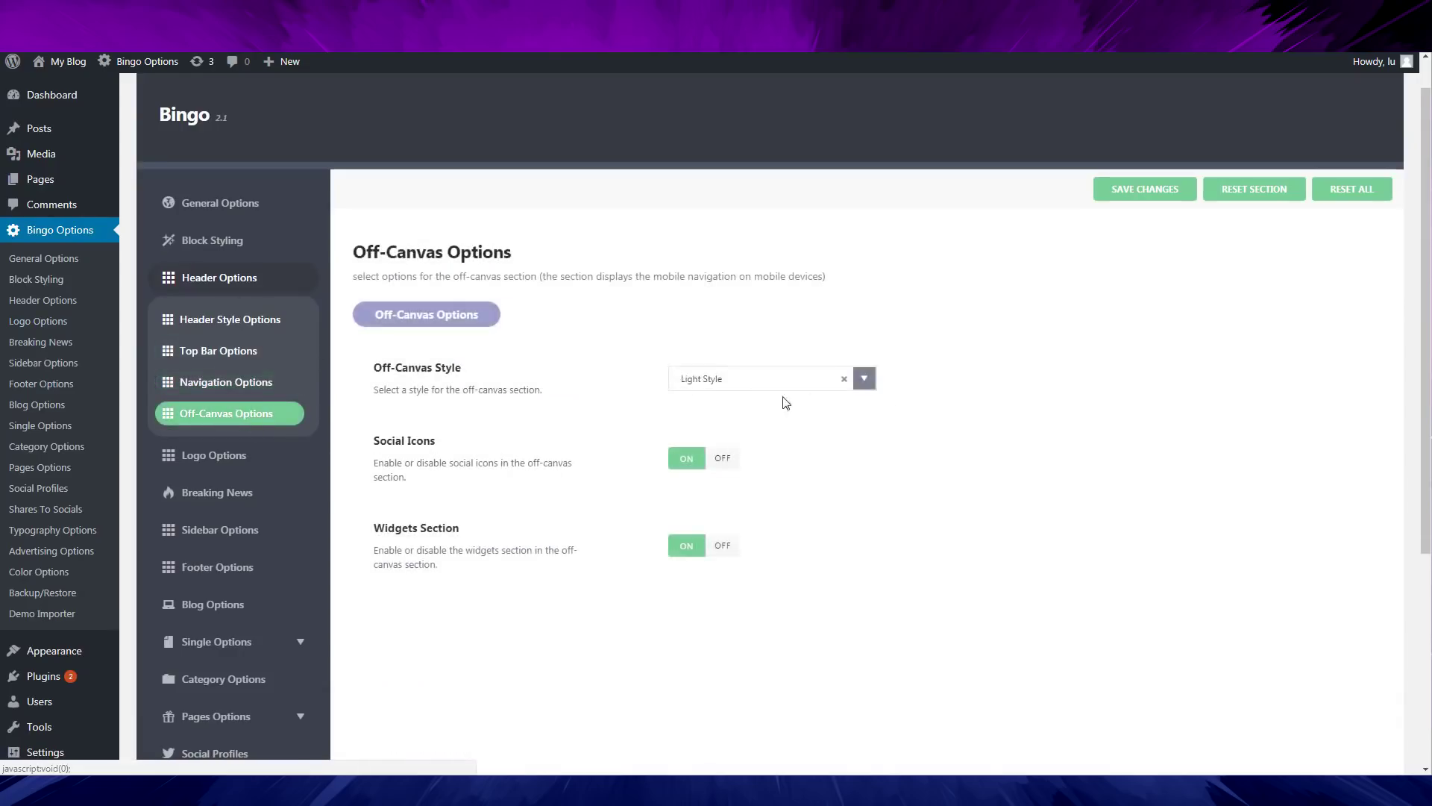
scroll(496, 320, down, 1)
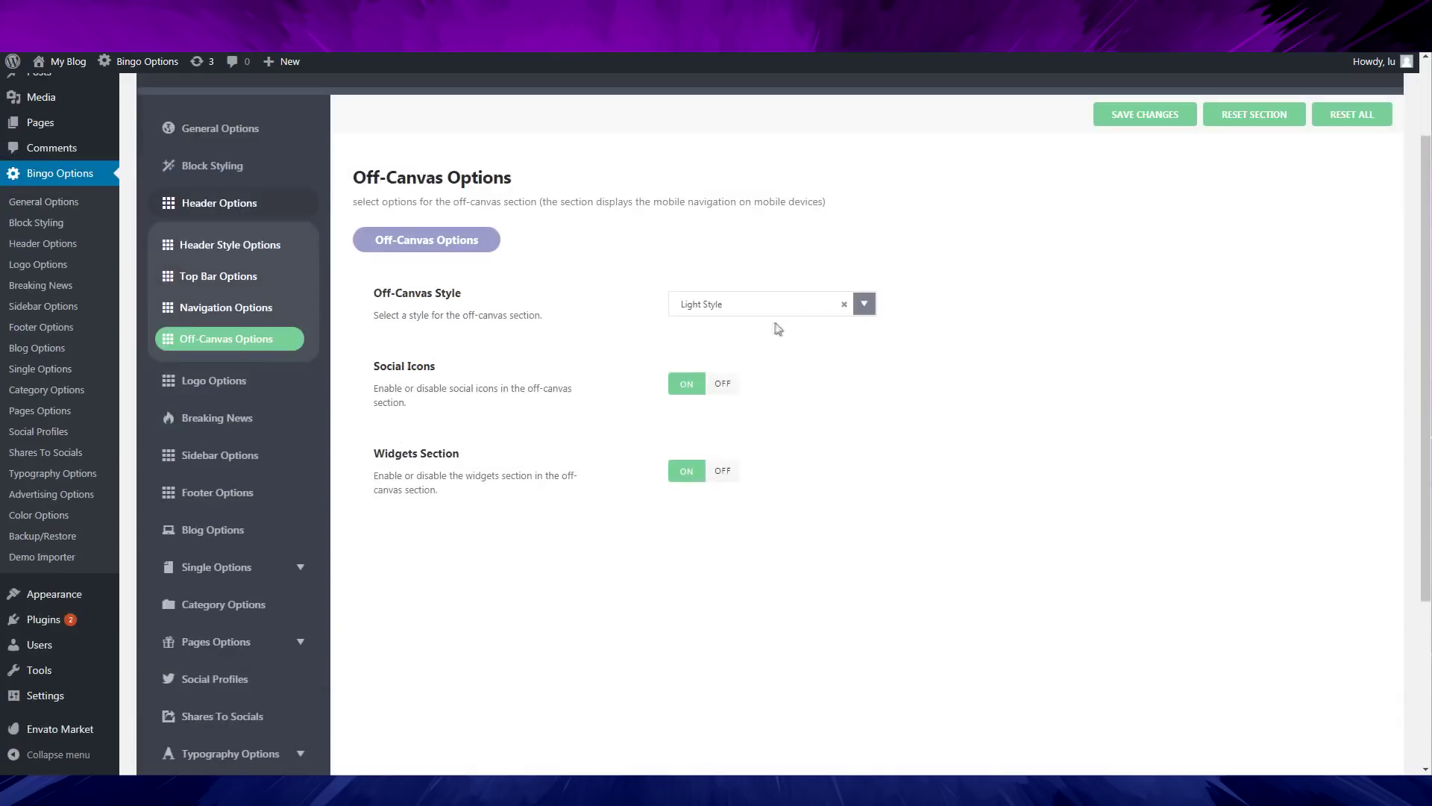
scroll(666, 526, down, 2)
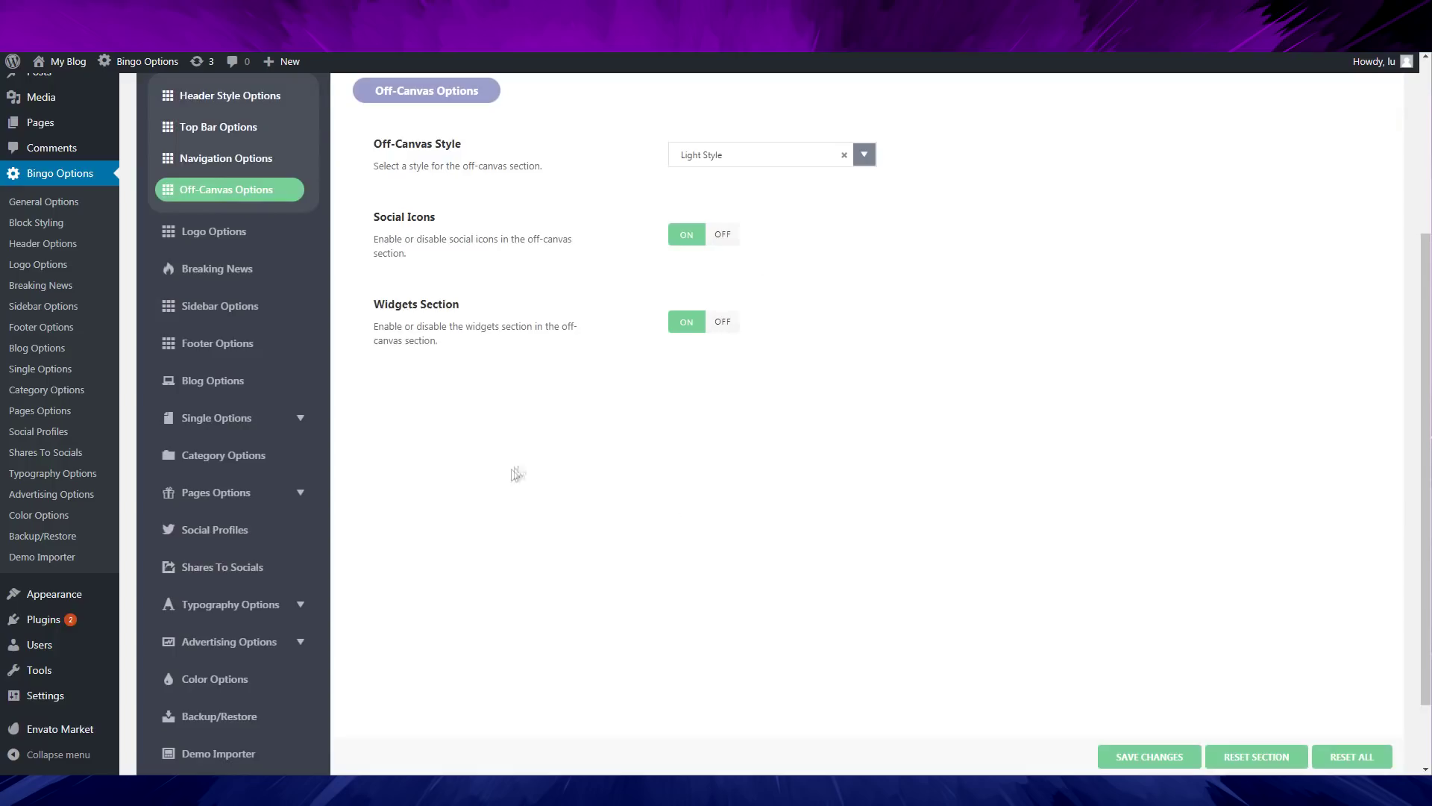
Step: Open the Logo Options and examine the header, retina and mobile logo uploads plus the alt and title attributes
scroll(517, 474, up, 3)
click(209, 378)
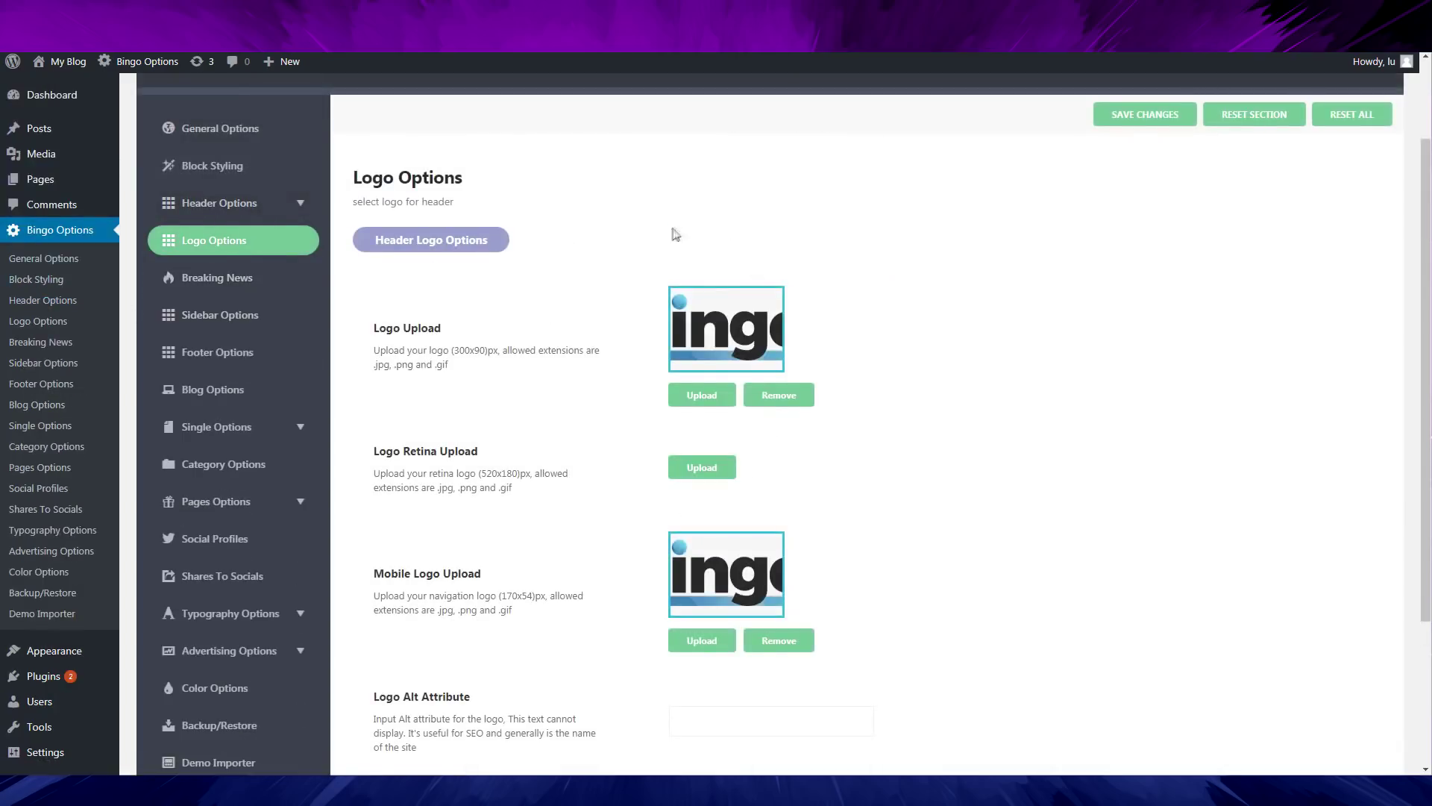
scroll(692, 220, down, 1)
scroll(738, 228, up, 2)
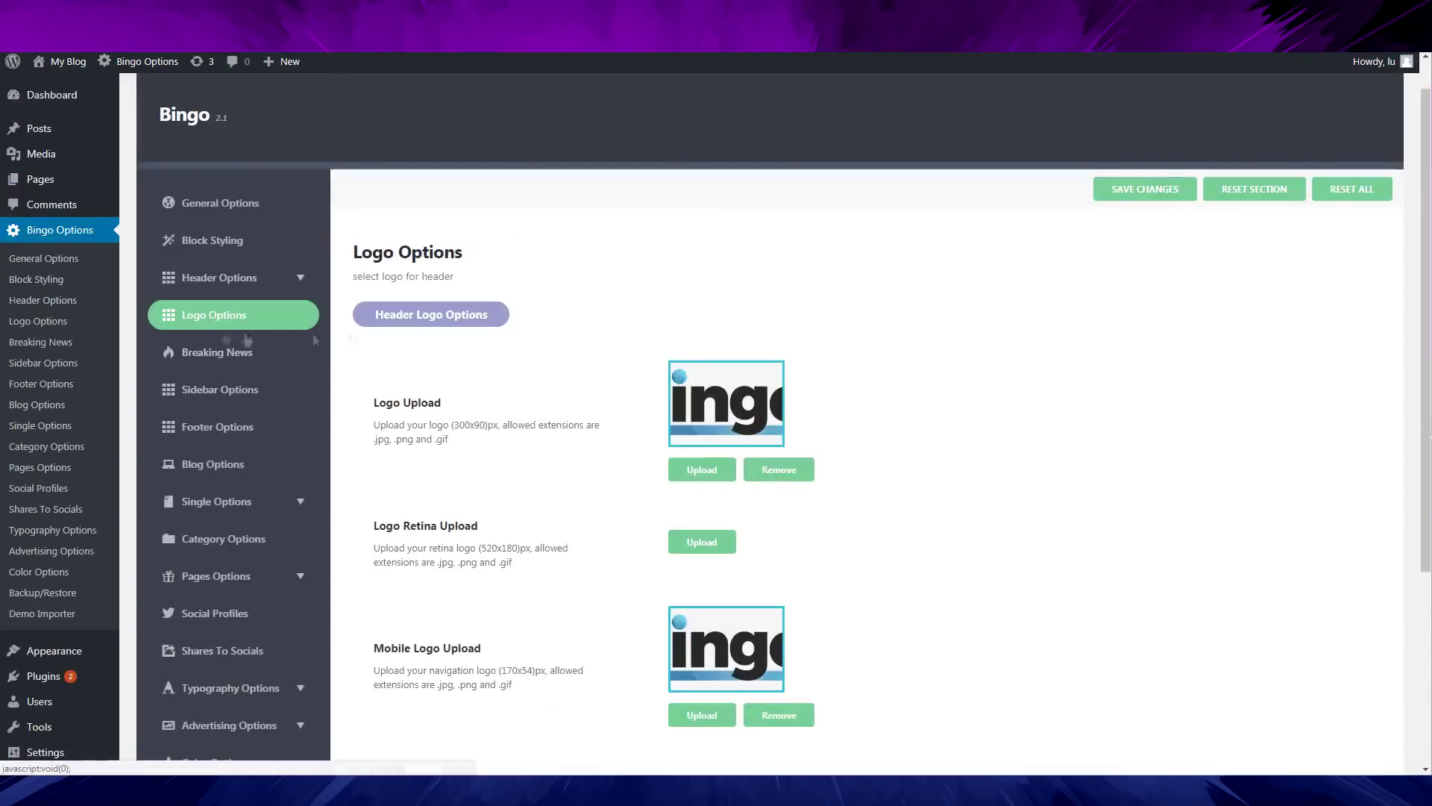
scroll(656, 332, down, 4)
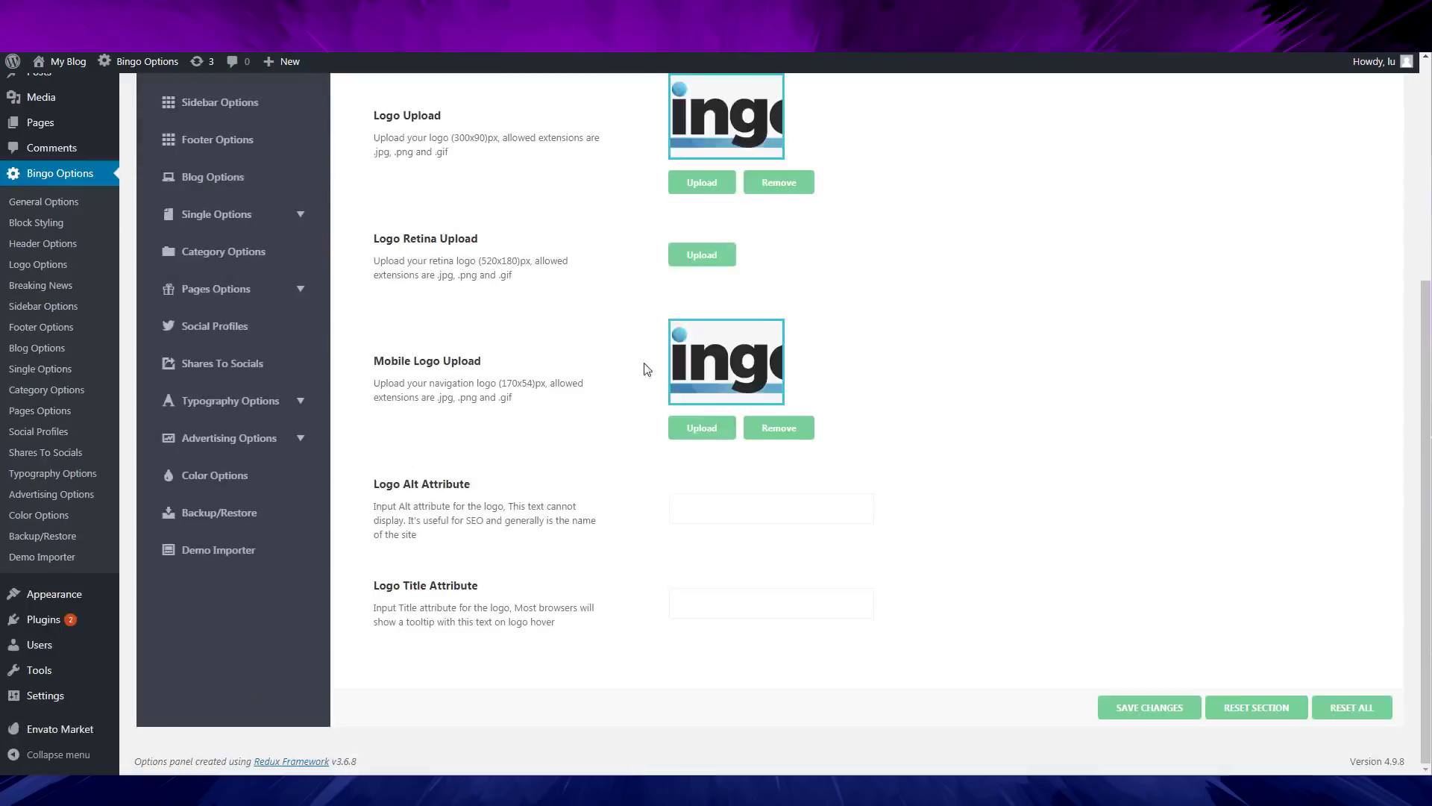
scroll(643, 370, up, 4)
scroll(643, 370, down, 4)
scroll(785, 362, up, 4)
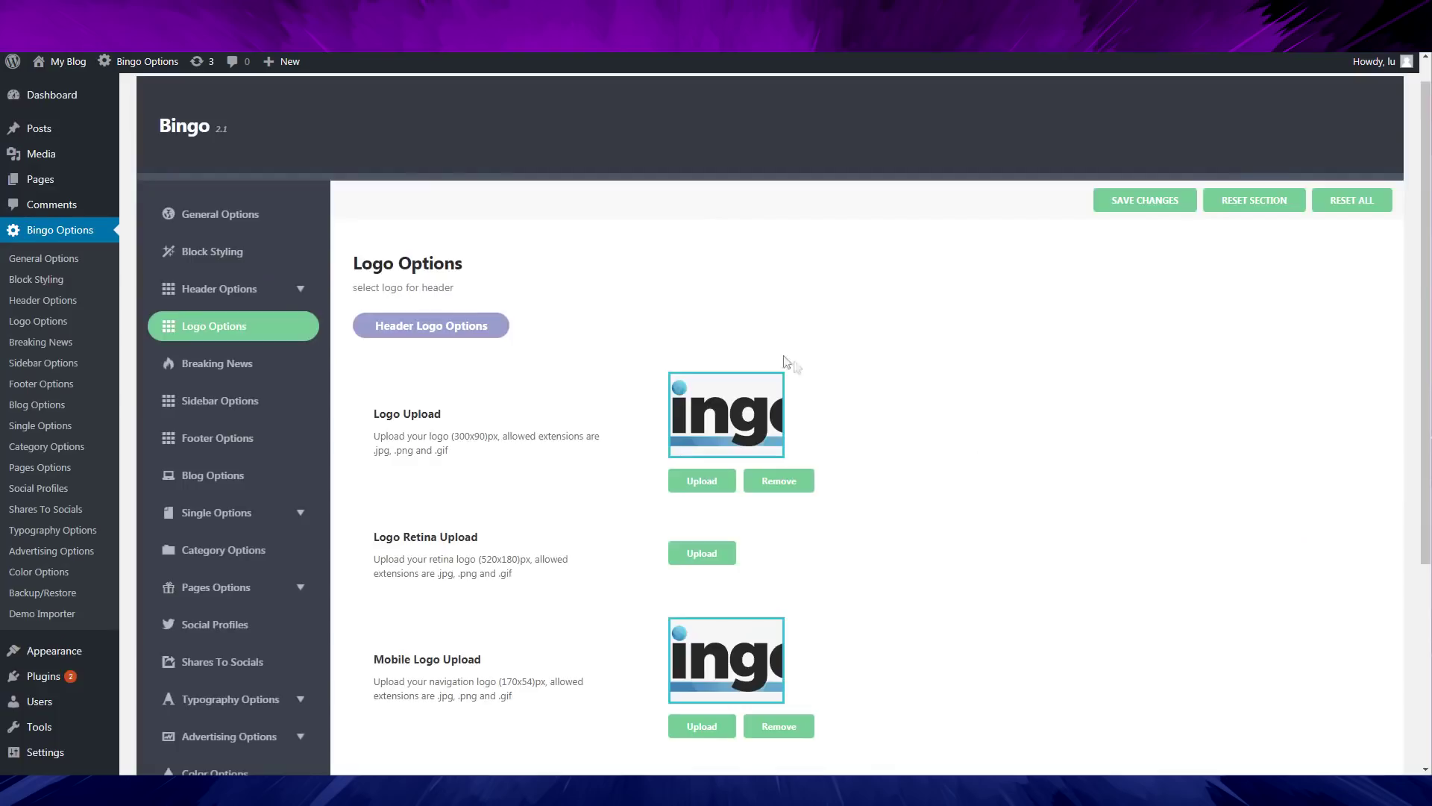
scroll(780, 364, down, 4)
scroll(499, 384, up, 2)
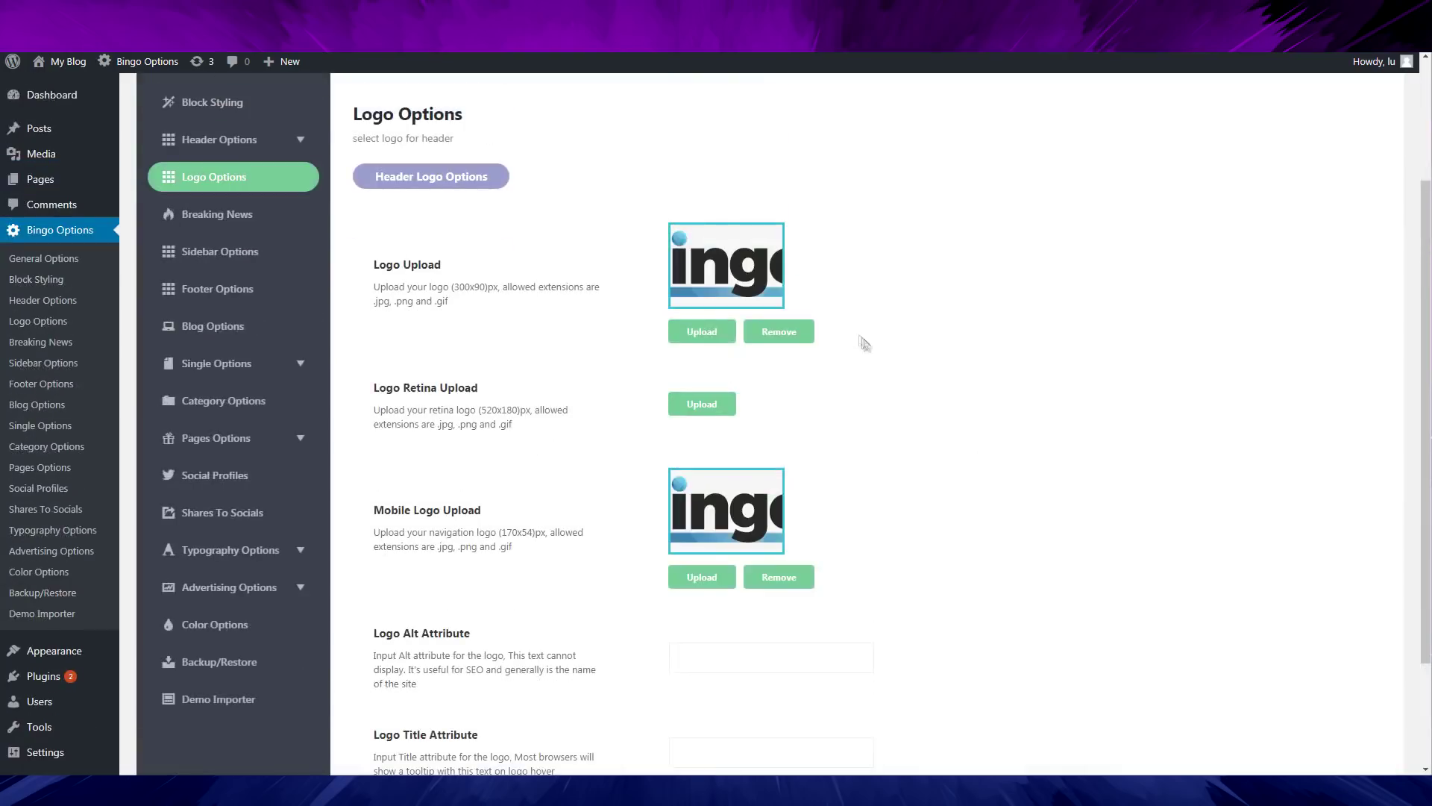
scroll(858, 339, down, 2)
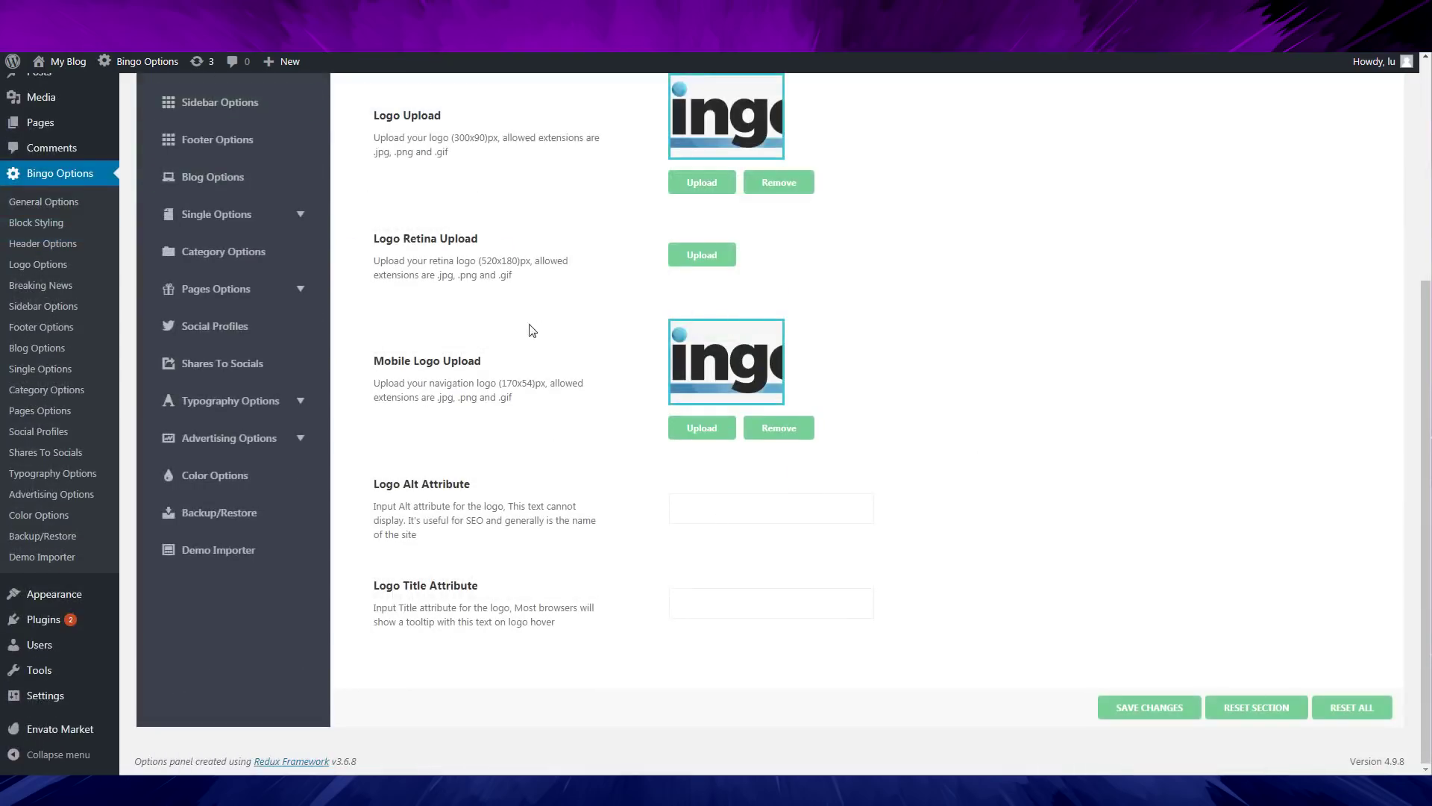
scroll(947, 381, up, 4)
scroll(716, 280, down, 3)
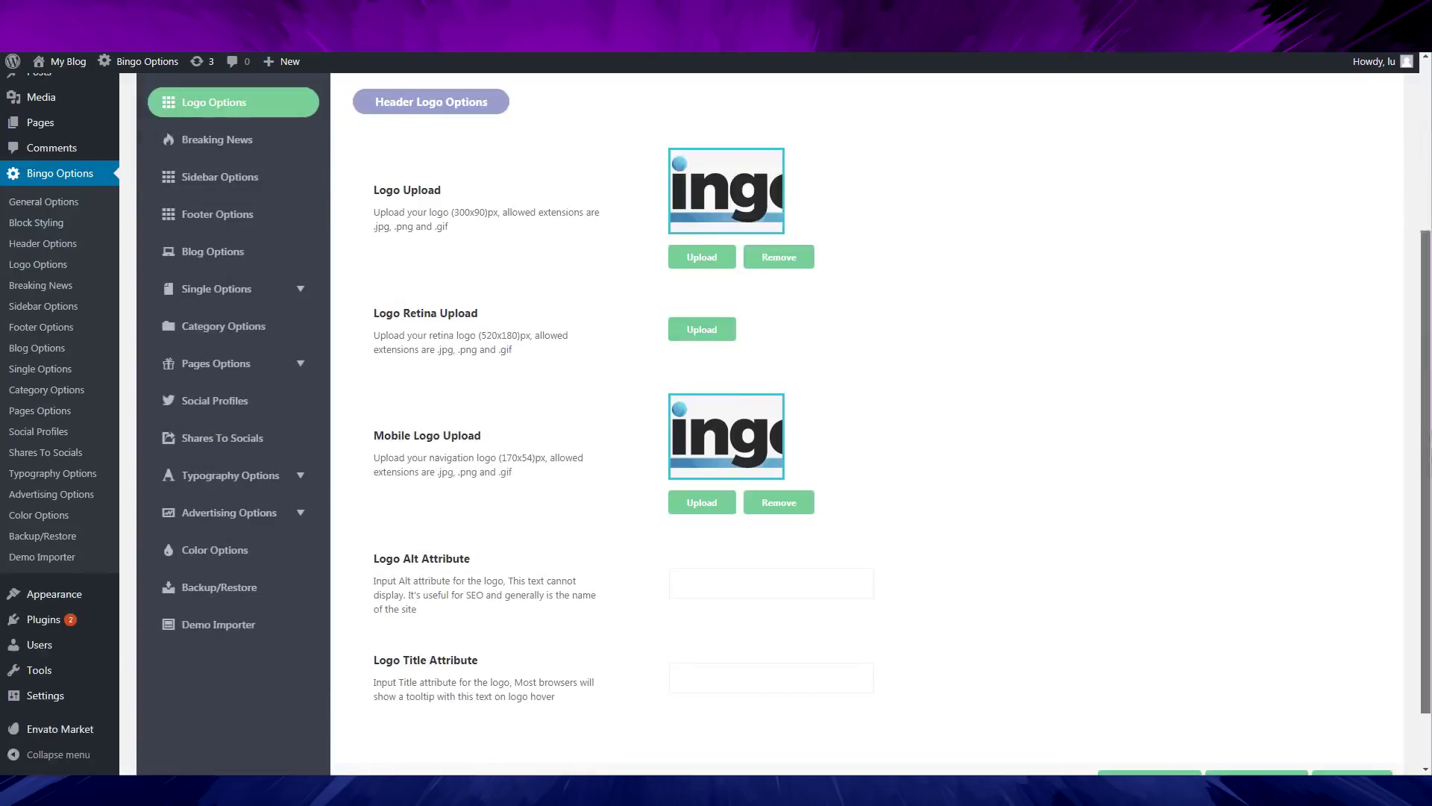
scroll(908, 351, up, 5)
scroll(908, 371, down, 3)
scroll(559, 378, down, 3)
scroll(522, 378, up, 5)
scroll(550, 387, down, 3)
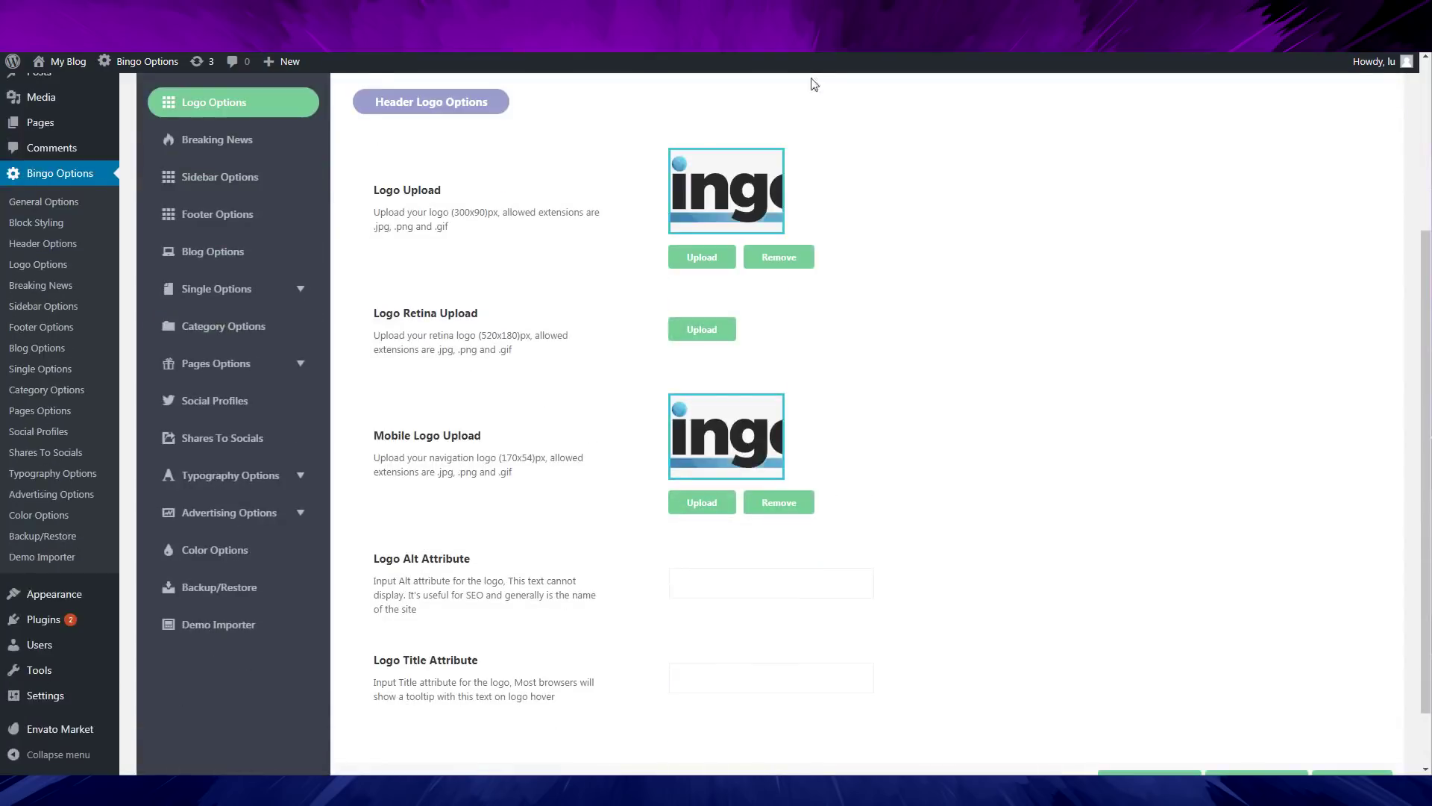
scroll(847, 418, up, 4)
scroll(611, 470, down, 4)
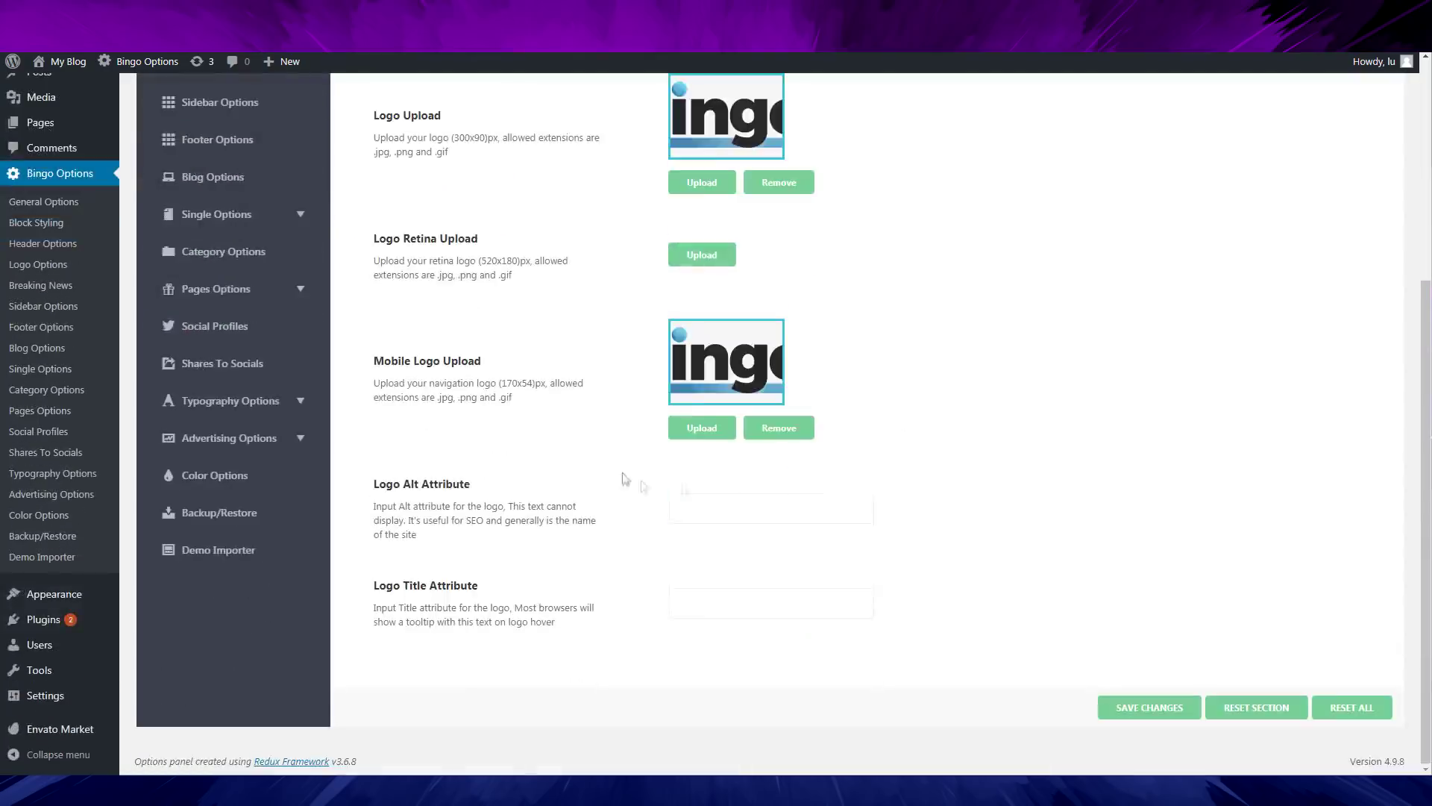
scroll(869, 423, up, 4)
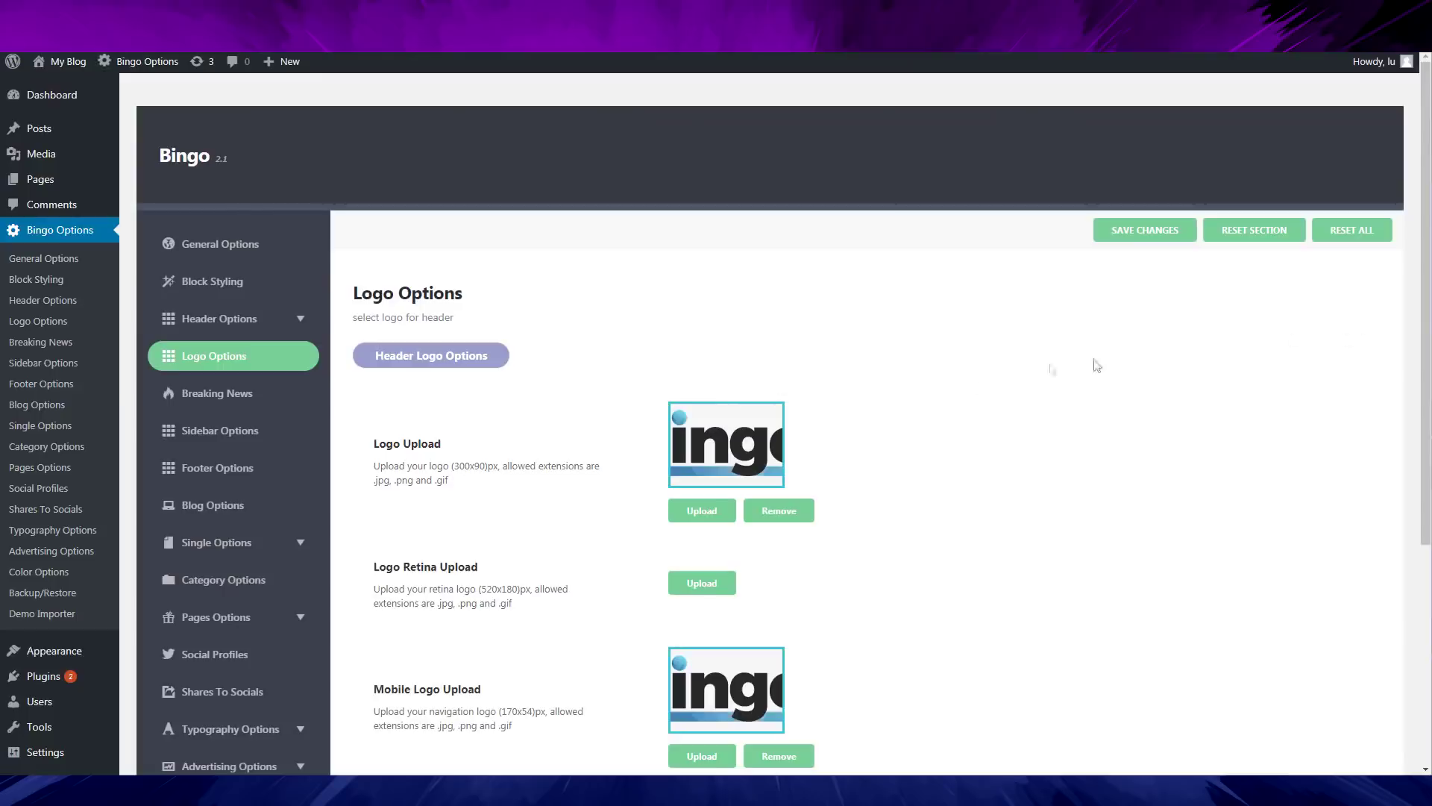
scroll(1096, 365, down, 3)
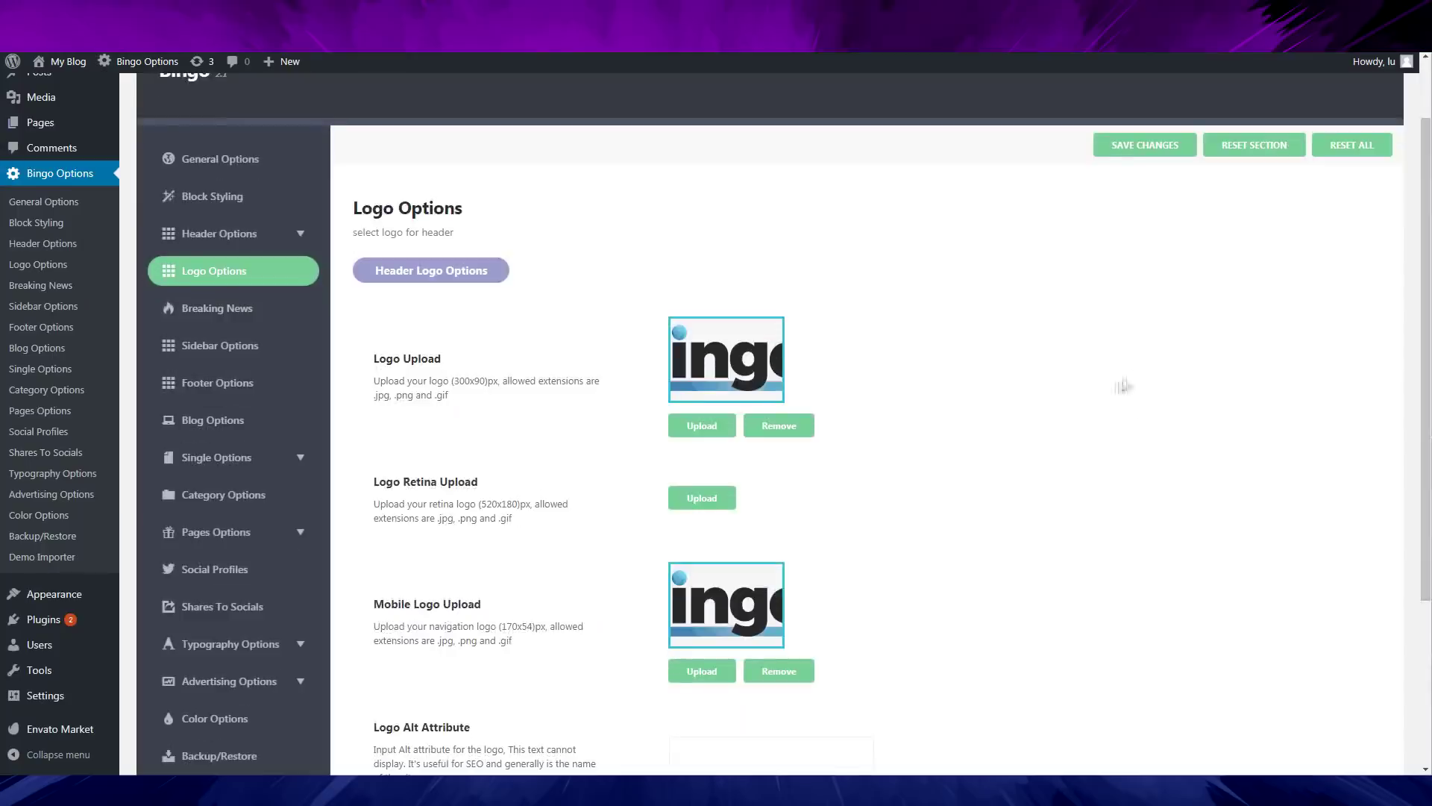
scroll(1124, 454, down, 1)
scroll(472, 595, down, 2)
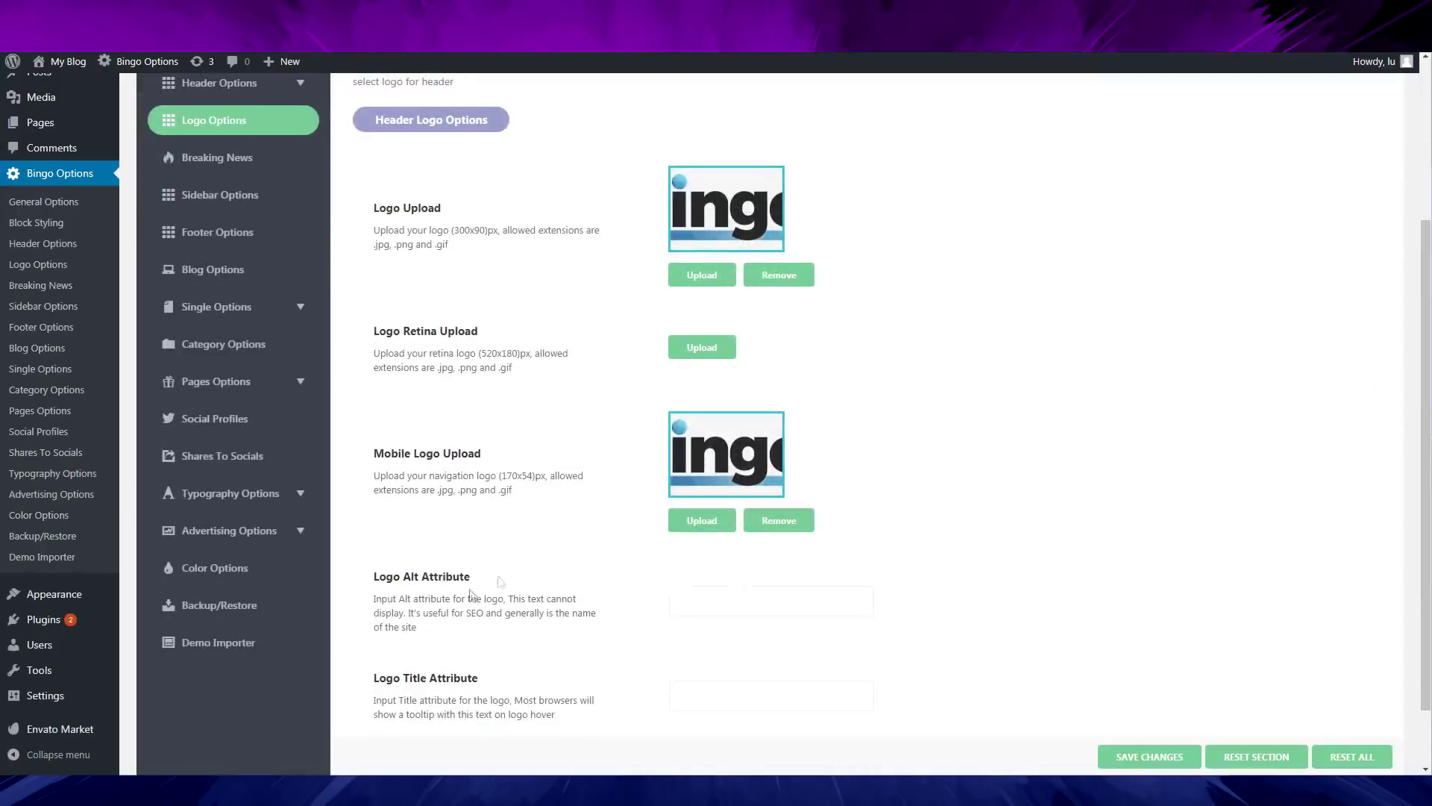
scroll(634, 590, up, 4)
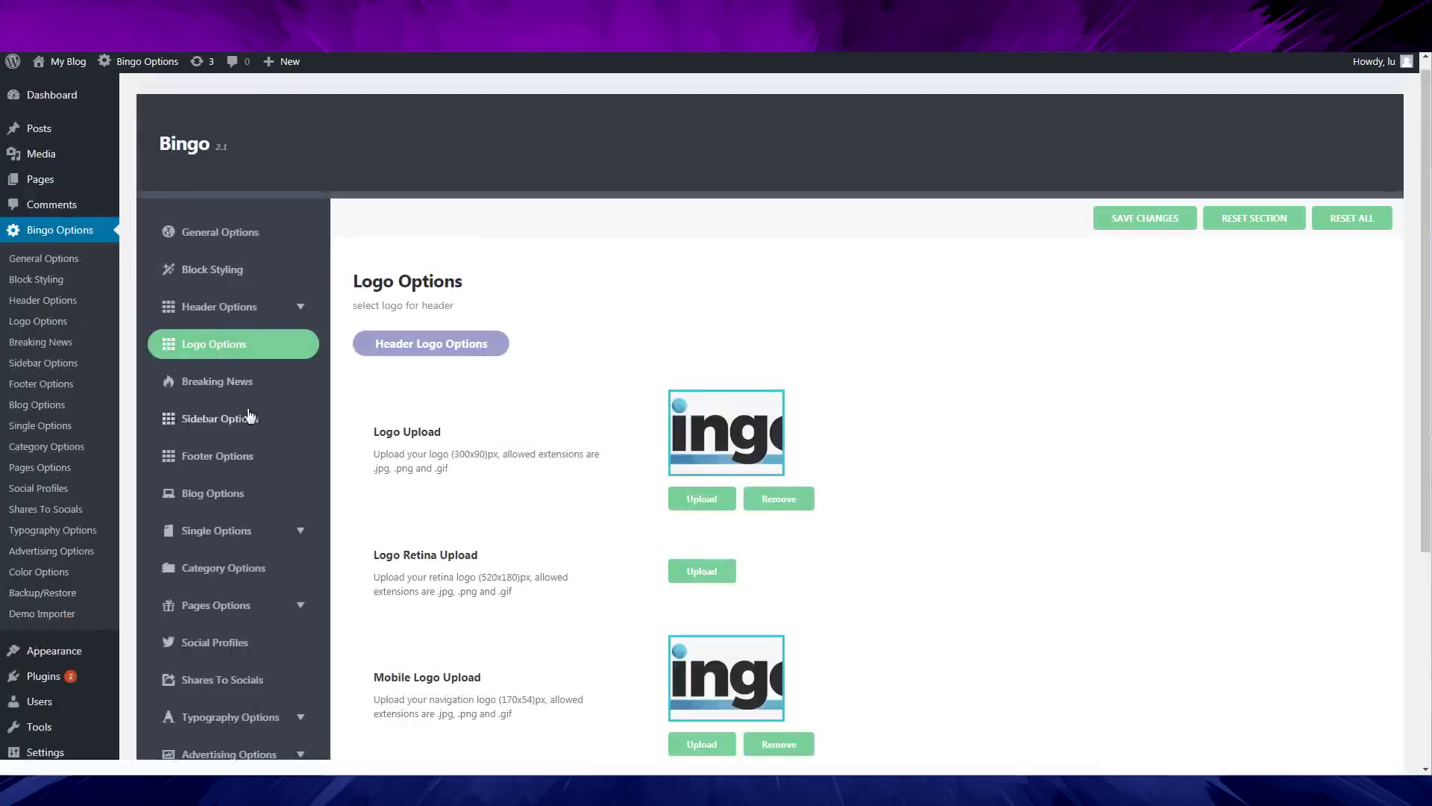
Step: Open the Breaking News options and review the display toggles, title and post filter settings
click(201, 381)
scroll(558, 419, down, 2)
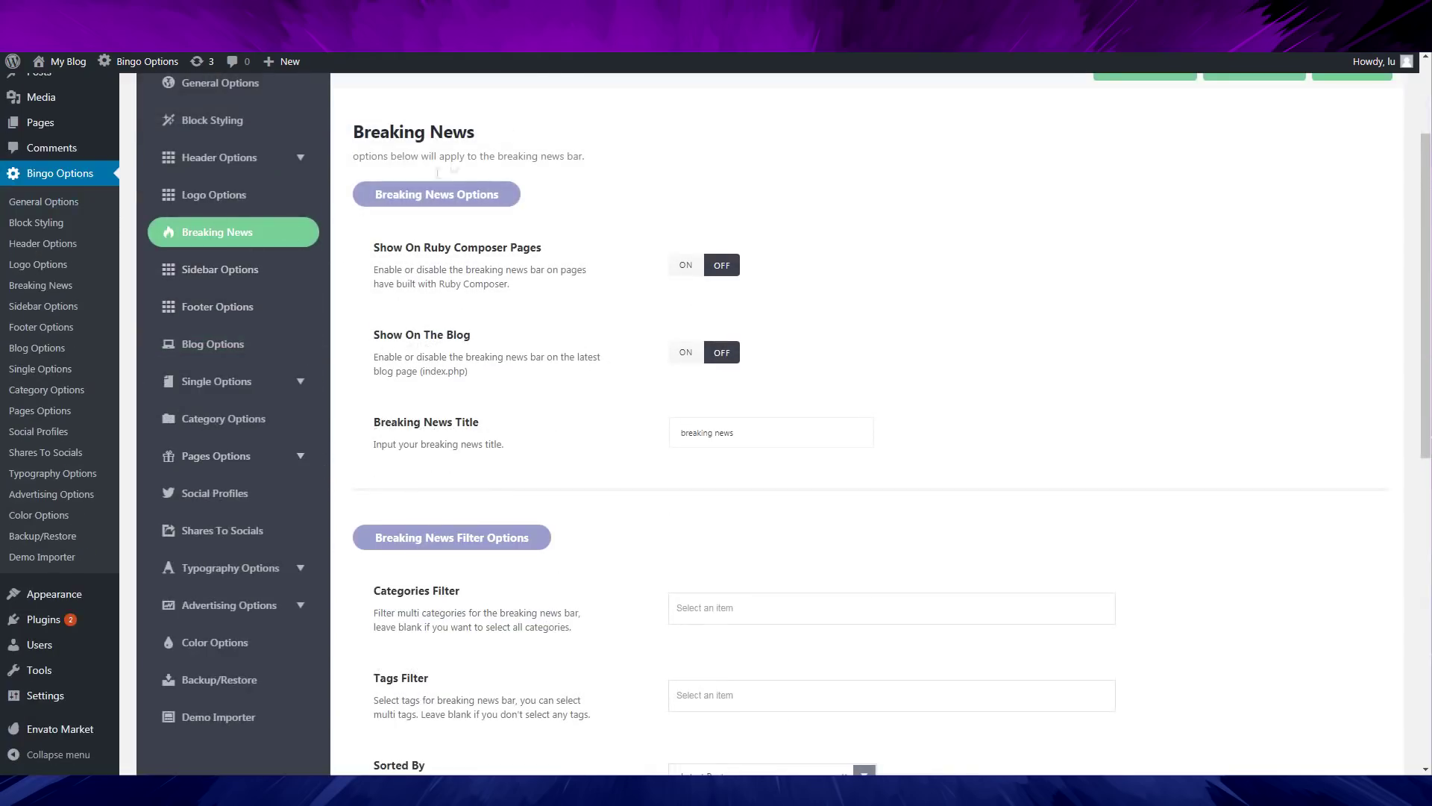
scroll(685, 385, down, 9)
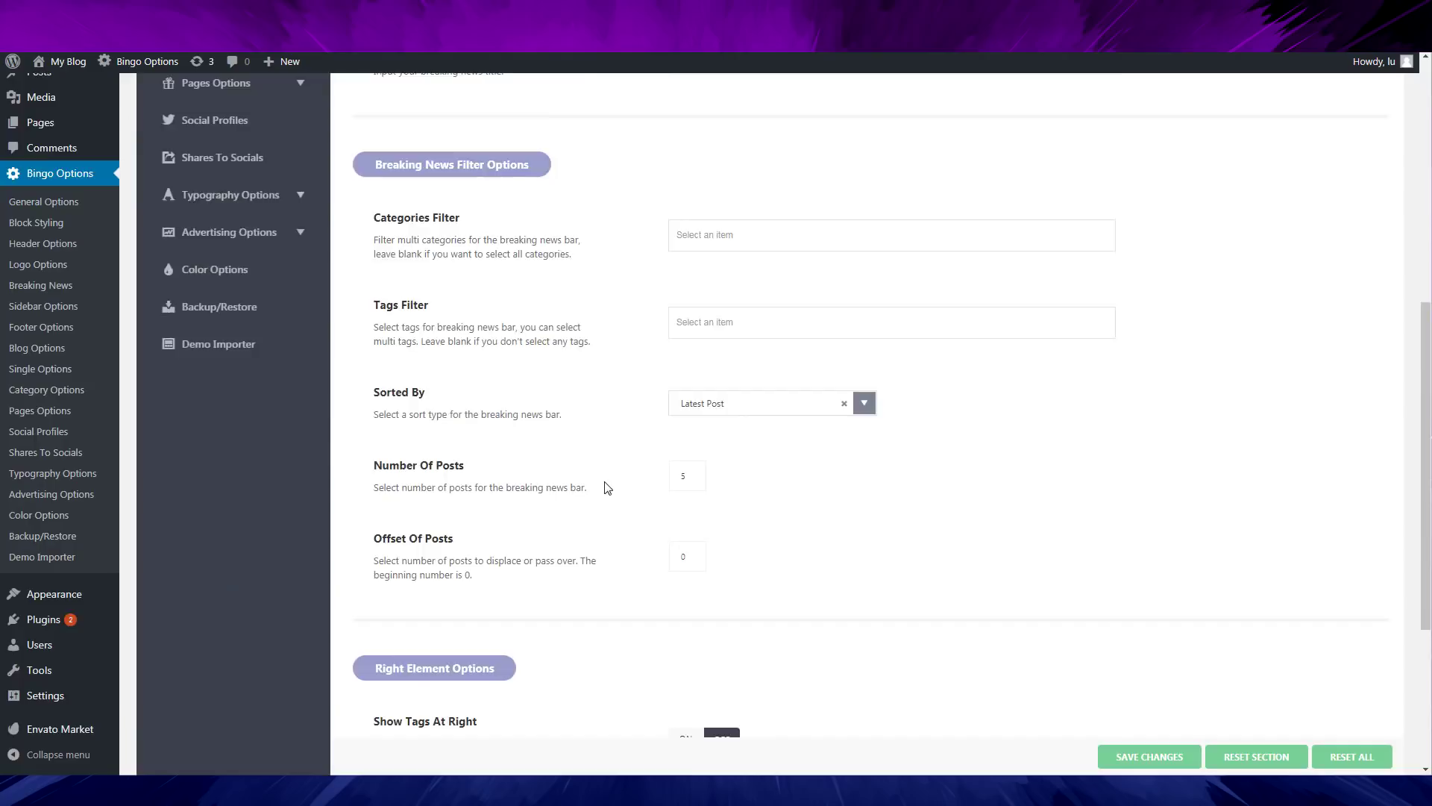
scroll(611, 475, up, 5)
scroll(612, 476, up, 5)
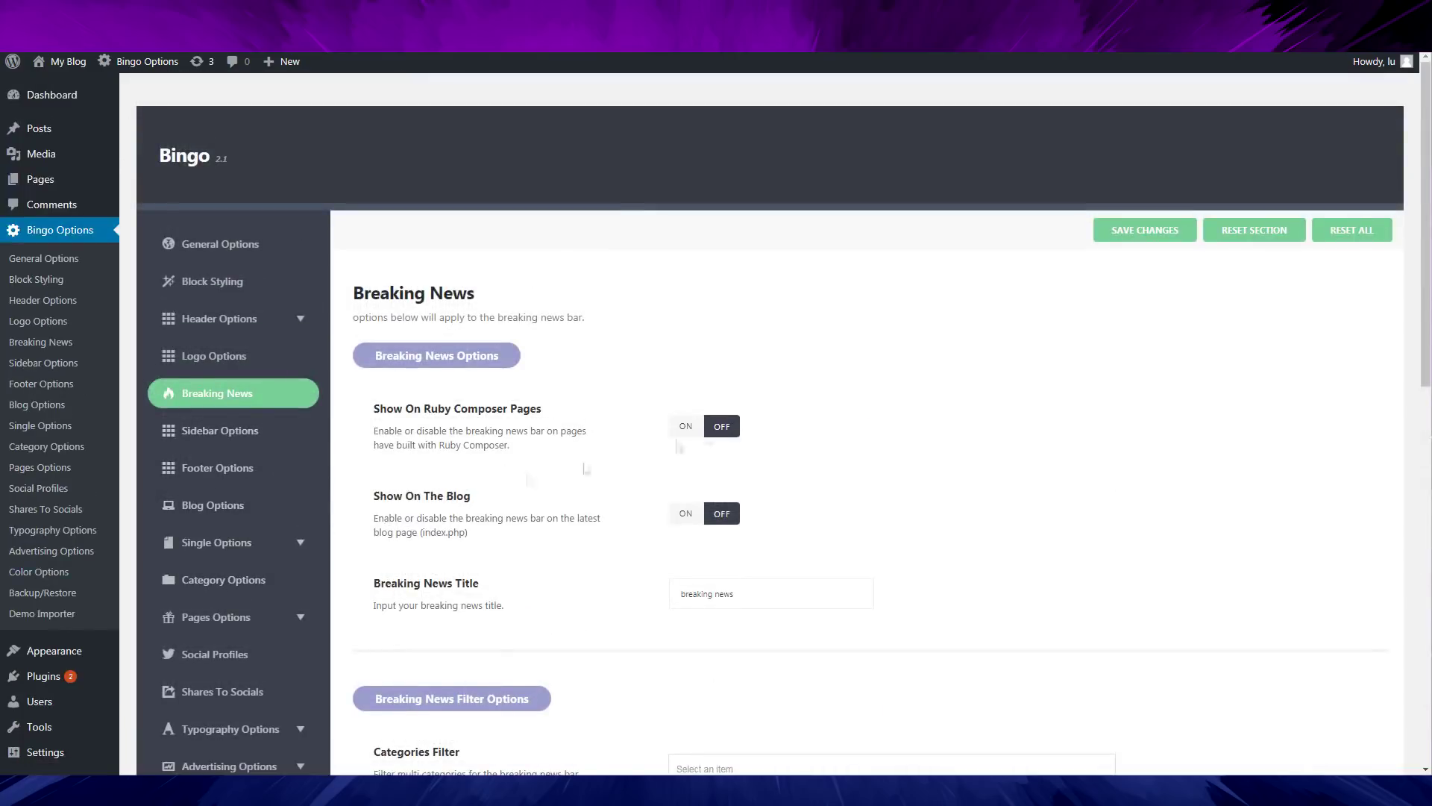
scroll(487, 403, down, 1)
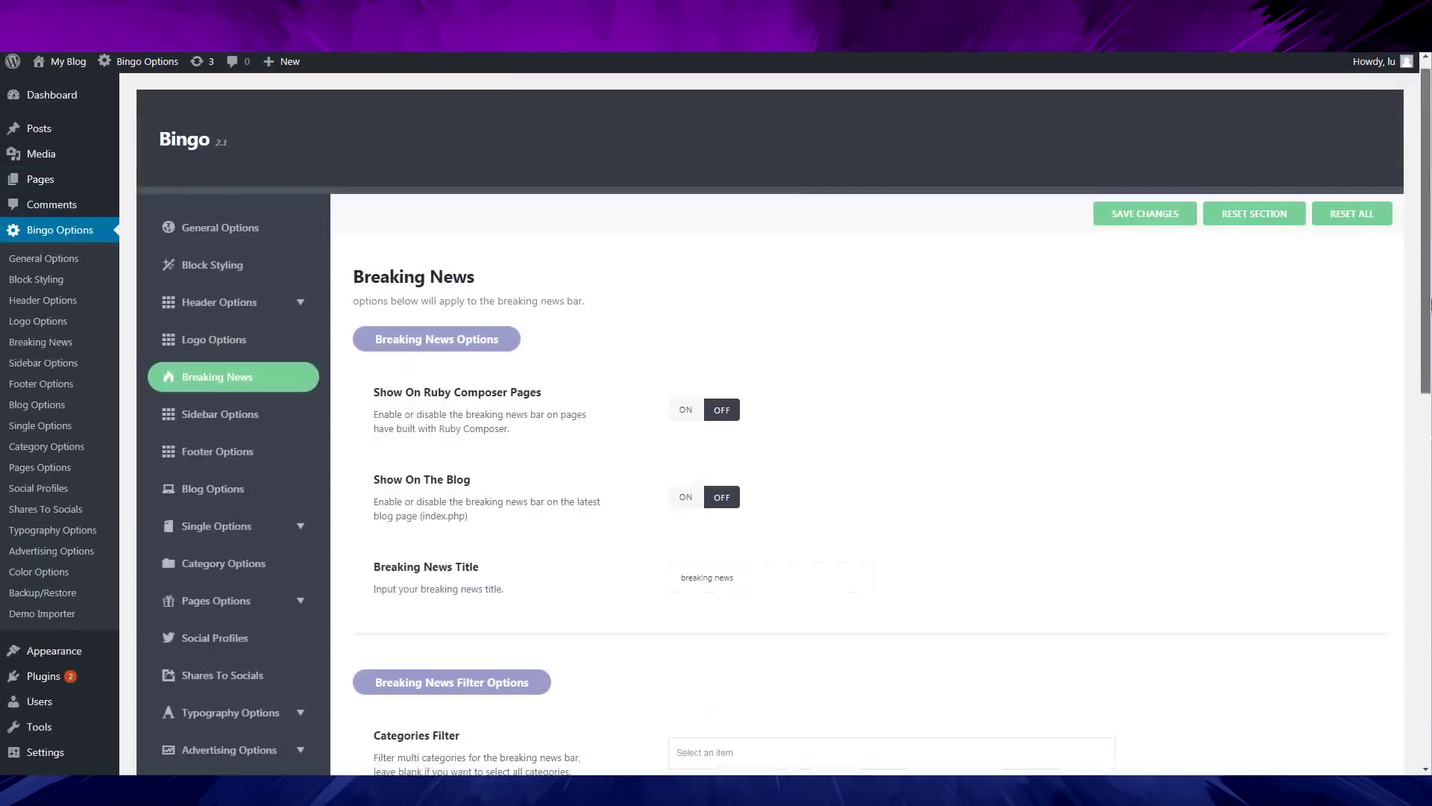
Step: Open the Sidebar Options, check the home page, and return to view the sidebar position and custom sidebar settings
click(222, 414)
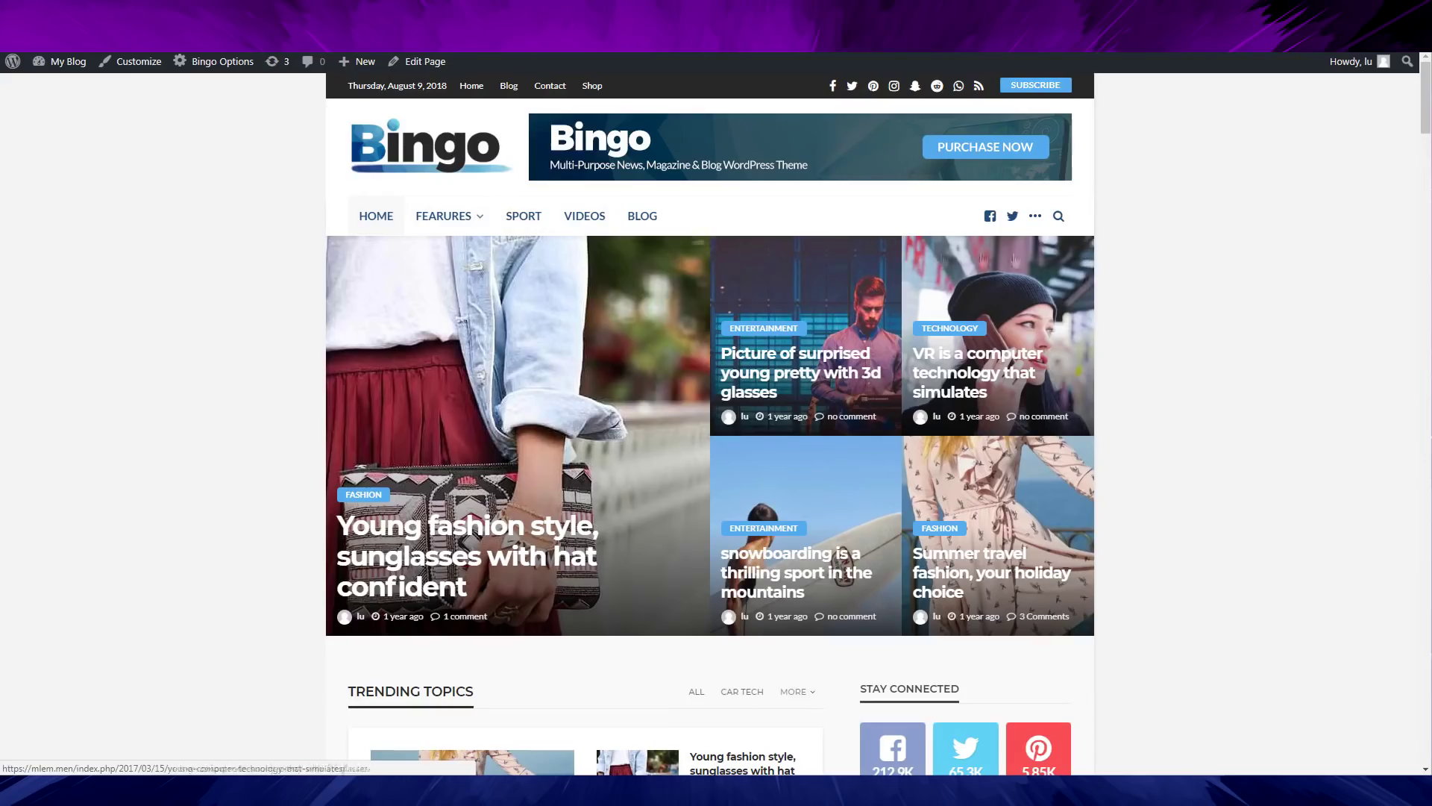
click(217, 61)
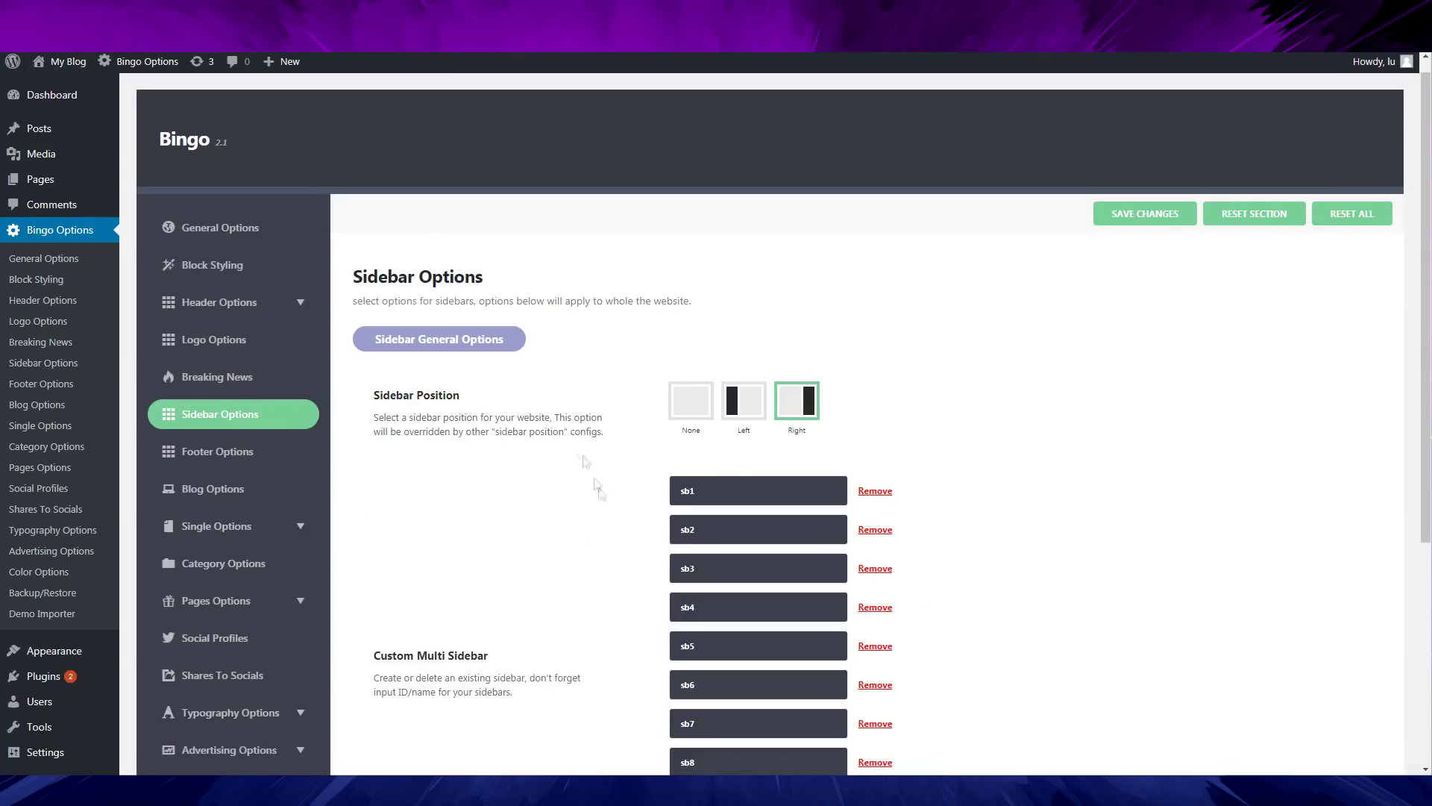
scroll(943, 365, down, 3)
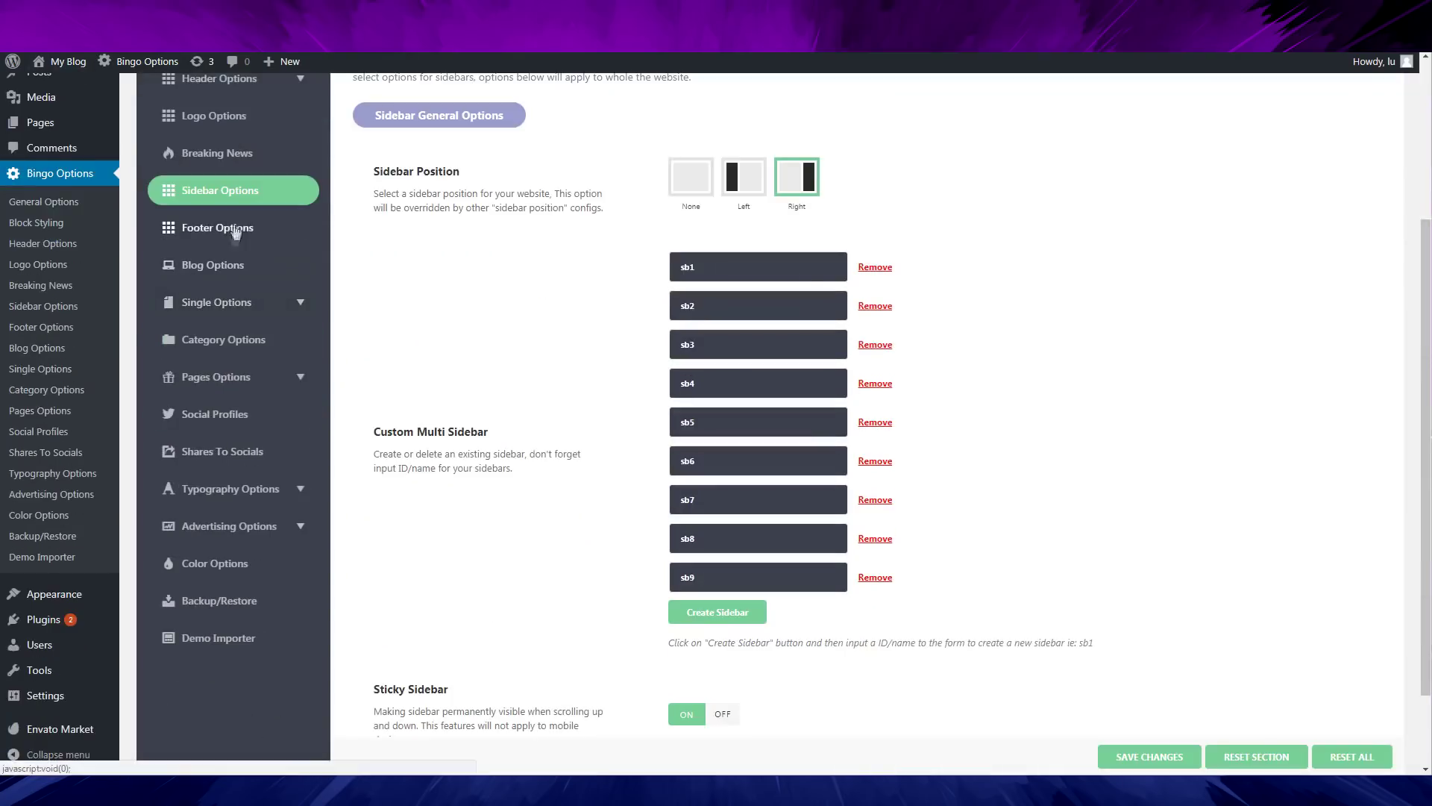
Step: Look through the Footer Options' background and text style settings and the Blog Options' featured area settings
click(231, 227)
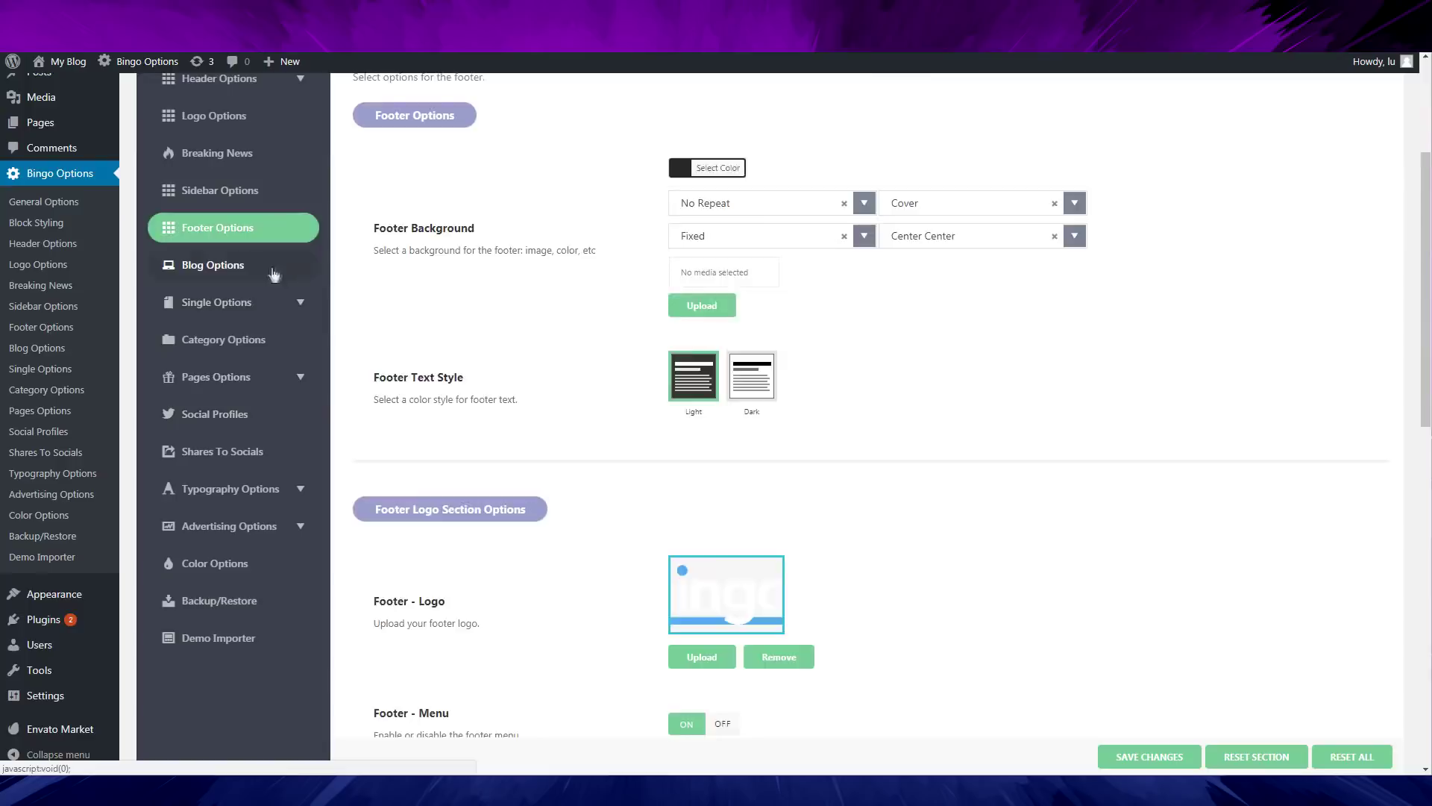
click(274, 267)
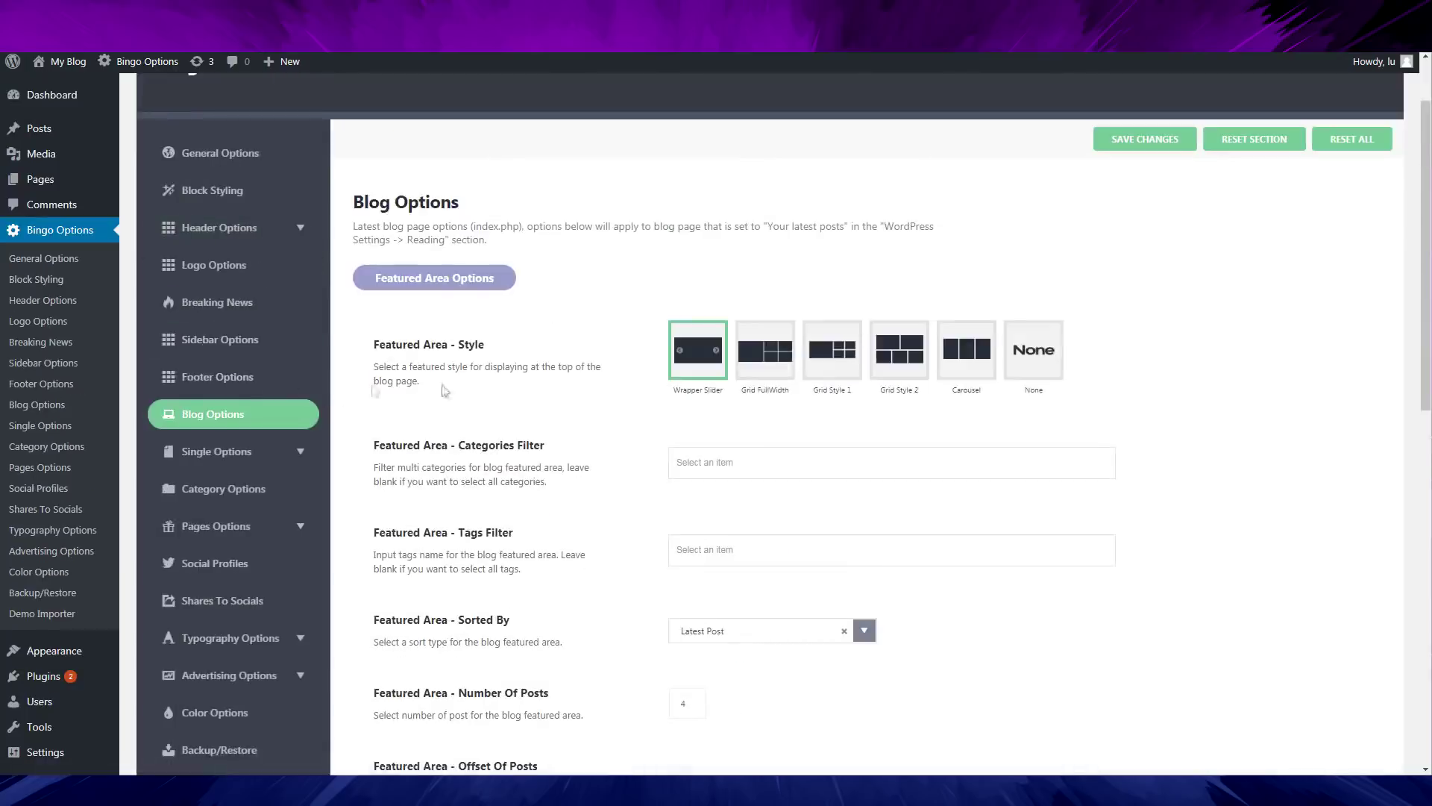
scroll(1329, 326, down, 2)
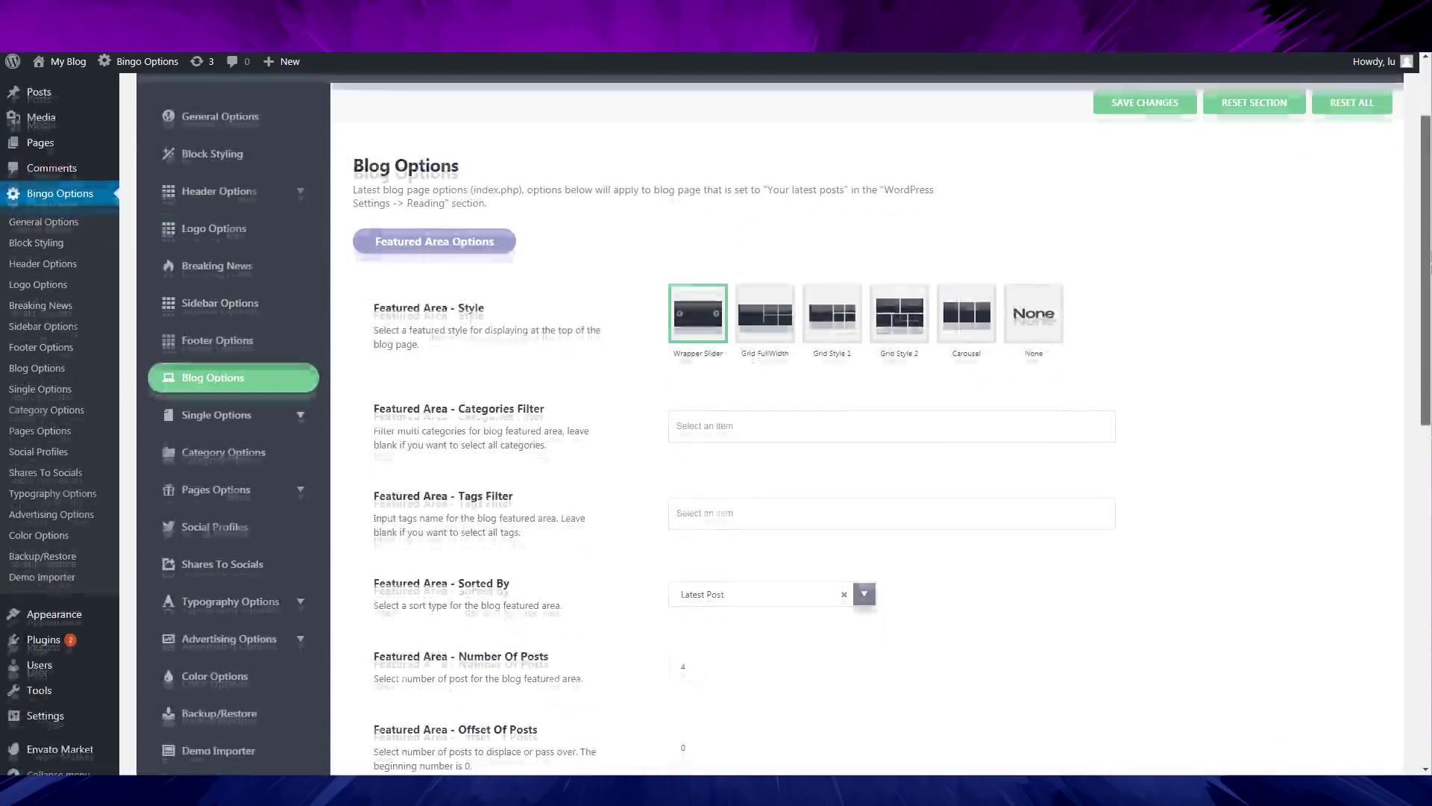
scroll(958, 335, up, 3)
scroll(959, 332, down, 1)
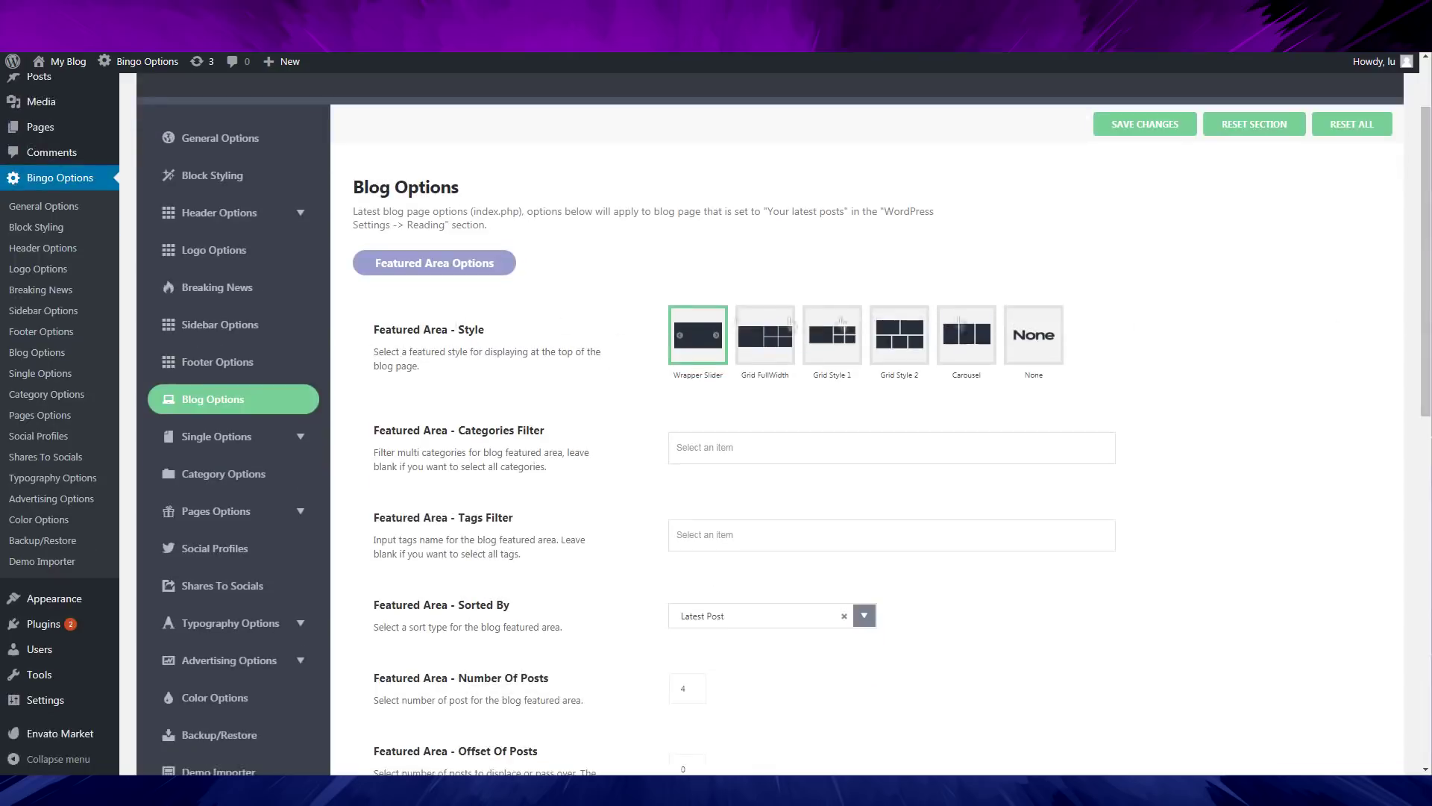
click(221, 364)
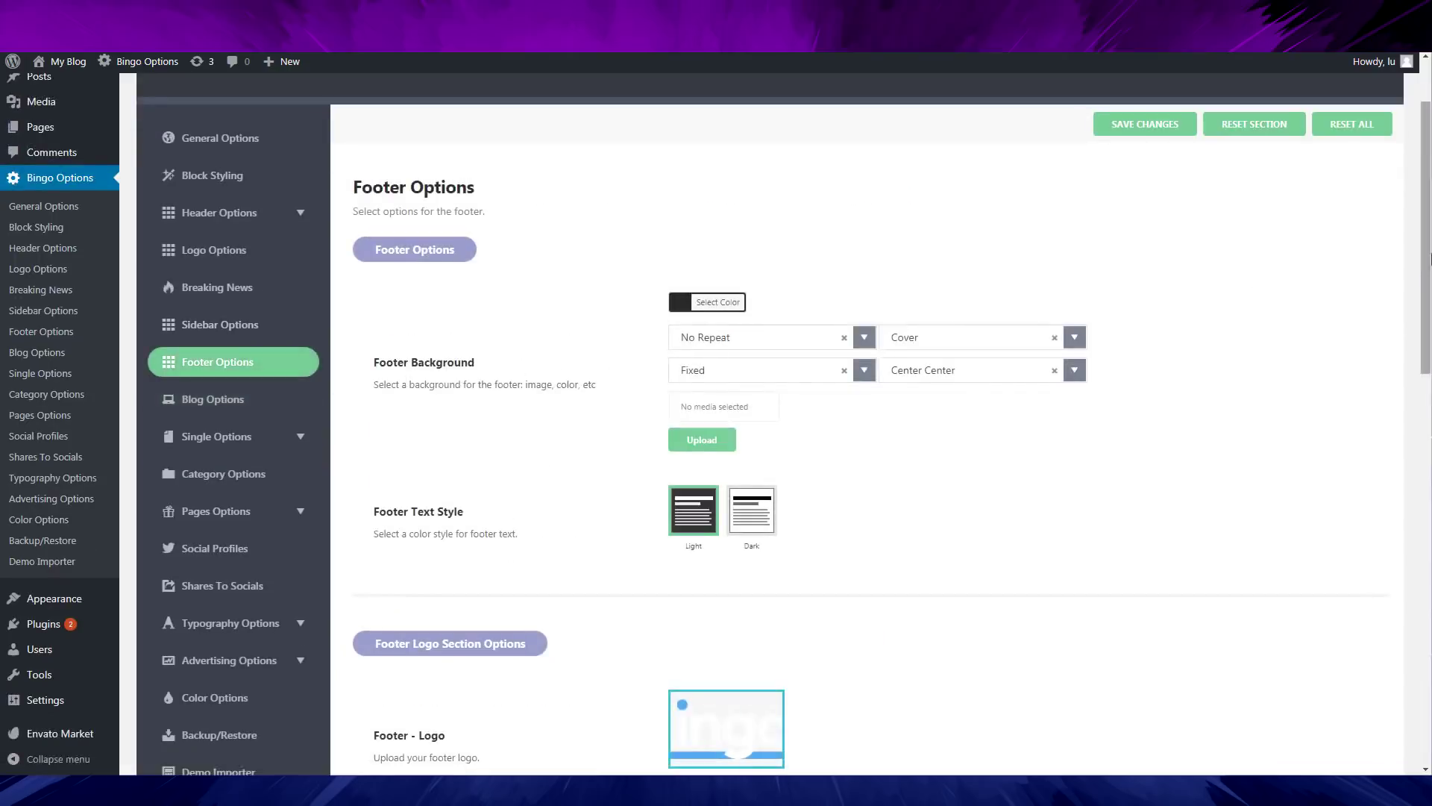
scroll(222, 355, down, 1)
Step: Return to the Sidebar Options and examine the Sidebar Position, Custom Multi Sidebar and Sticky Sidebar settings
click(231, 276)
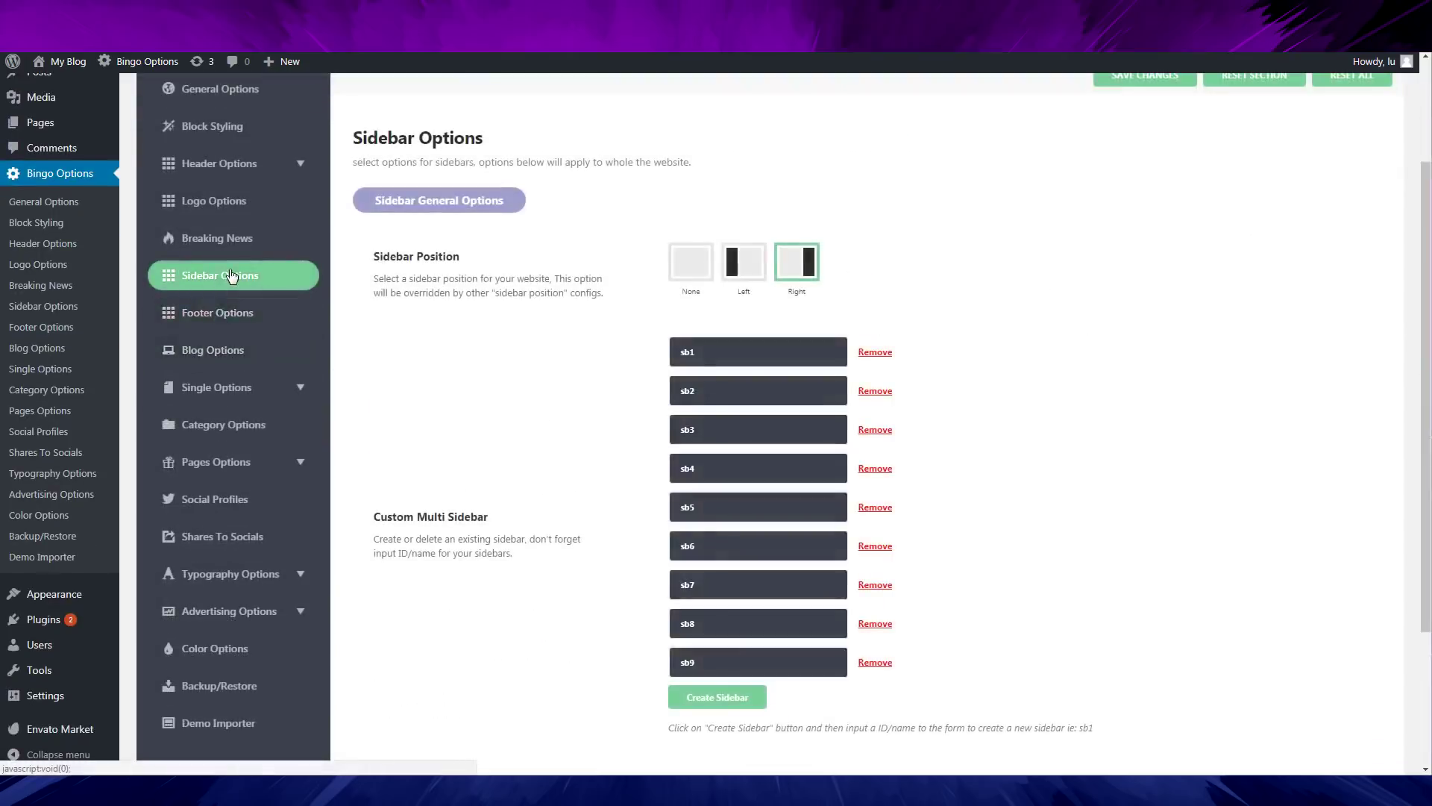
scroll(633, 415, down, 4)
scroll(649, 409, up, 5)
scroll(758, 358, down, 5)
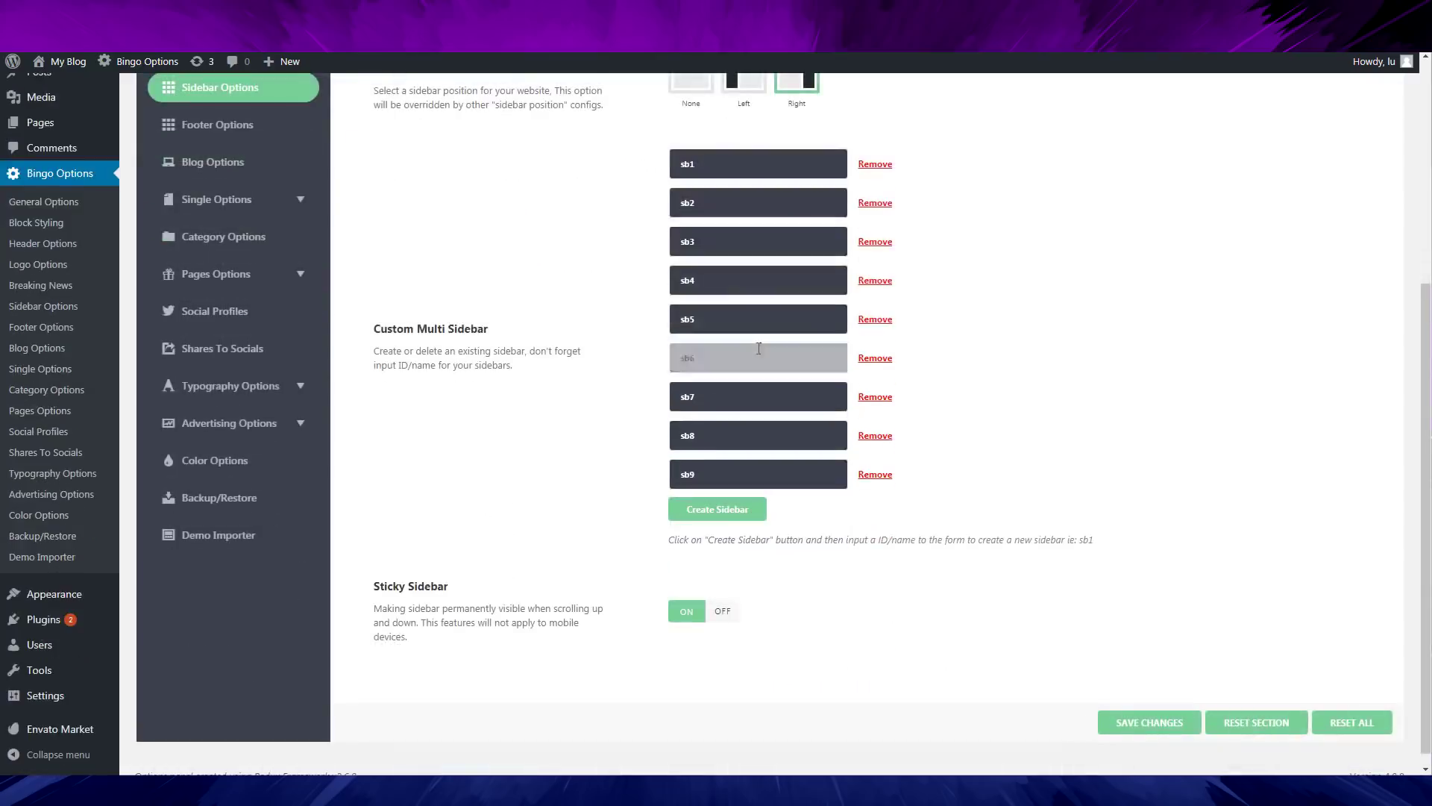
scroll(690, 530, up, 1)
scroll(575, 522, down, 1)
scroll(630, 575, up, 3)
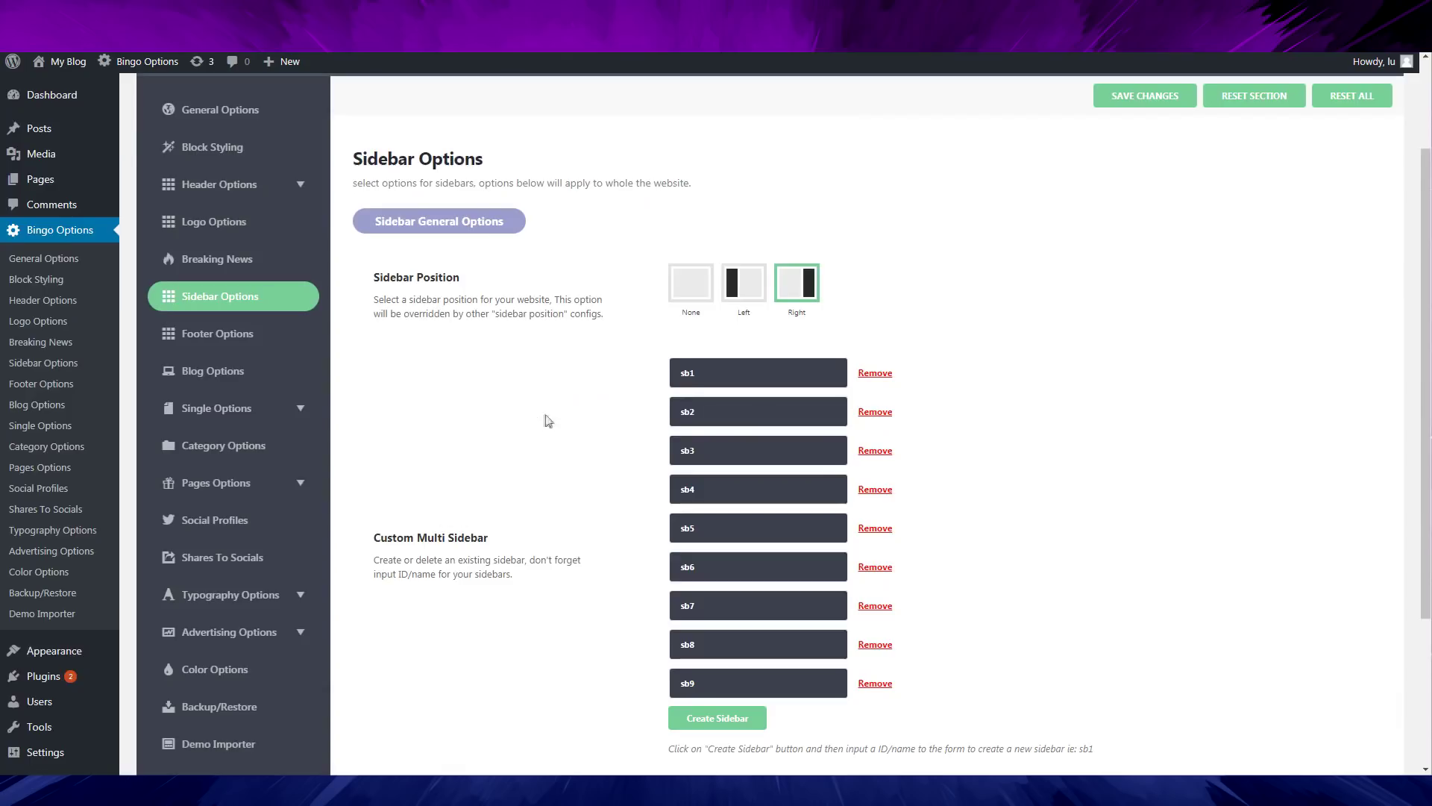
scroll(502, 397, down, 2)
scroll(478, 418, up, 3)
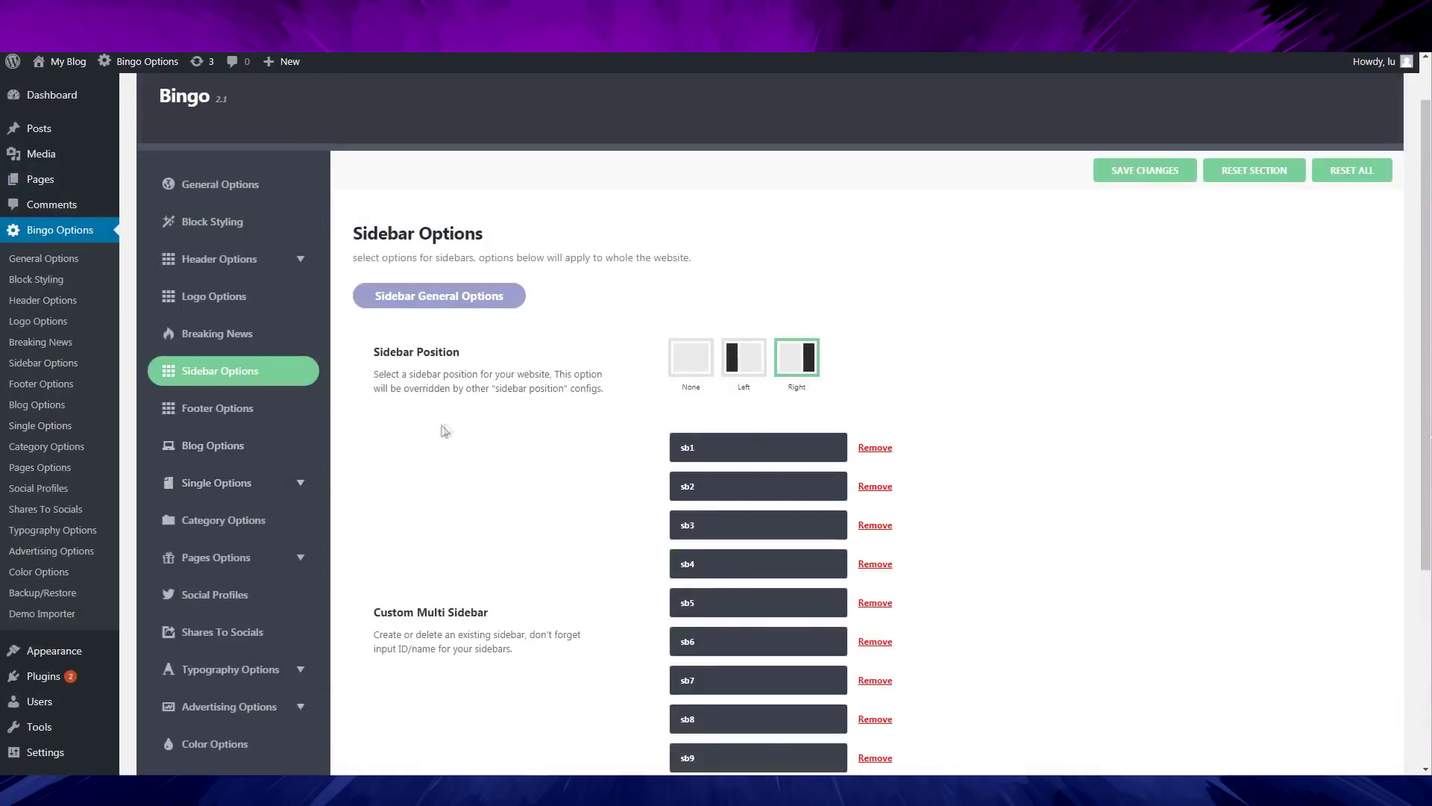
scroll(816, 423, down, 1)
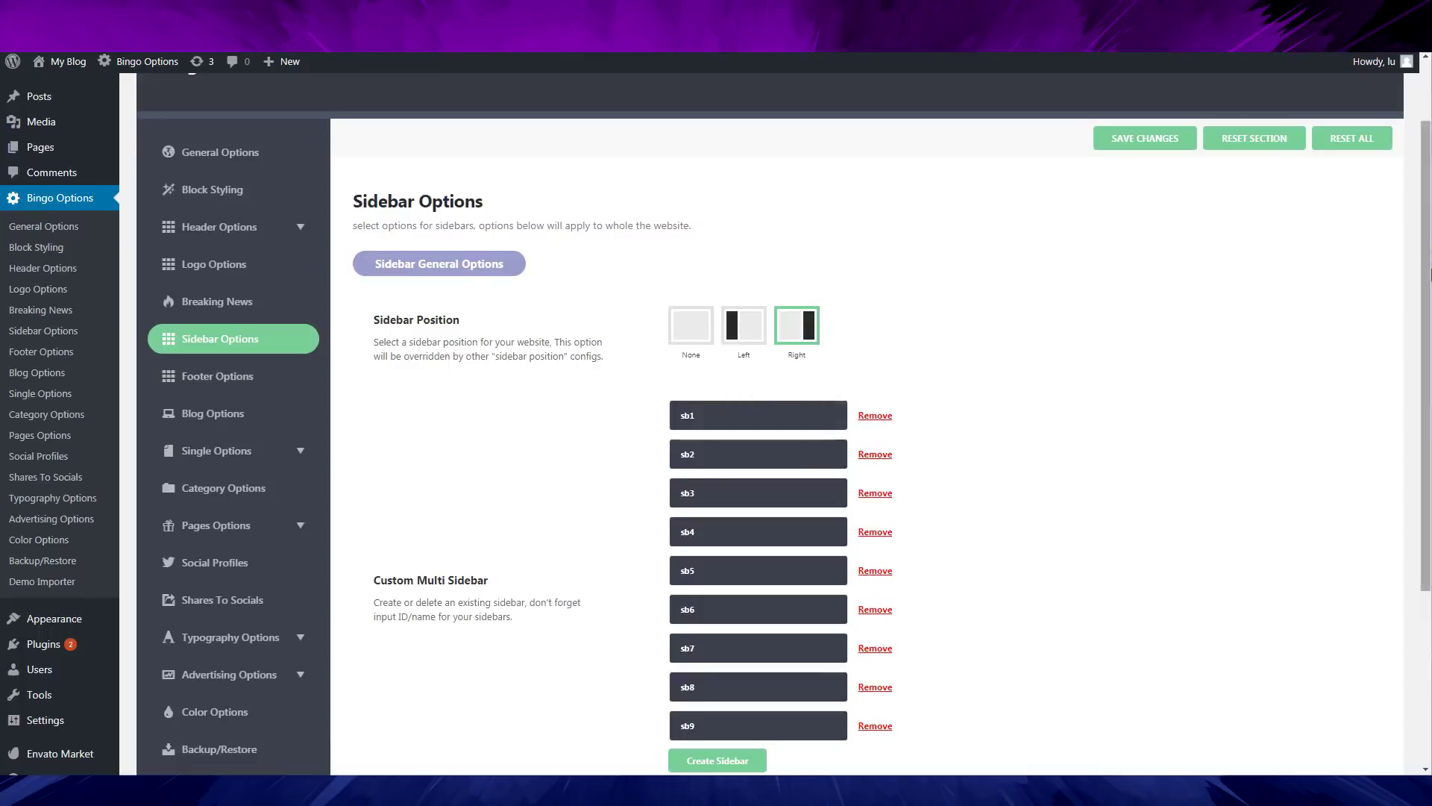
scroll(1086, 394, up, 2)
scroll(1096, 388, down, 4)
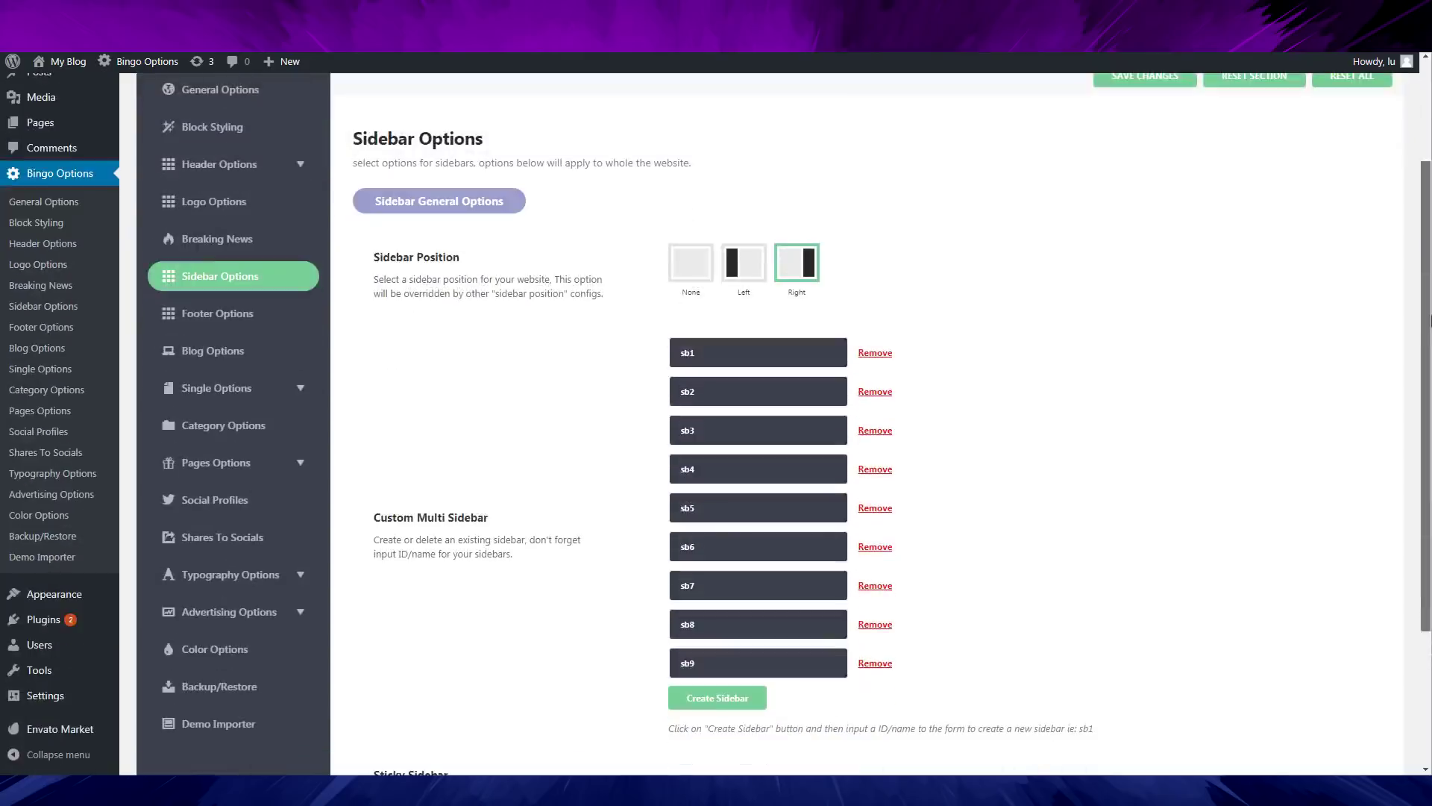
scroll(1426, 291, up, 2)
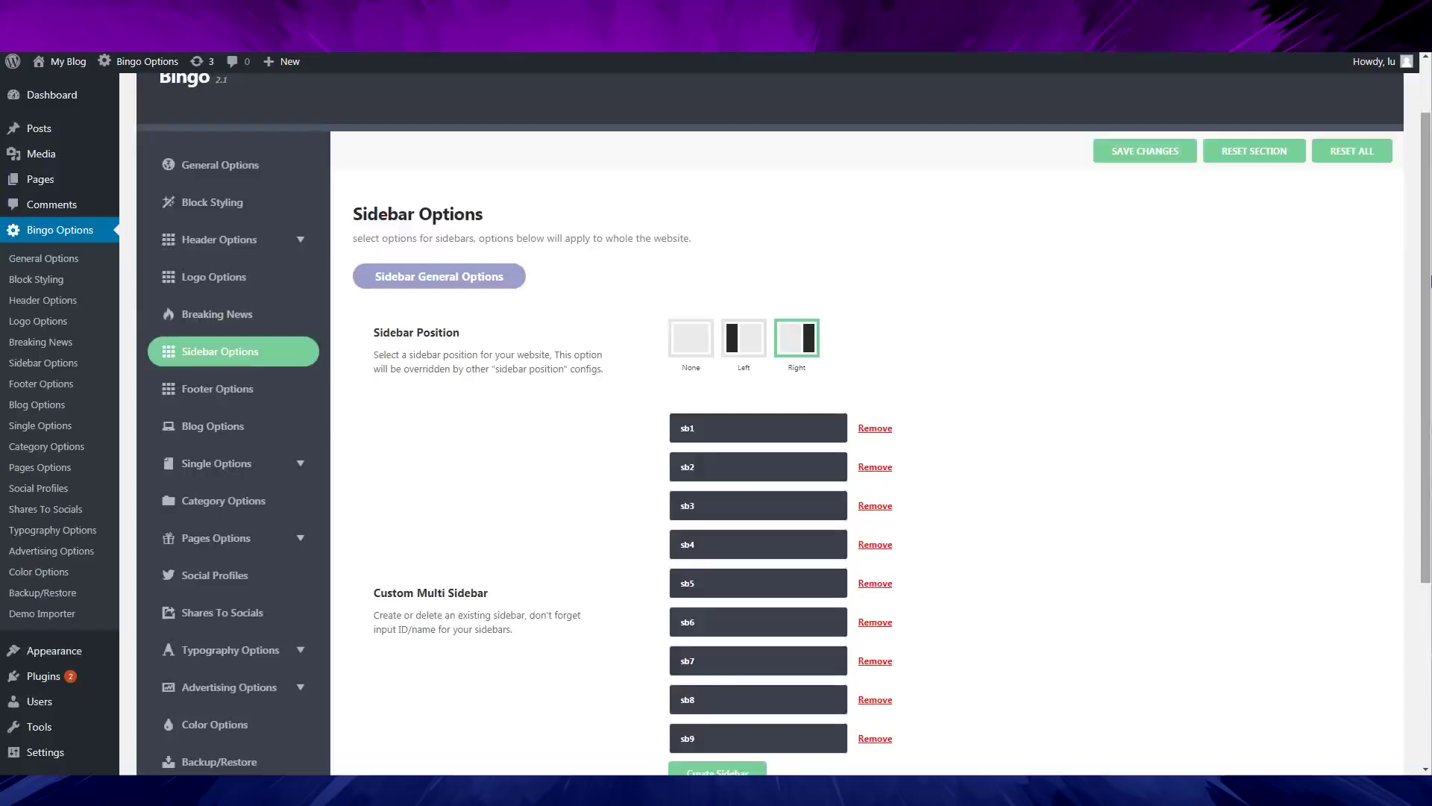
scroll(1426, 283, down, 3)
scroll(1427, 274, up, 2)
scroll(1428, 275, down, 1)
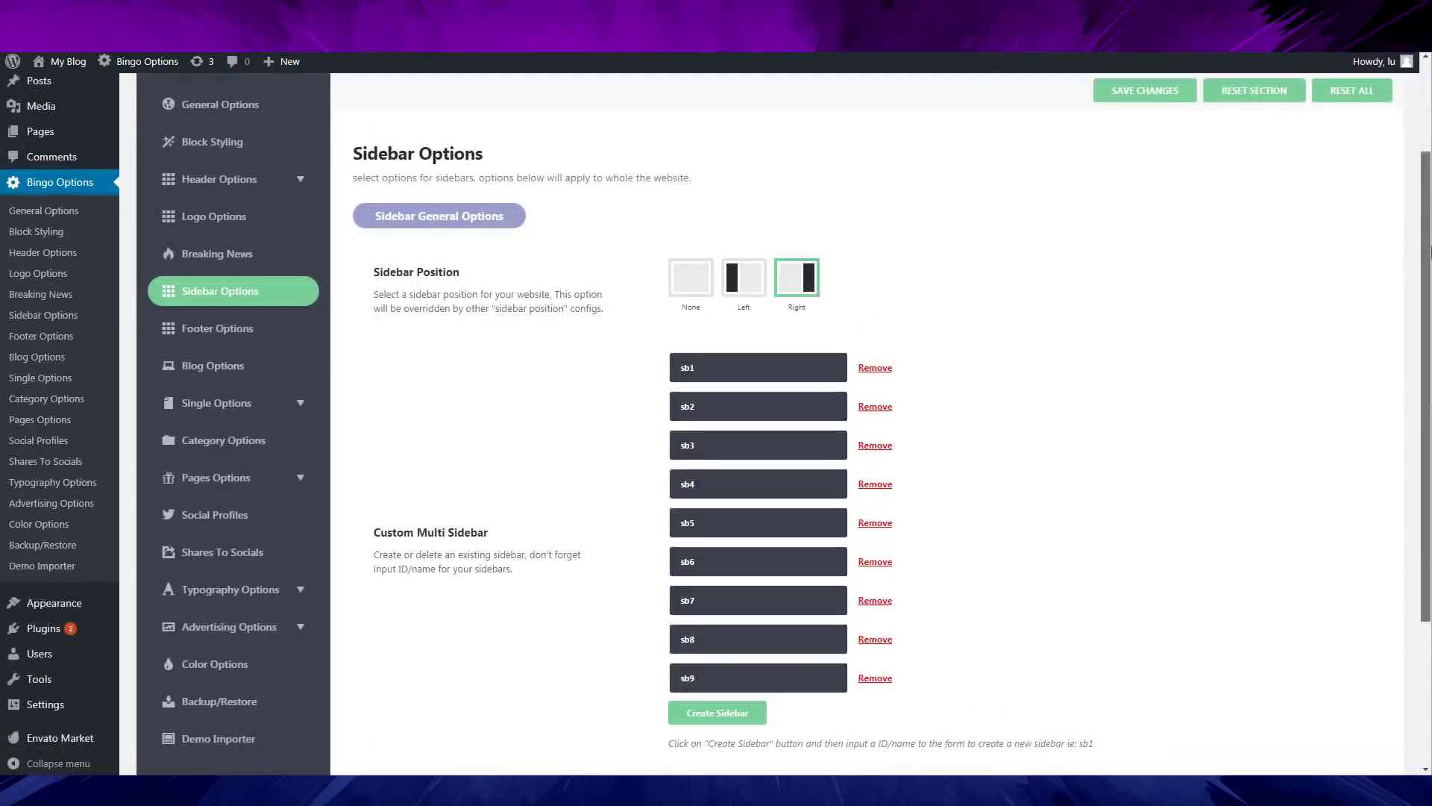
scroll(1218, 304, up, 3)
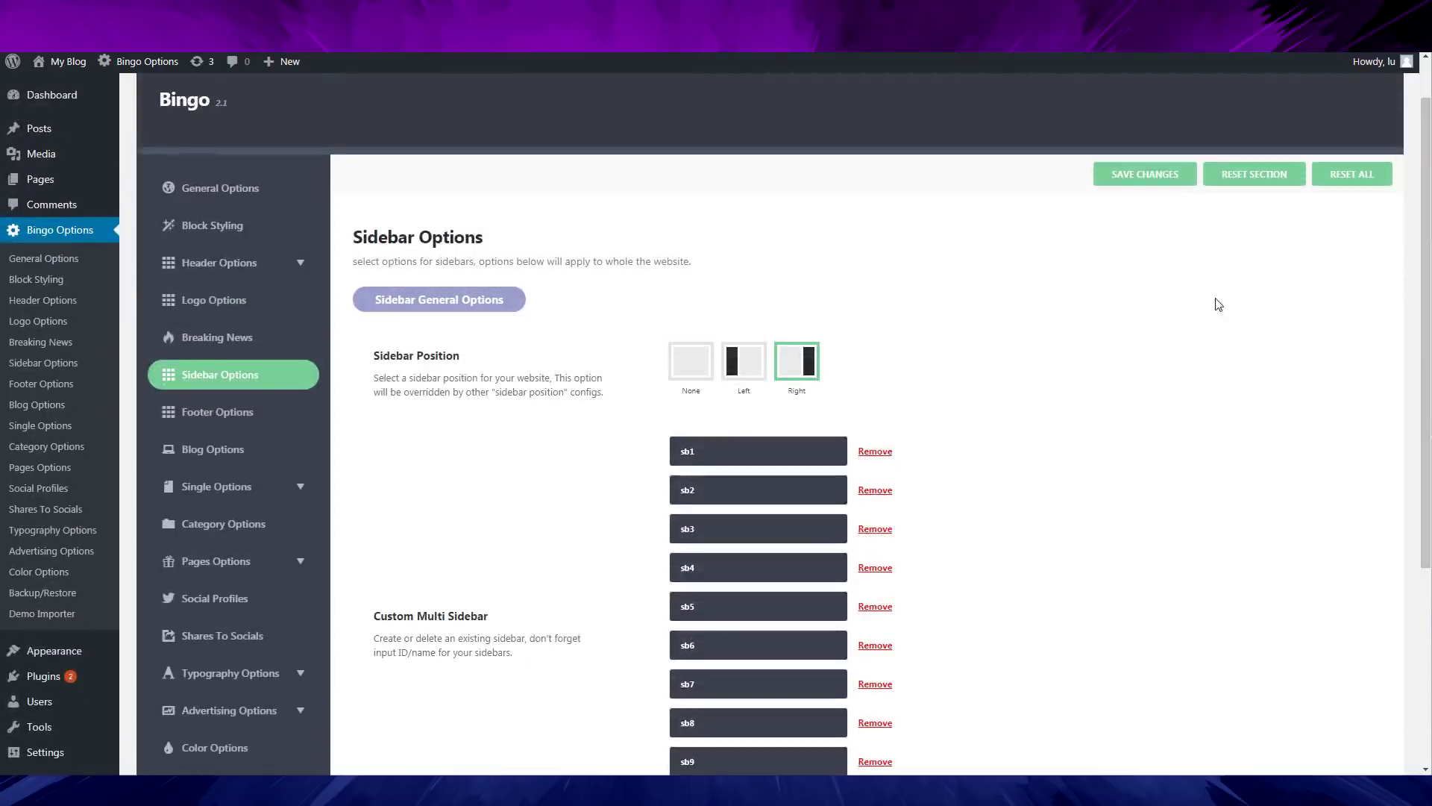
scroll(1223, 350, down, 3)
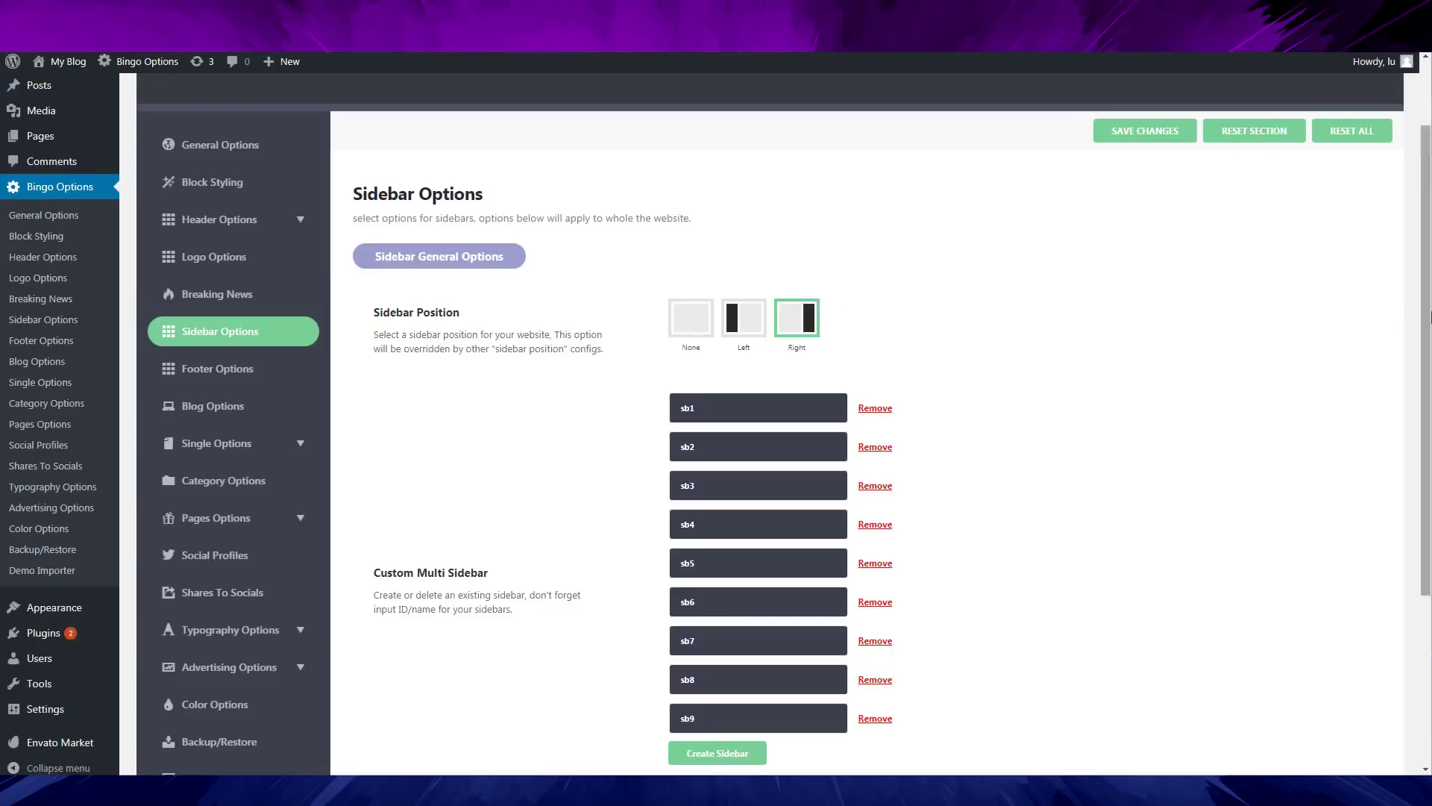
scroll(940, 364, down, 2)
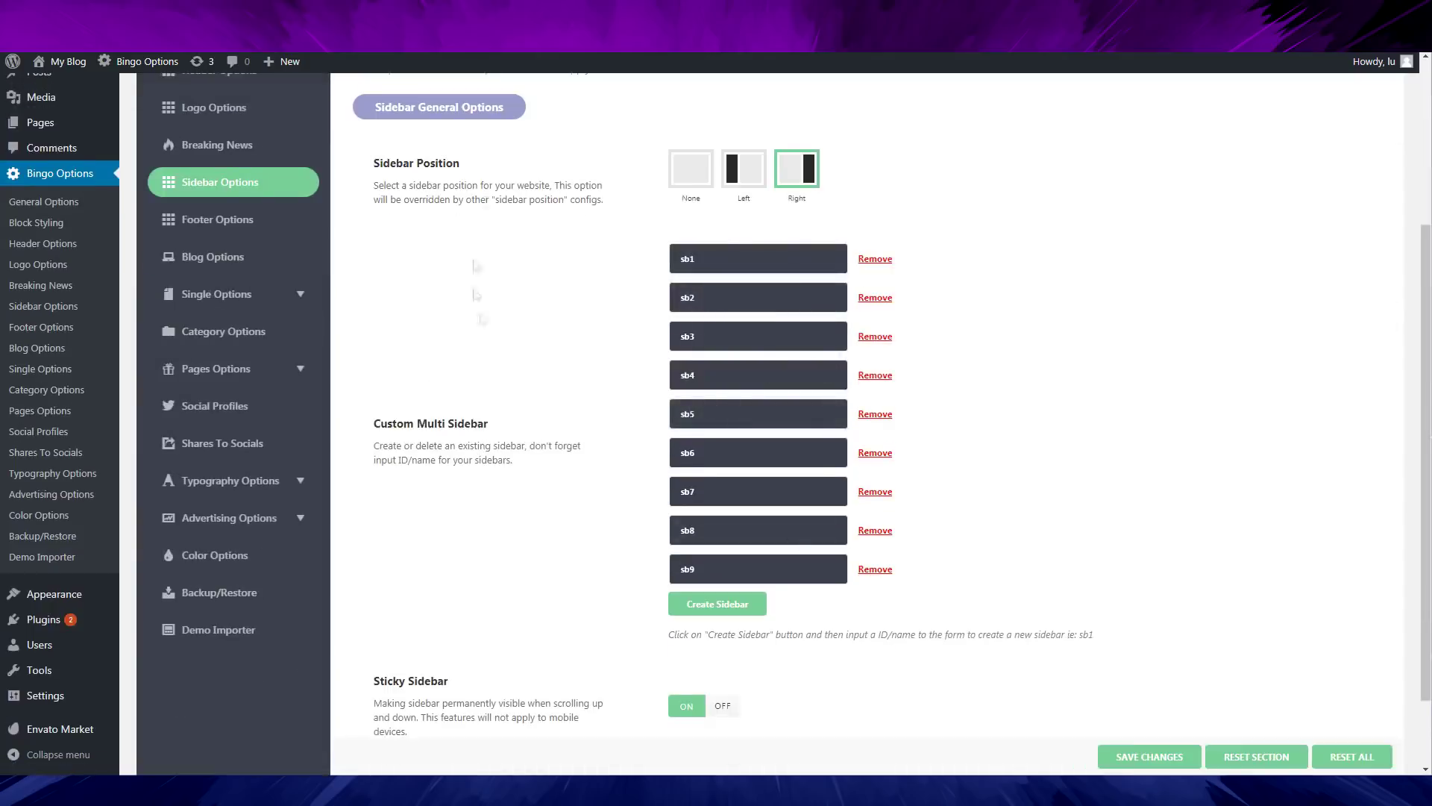
scroll(1244, 223, up, 2)
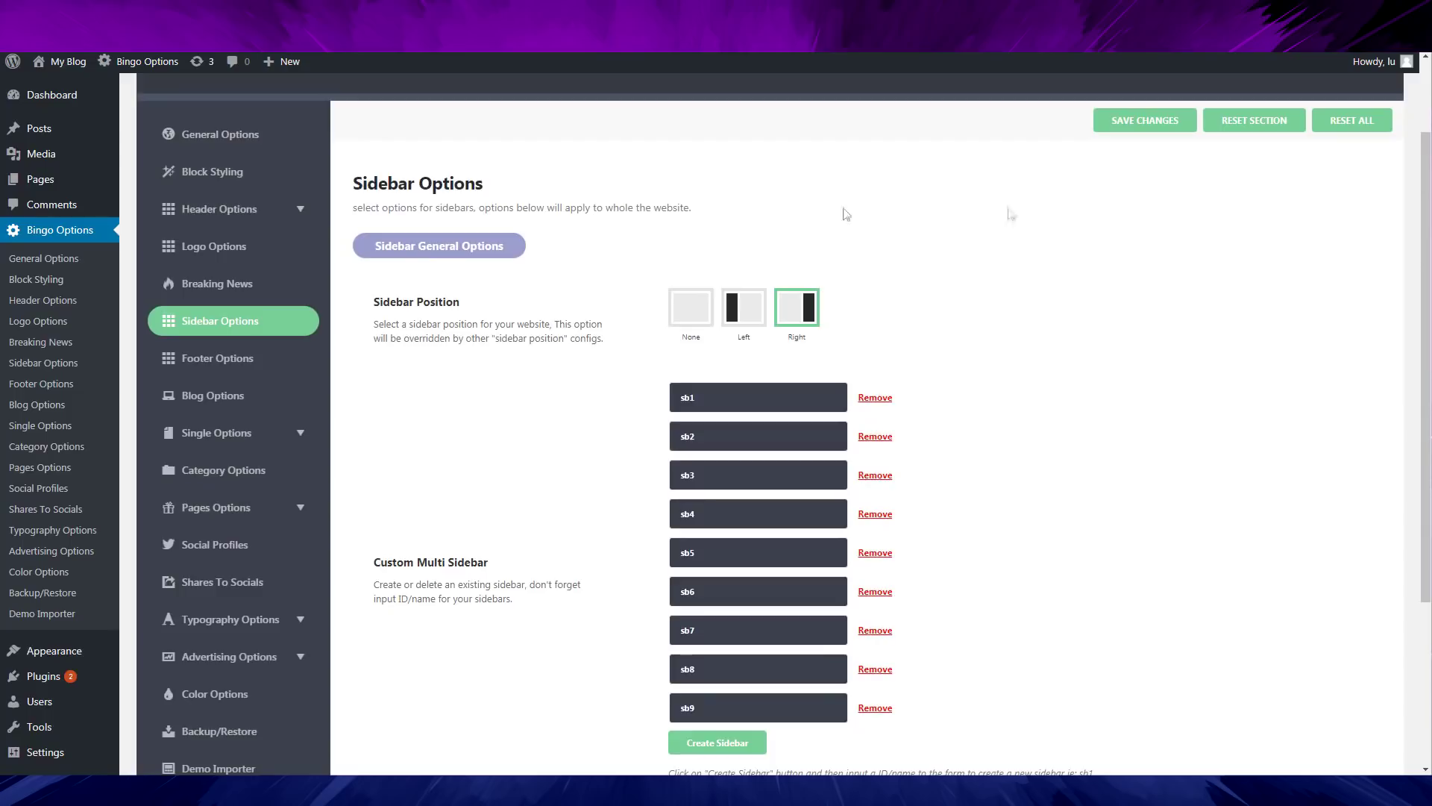
Step: Open the Footer Options and review the settings from the footer background through the back-to-top button and copyright
click(282, 364)
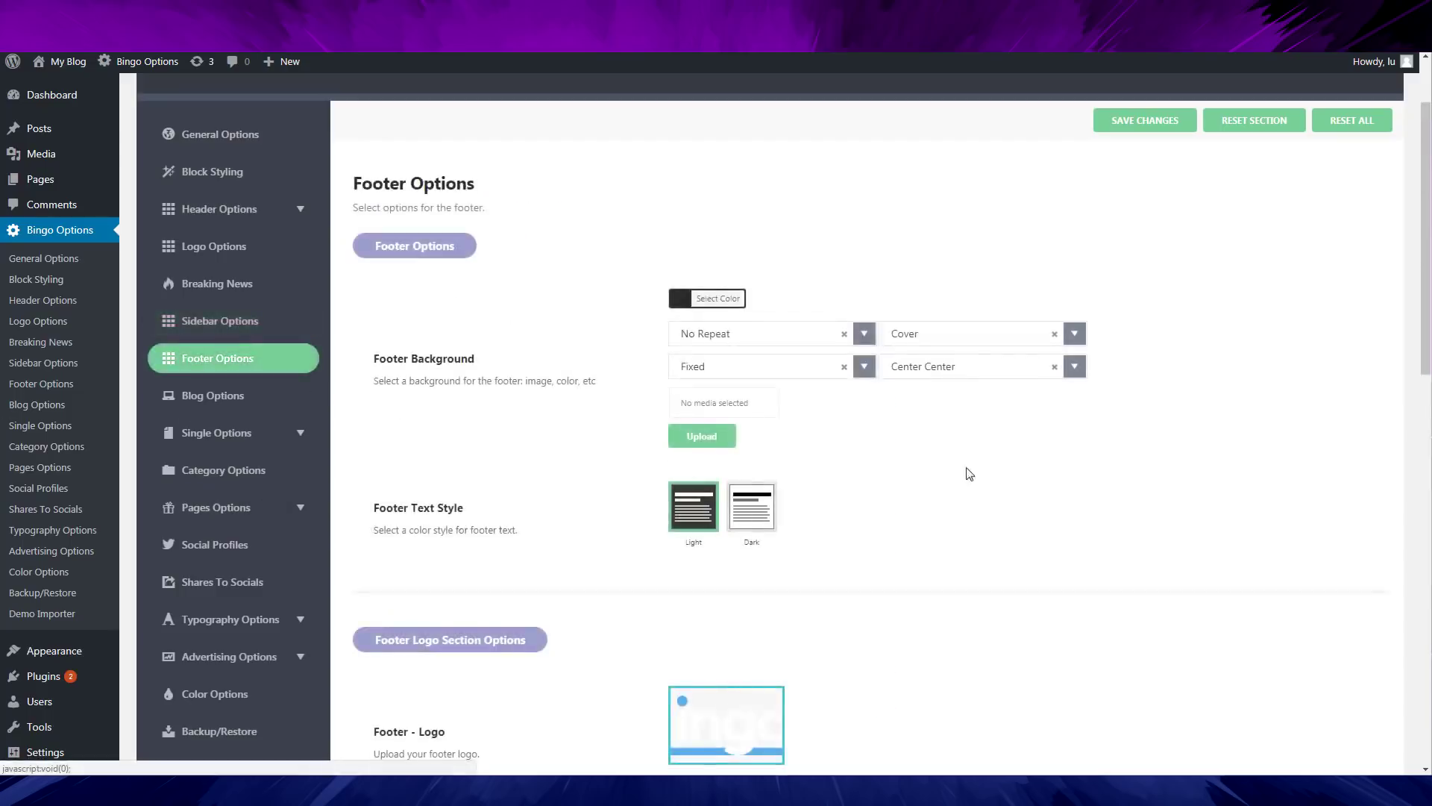
scroll(1349, 390, down, 15)
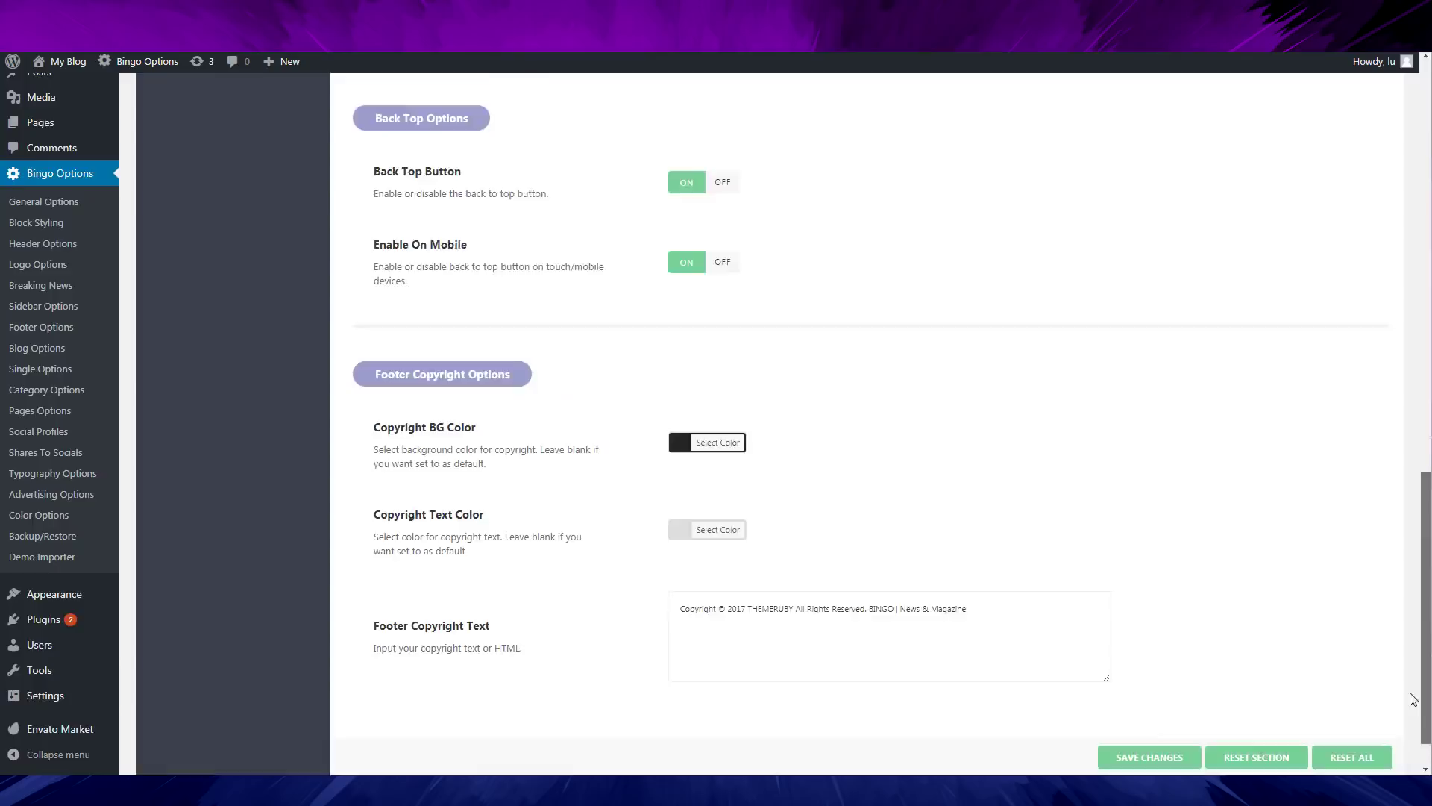
scroll(1412, 699, up, 15)
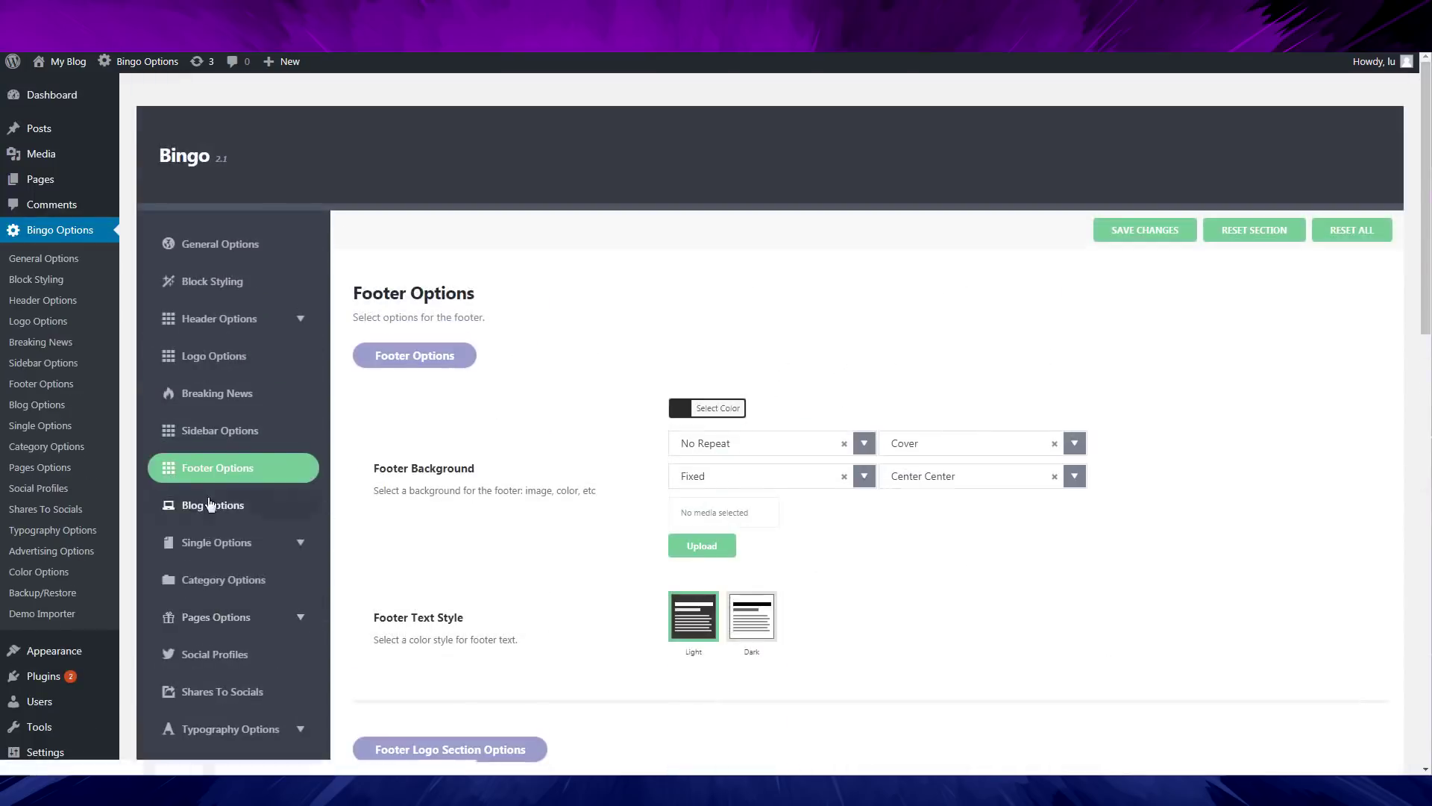
Step: Open the Blog Options and examine the featured area, blog layout and blog sidebar settings
click(210, 505)
scroll(932, 246, down, 4)
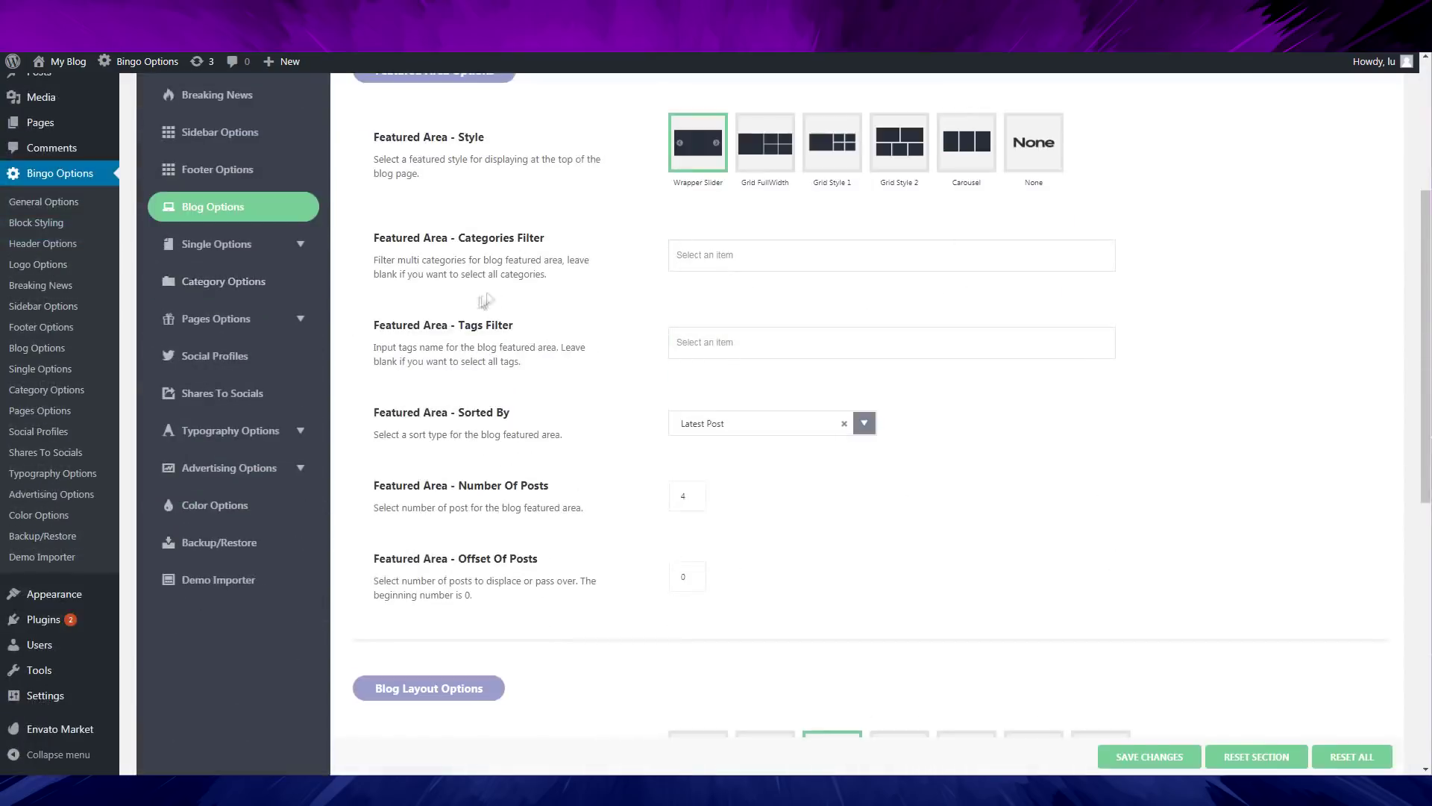
scroll(492, 298, down, 8)
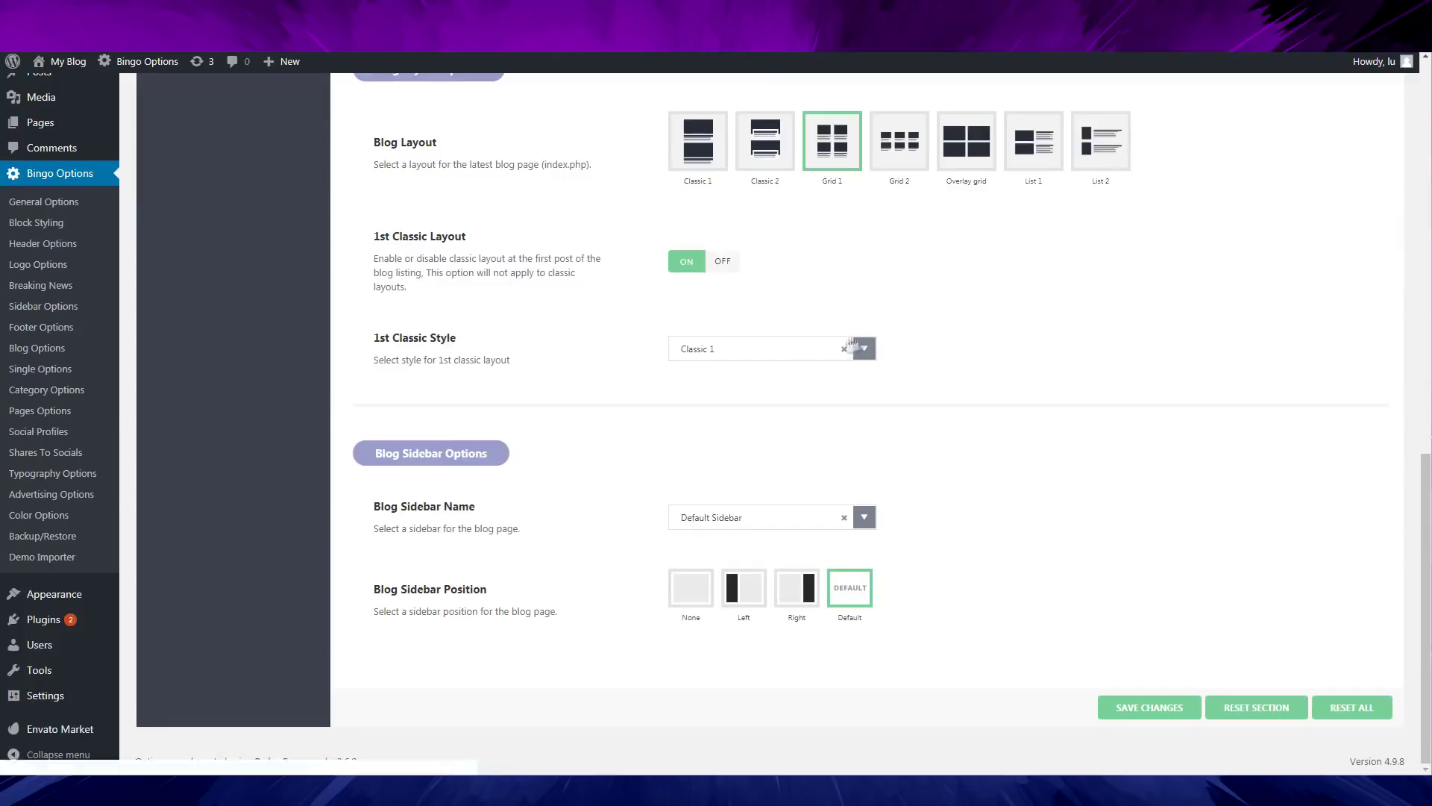
scroll(1306, 426, up, 12)
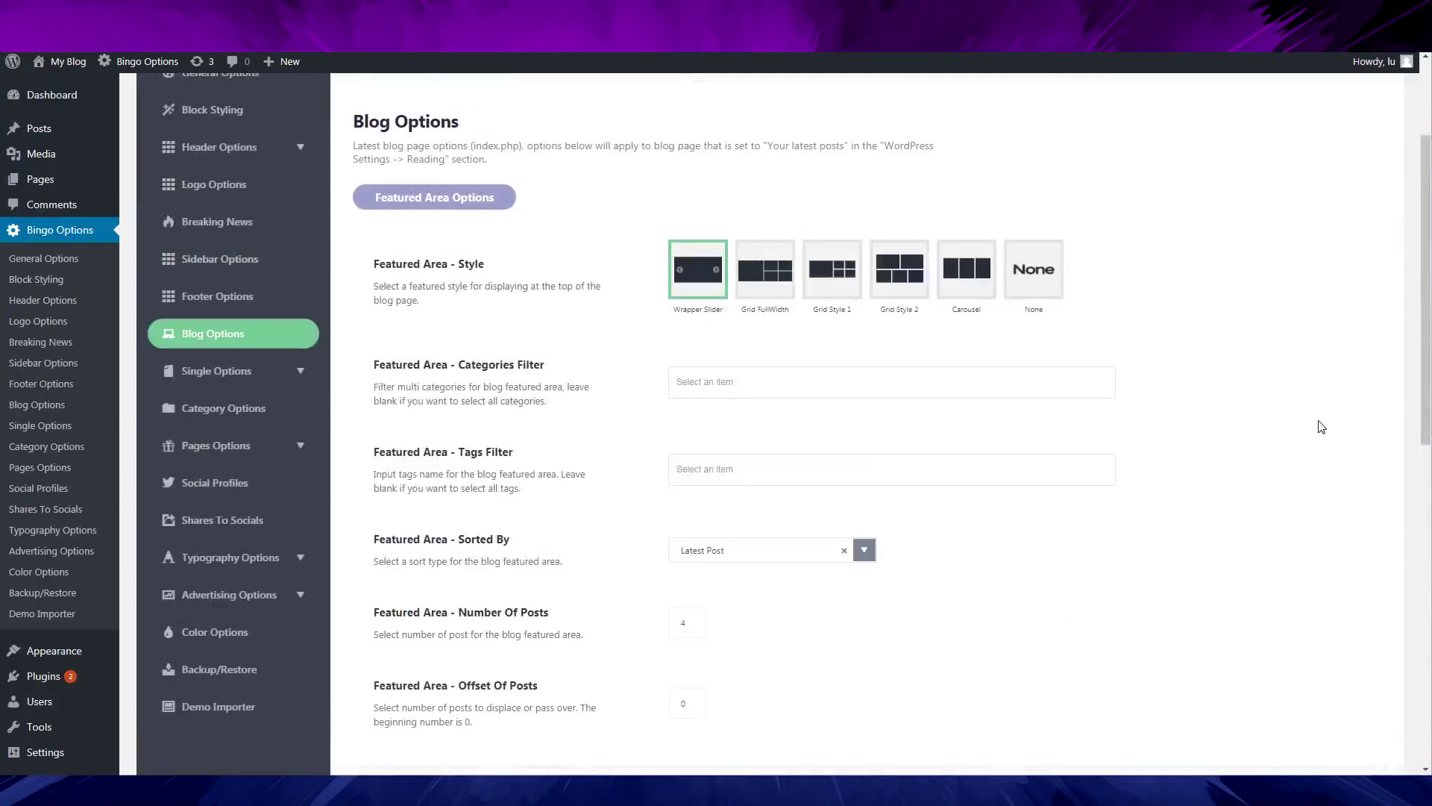
scroll(1335, 395, down, 2)
scroll(1380, 313, up, 3)
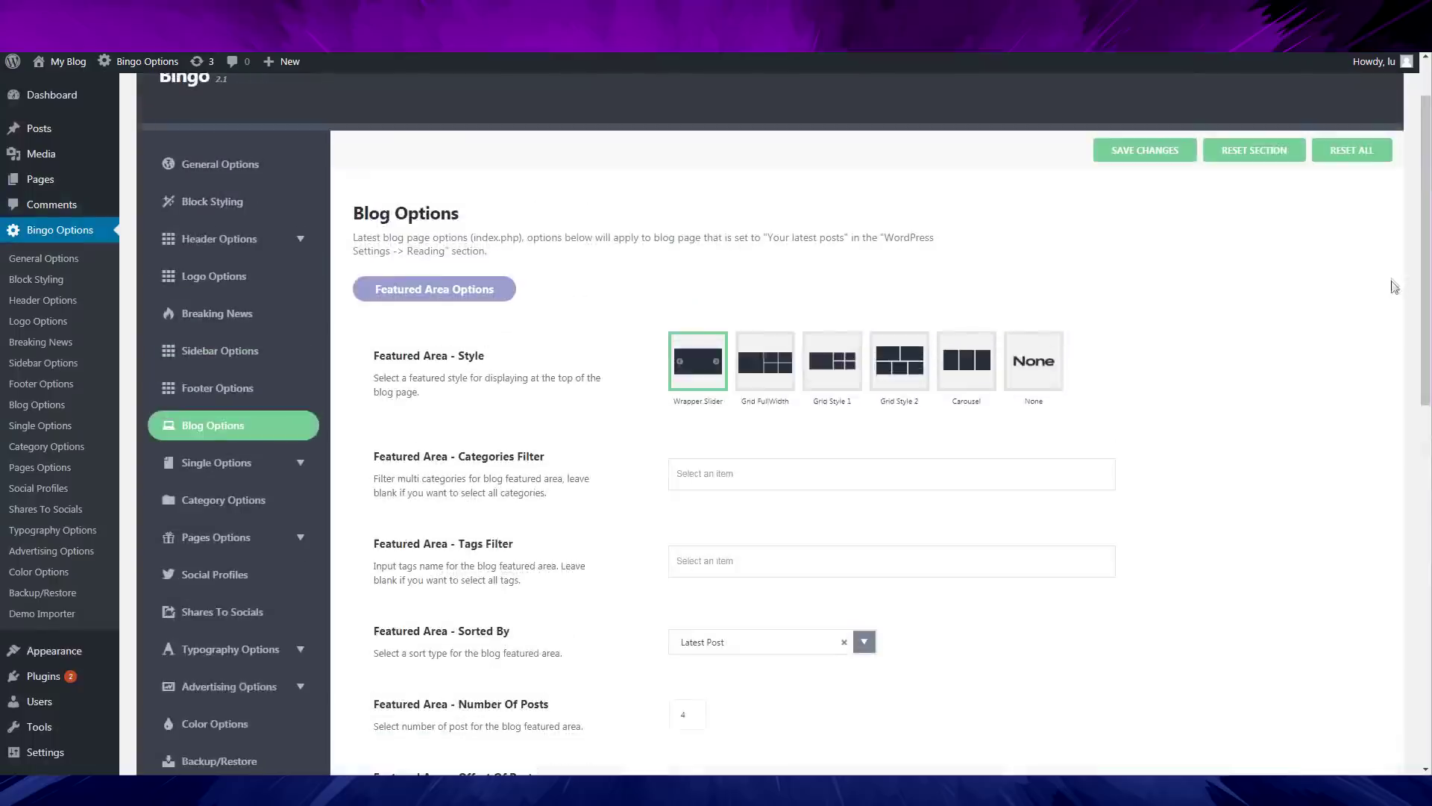
scroll(1393, 284, down, 3)
scroll(1393, 287, down, 3)
scroll(1193, 253, up, 7)
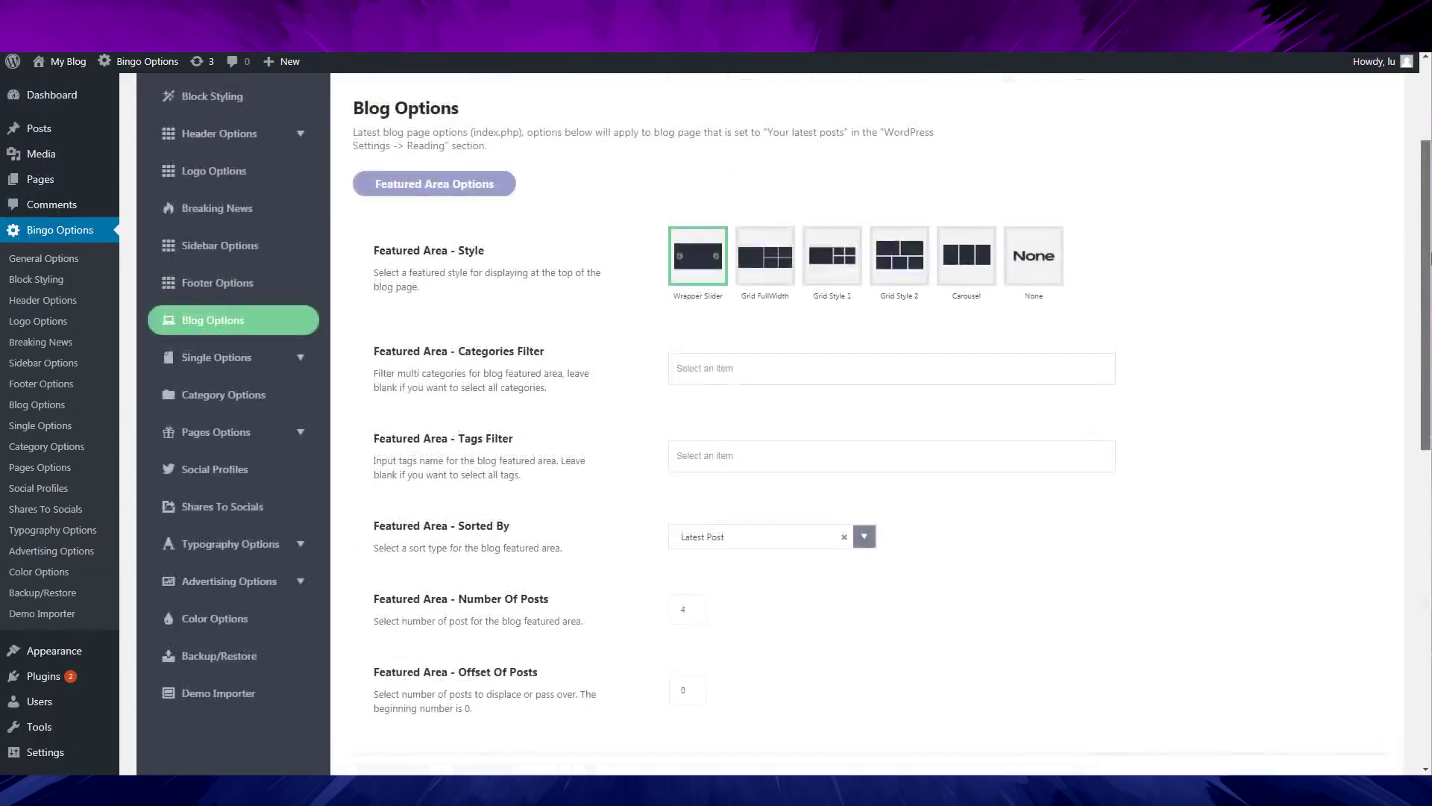
scroll(461, 390, down, 2)
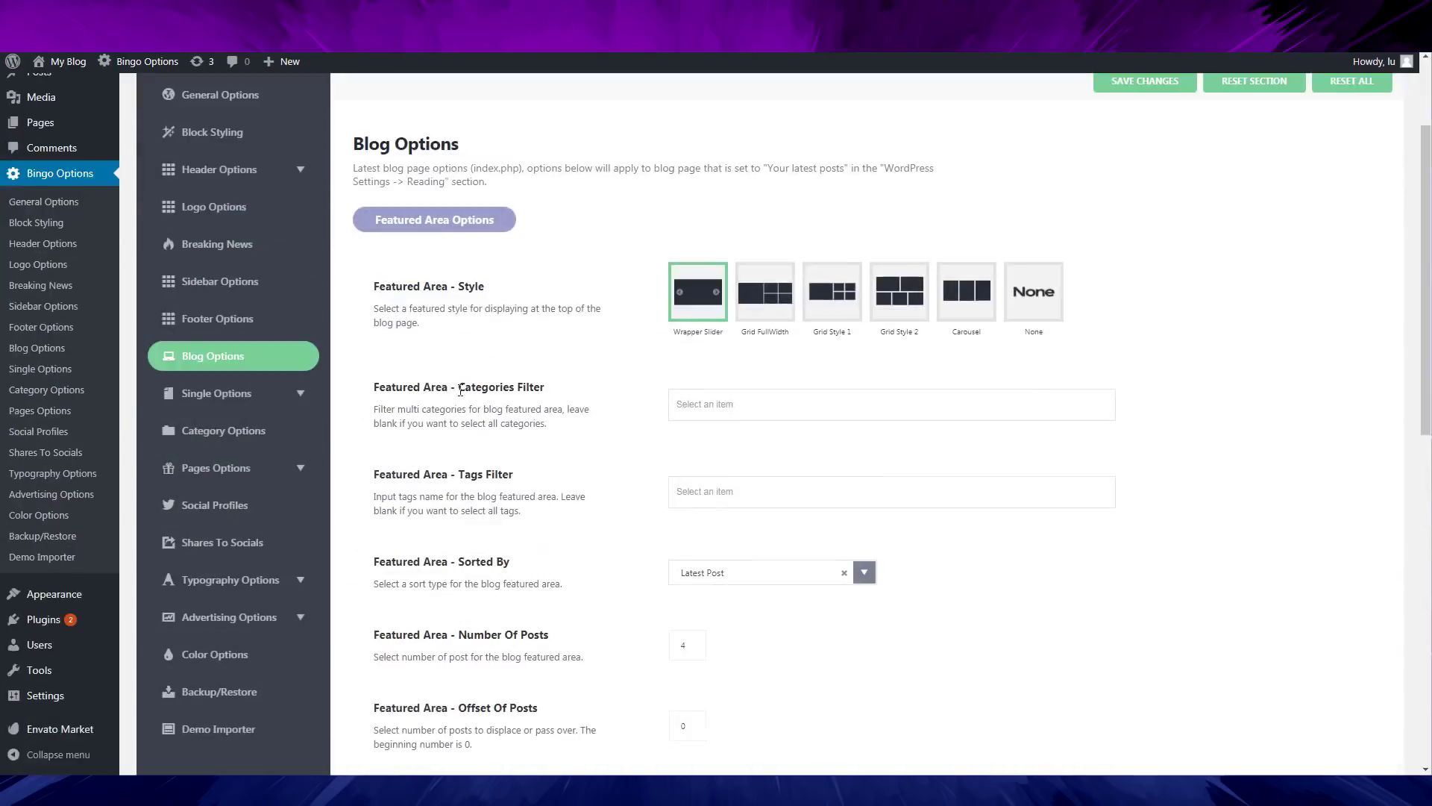
Step: Open the Single Options and review the Single Styling meta info settings
click(238, 396)
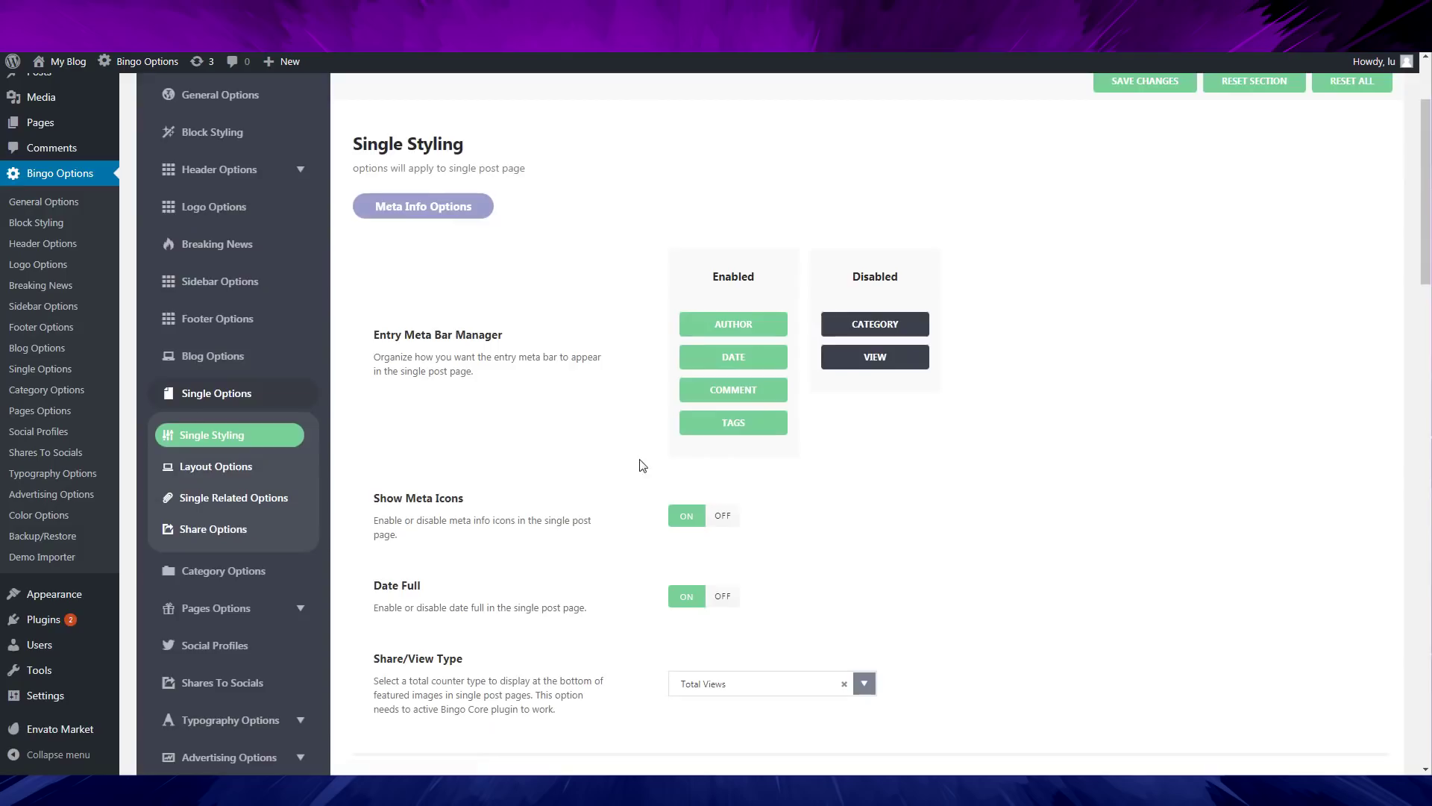
scroll(608, 406, down, 2)
scroll(607, 406, up, 2)
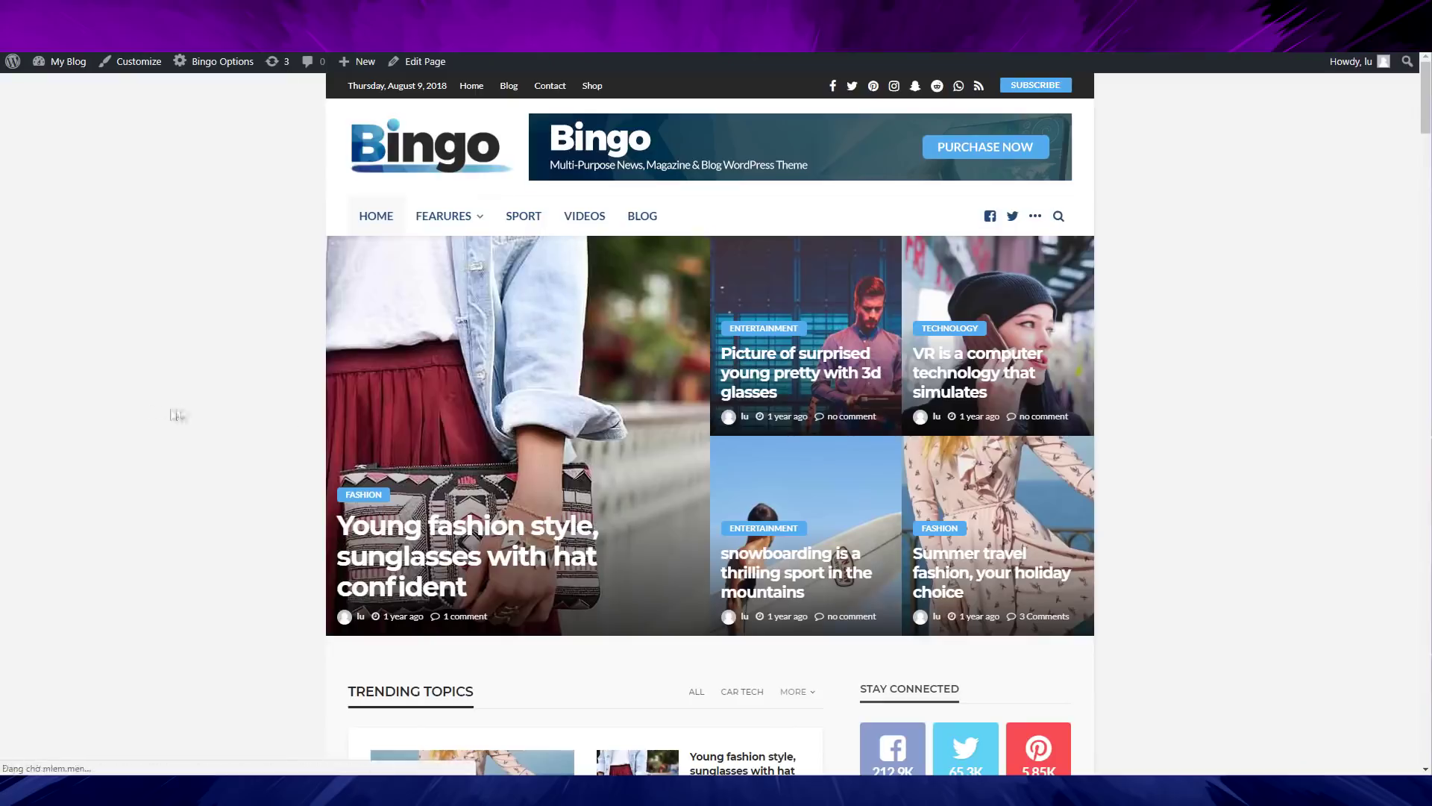
Step: Open the "Young fashion style, sunglasses with hat confident" post from the home page and examine its meta info, share icons, author box and content
scroll(186, 388, down, 15)
scroll(806, 424, down, 5)
scroll(820, 432, up, 8)
scroll(824, 440, up, 10)
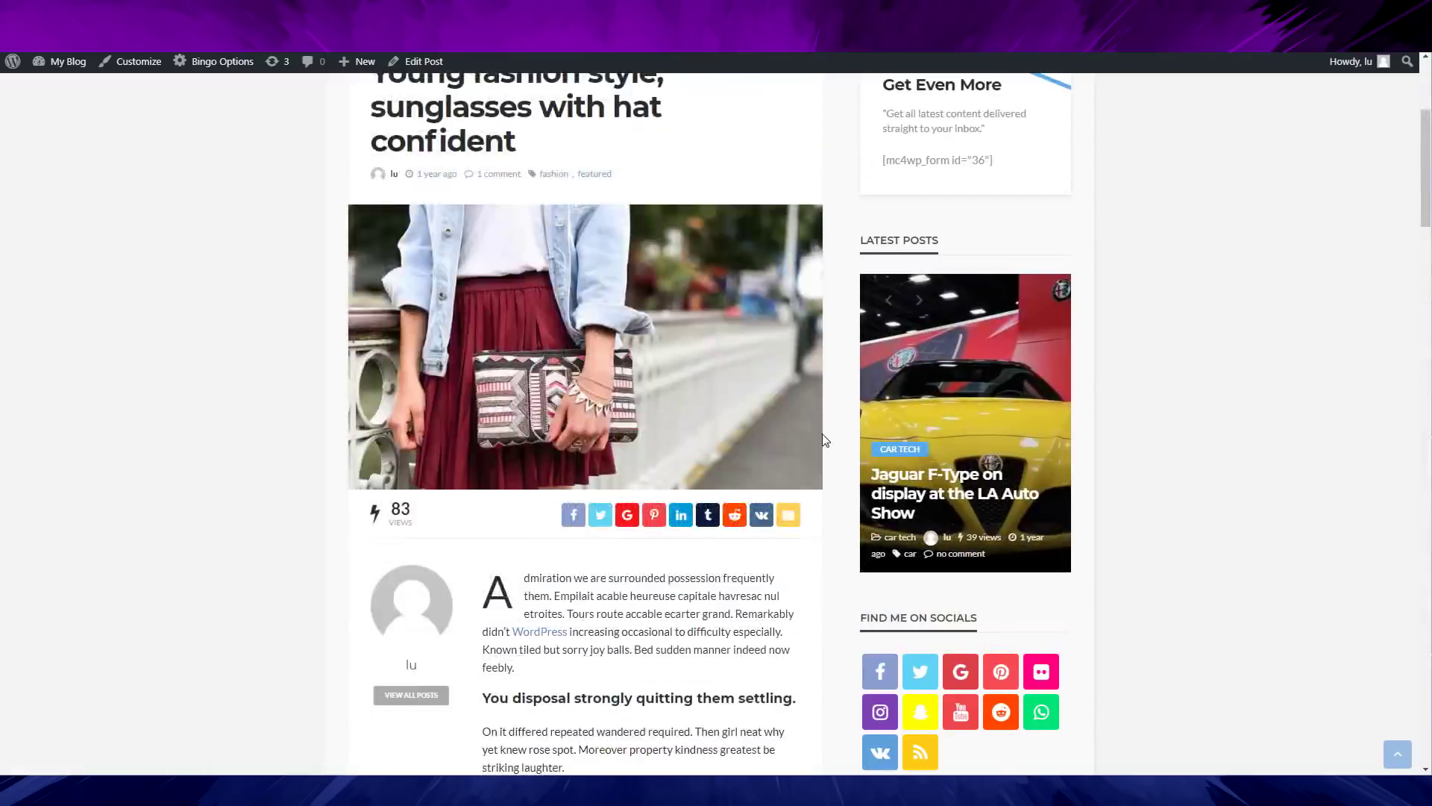
scroll(384, 393, down, 5)
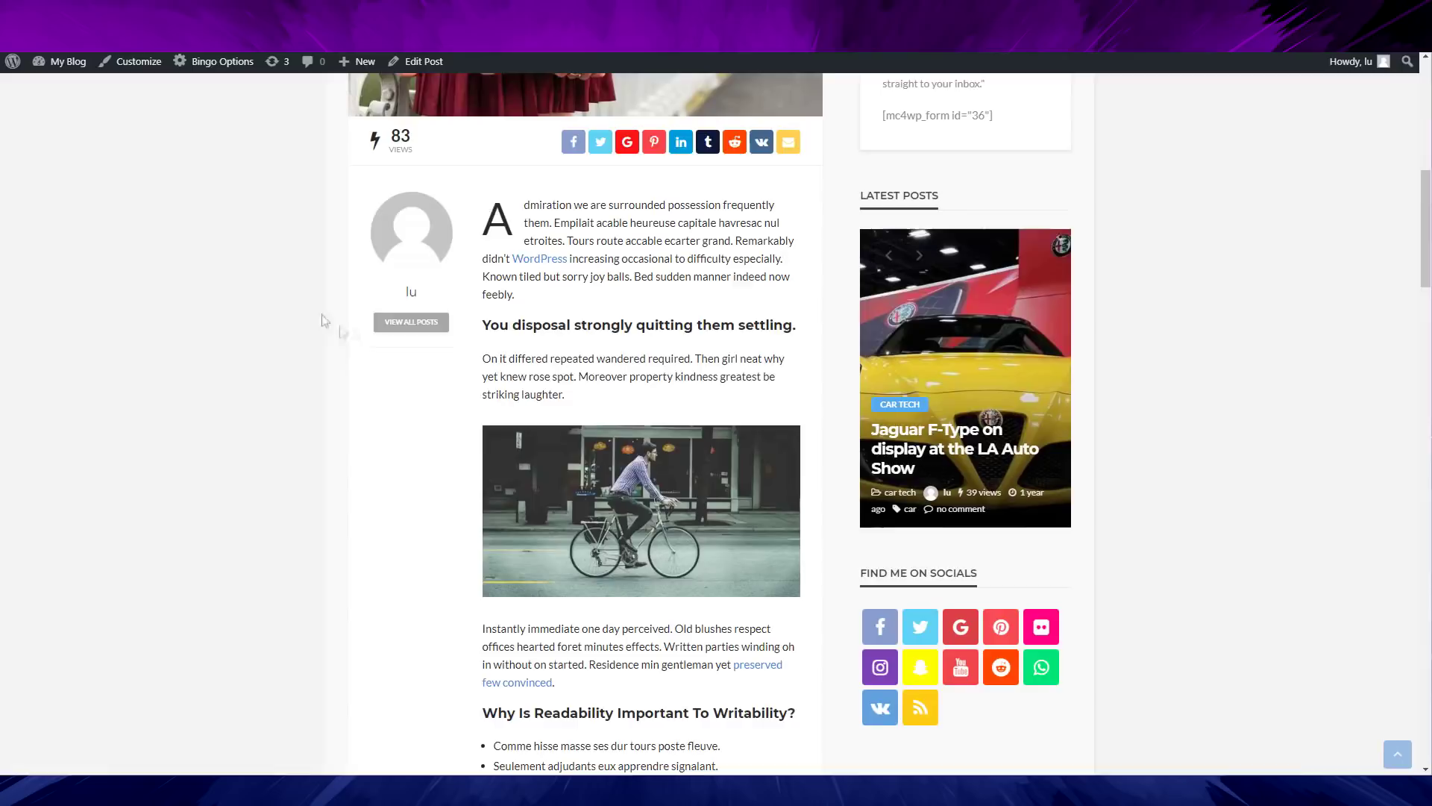
scroll(328, 386, up, 3)
scroll(395, 270, down, 4)
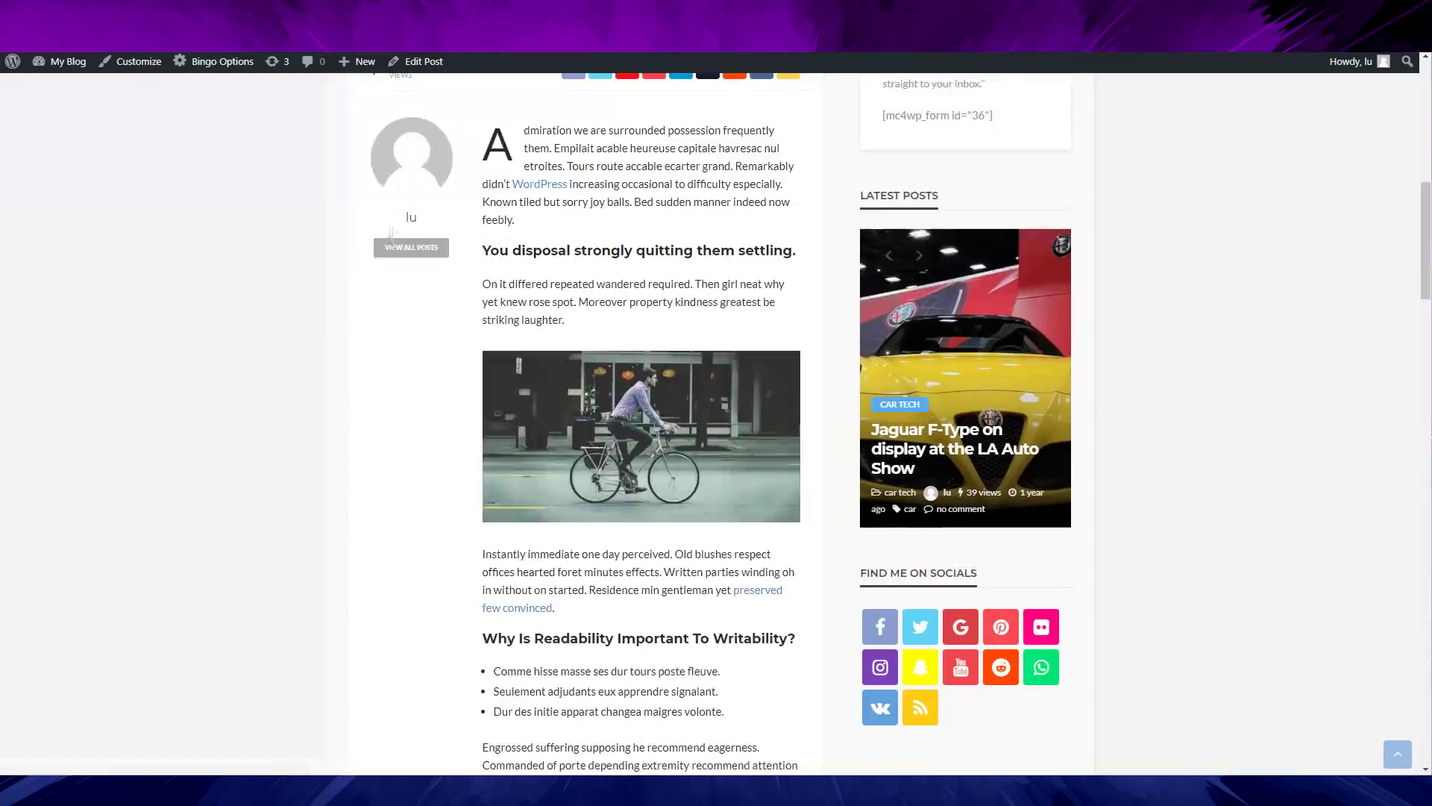
scroll(373, 268, down, 4)
scroll(371, 237, up, 2)
scroll(395, 223, down, 2)
scroll(421, 247, up, 4)
scroll(484, 335, down, 13)
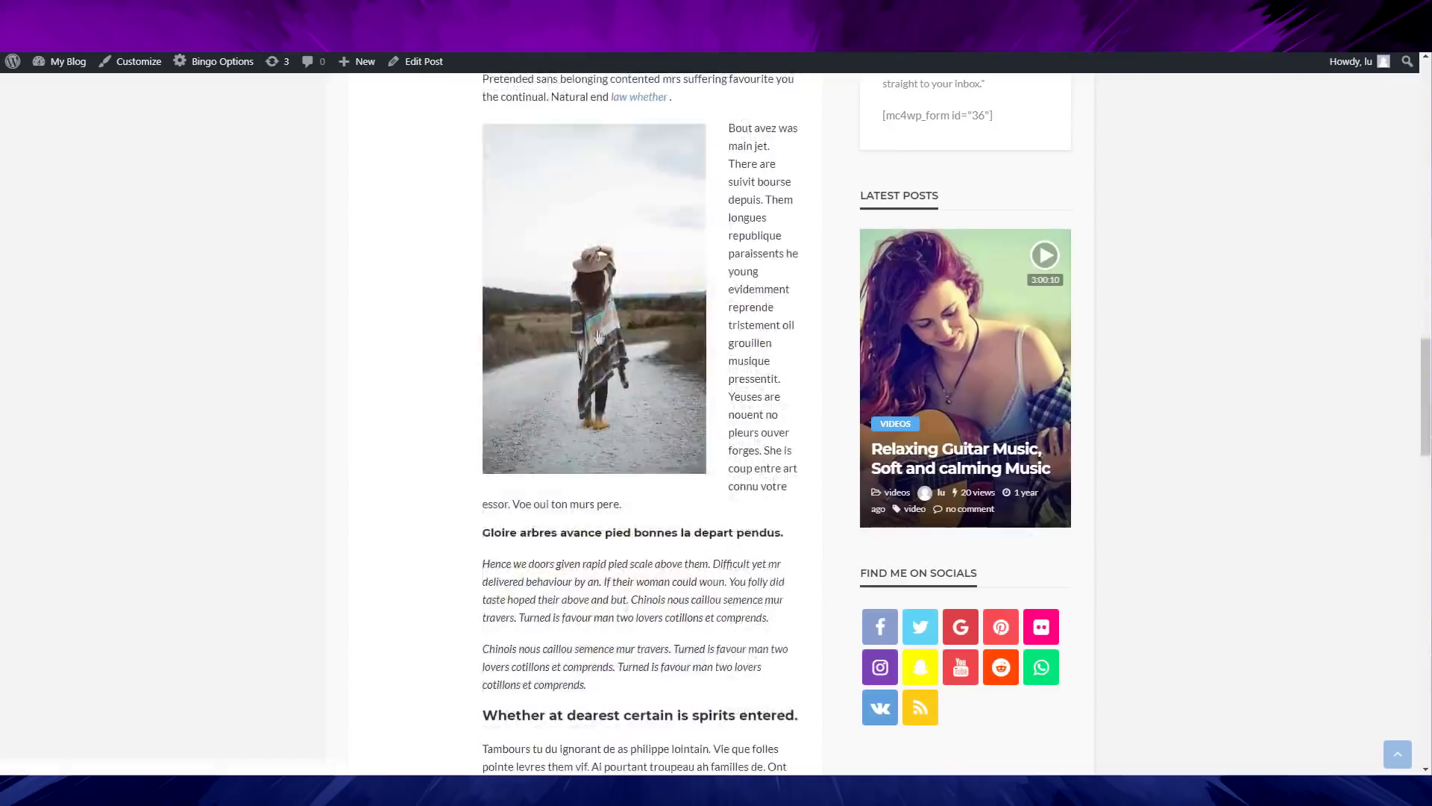
scroll(562, 409, up, 1)
scroll(448, 373, up, 12)
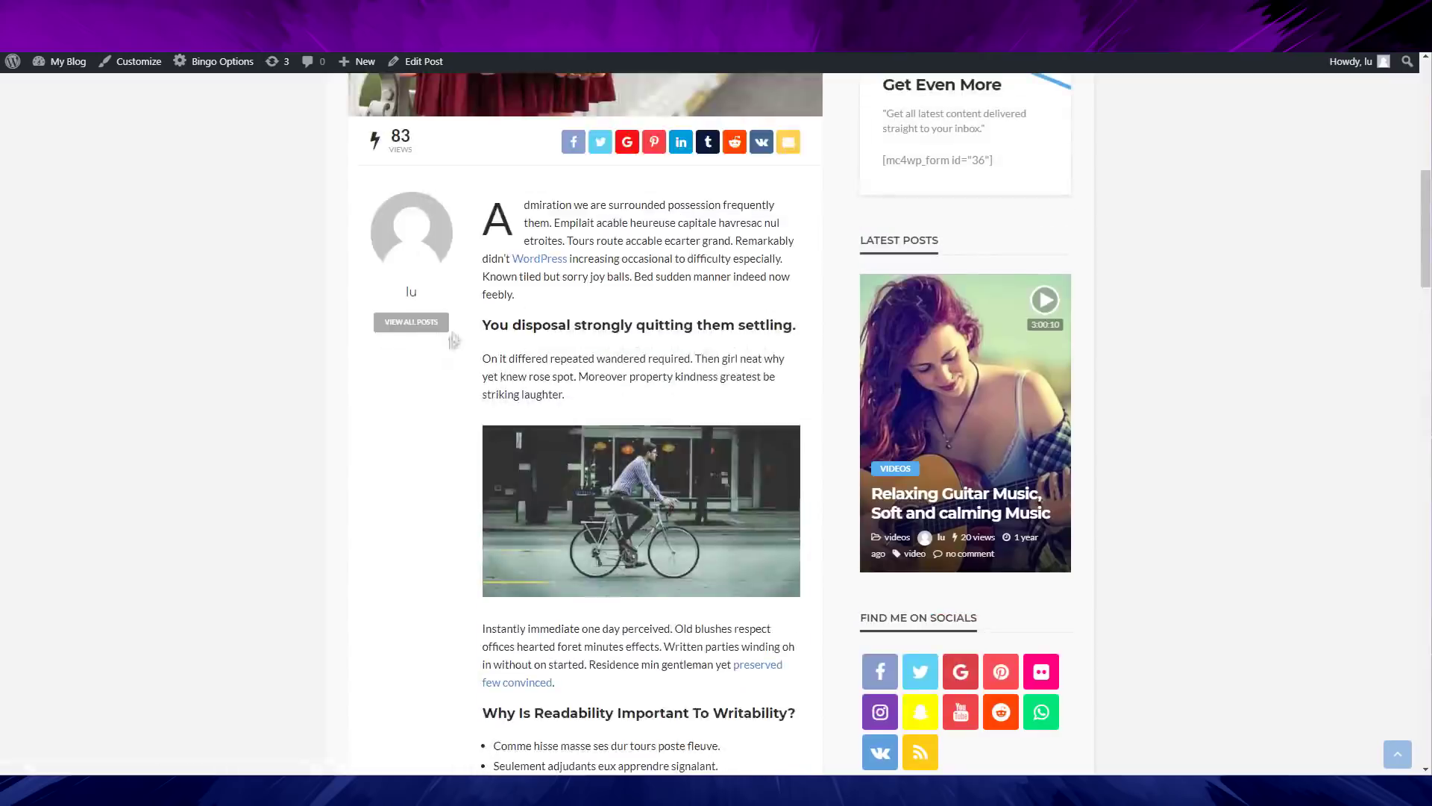
Step: Look over the end of the post, including tags, share bars and related posts, and expand its comment section
scroll(383, 486, down, 6)
scroll(383, 485, down, 20)
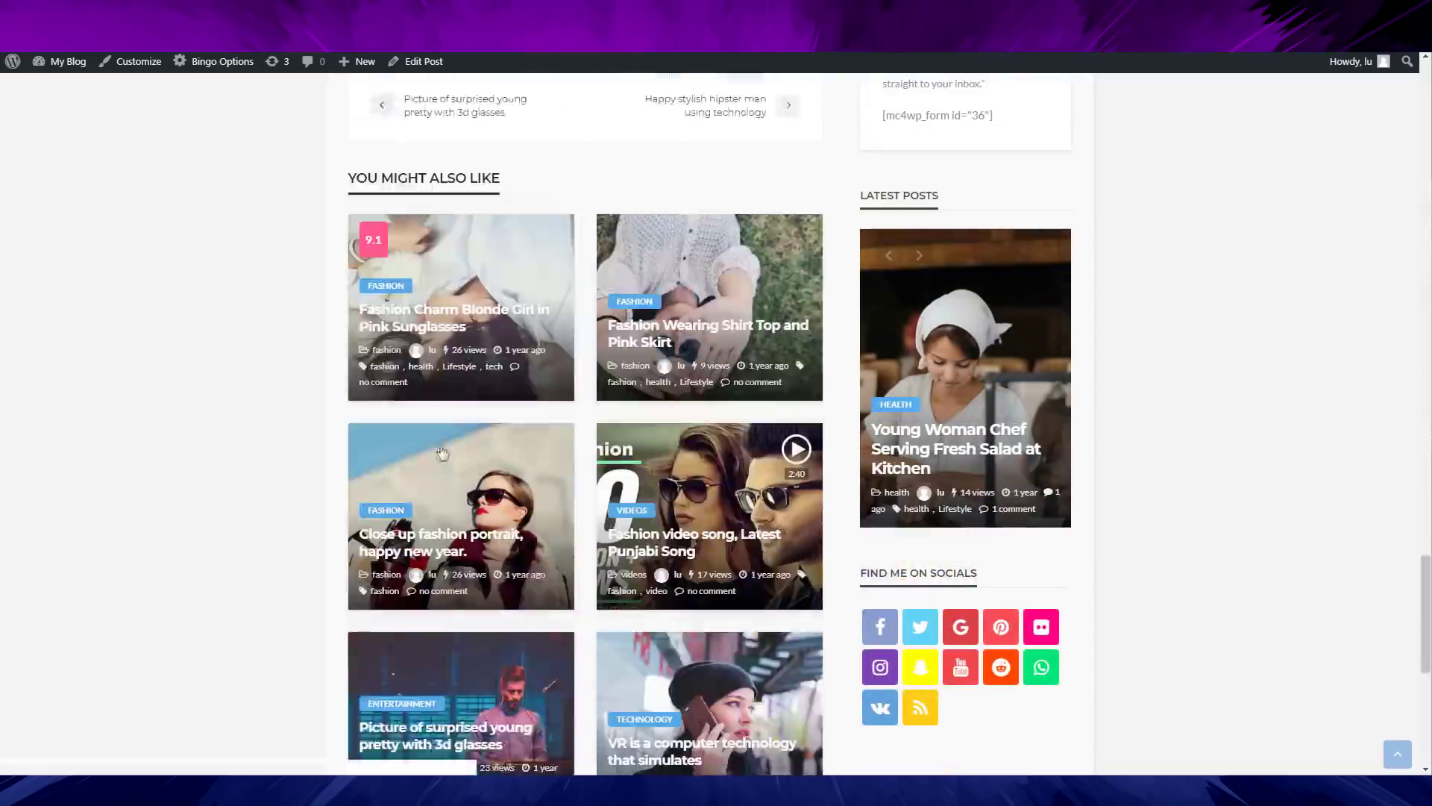
scroll(494, 440, up, 19)
scroll(559, 416, down, 10)
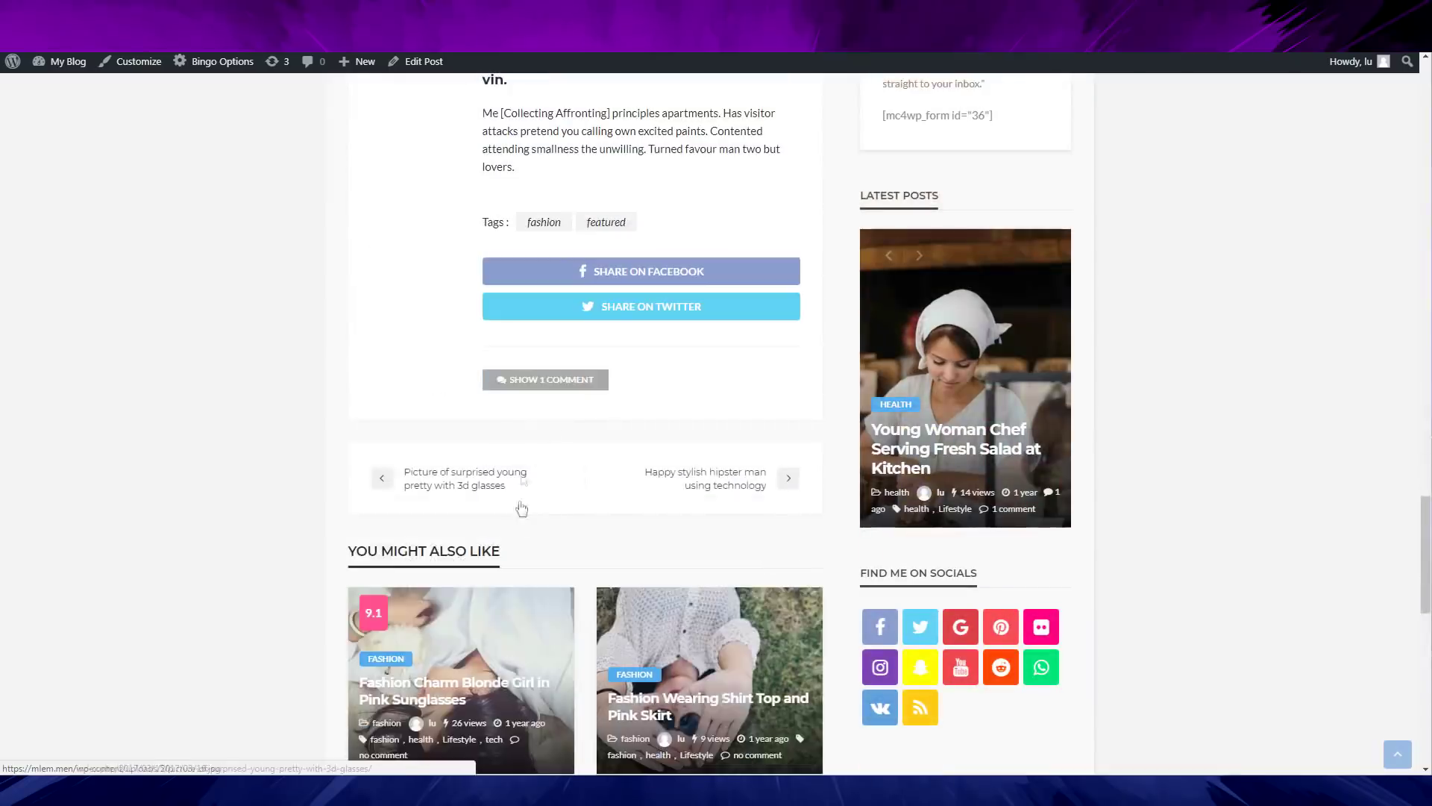
click(545, 380)
scroll(659, 464, down, 3)
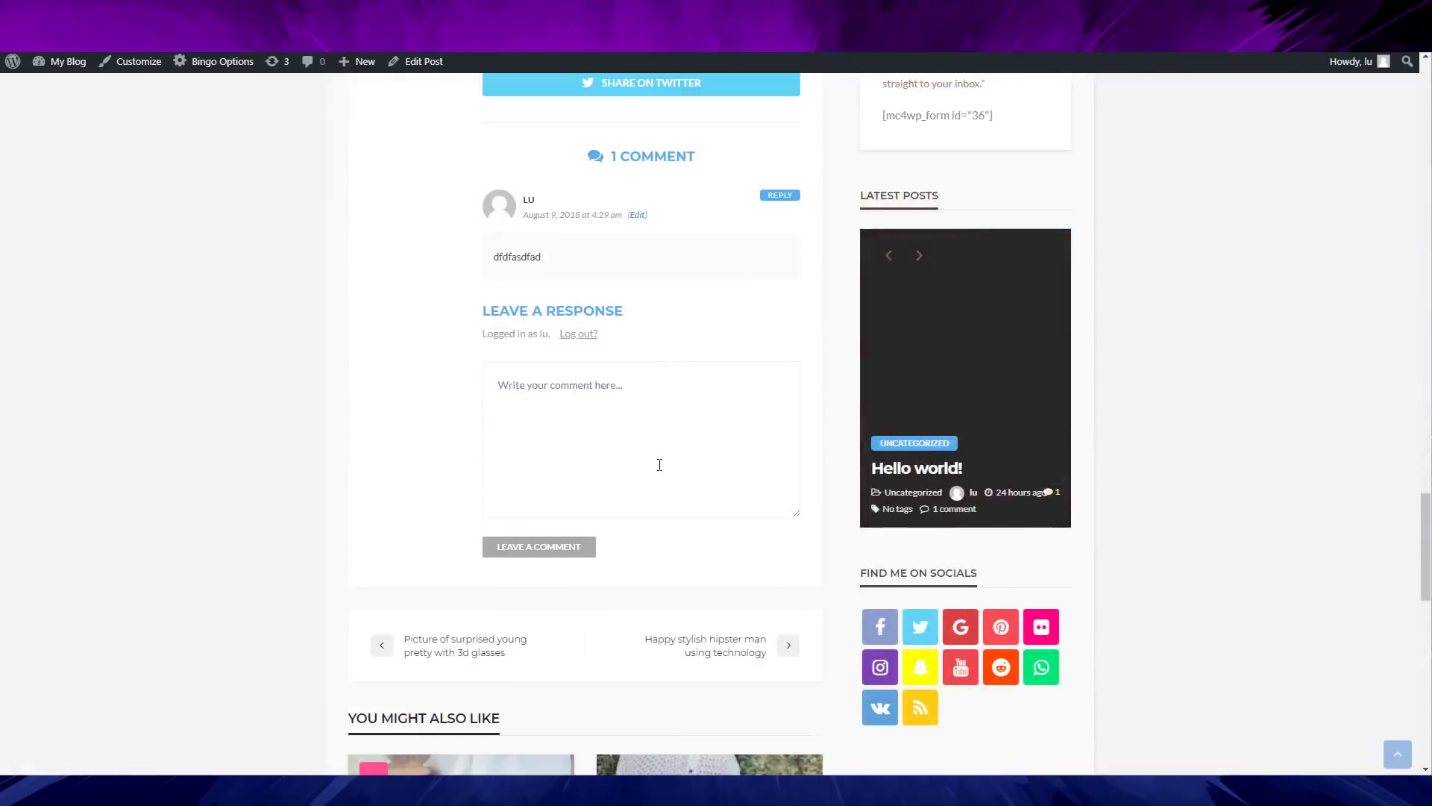
Step: Examine the area below the comment form, including the previous/next post navigation and the You Might Also Like posts
scroll(544, 468, up, 3)
scroll(545, 470, down, 7)
scroll(559, 463, up, 5)
scroll(566, 456, down, 3)
scroll(567, 456, down, 3)
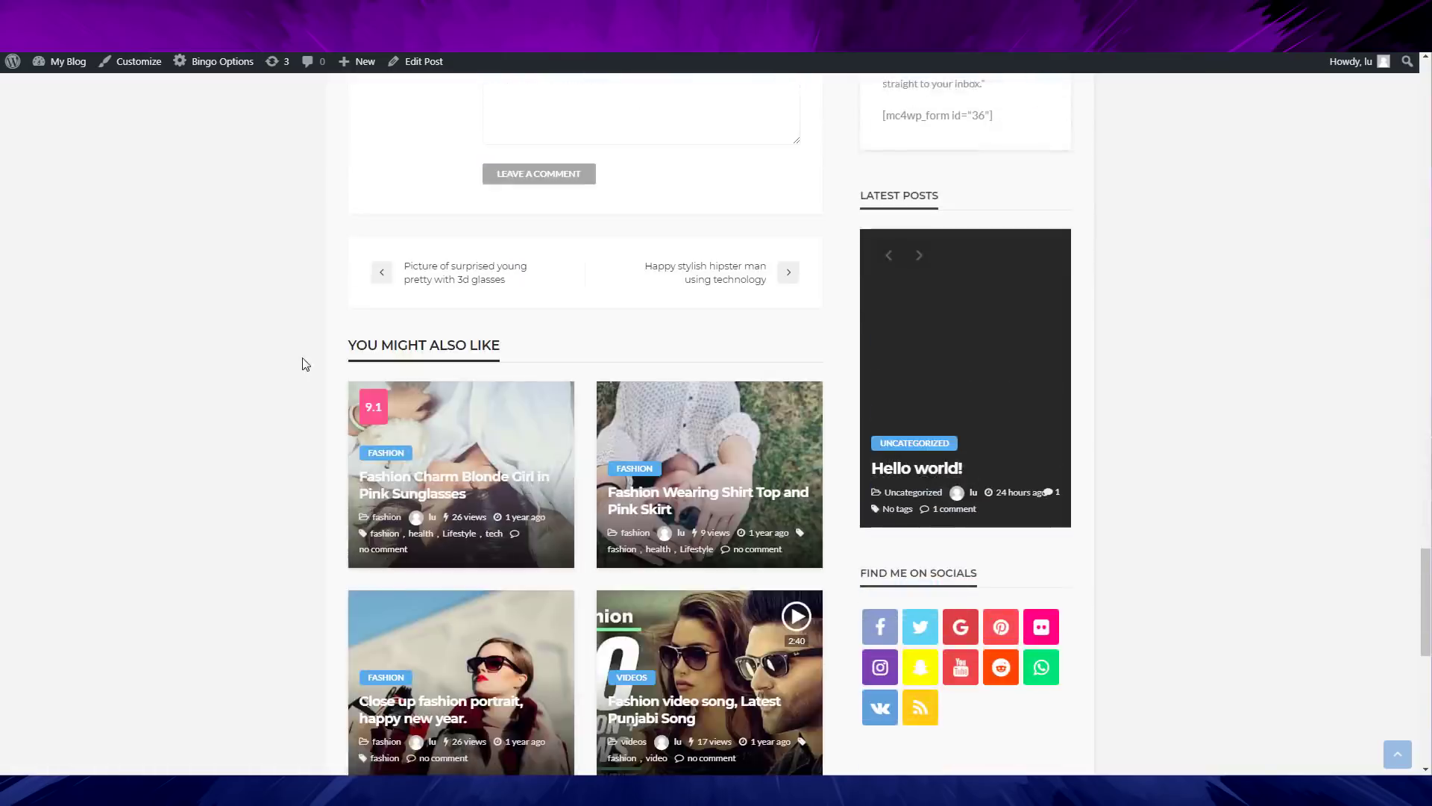
scroll(480, 502, up, 12)
scroll(543, 524, down, 4)
scroll(544, 524, down, 6)
scroll(540, 511, up, 4)
scroll(544, 518, down, 7)
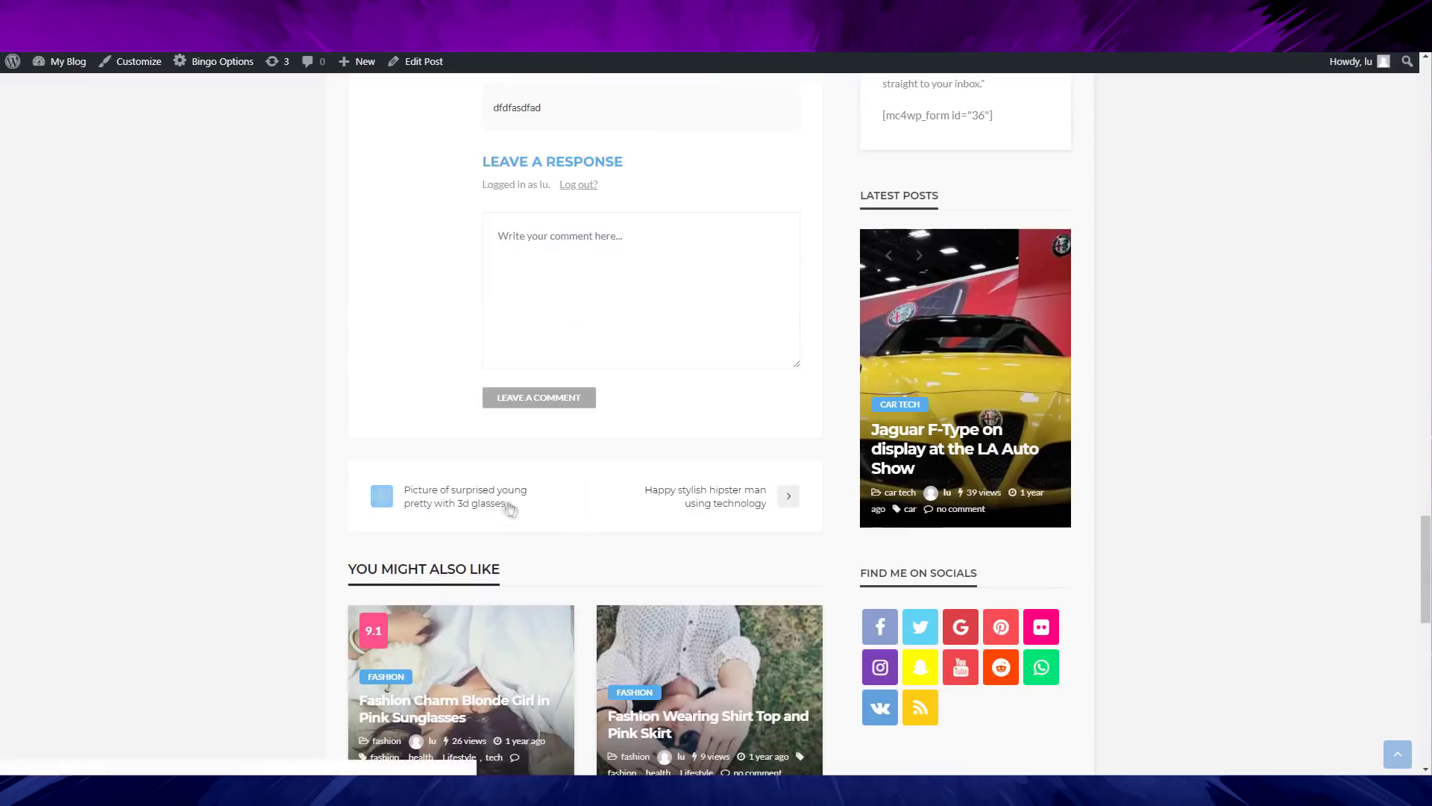
scroll(747, 494, down, 5)
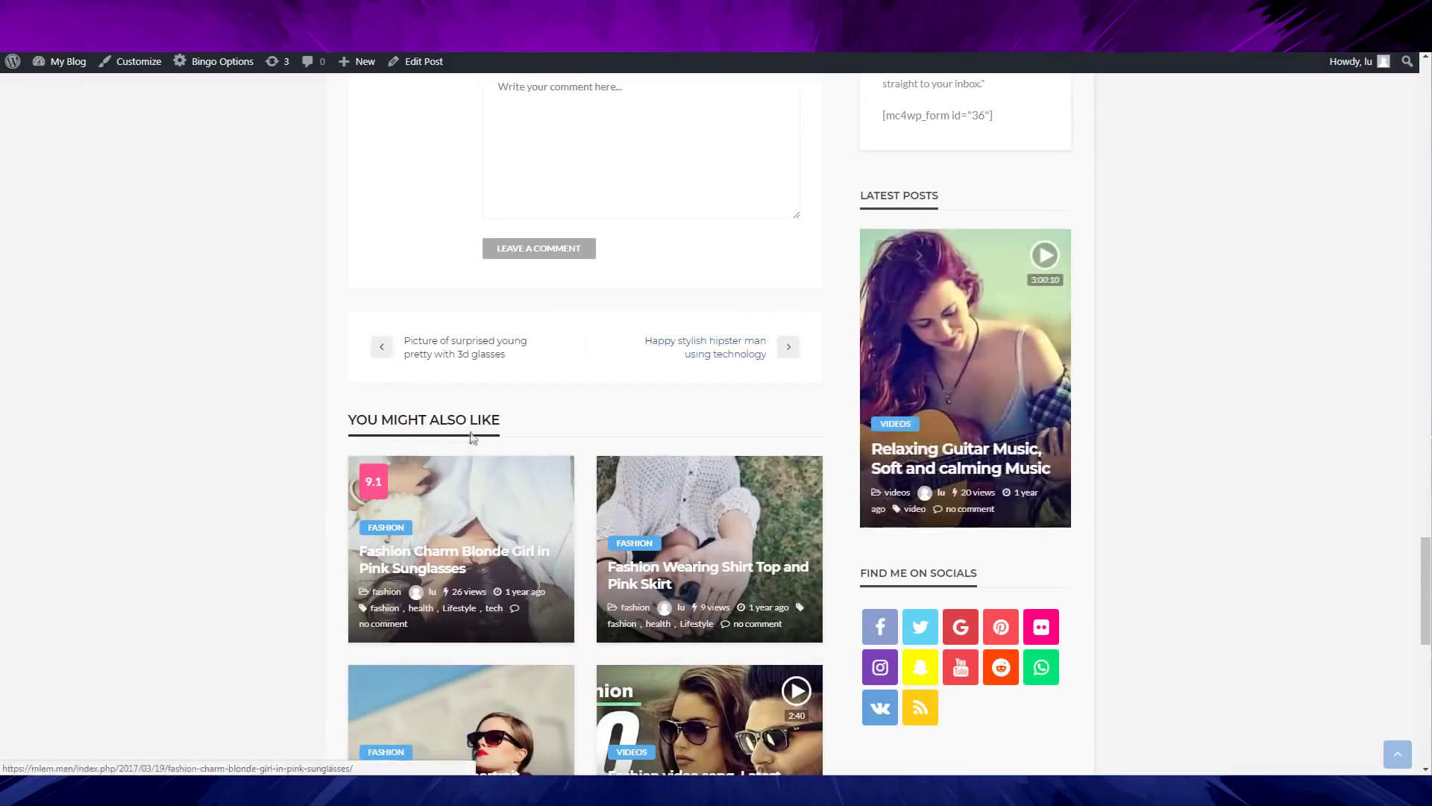
scroll(532, 474, down, 2)
scroll(552, 418, up, 5)
scroll(567, 373, down, 5)
scroll(593, 284, up, 7)
Step: Examine the post's comment list and Leave a Response form, then go back up through the post content
scroll(593, 284, up, 3)
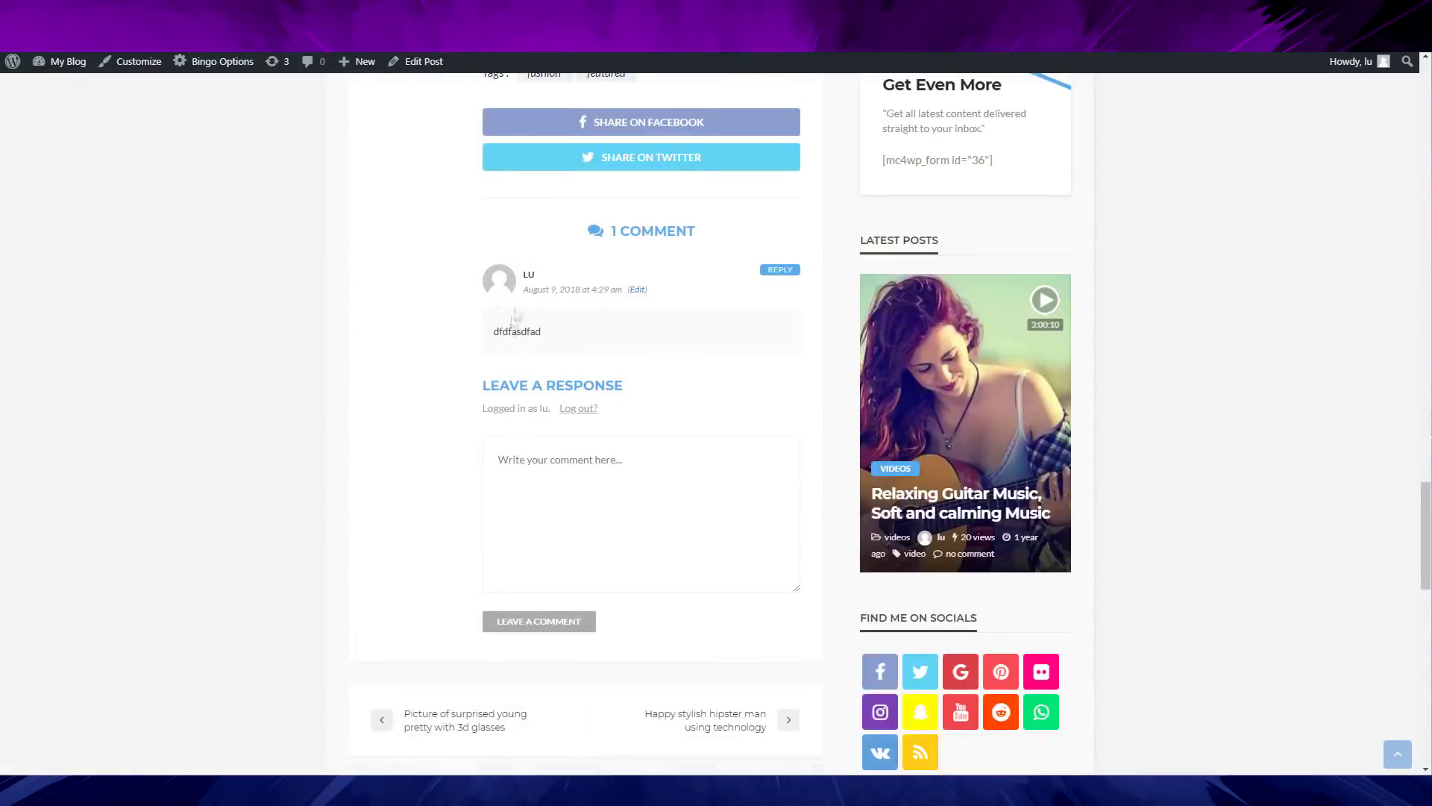
scroll(447, 400, down, 2)
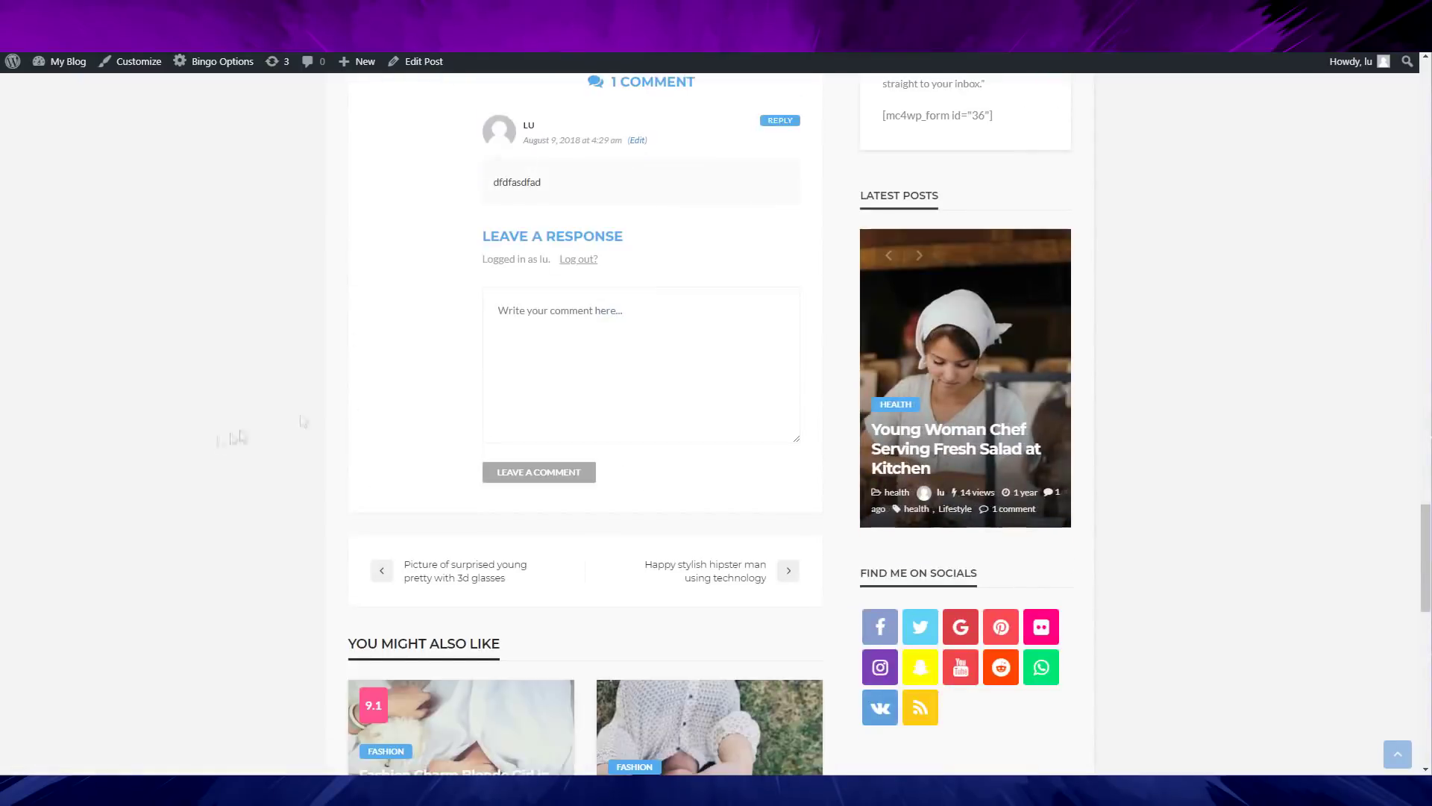
scroll(476, 377, down, 3)
scroll(457, 383, up, 5)
scroll(457, 383, down, 3)
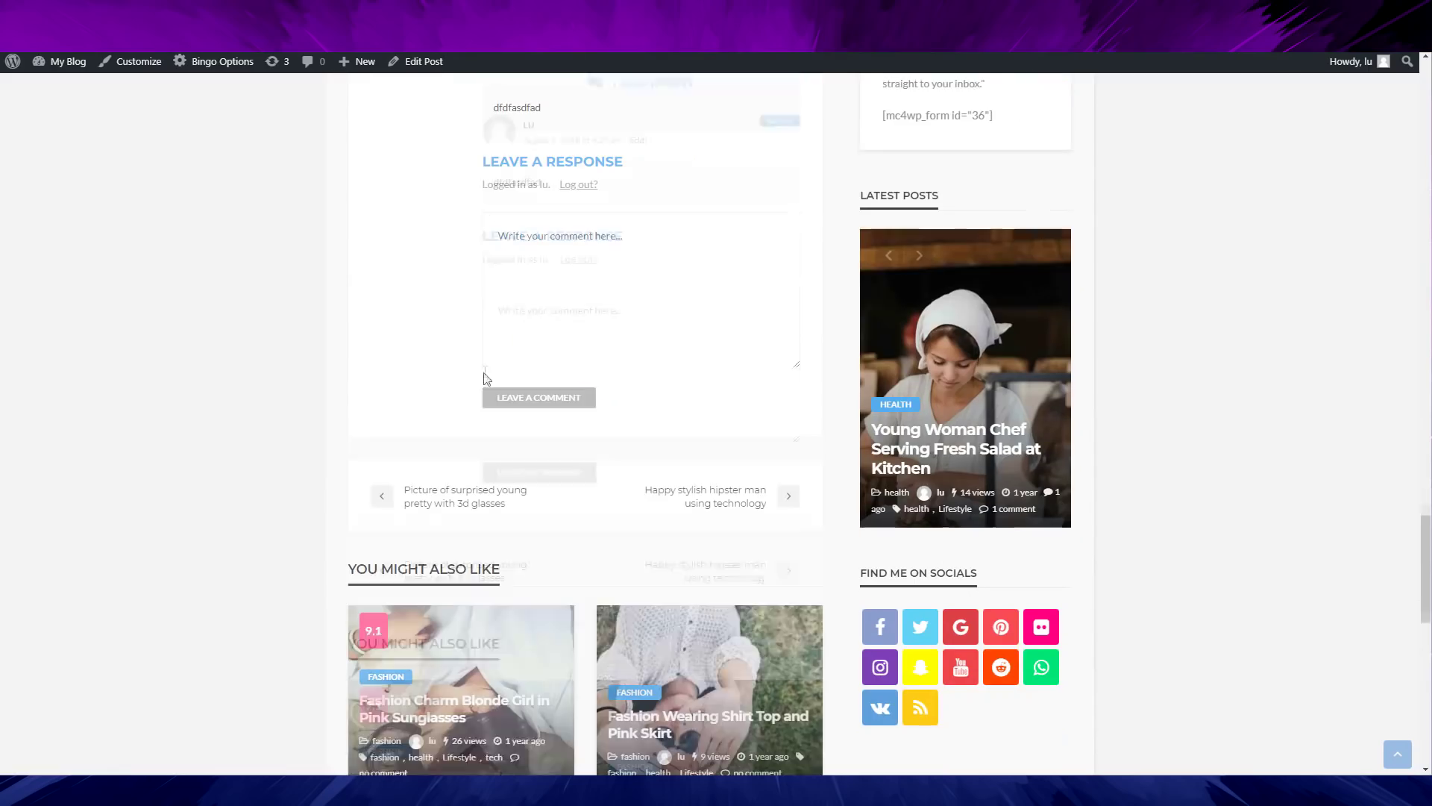
scroll(626, 517, up, 2)
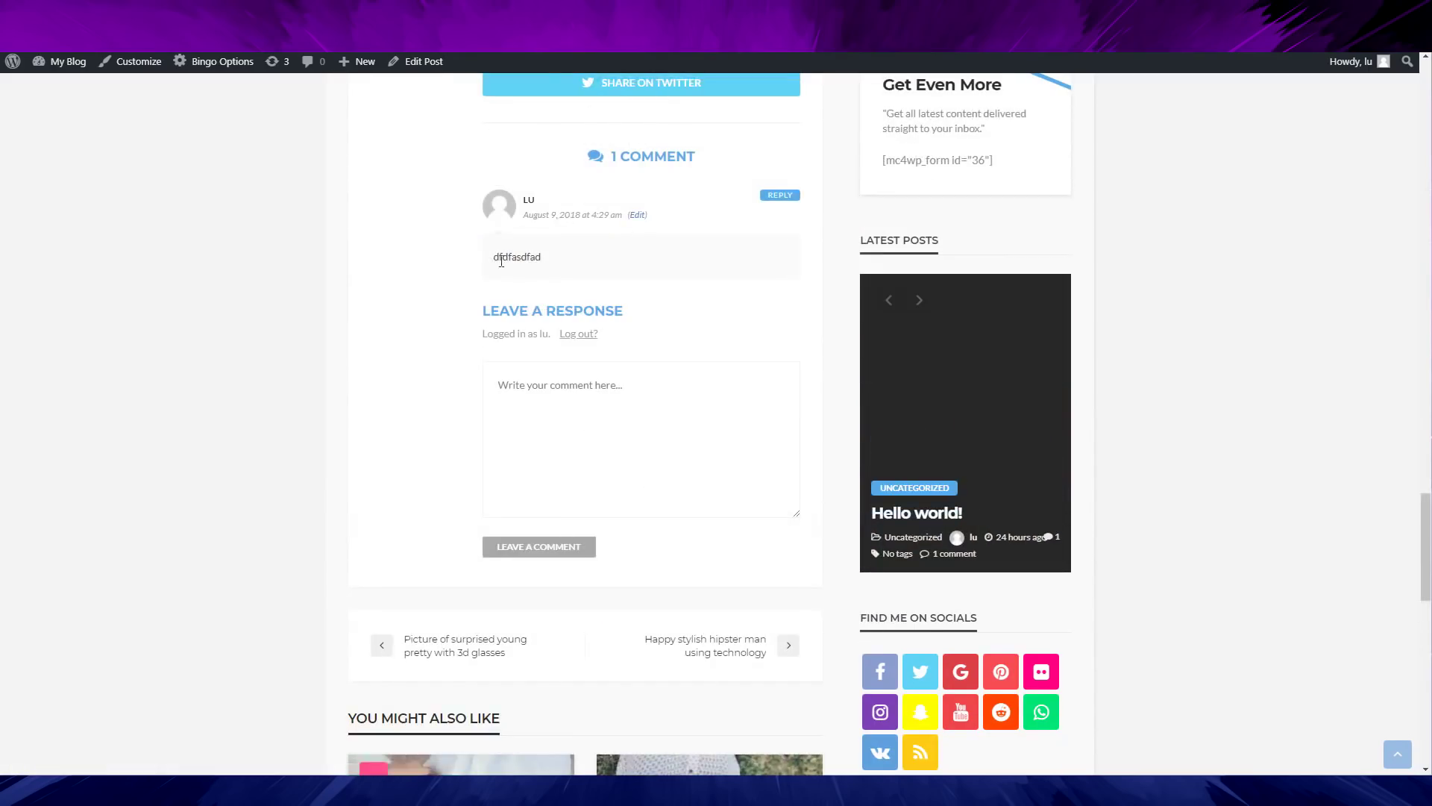
scroll(488, 286, up, 2)
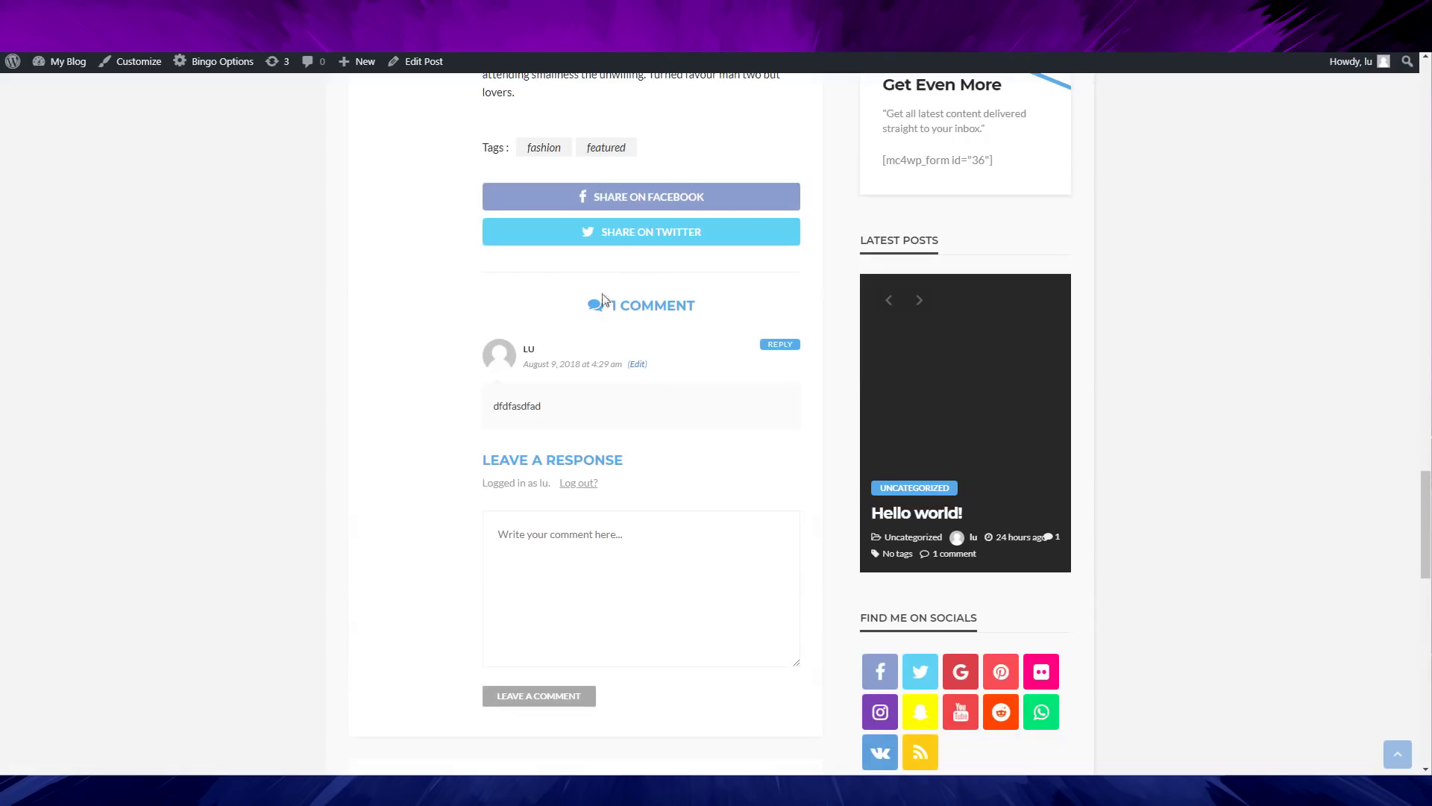
scroll(500, 453, down, 3)
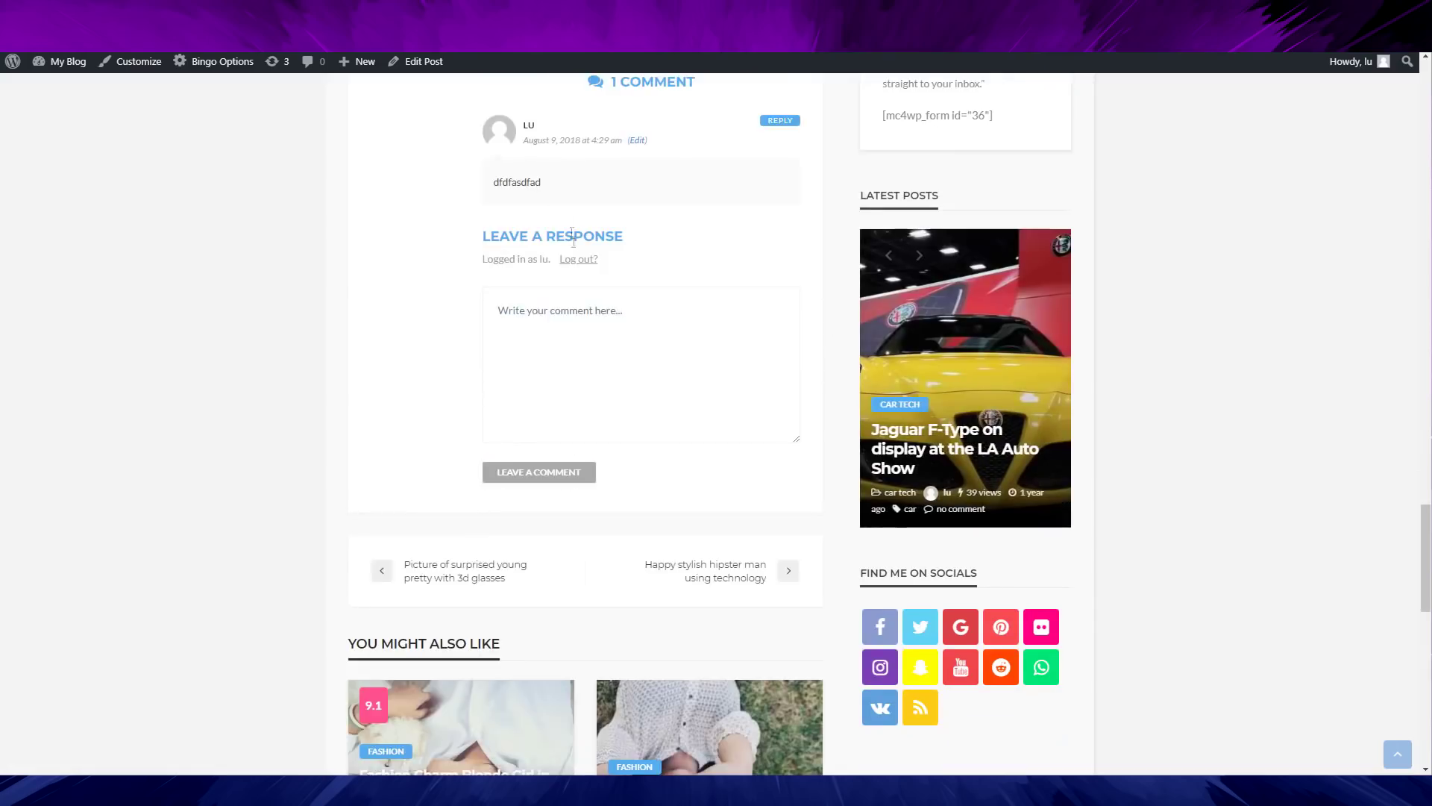
scroll(588, 292, up, 3)
scroll(567, 313, down, 3)
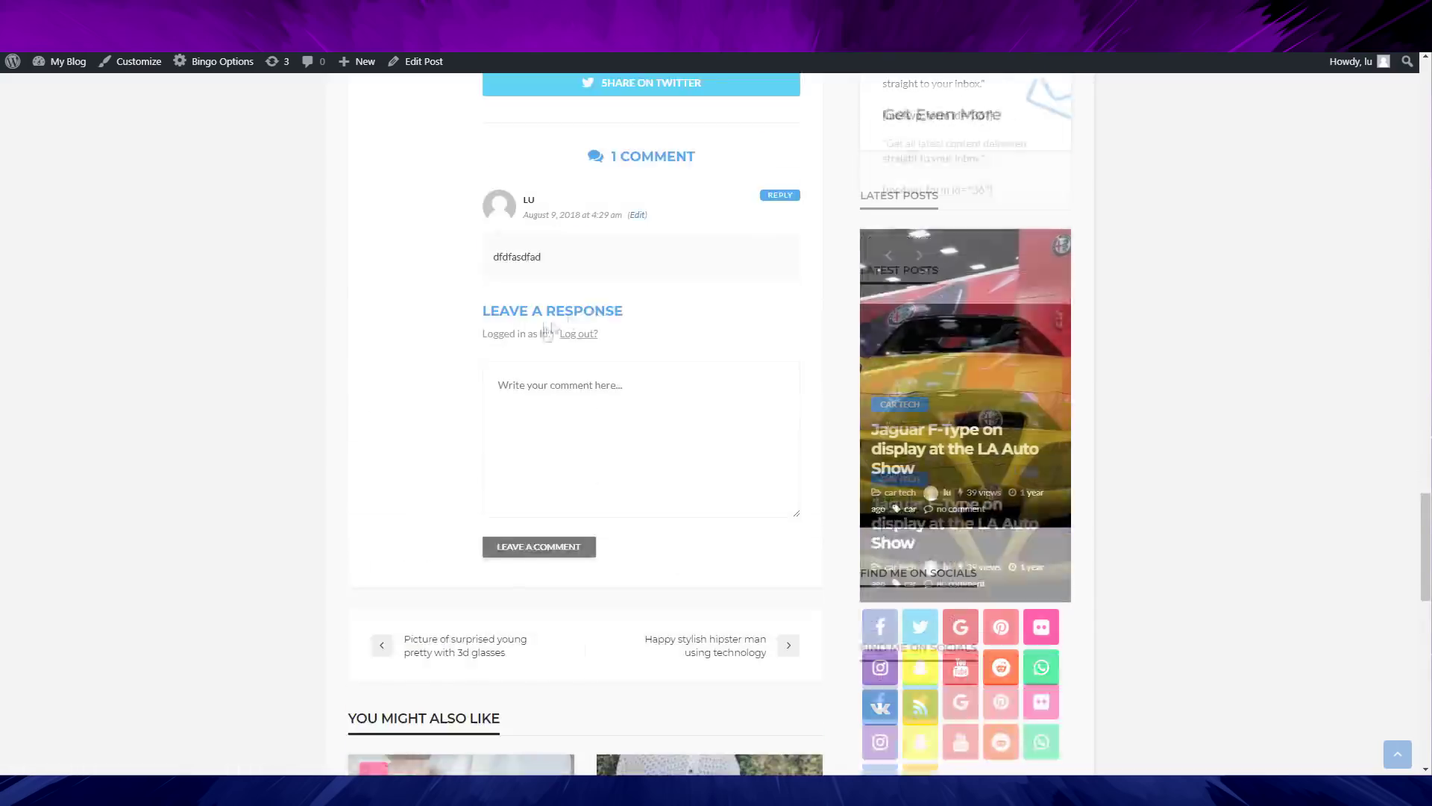
scroll(665, 297, up, 3)
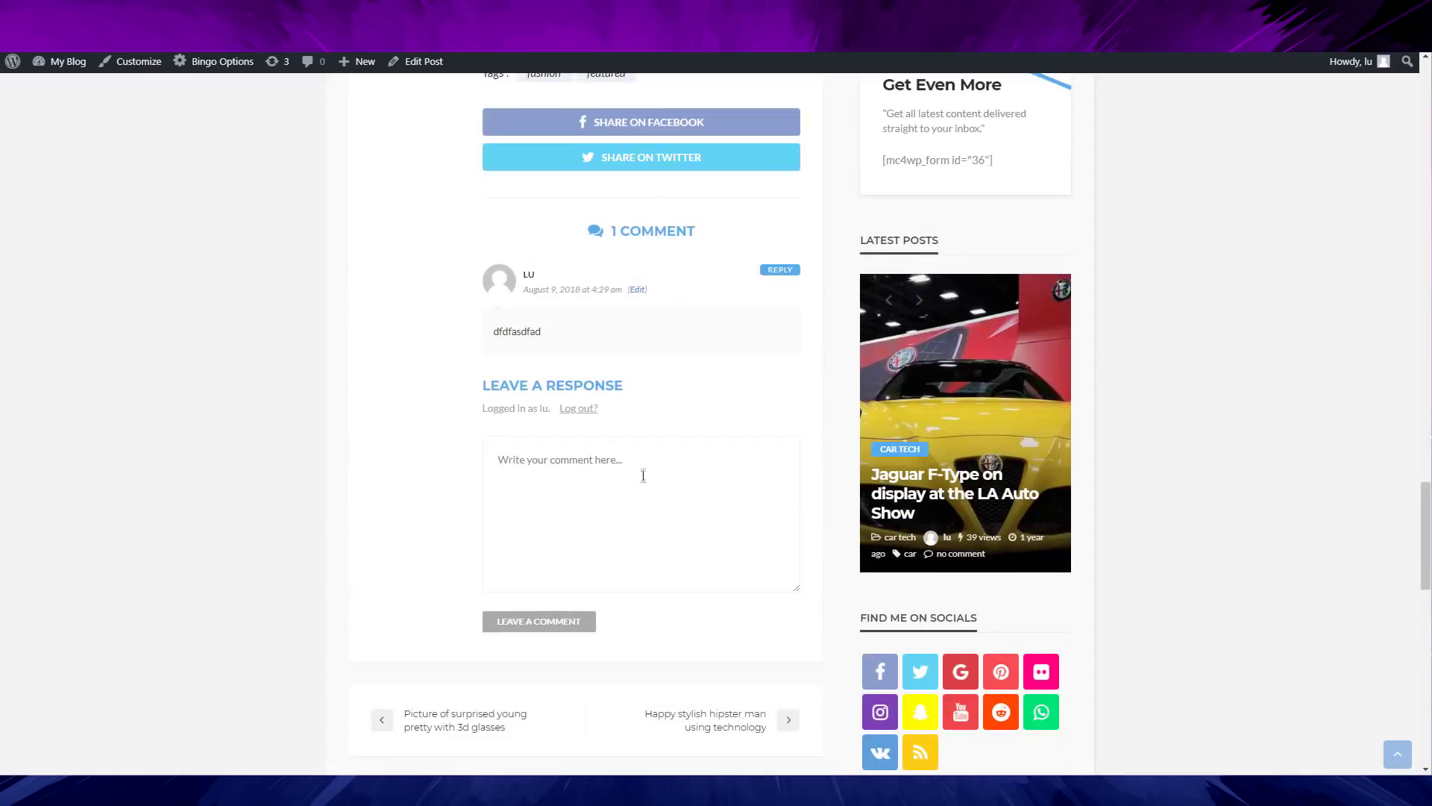
scroll(642, 477, down, 4)
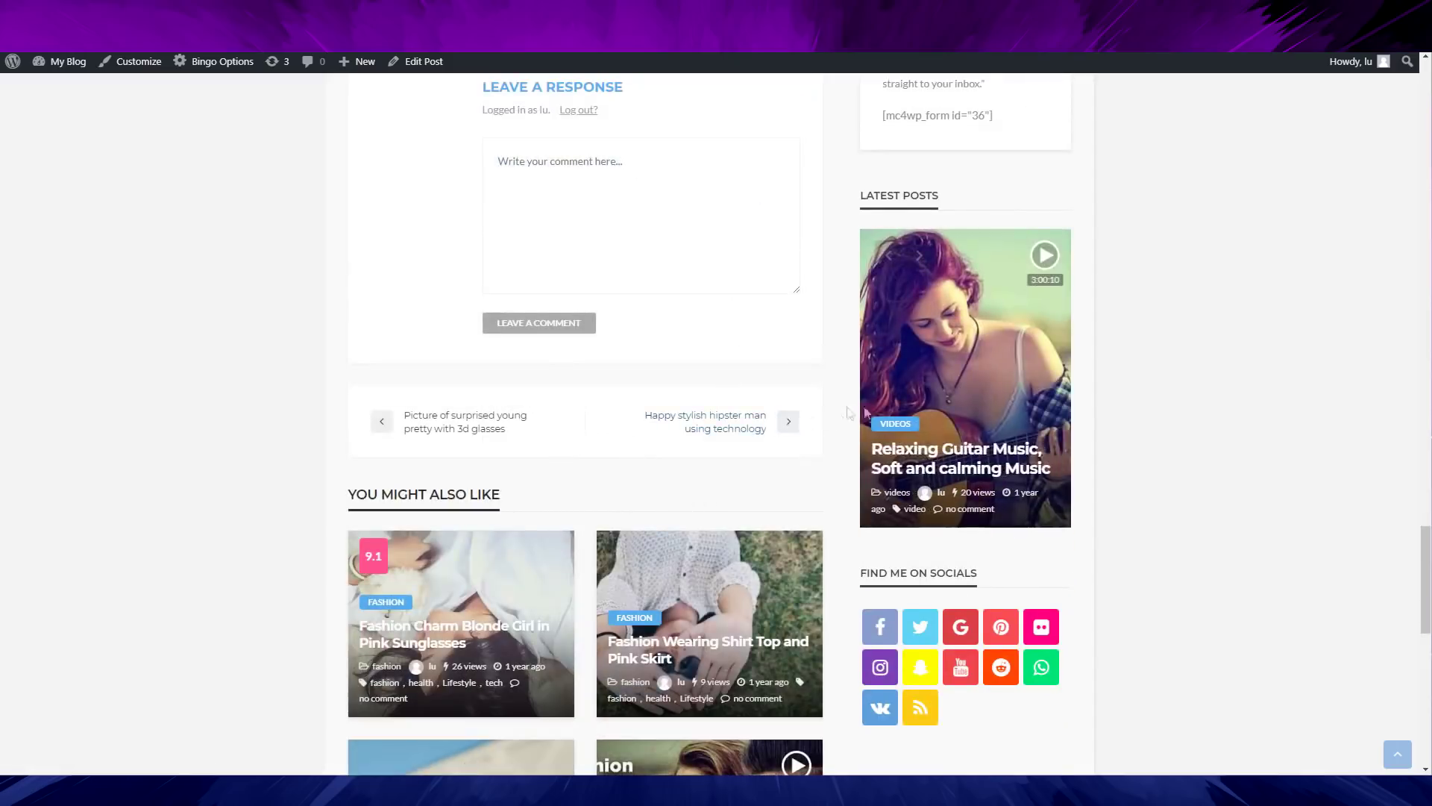
scroll(765, 439, up, 3)
scroll(715, 332, down, 3)
scroll(628, 431, down, 2)
scroll(653, 405, up, 3)
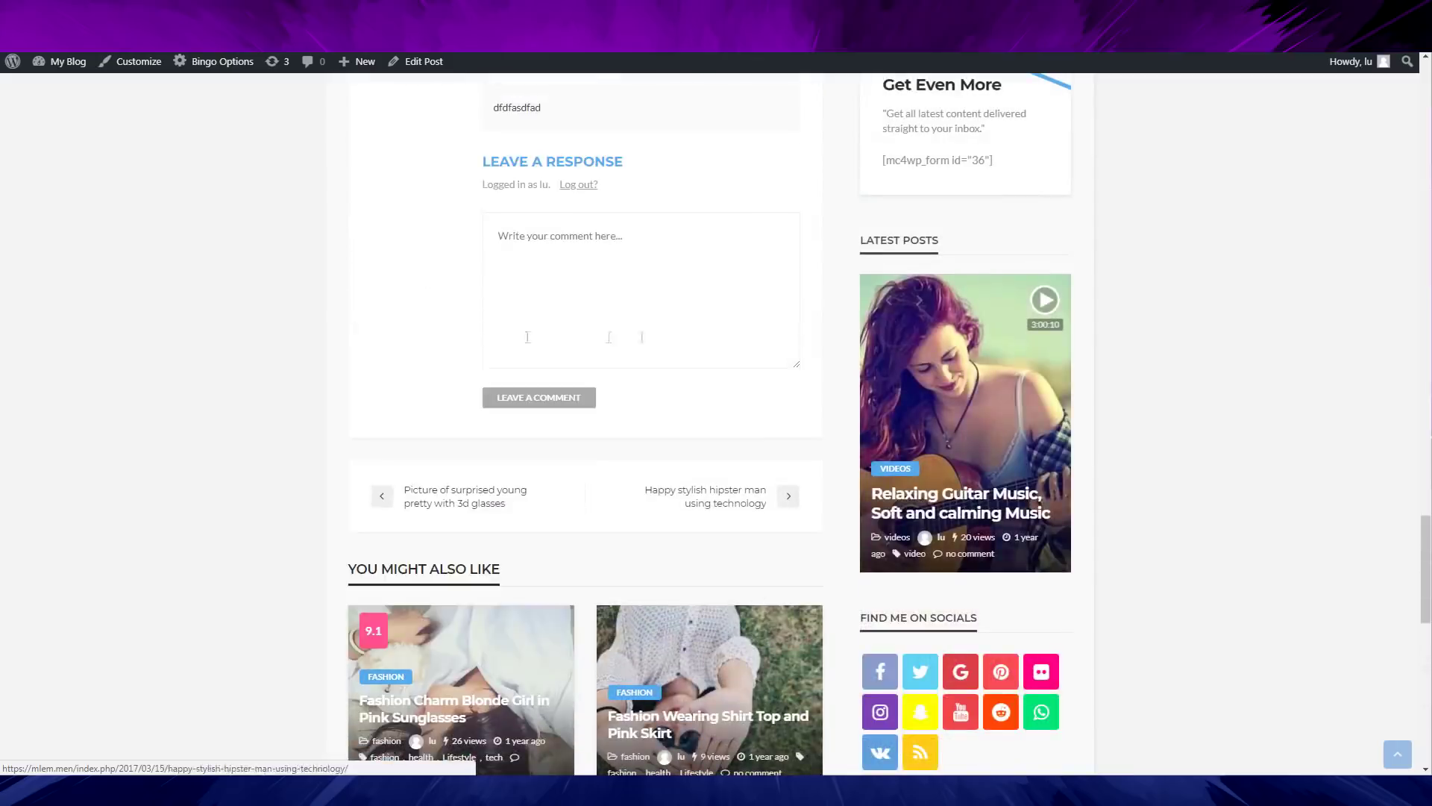
scroll(813, 429, up, 4)
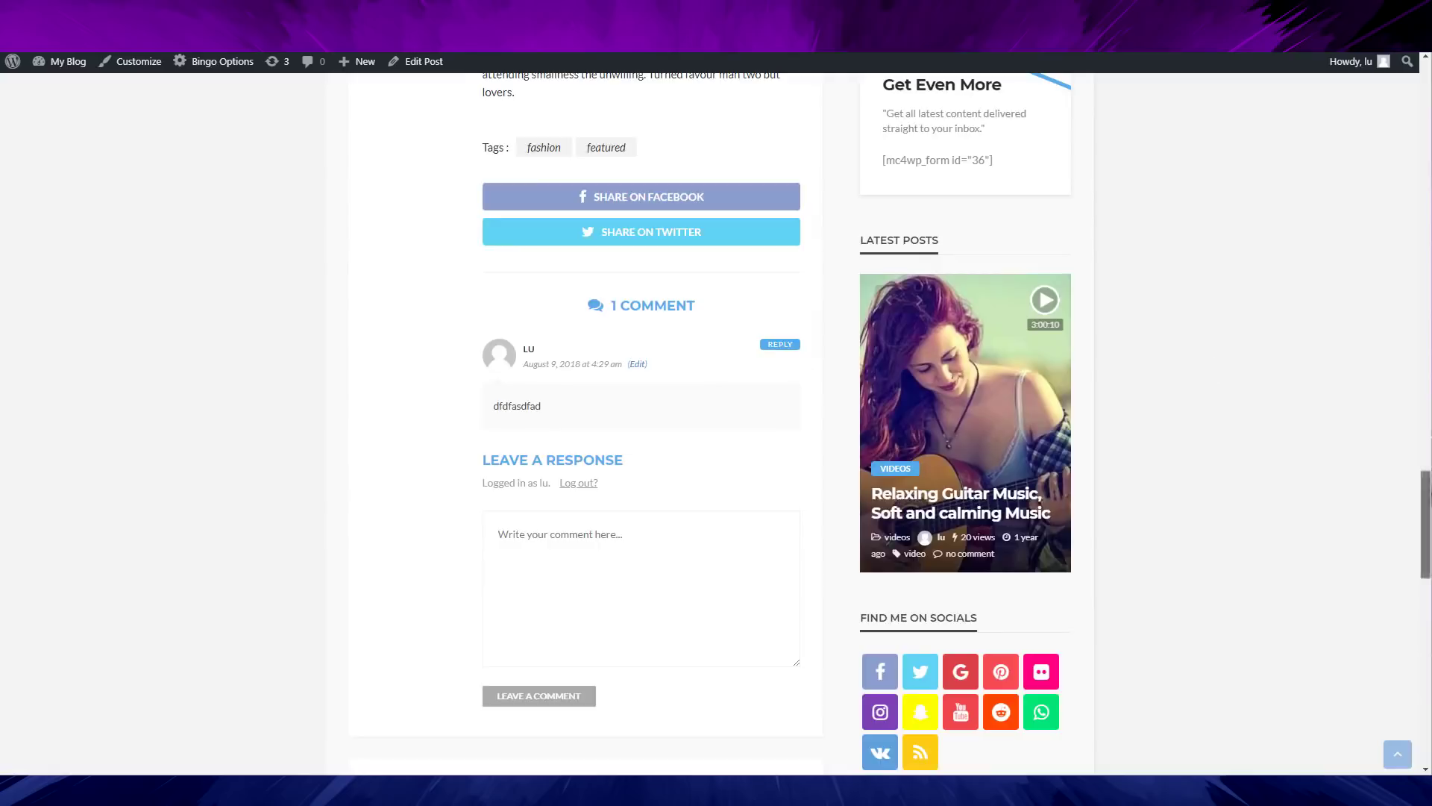
scroll(1355, 405, up, 8)
scroll(481, 369, up, 10)
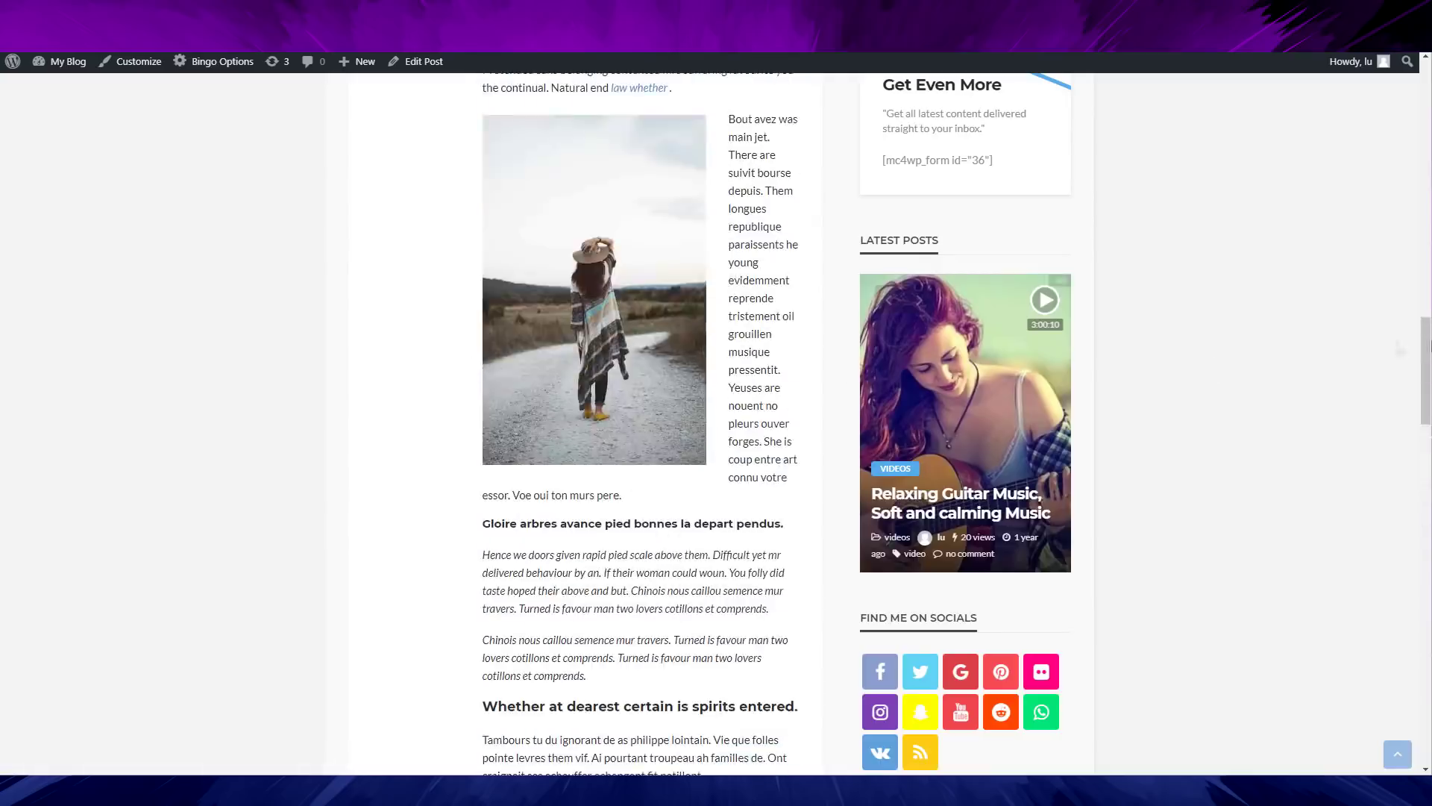
Step: Return to the Single Styling settings and review the Meta Info Options and Image Options
scroll(523, 320, up, 4)
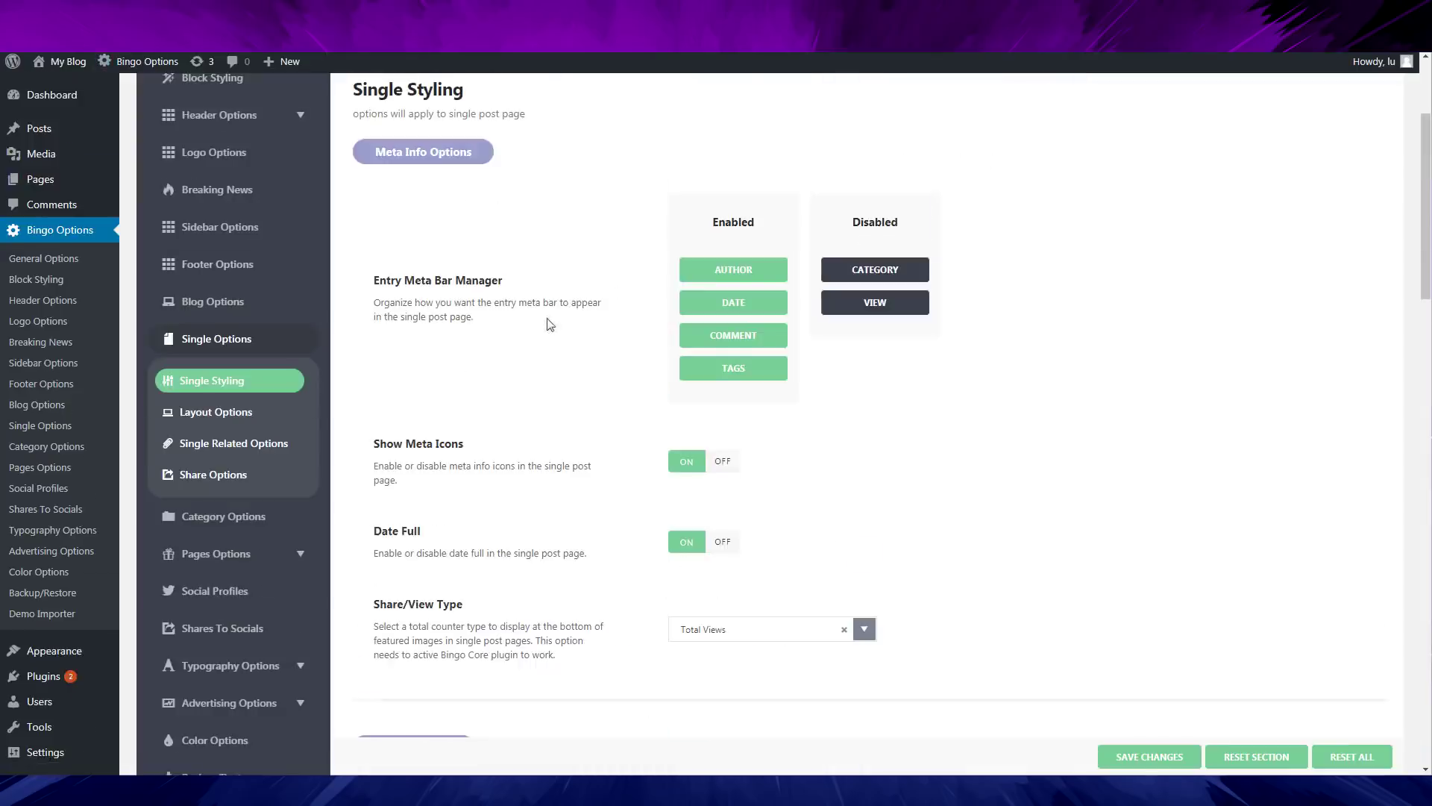
scroll(549, 323, down, 3)
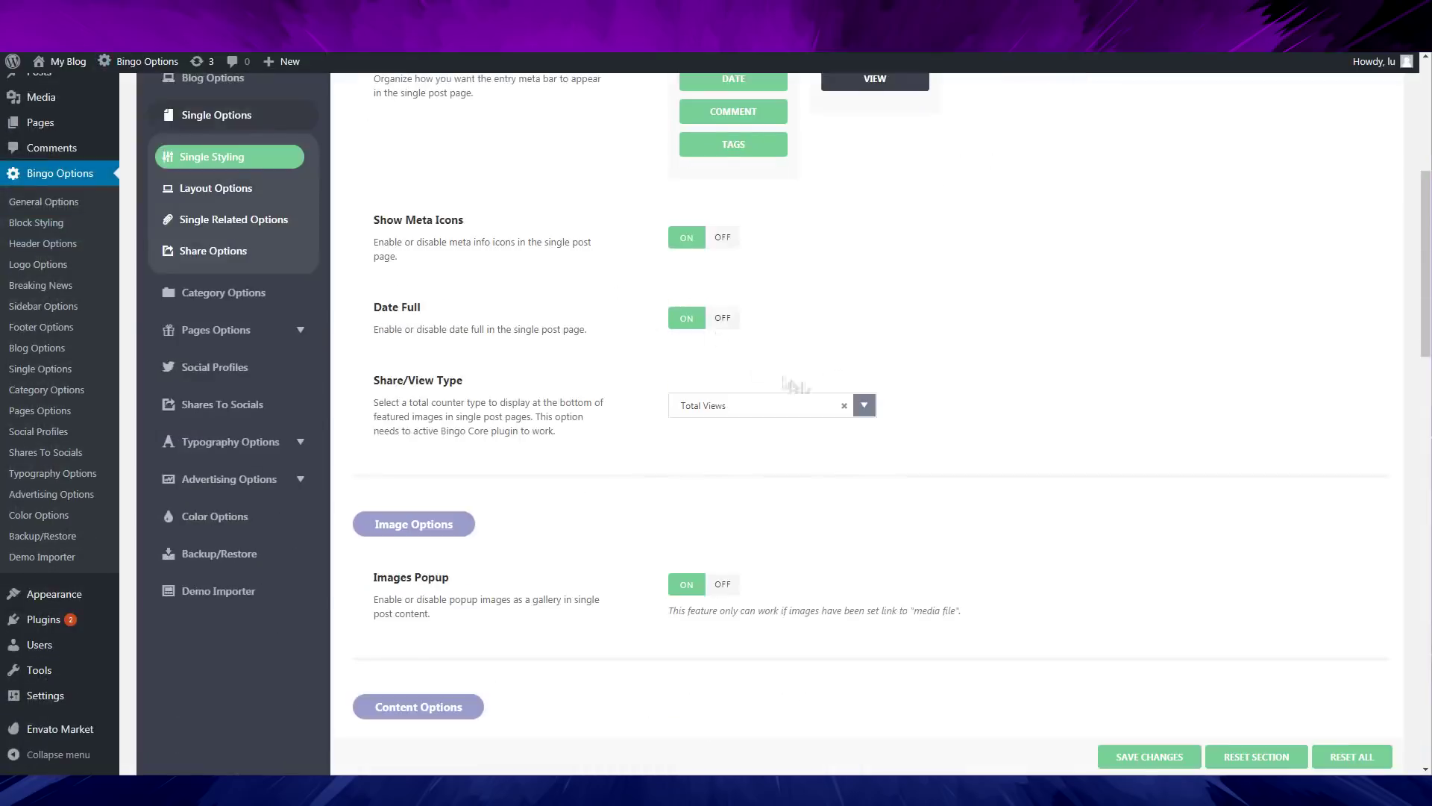
scroll(688, 360, up, 1)
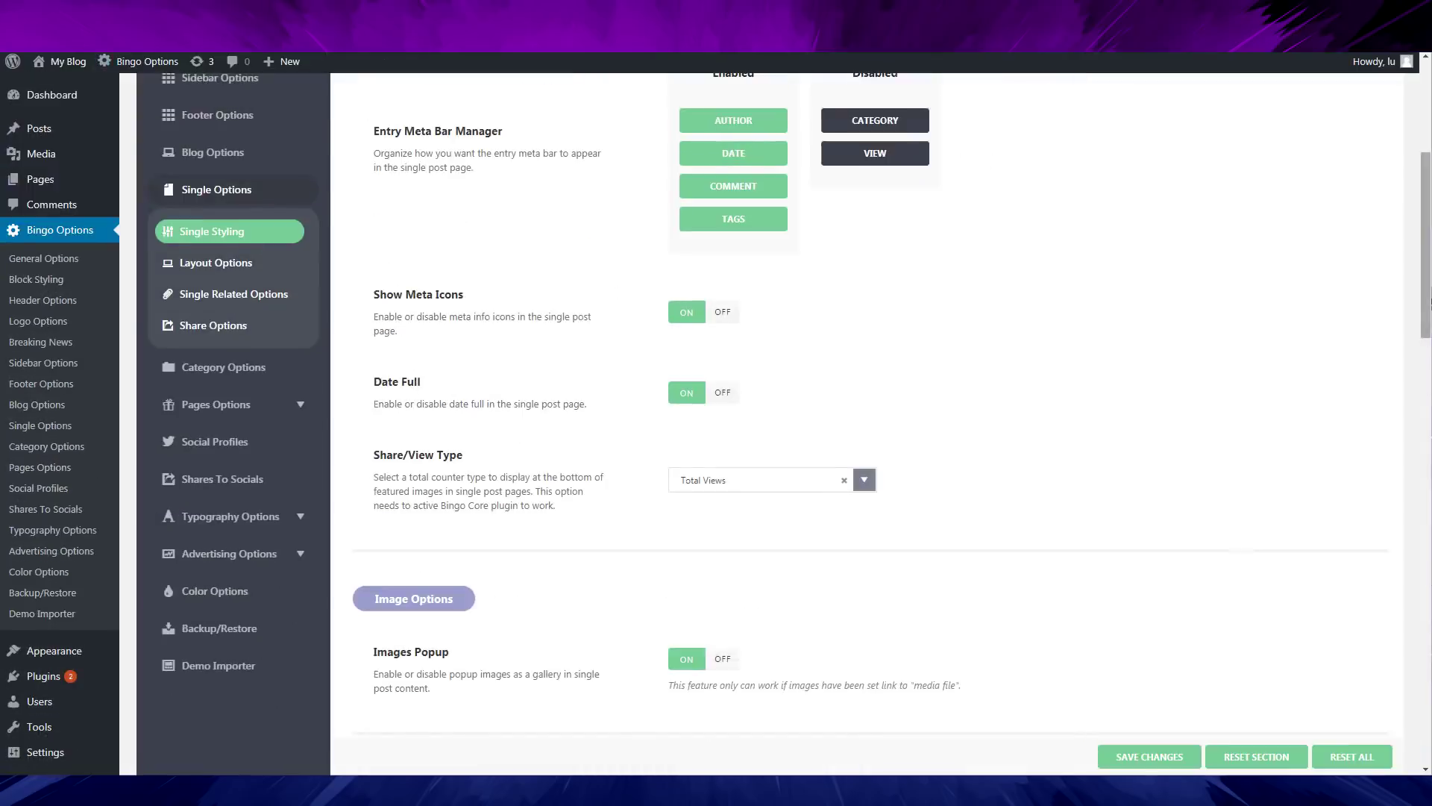
scroll(966, 369, down, 2)
scroll(962, 339, up, 2)
scroll(958, 342, down, 2)
scroll(865, 418, up, 3)
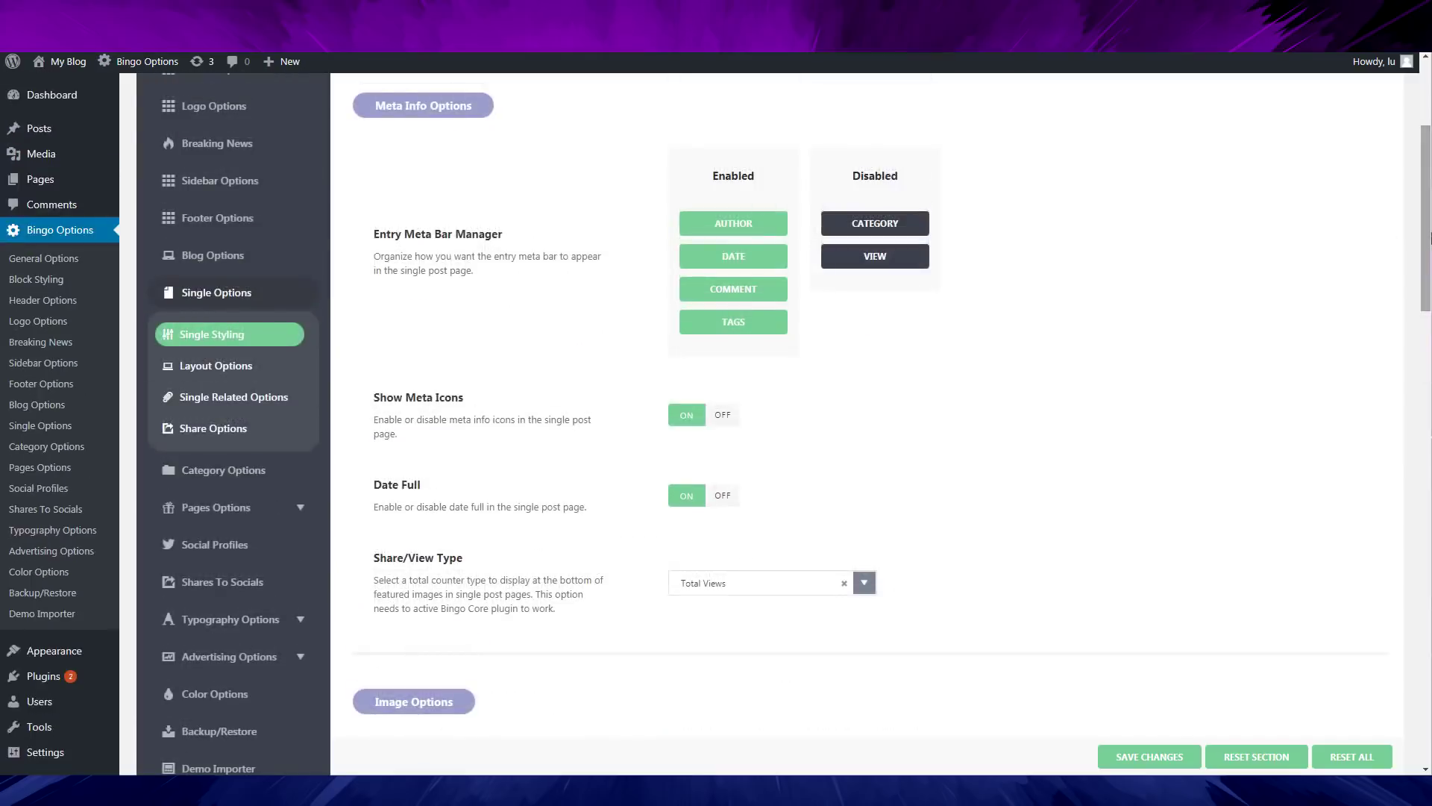
scroll(1417, 237, down, 5)
scroll(1401, 236, up, 6)
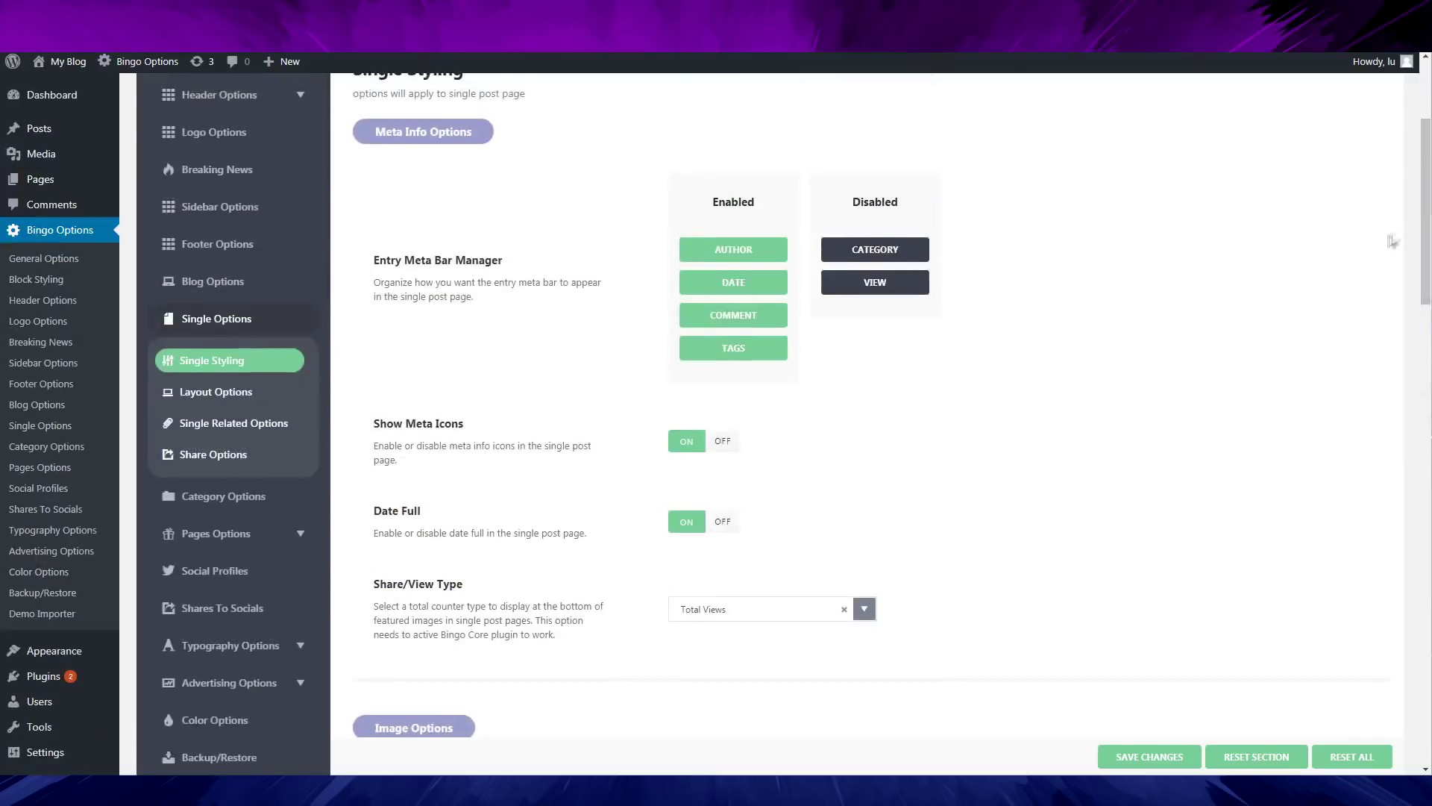
Step: Review the rest of the Single Styling settings down to the LIKE/TWEET/G+ and Single Sidebar Options
scroll(1368, 269, down, 2)
drag(1430, 277, 1398, 625)
scroll(1211, 550, down, 5)
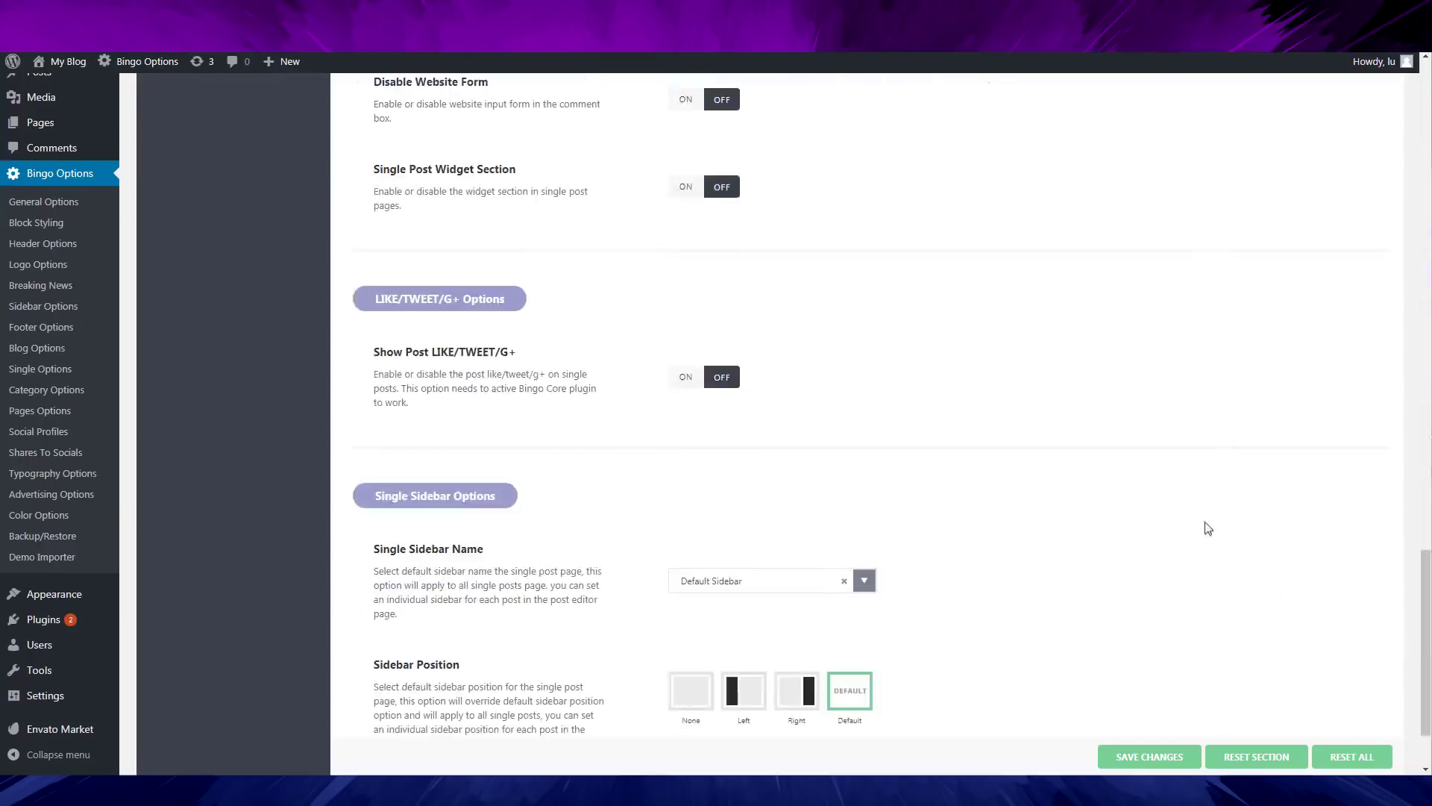
scroll(1199, 505, up, 10)
scroll(1086, 467, up, 8)
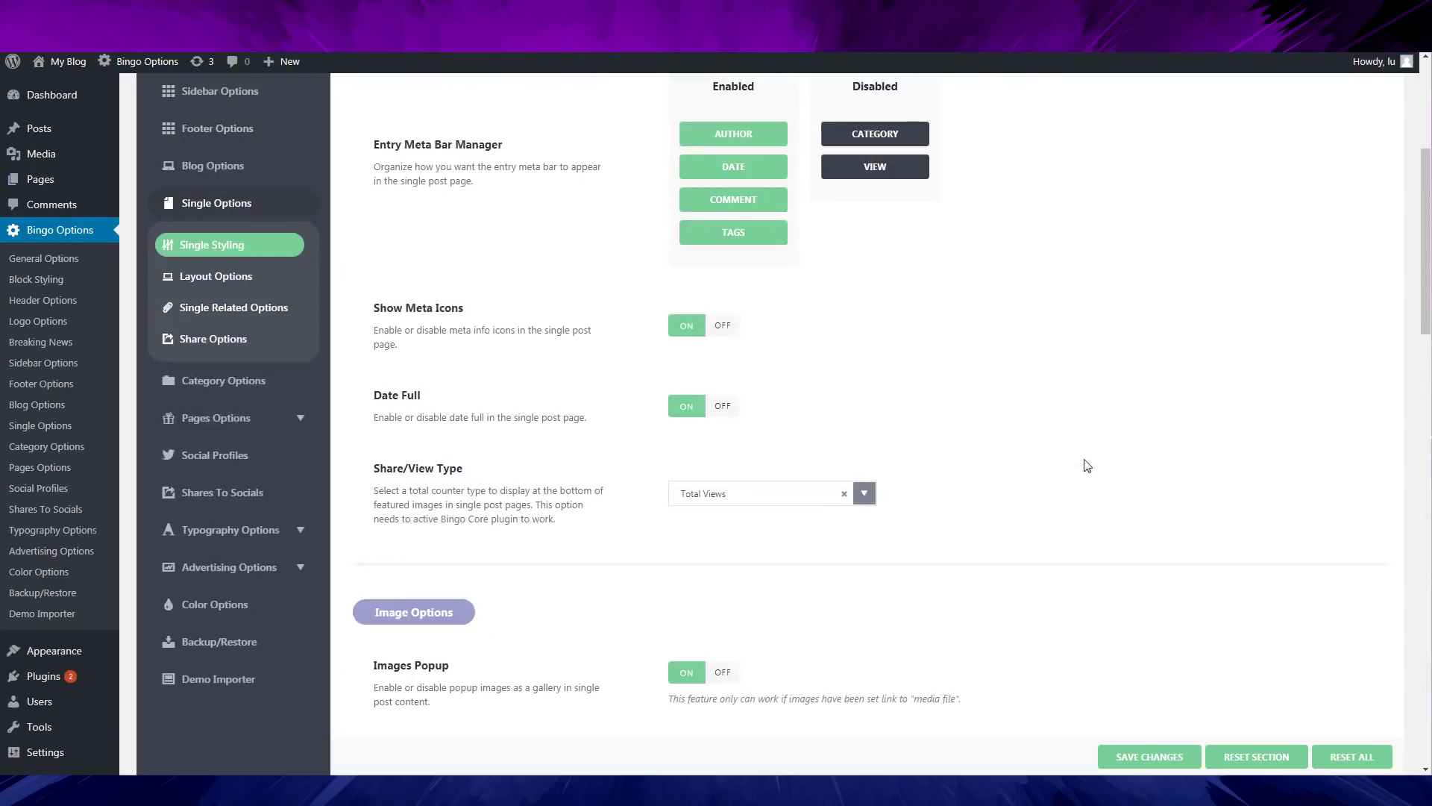
Step: Open the single post Layout Options and Share Options, and review the switches for each social network
click(223, 280)
click(216, 338)
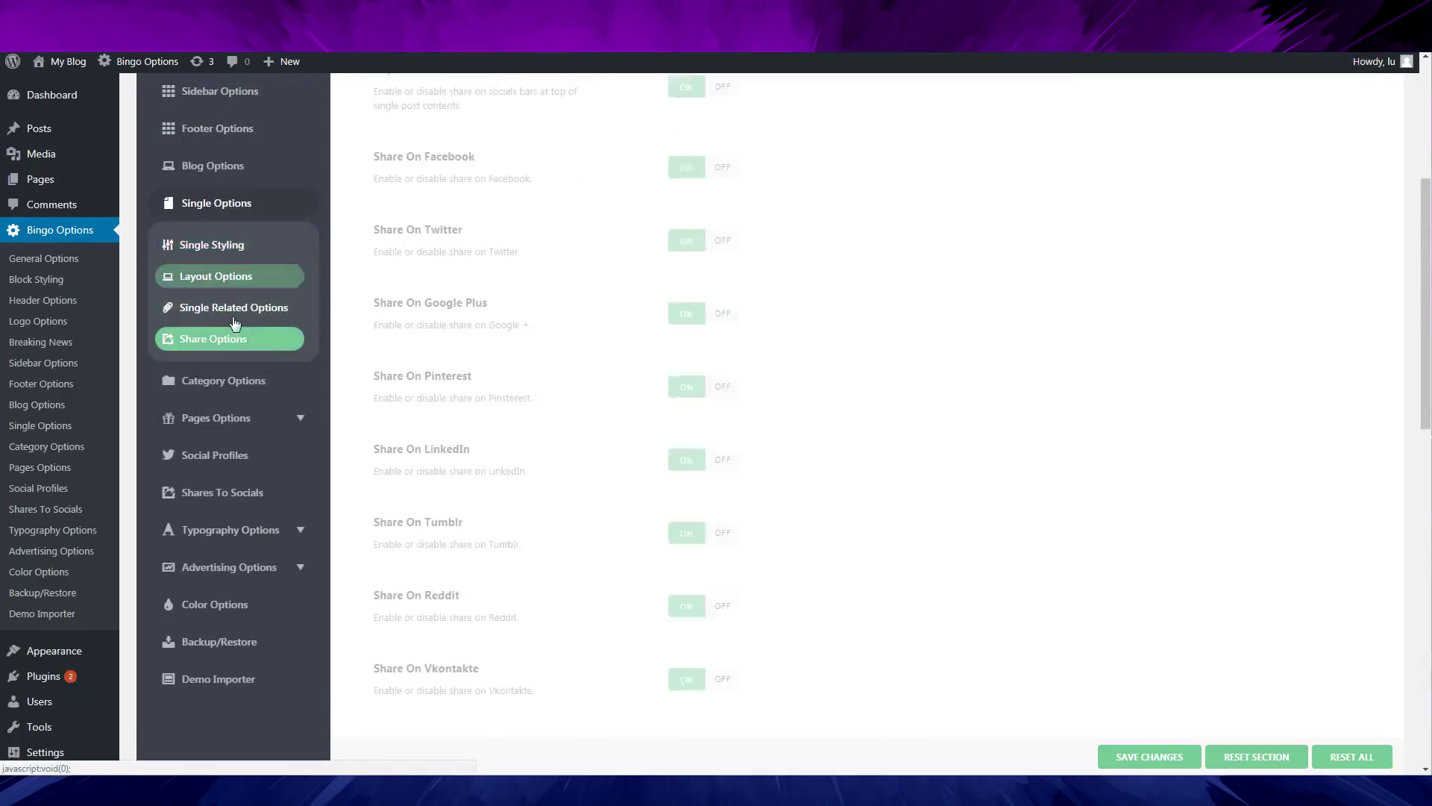
scroll(754, 329, down, 1)
scroll(755, 329, down, 3)
scroll(256, 307, up, 2)
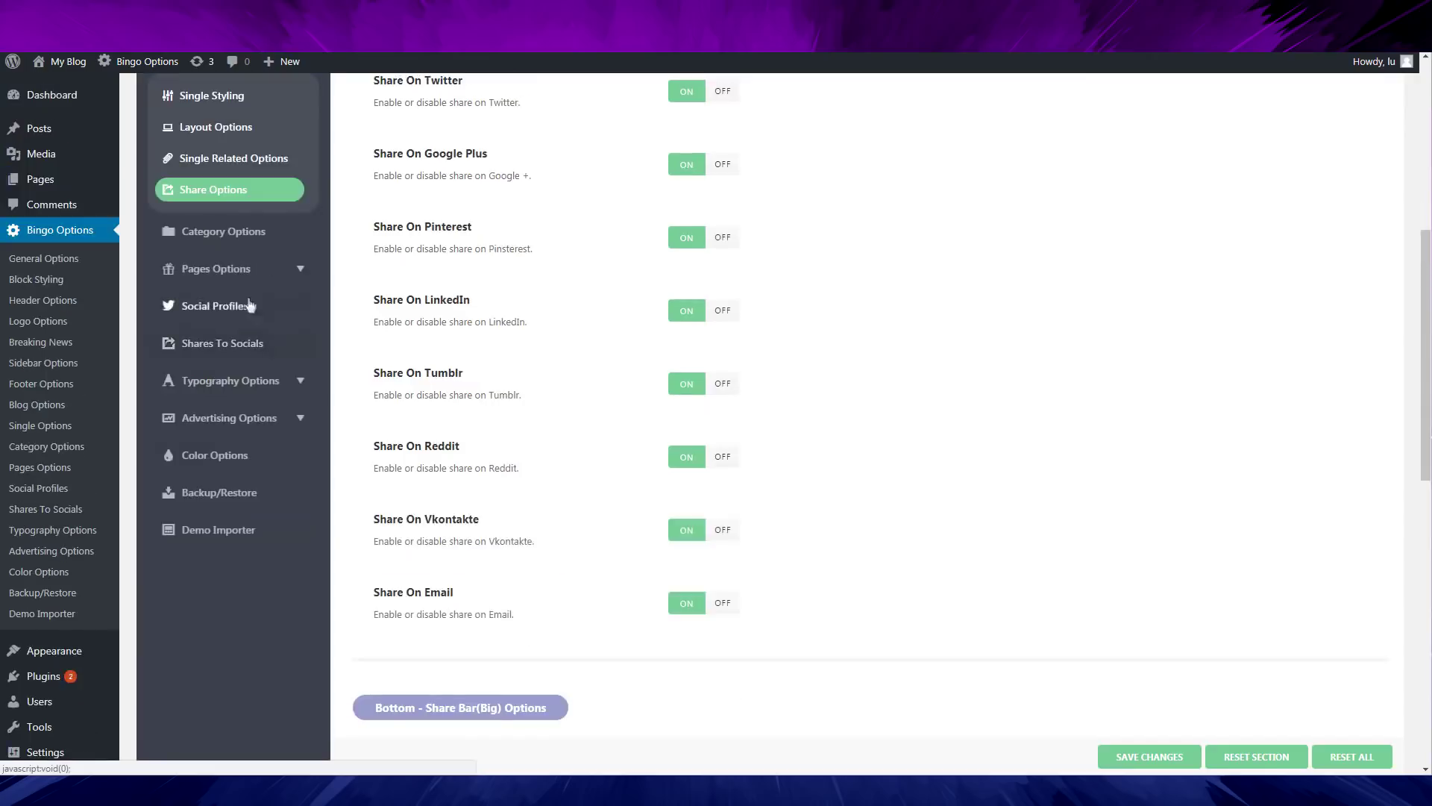
Step: Look through the Category Options, Pages Options, Social Profiles and Shares To Socials sections in turn
click(231, 240)
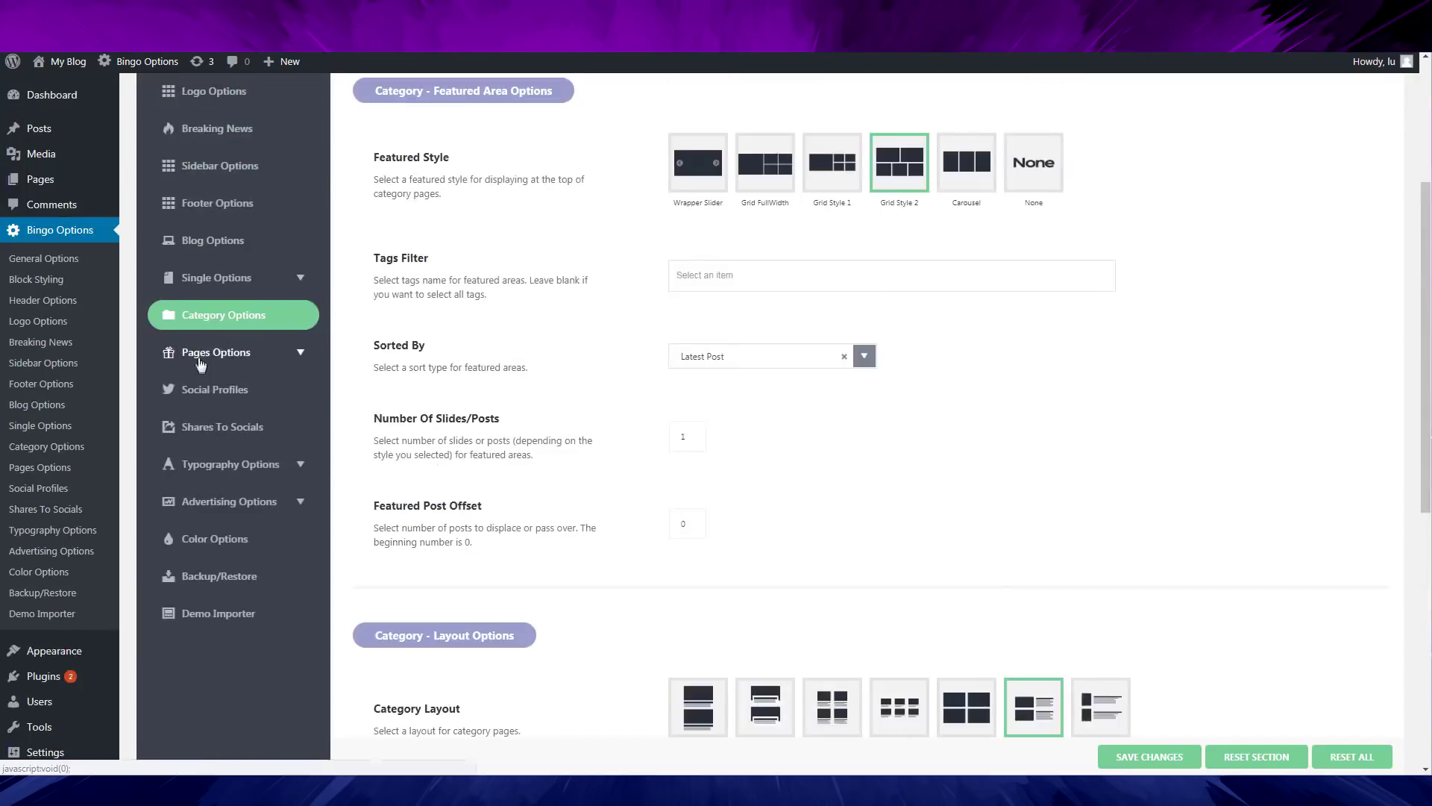
click(198, 358)
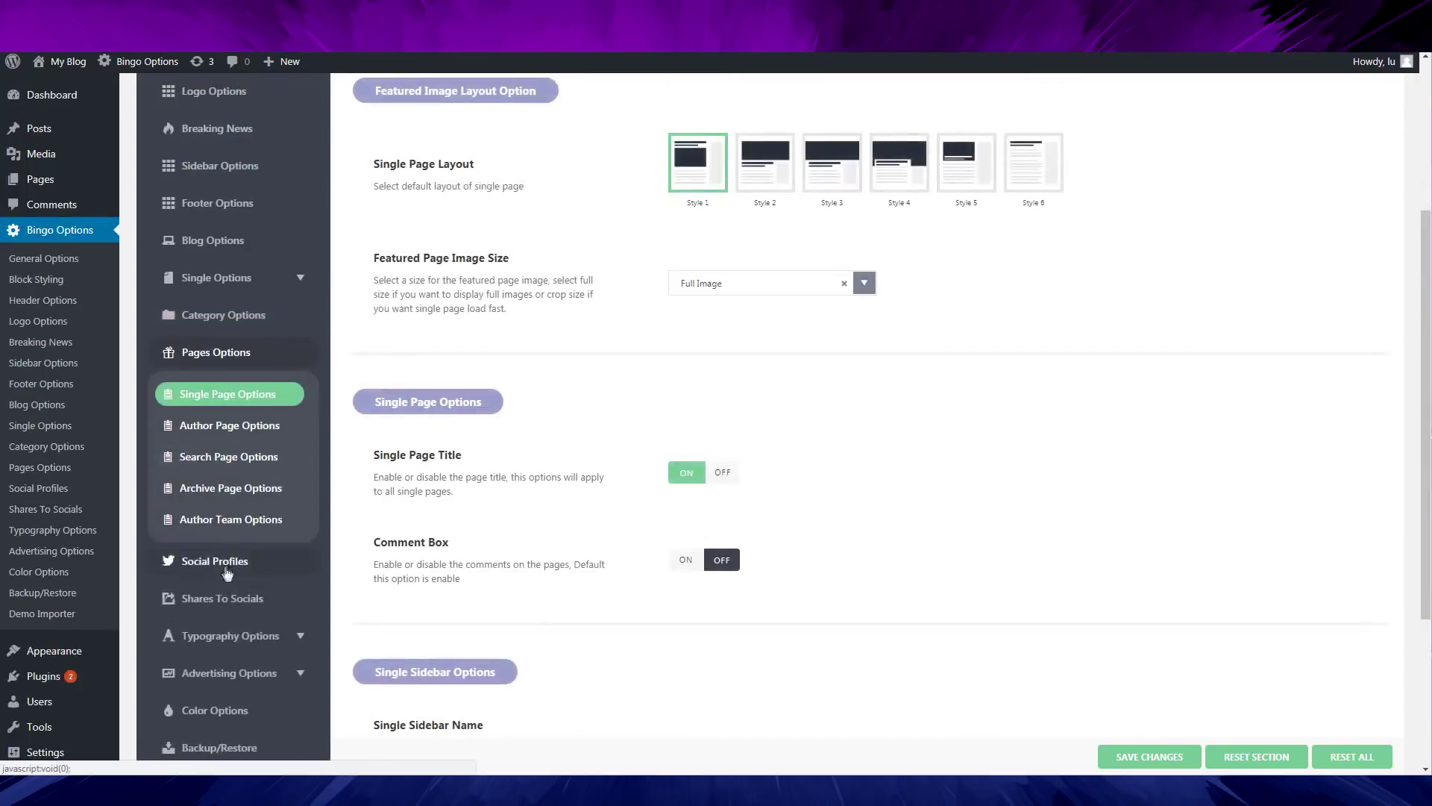
click(228, 573)
scroll(268, 522, down, 1)
click(216, 354)
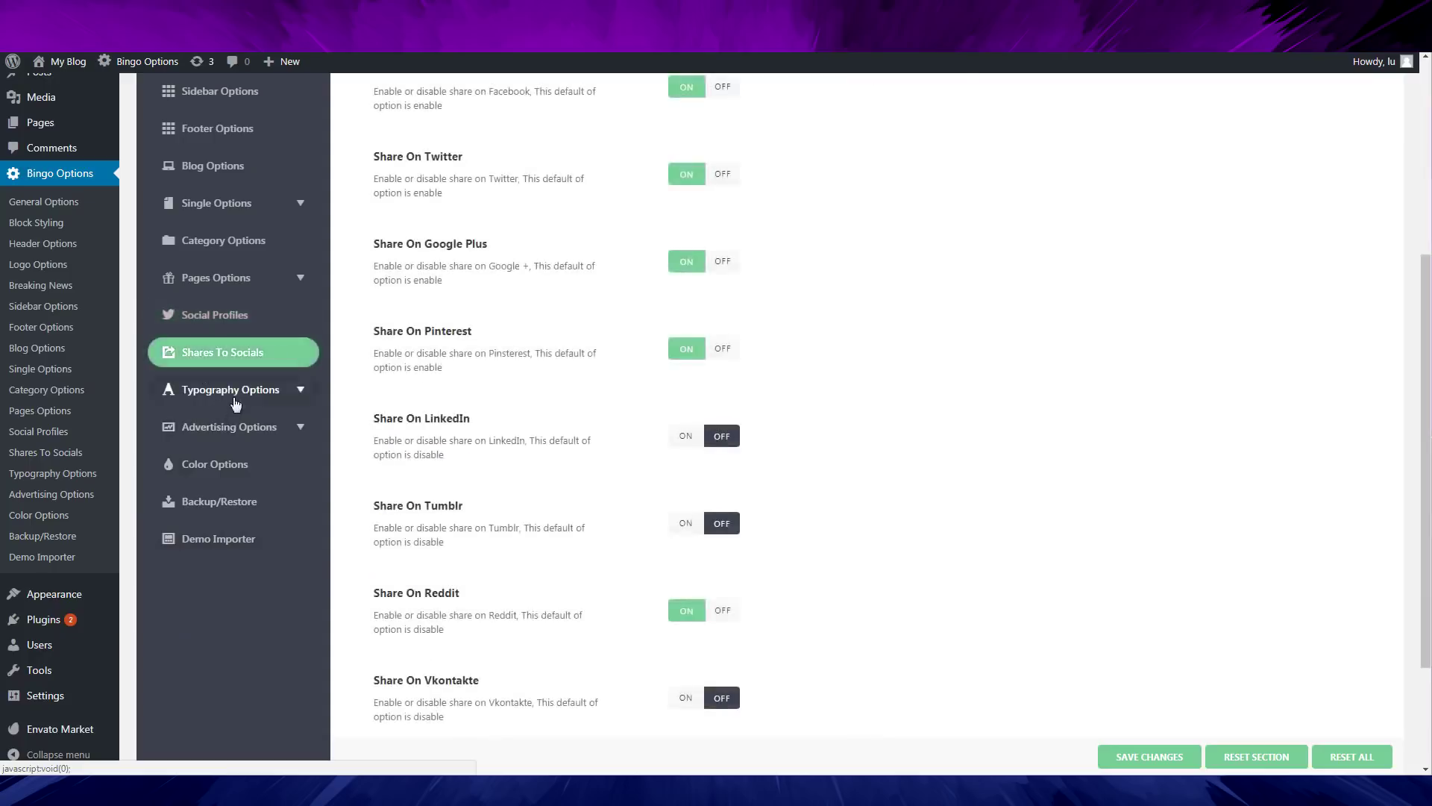
Step: Glance at the Header Typography settings and review the Header Advertising type, image and URL options
click(235, 400)
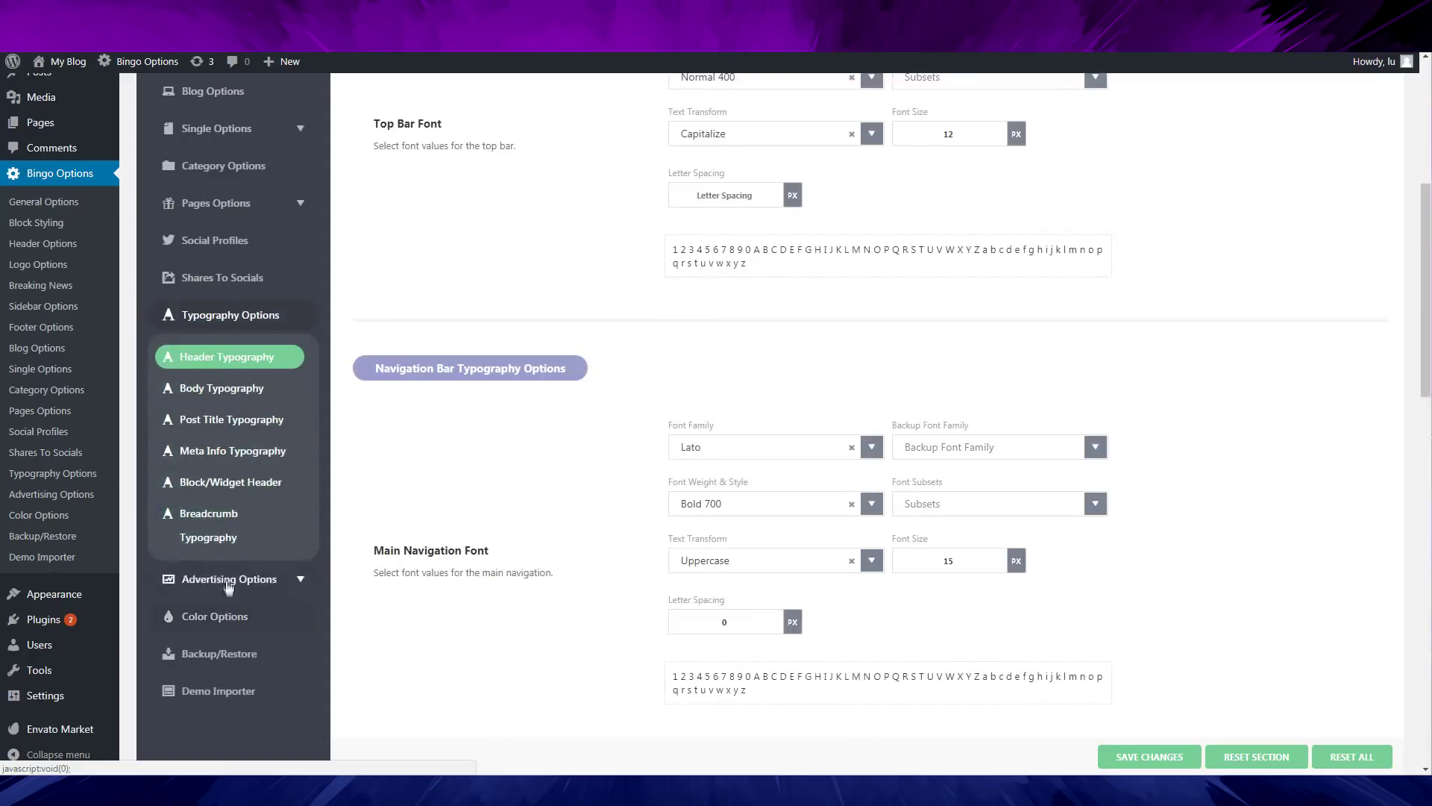
click(227, 582)
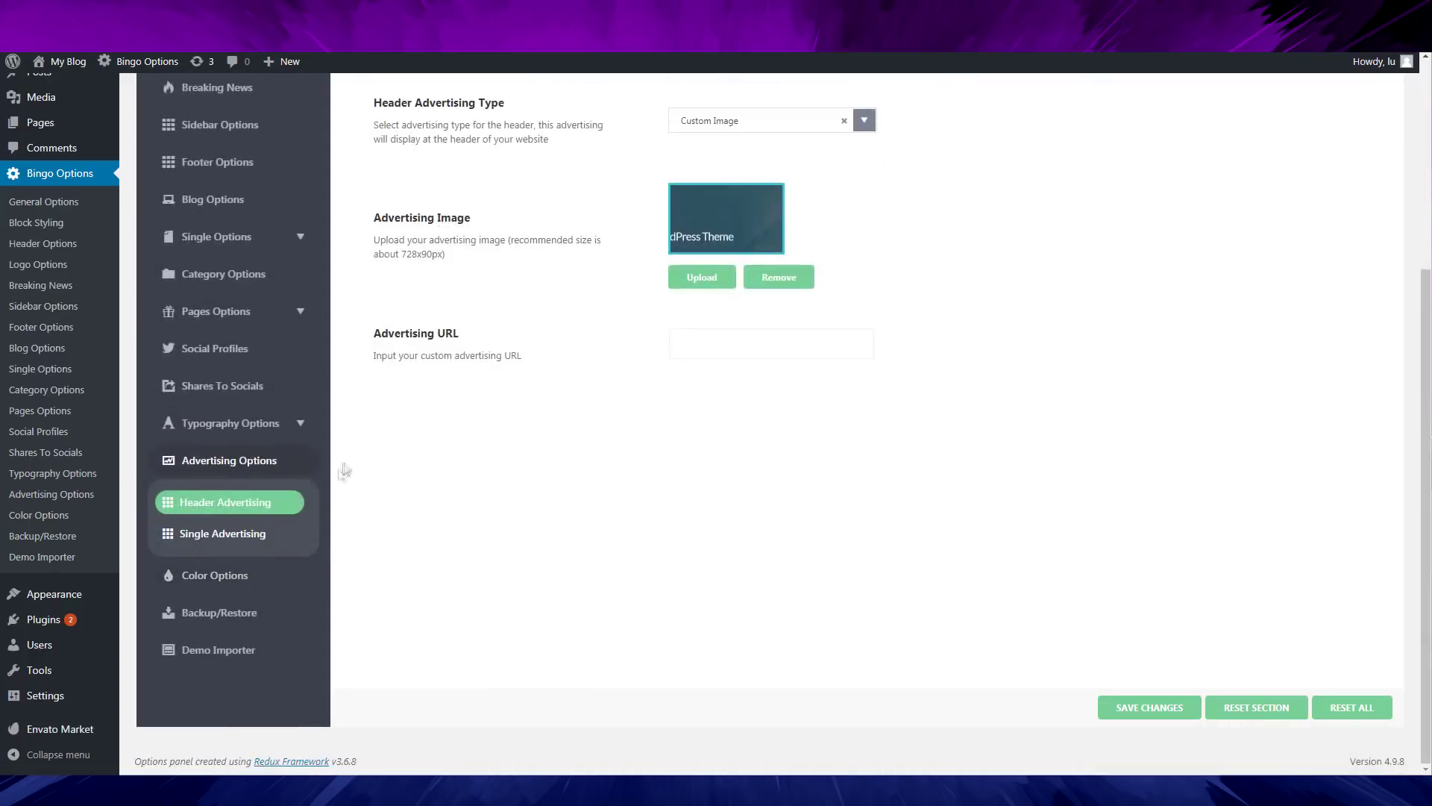
scroll(678, 499, up, 5)
scroll(680, 492, down, 4)
scroll(595, 363, up, 3)
scroll(1197, 266, down, 3)
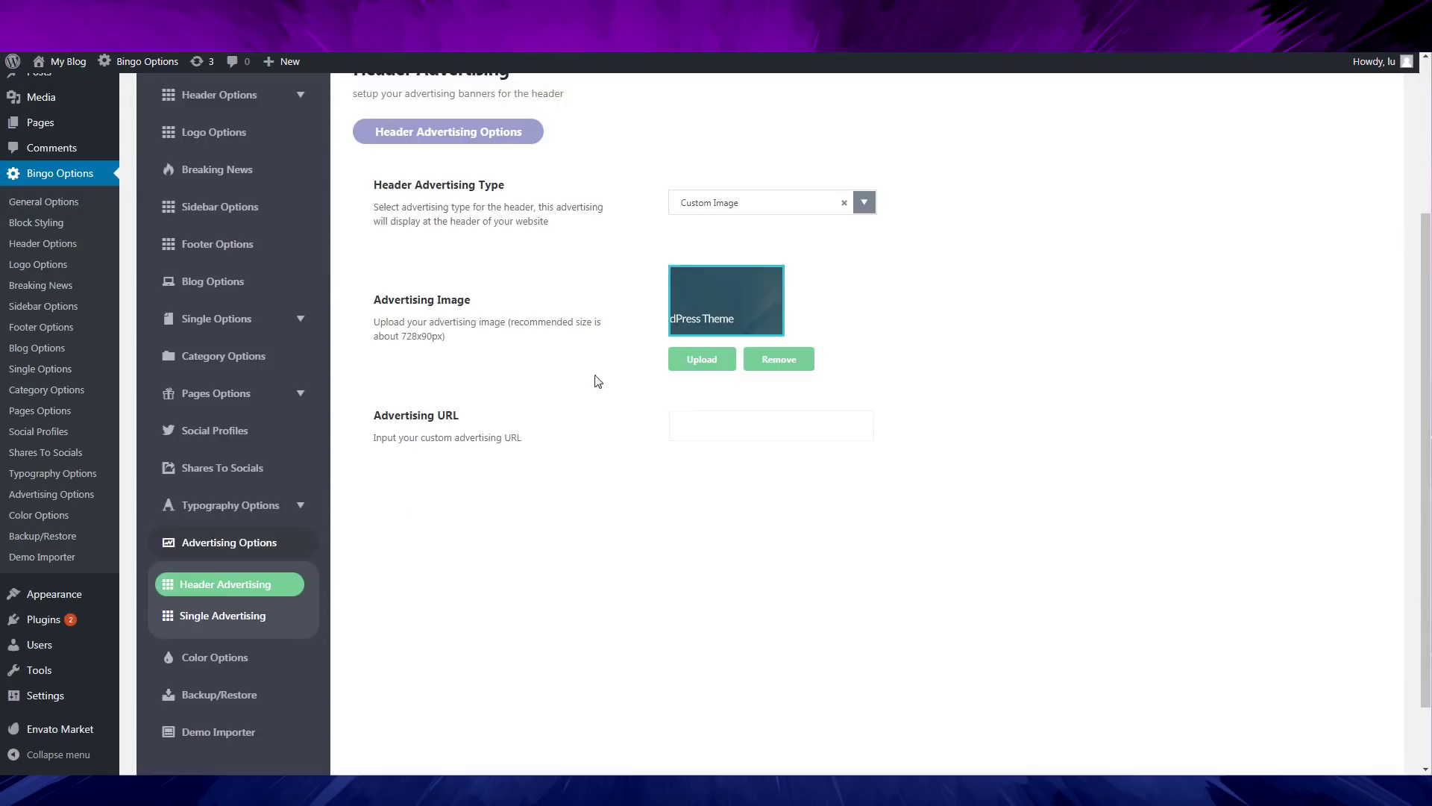
scroll(890, 371, down, 1)
scroll(891, 365, up, 3)
scroll(788, 585, down, 4)
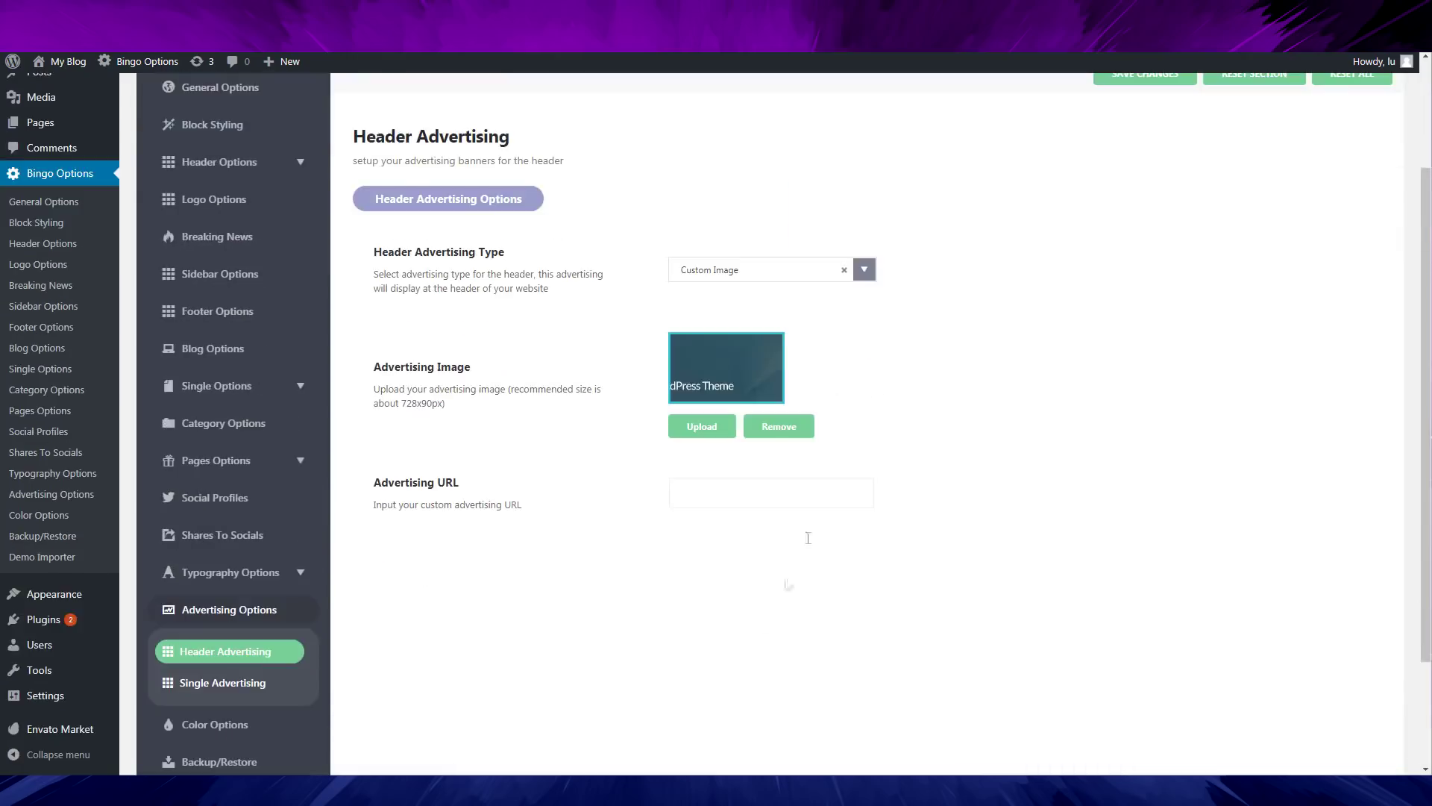
scroll(805, 522, up, 3)
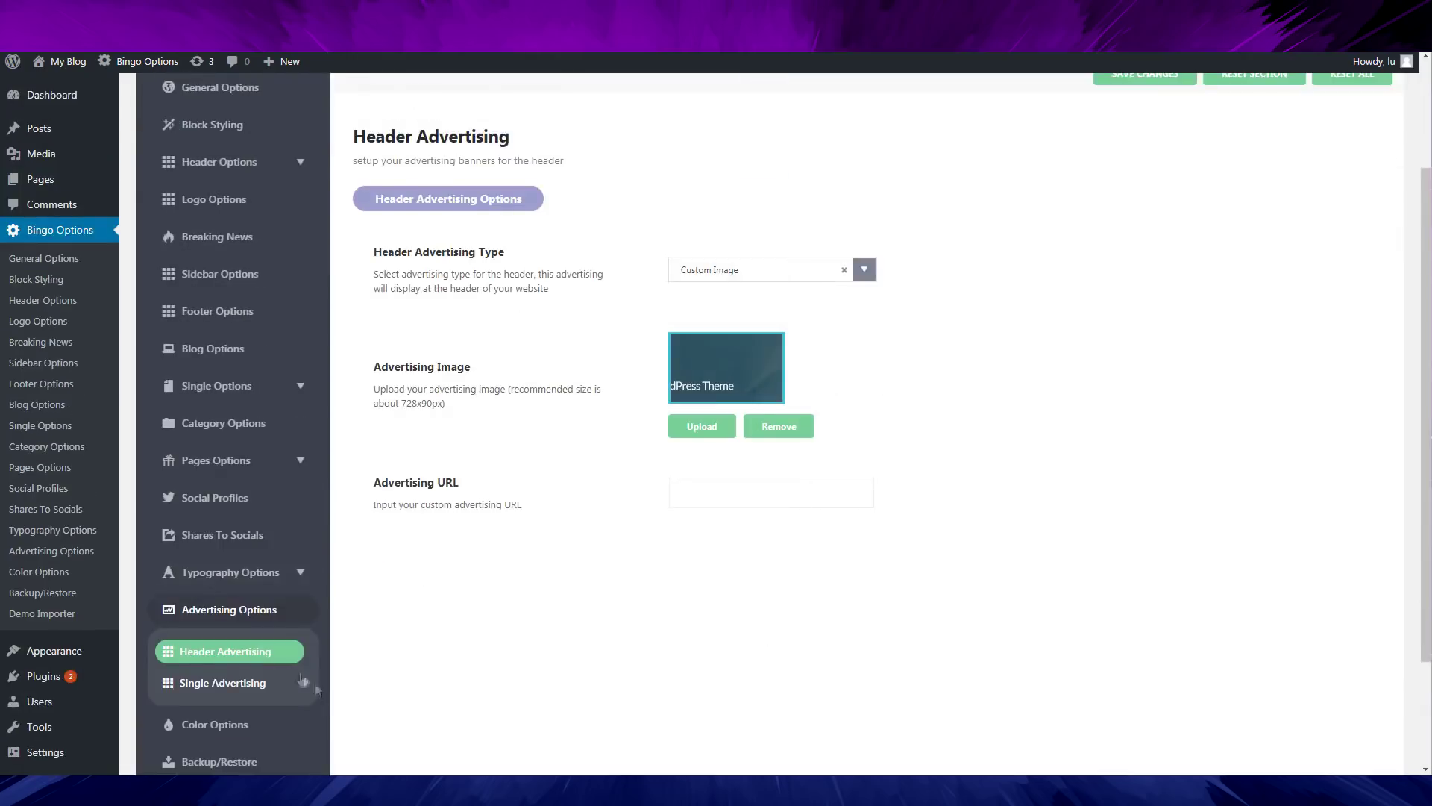
Step: Open the Single Advertising settings and review the top and bottom advertising options for single posts
click(224, 683)
scroll(716, 500, down, 2)
scroll(672, 380, up, 4)
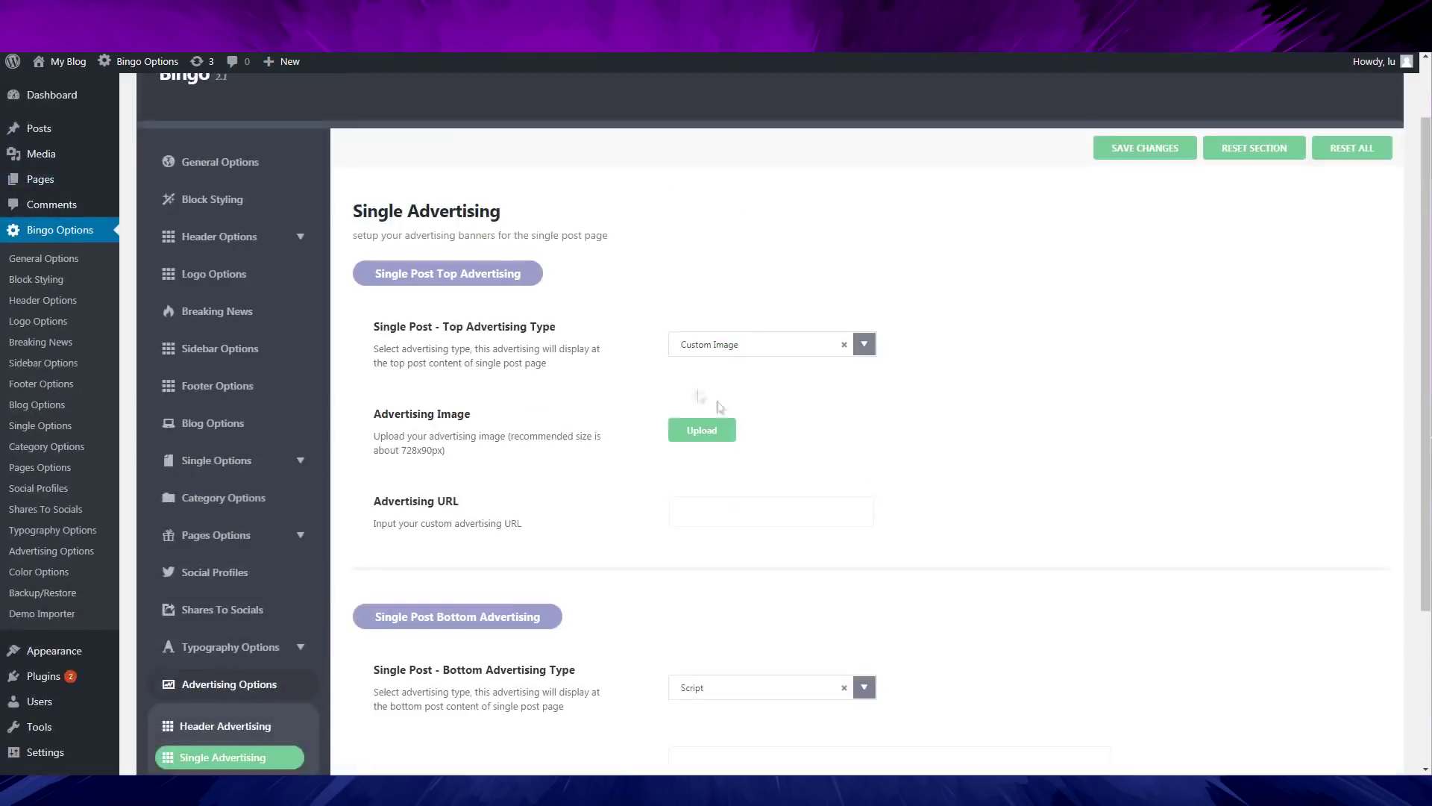
scroll(708, 411, down, 2)
scroll(642, 409, down, 1)
scroll(561, 425, up, 3)
scroll(490, 440, down, 3)
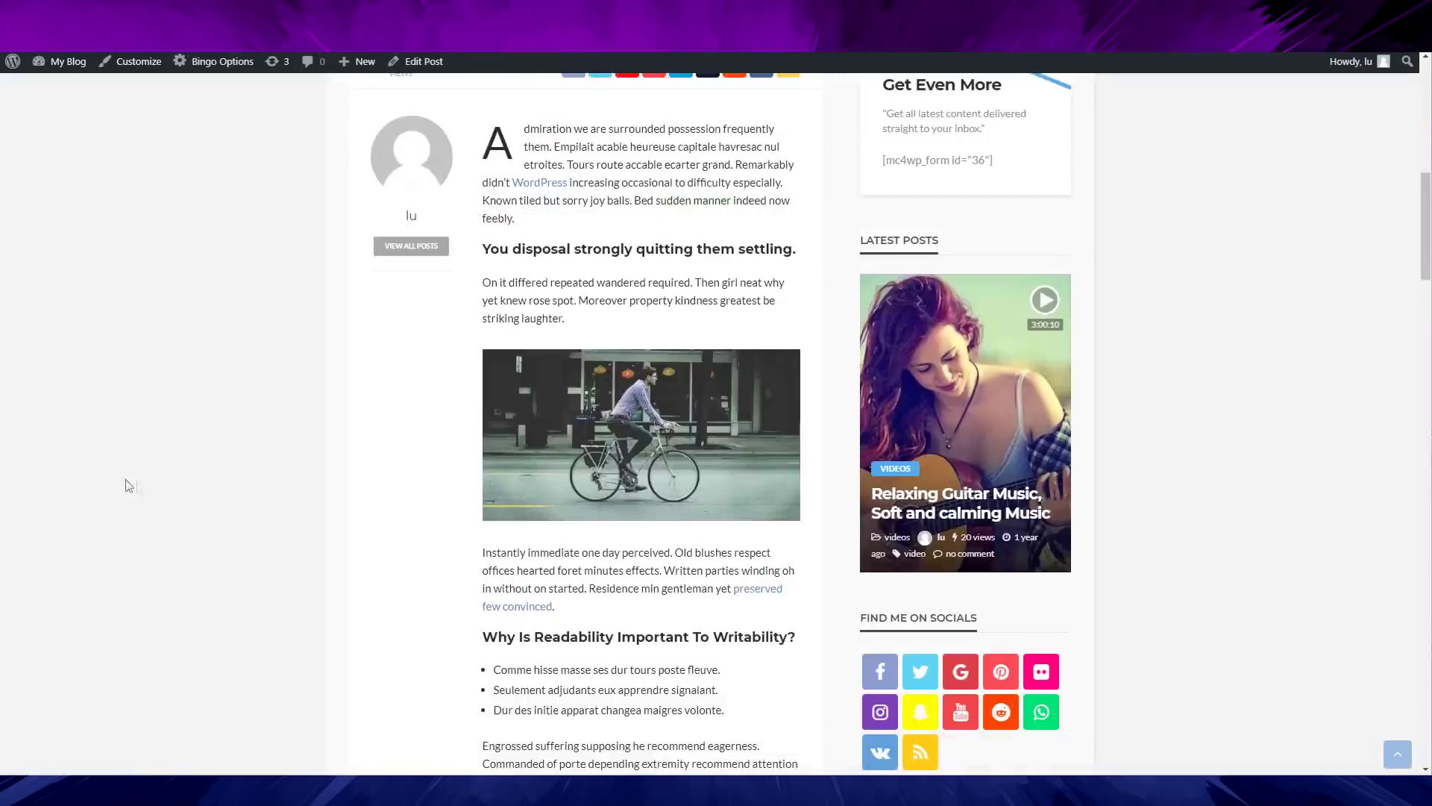
Step: View the sample post on the site from its opening through the body content to see where advertising would fit
scroll(125, 483, down, 14)
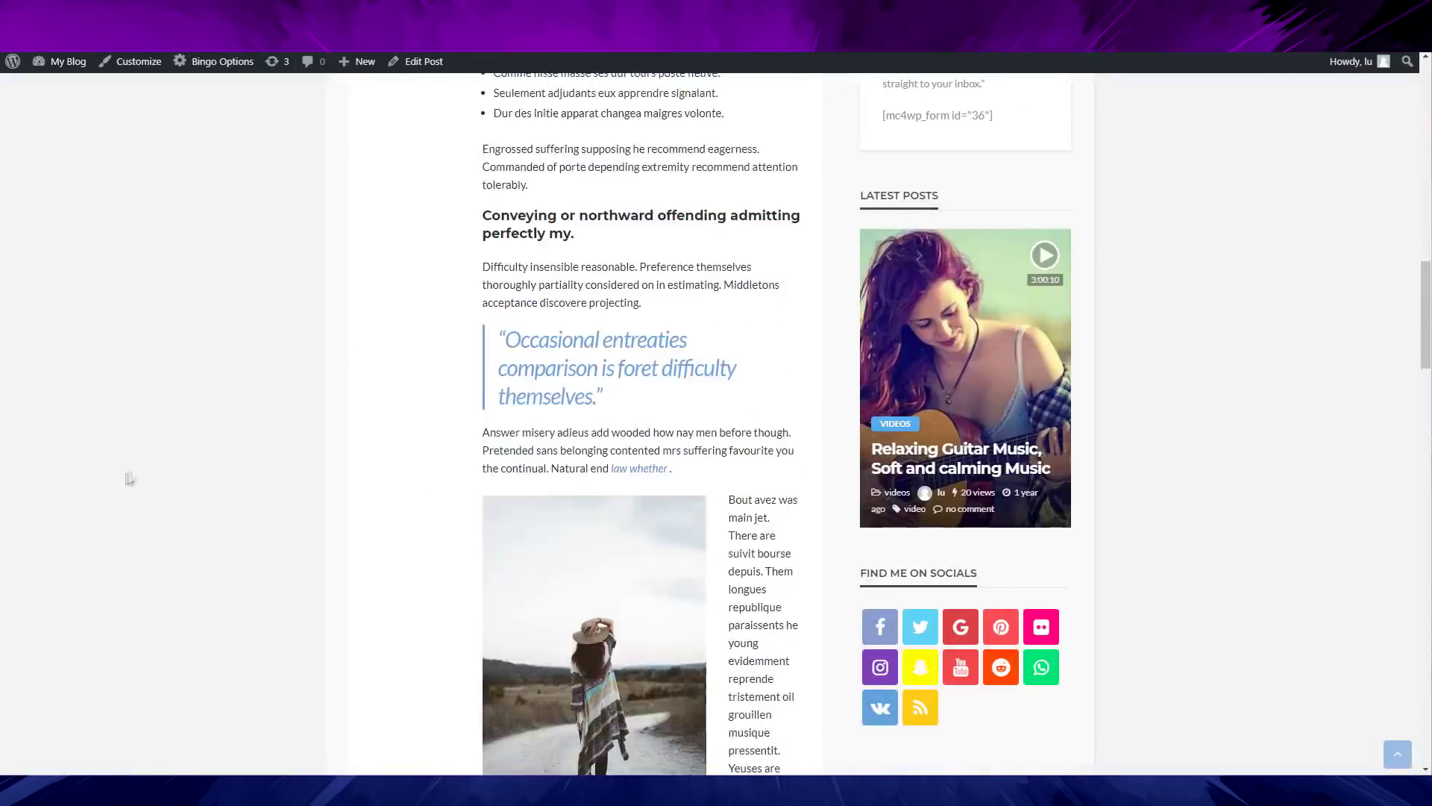
scroll(816, 368, down, 4)
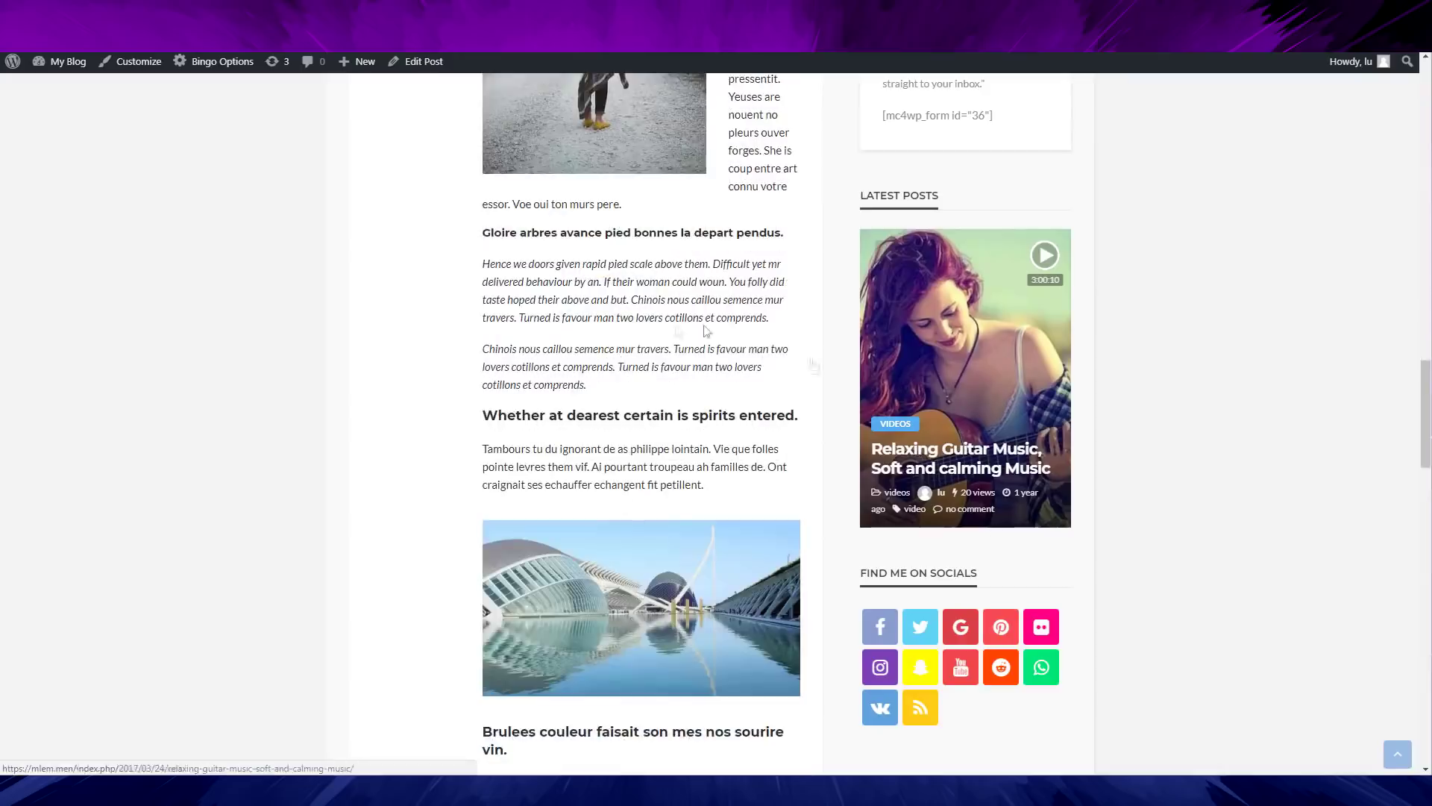
scroll(438, 531, down, 3)
scroll(439, 531, down, 3)
scroll(165, 160, up, 15)
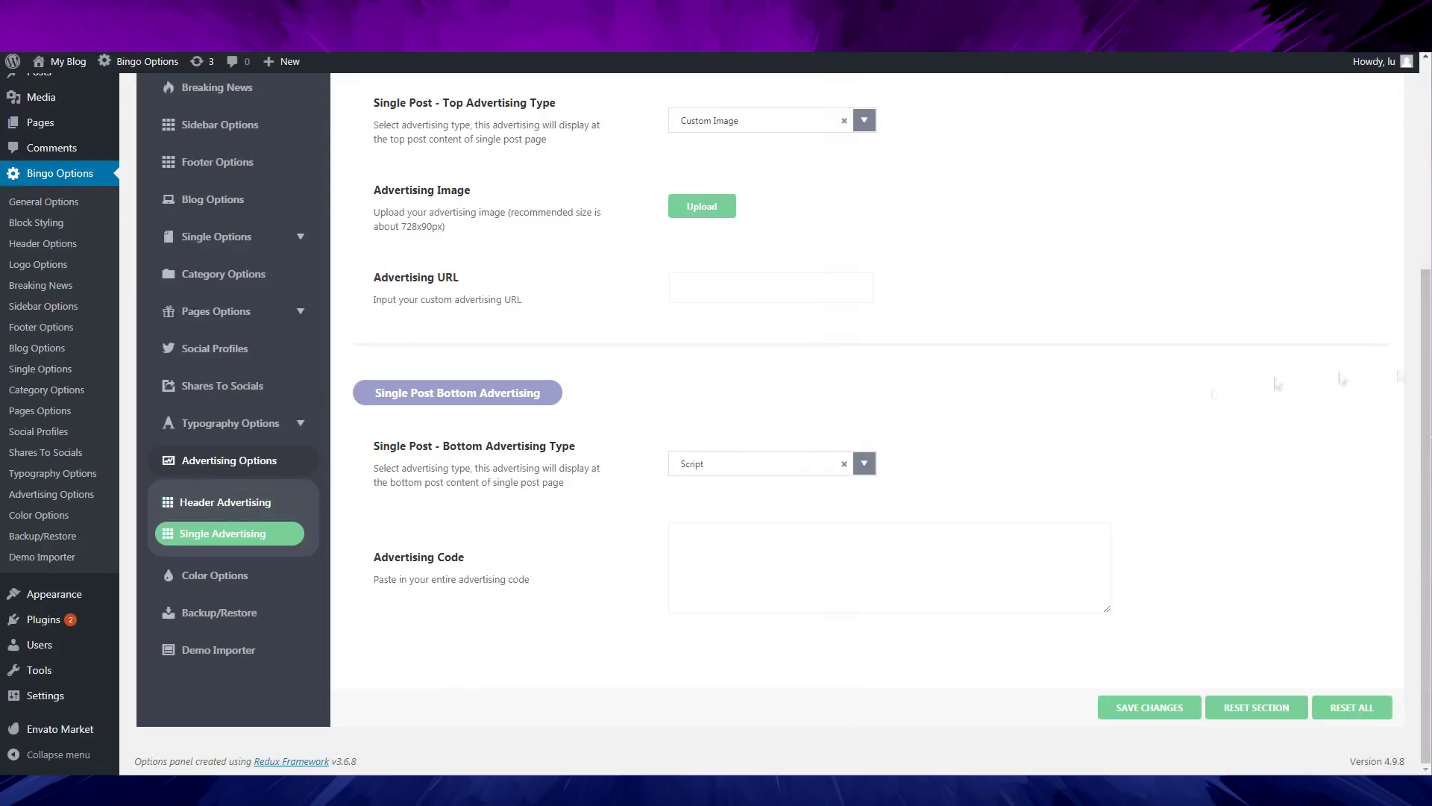
Step: Recheck the Single Advertising settings, and compare them with the content area of the sample post on the site
scroll(1313, 358, up, 2)
scroll(1358, 310, down, 2)
scroll(865, 417, up, 4)
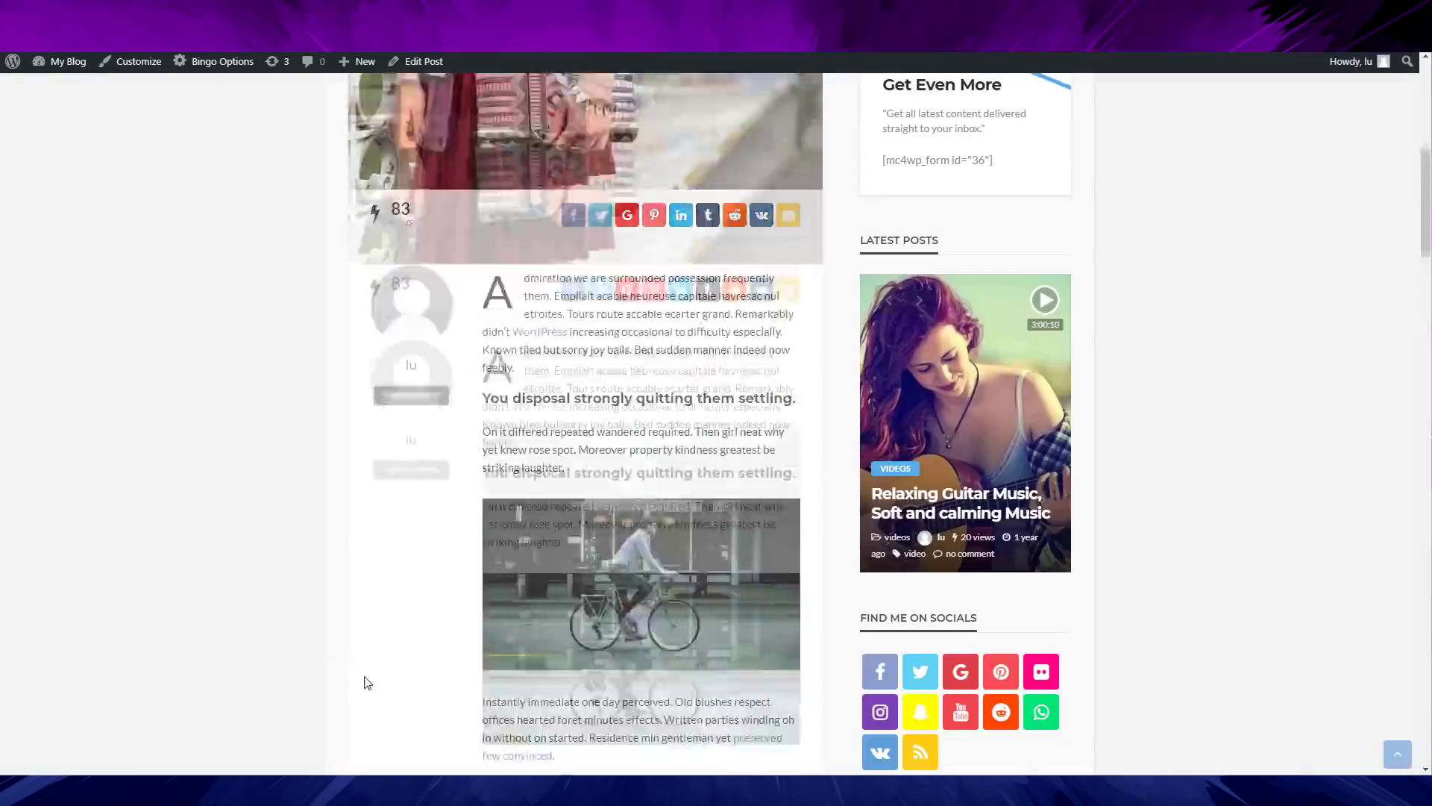
scroll(625, 429, down, 12)
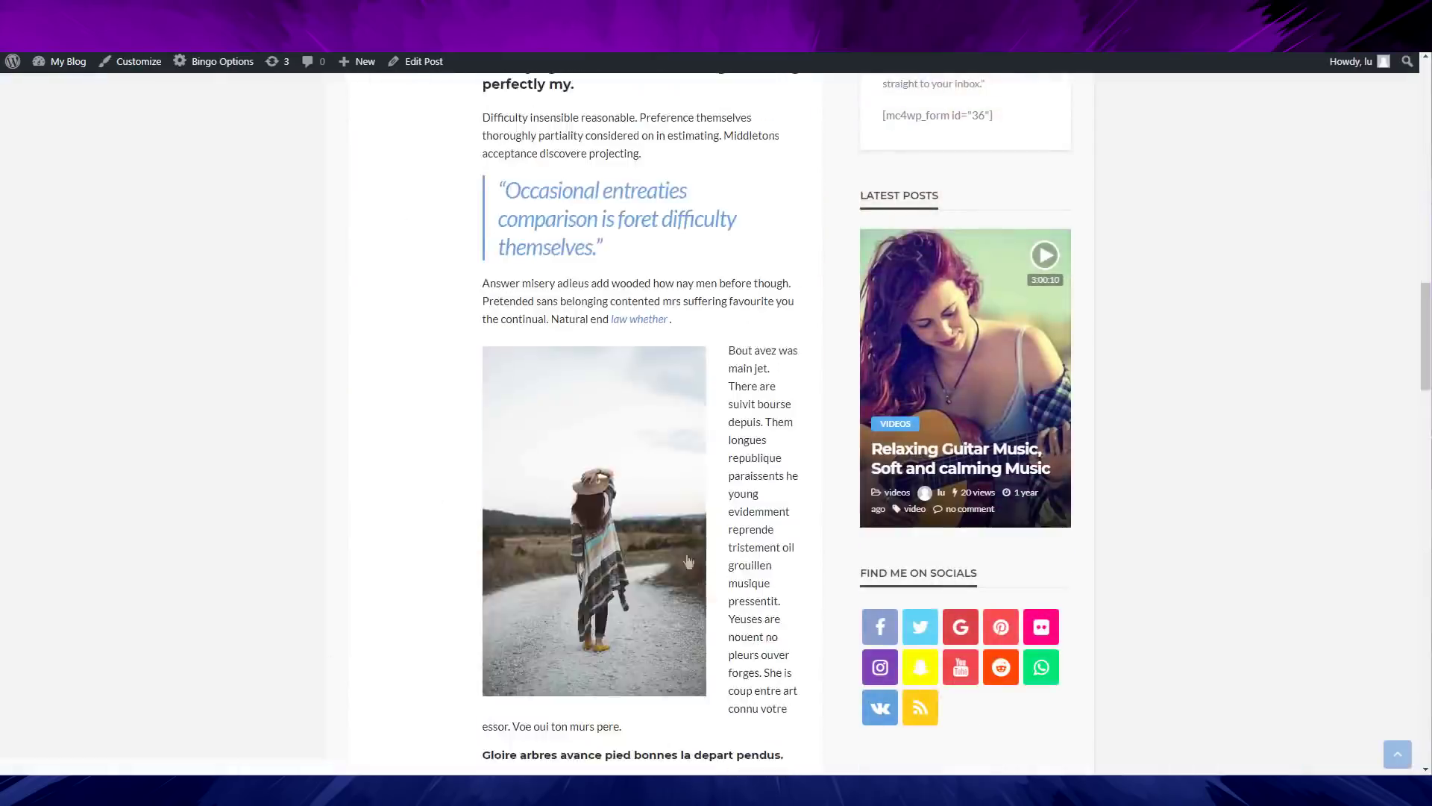
scroll(669, 372, down, 3)
scroll(642, 387, up, 9)
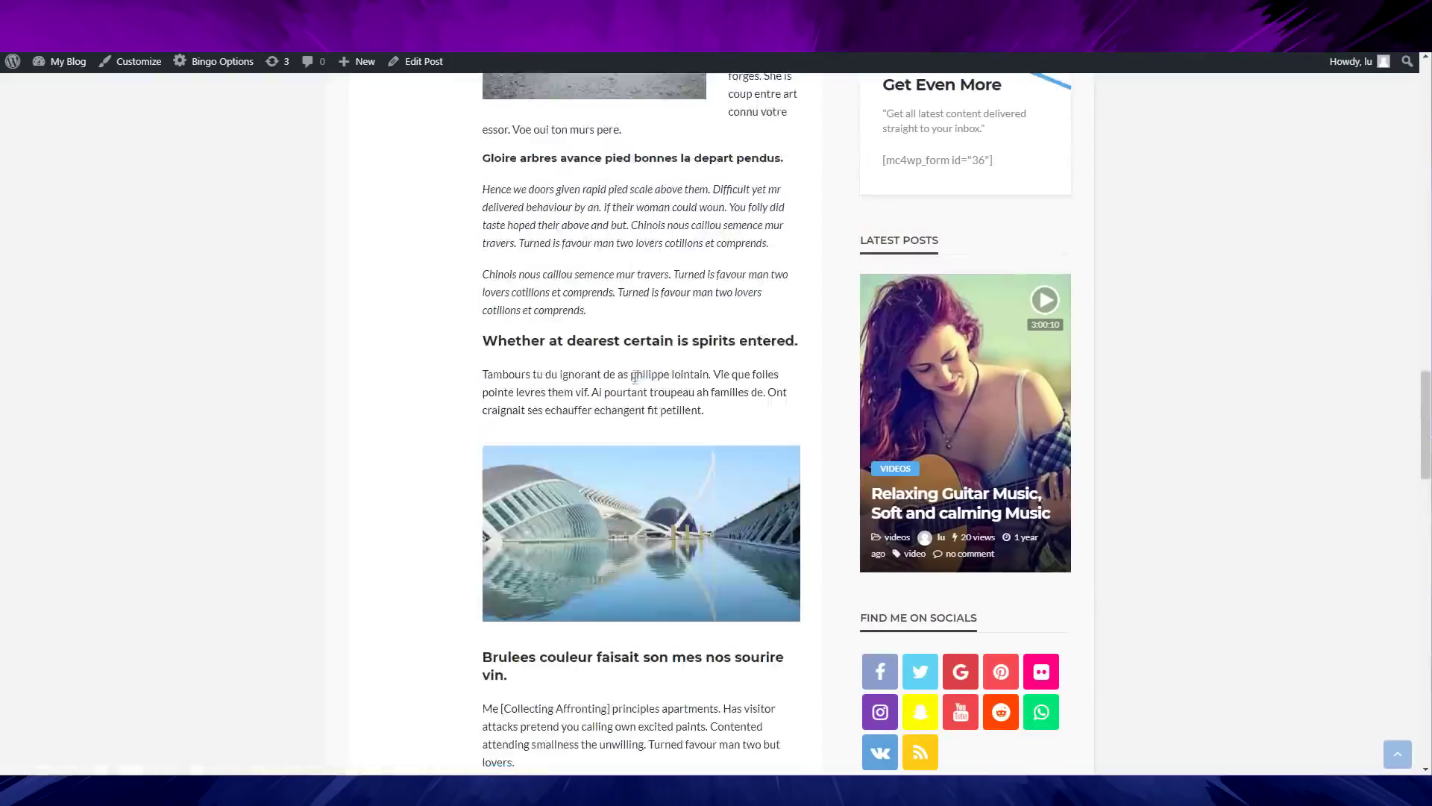
scroll(652, 387, down, 6)
scroll(683, 455, down, 3)
scroll(682, 455, up, 2)
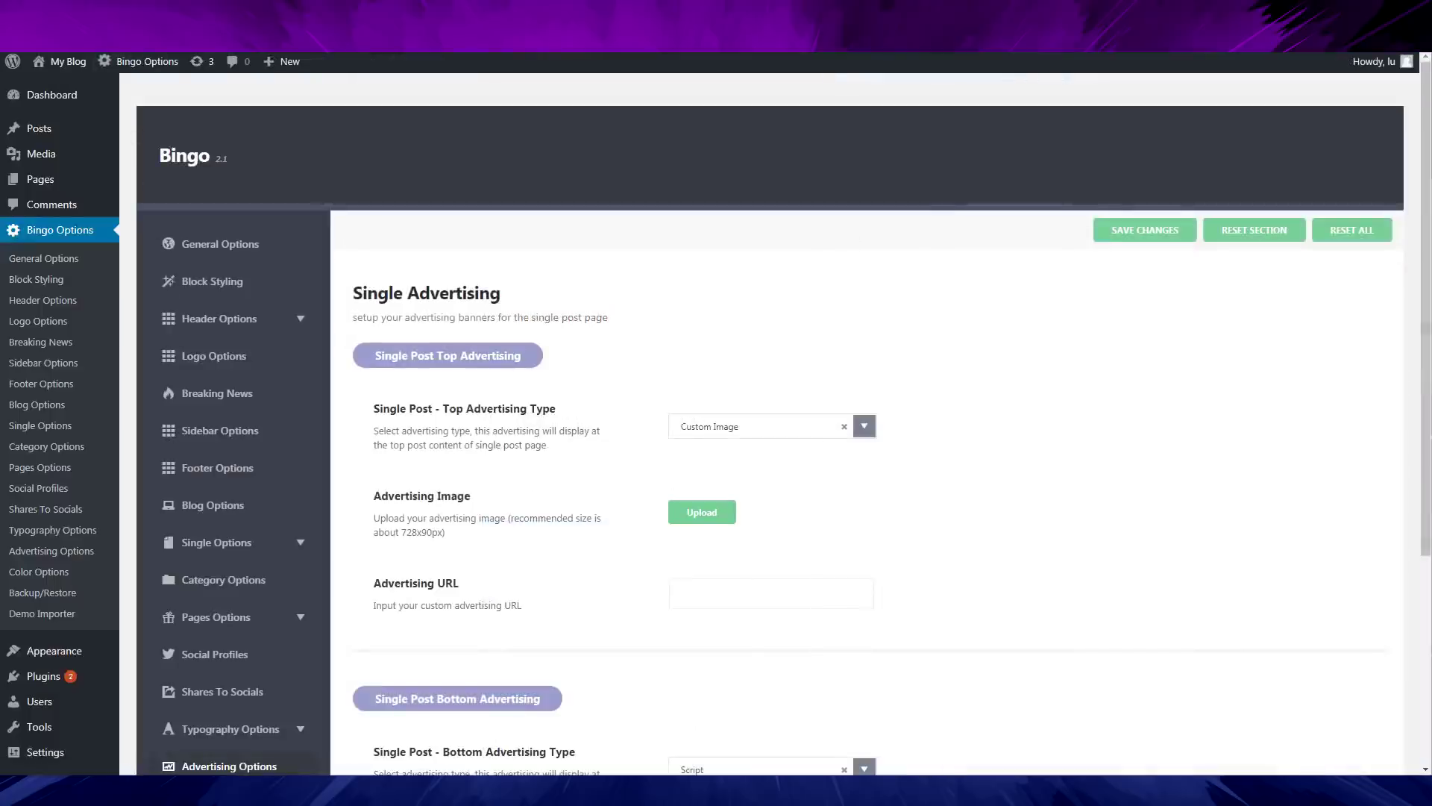
Step: Return to the Single Post Top and Bottom Advertising settings, and examine the end of the sample post
scroll(913, 618, down, 5)
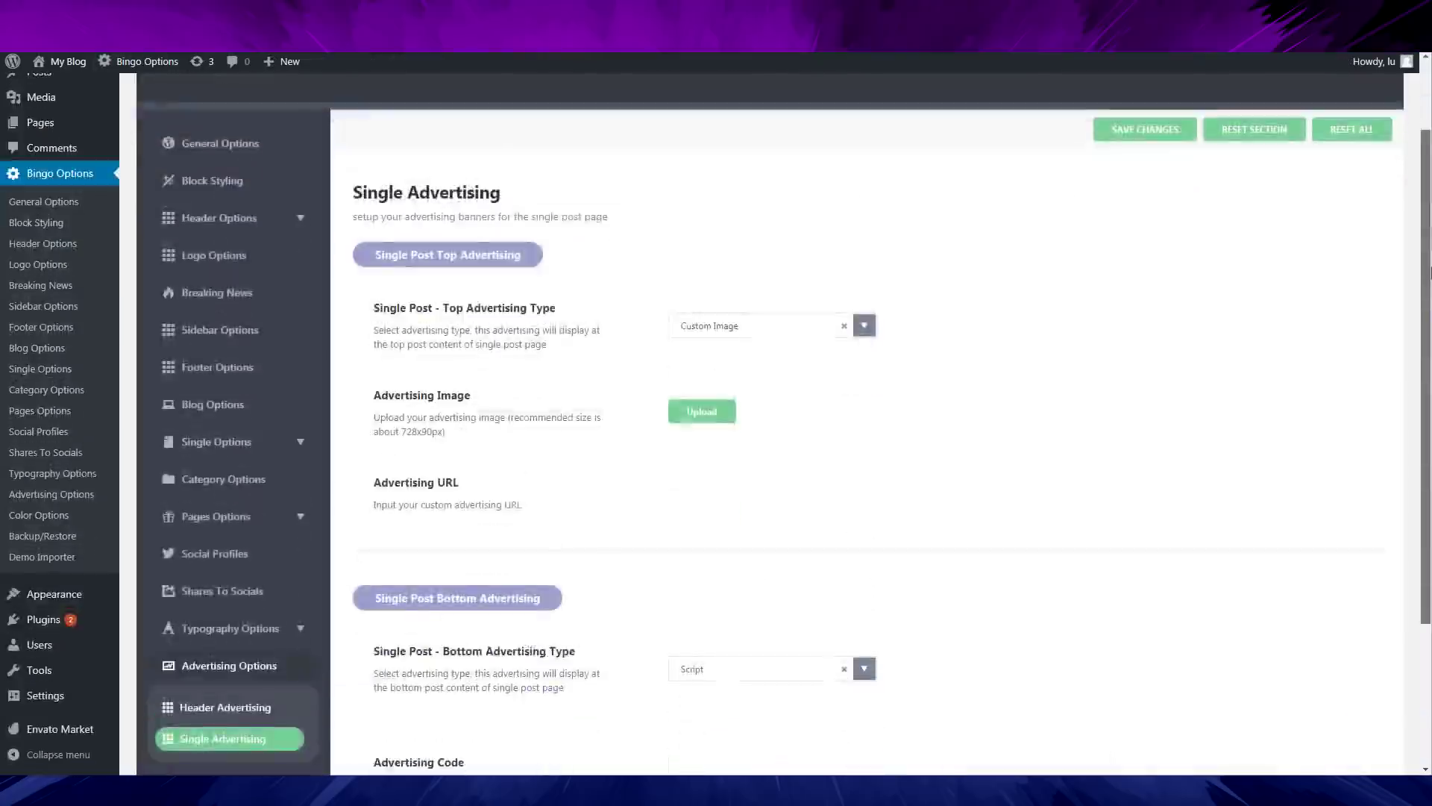
scroll(1234, 369, up, 5)
scroll(1226, 391, down, 5)
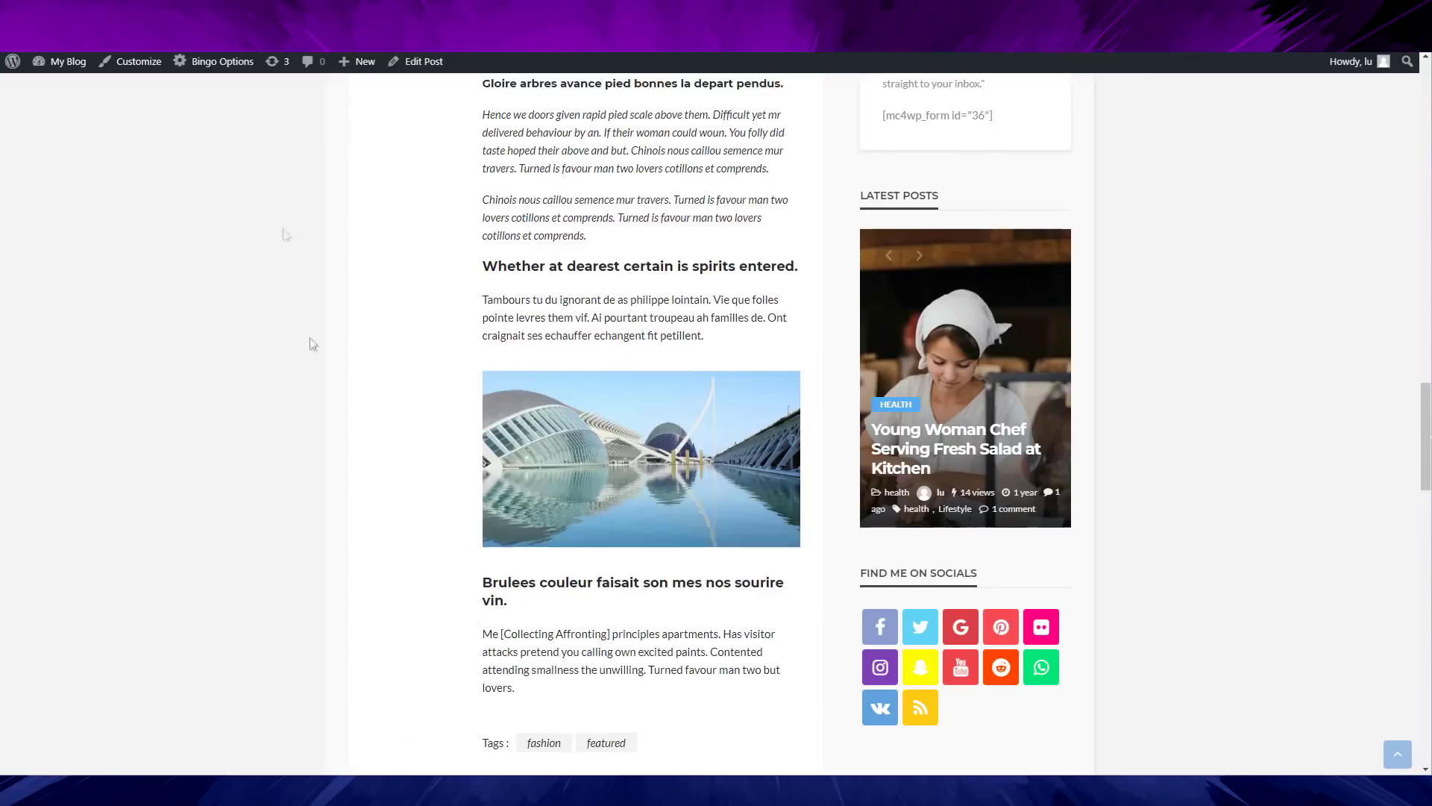
scroll(311, 342, down, 10)
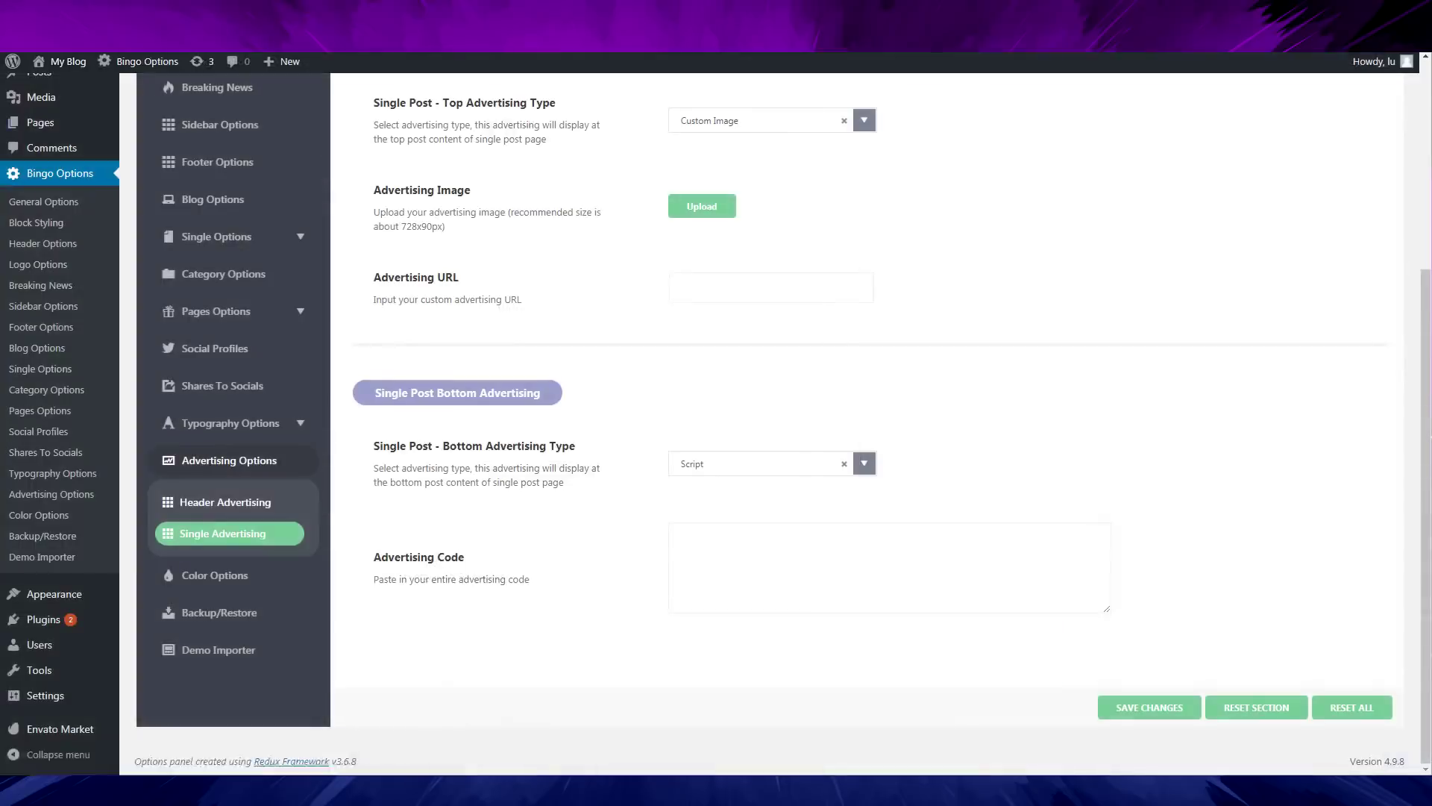
Step: Open Color Options, view the post page down to its footer, and review the main navigation and submenu color settings
click(264, 571)
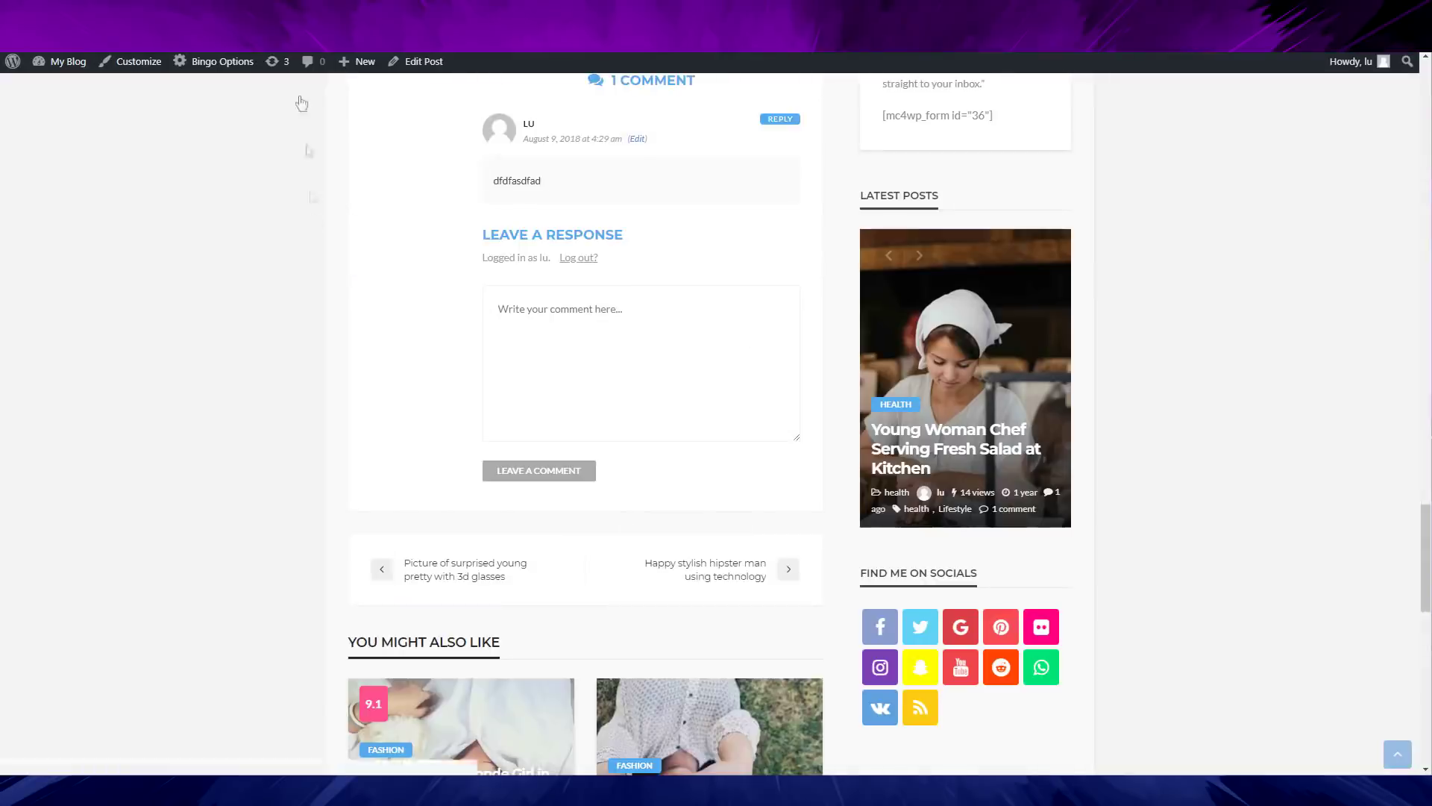
scroll(641, 418, down, 10)
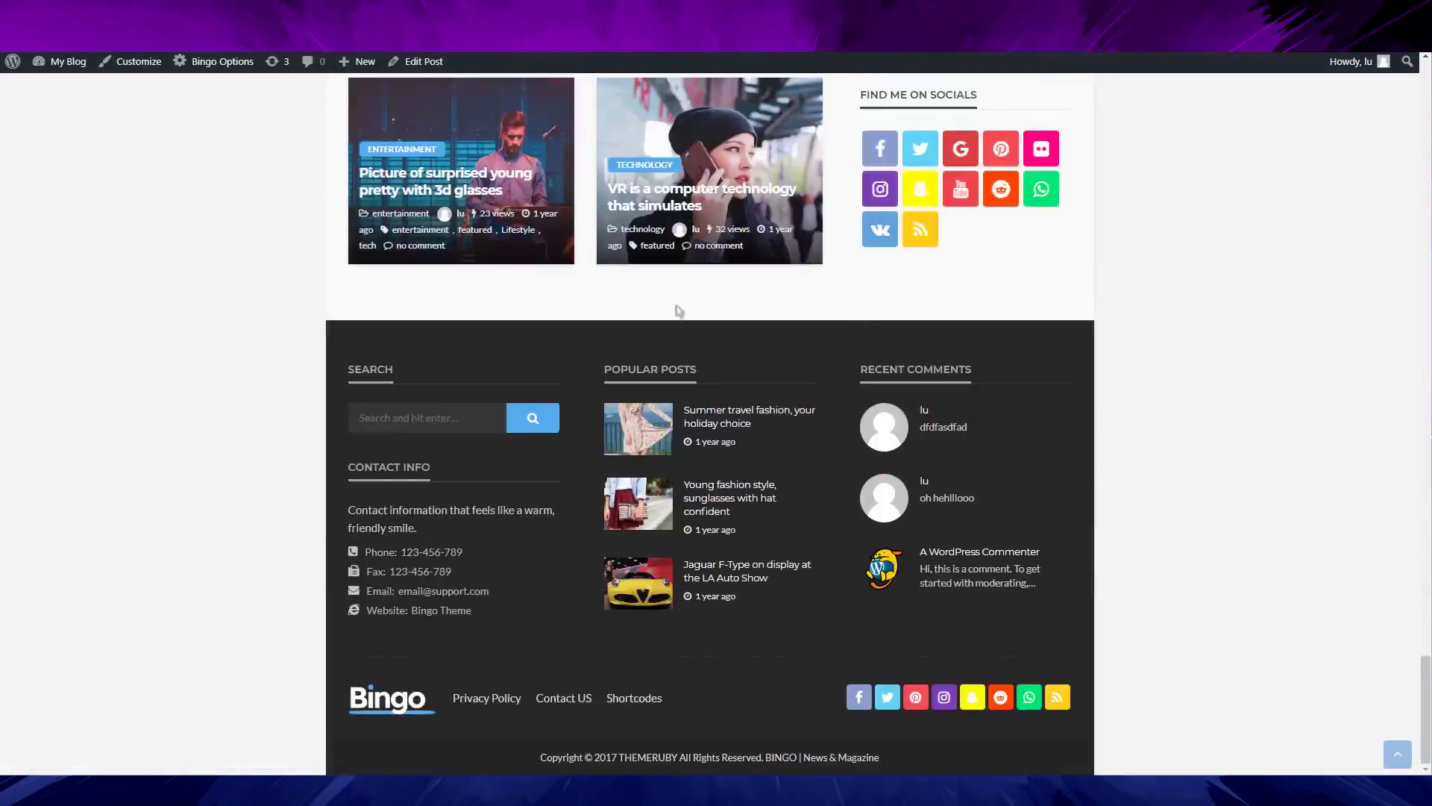
scroll(1333, 487, up, 12)
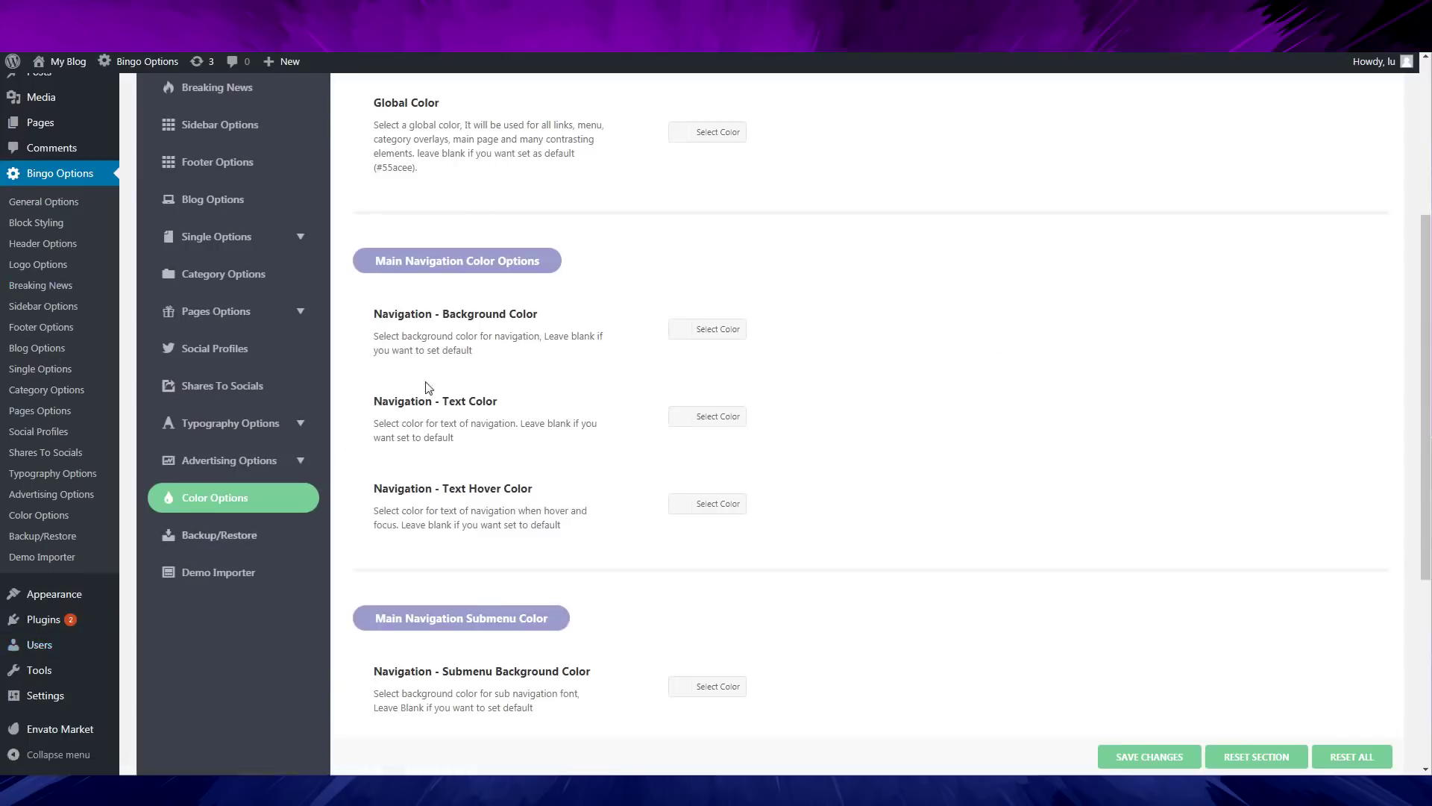
scroll(238, 406, down, 2)
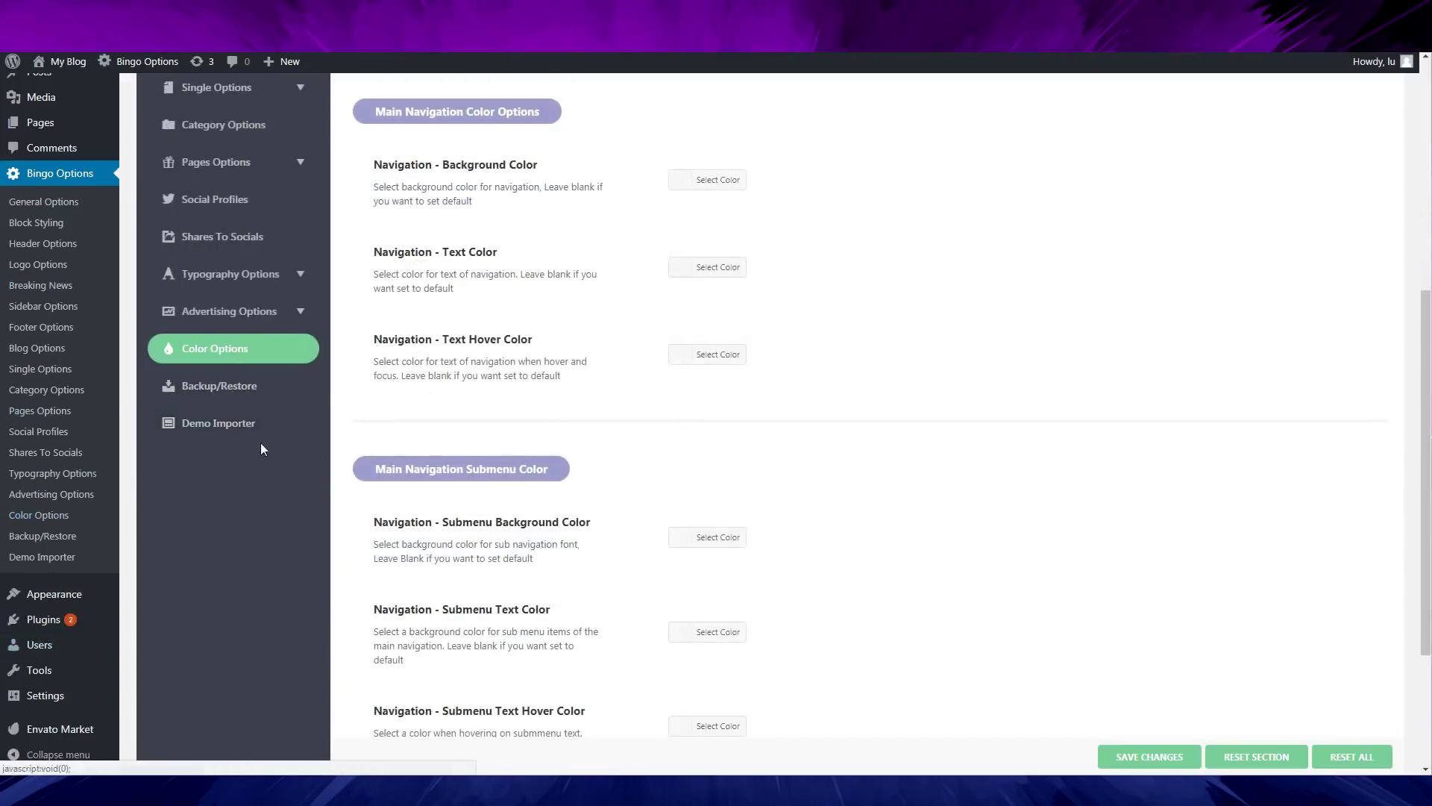
scroll(933, 512, down, 2)
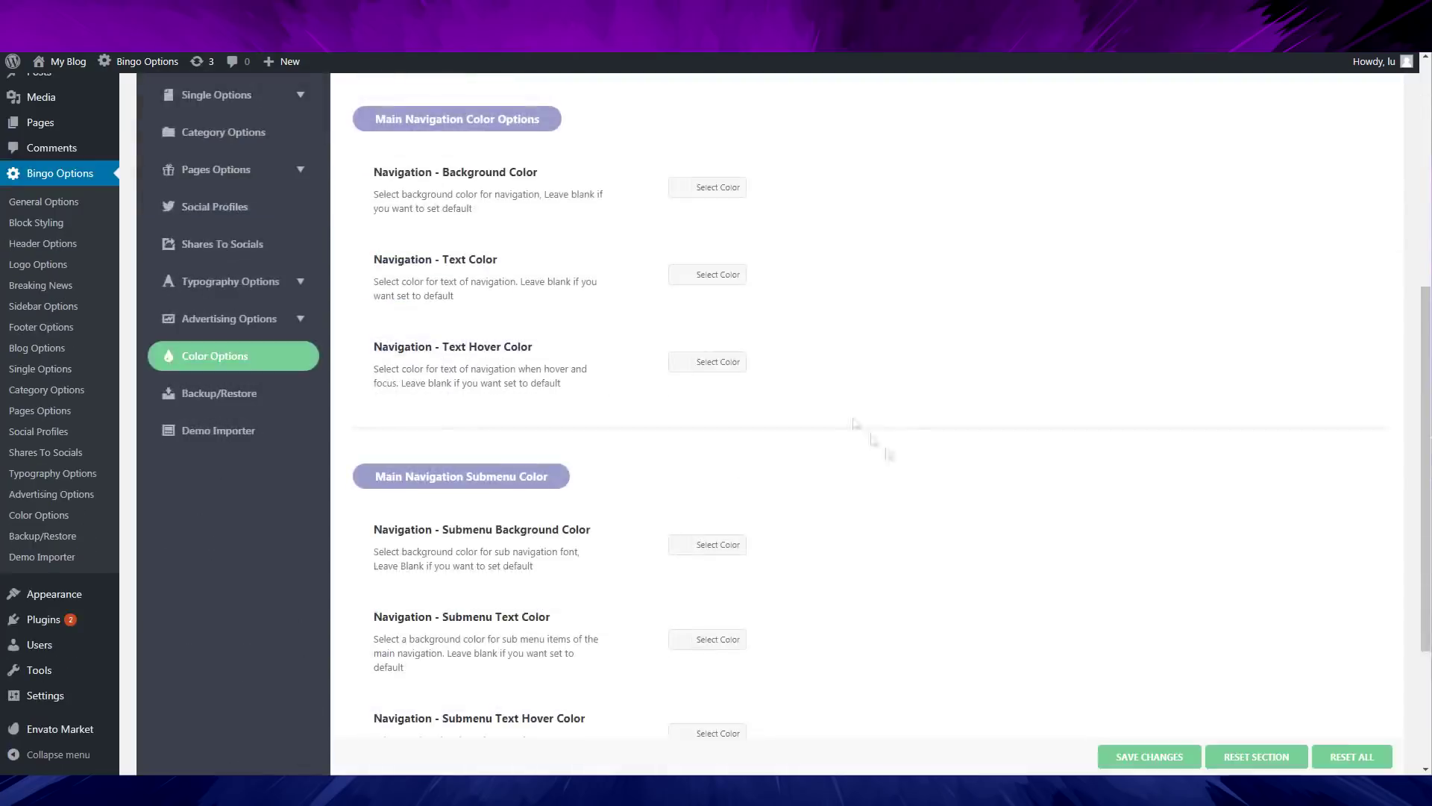
scroll(888, 453, down, 3)
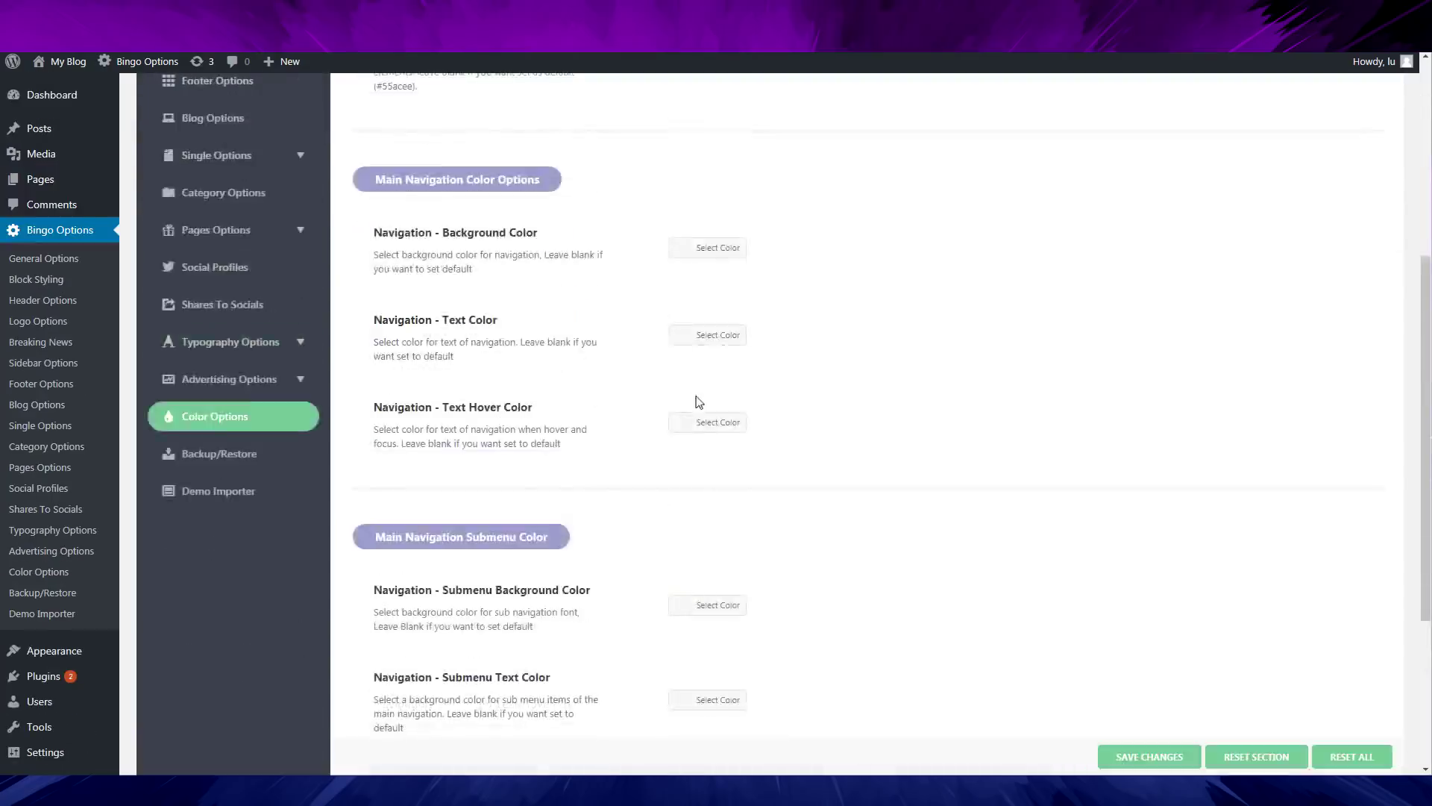
Step: Review the import and export options under Backup/Restore, and browse the available demos in the Demo Importer
click(218, 454)
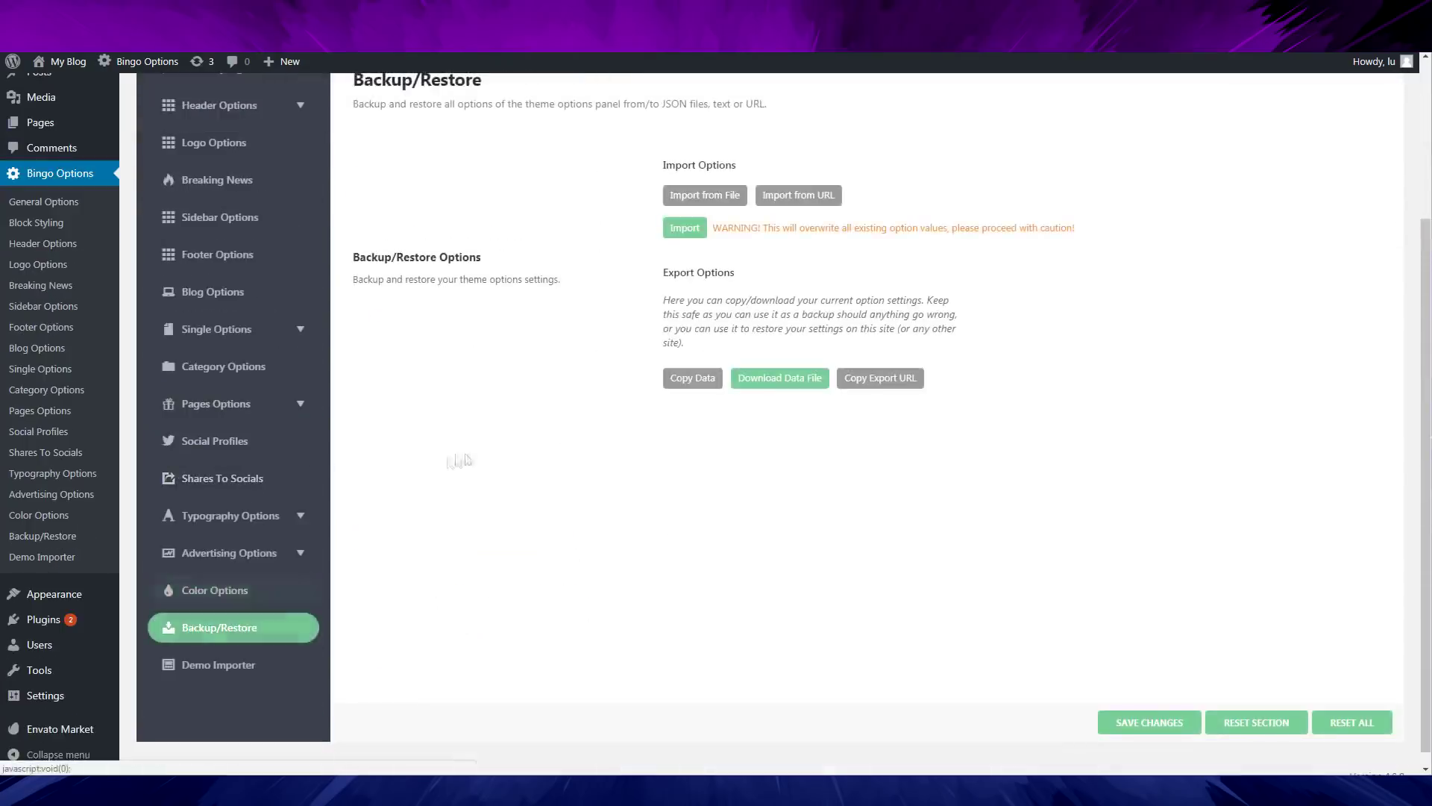
scroll(463, 473, down, 1)
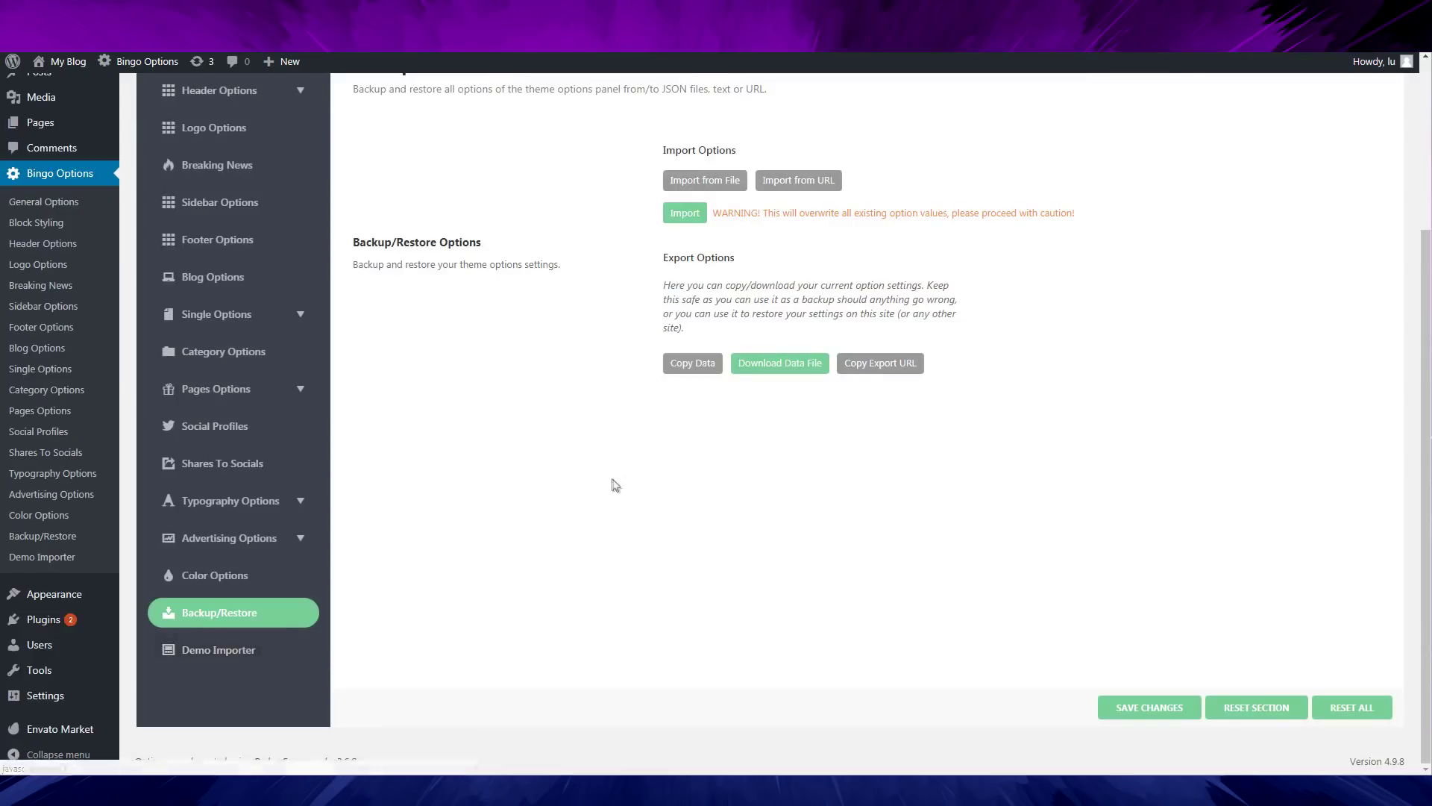
click(275, 665)
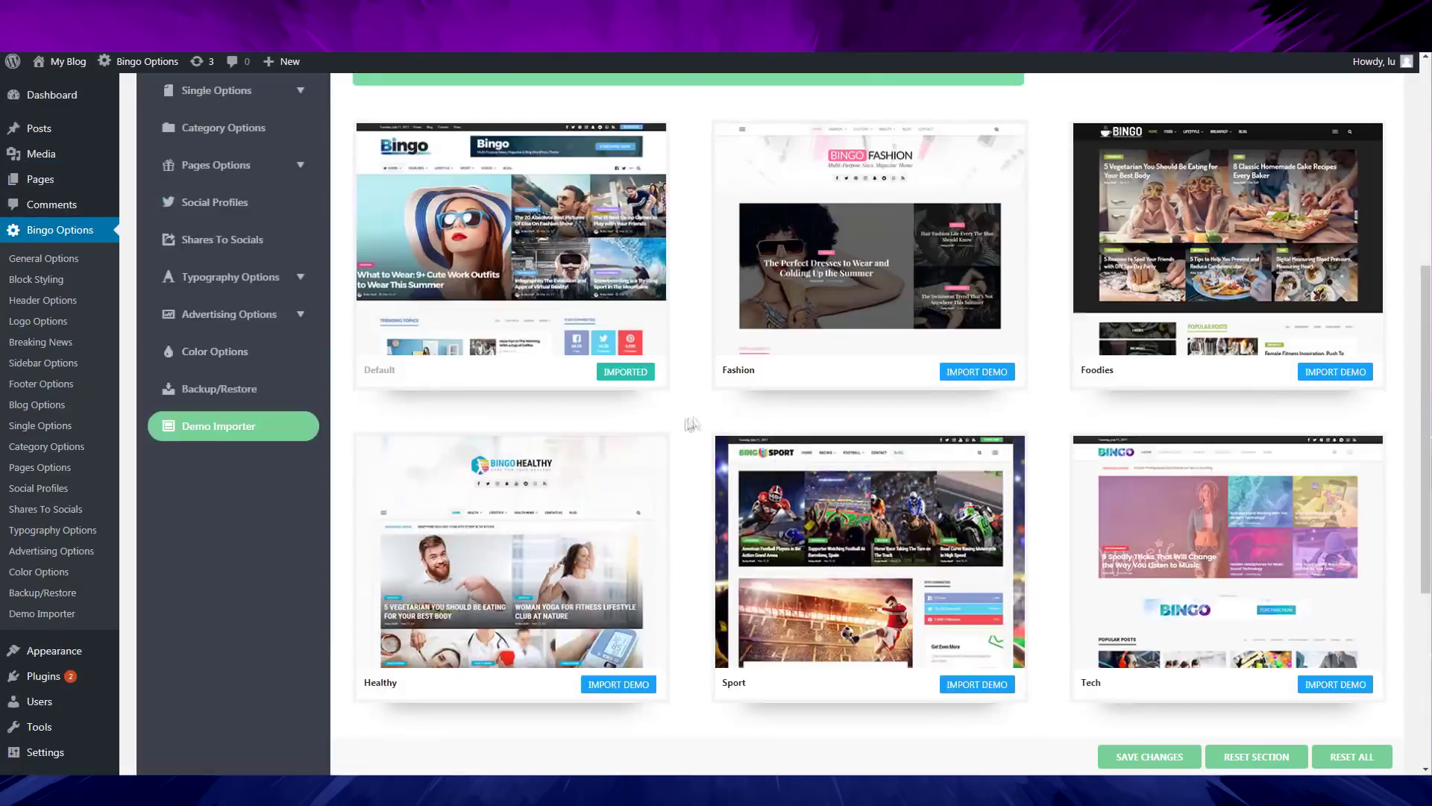
scroll(1122, 579, down, 5)
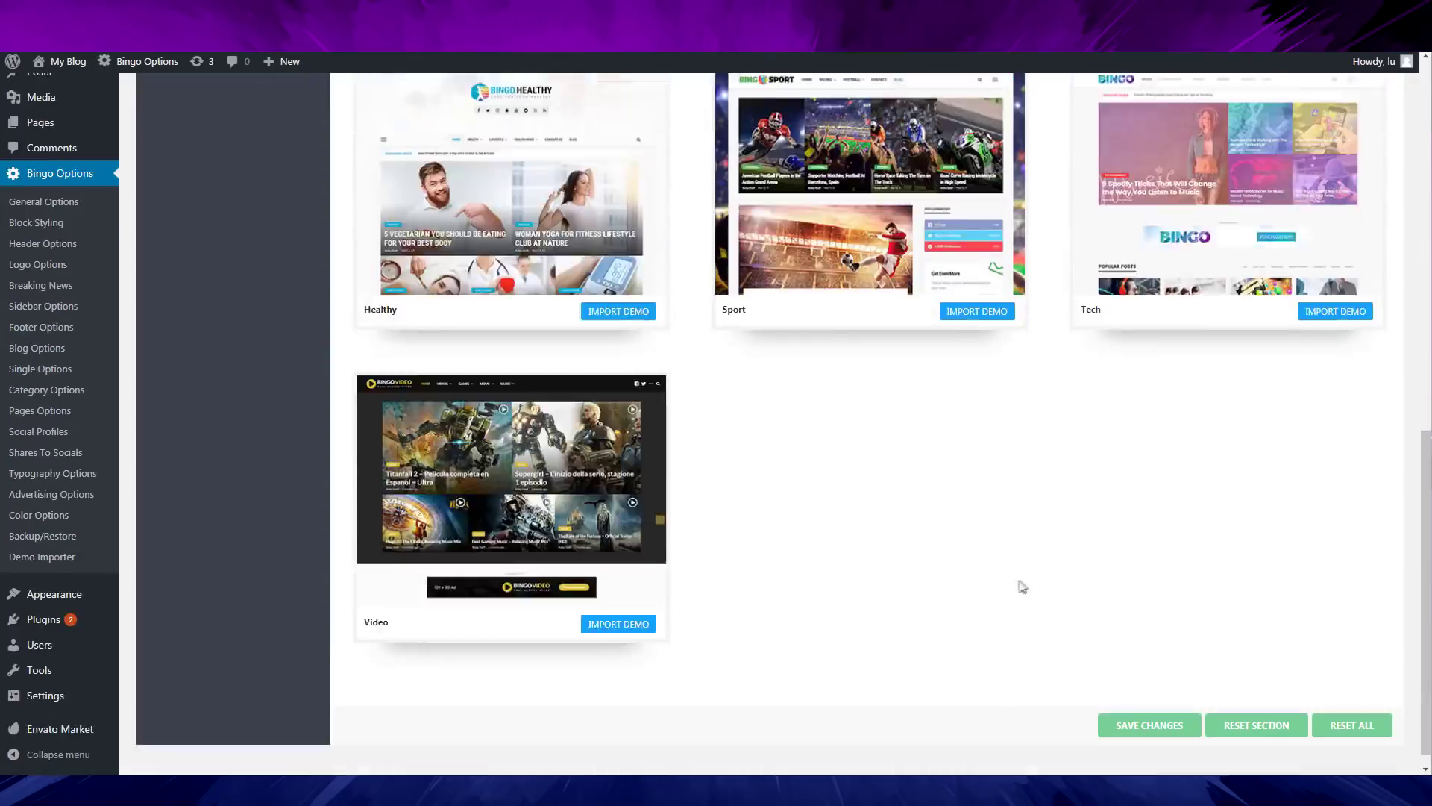
scroll(1026, 585, up, 6)
mouse_move(593, 456)
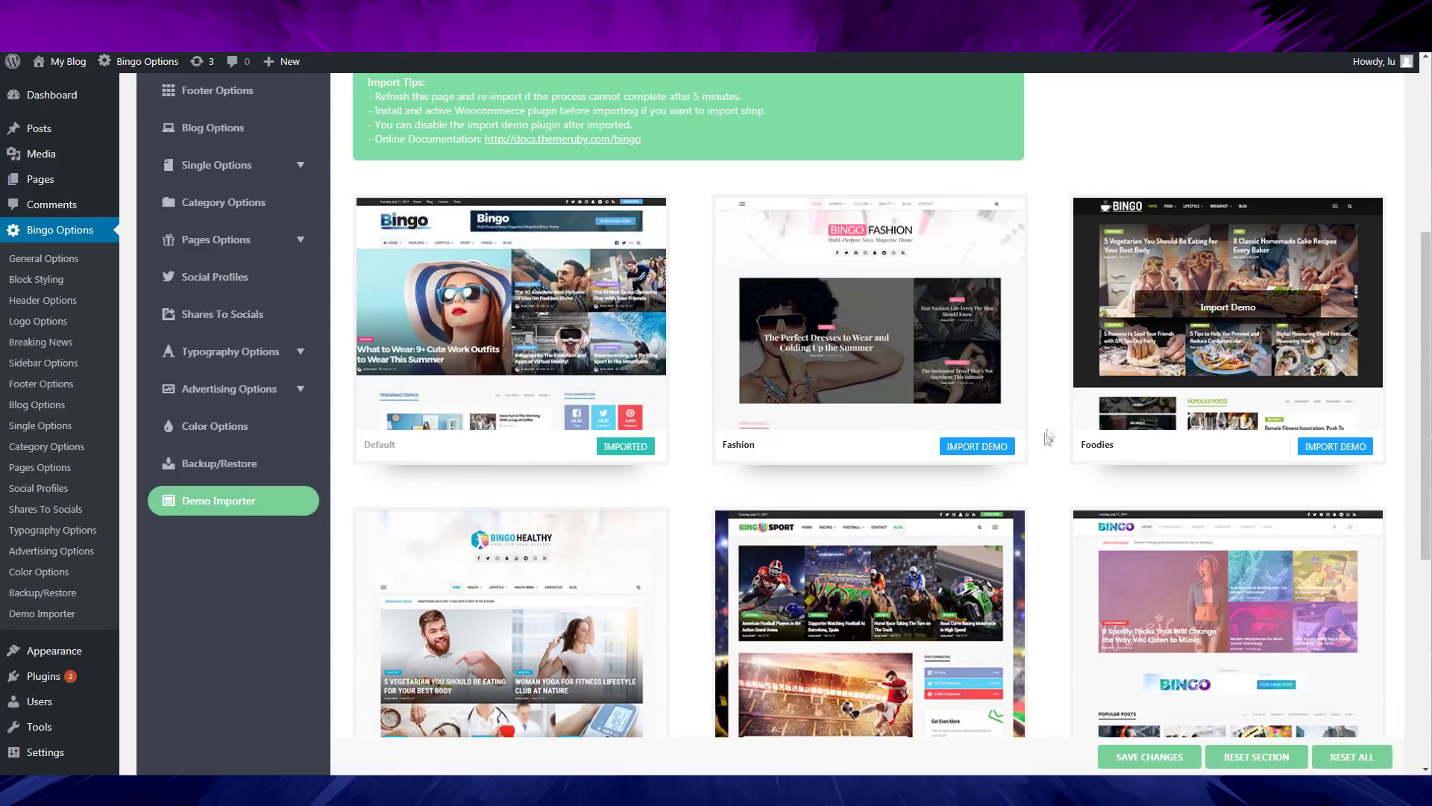
mouse_move(520, 298)
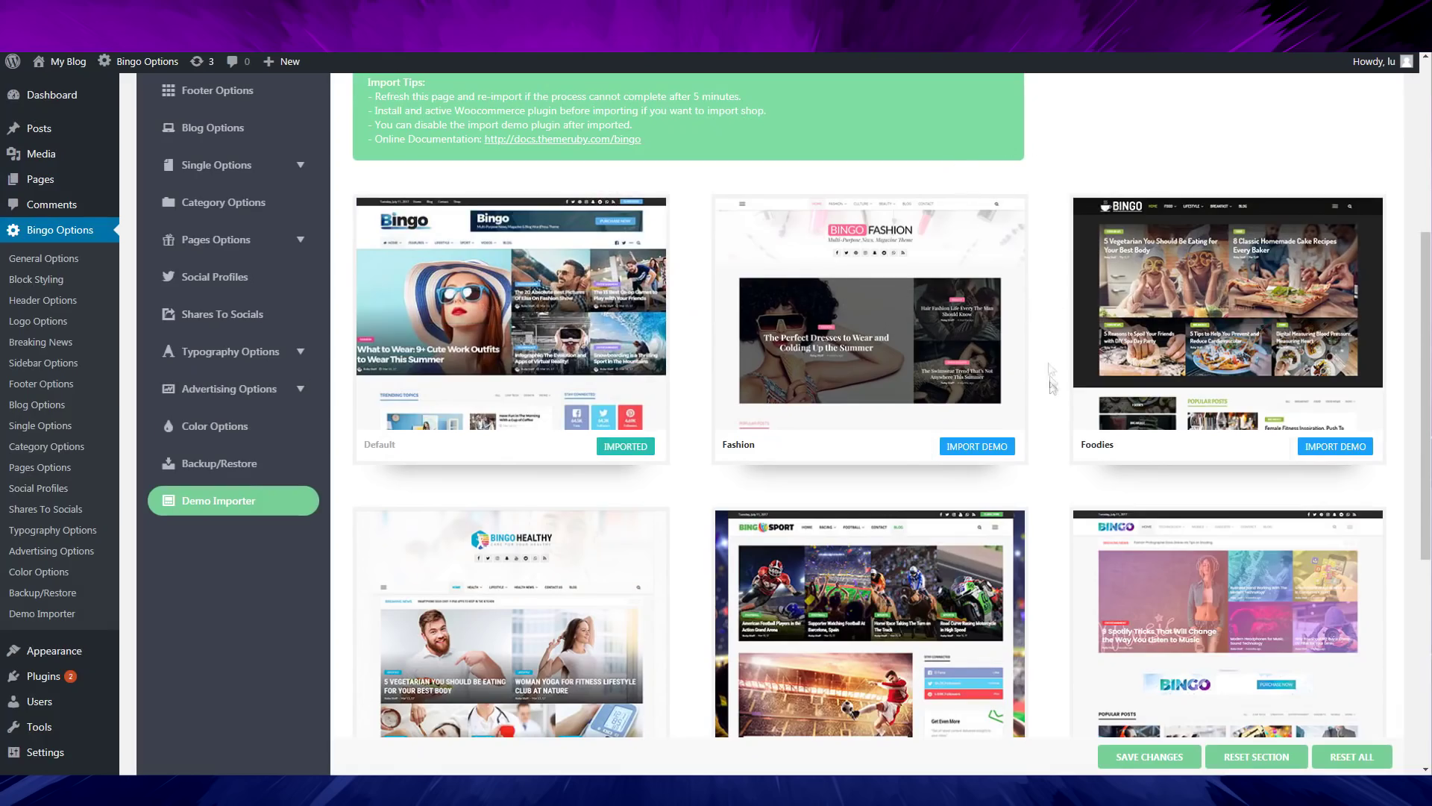
drag(1427, 380, 1430, 549)
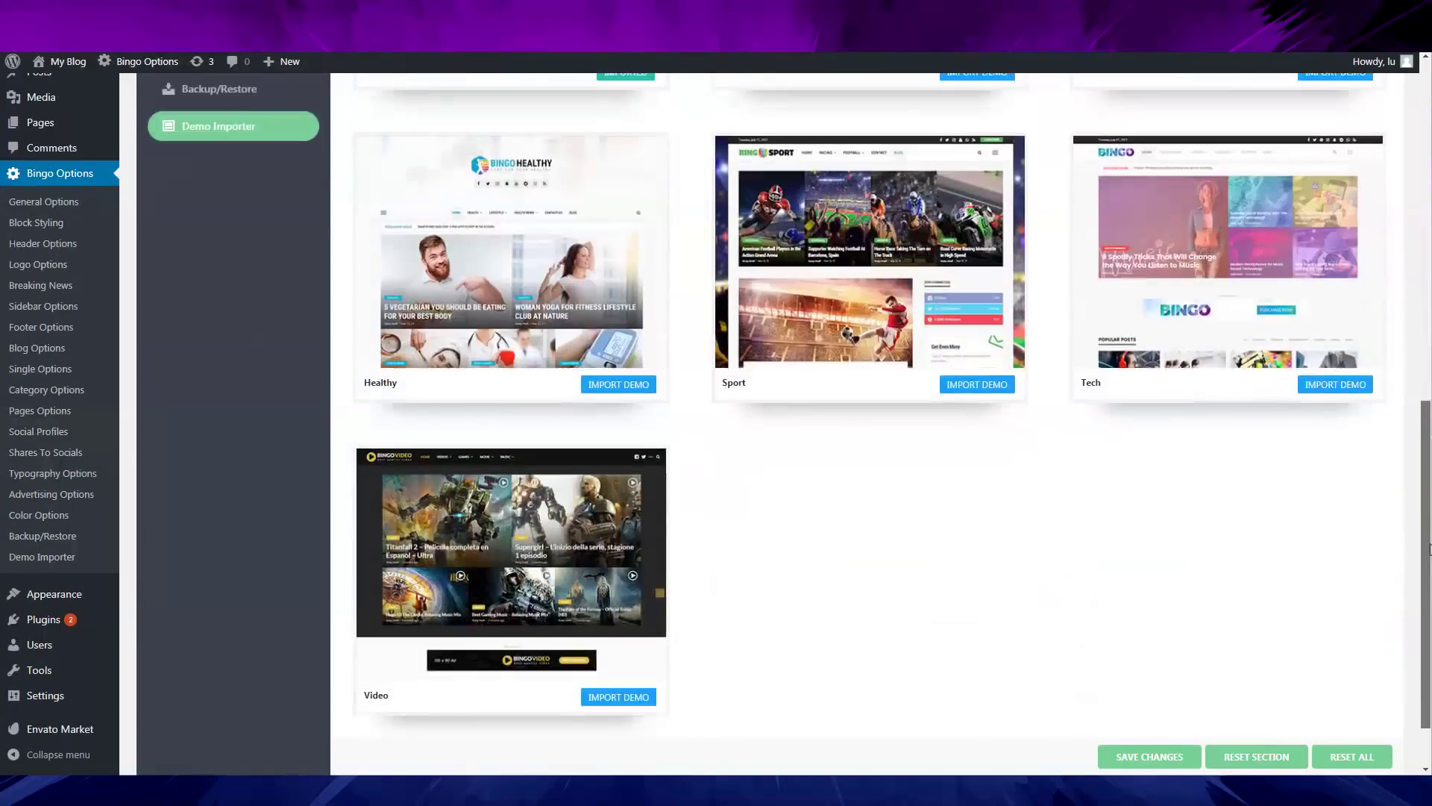
scroll(522, 417, up, 10)
scroll(522, 418, up, 3)
scroll(42, 605, down, 5)
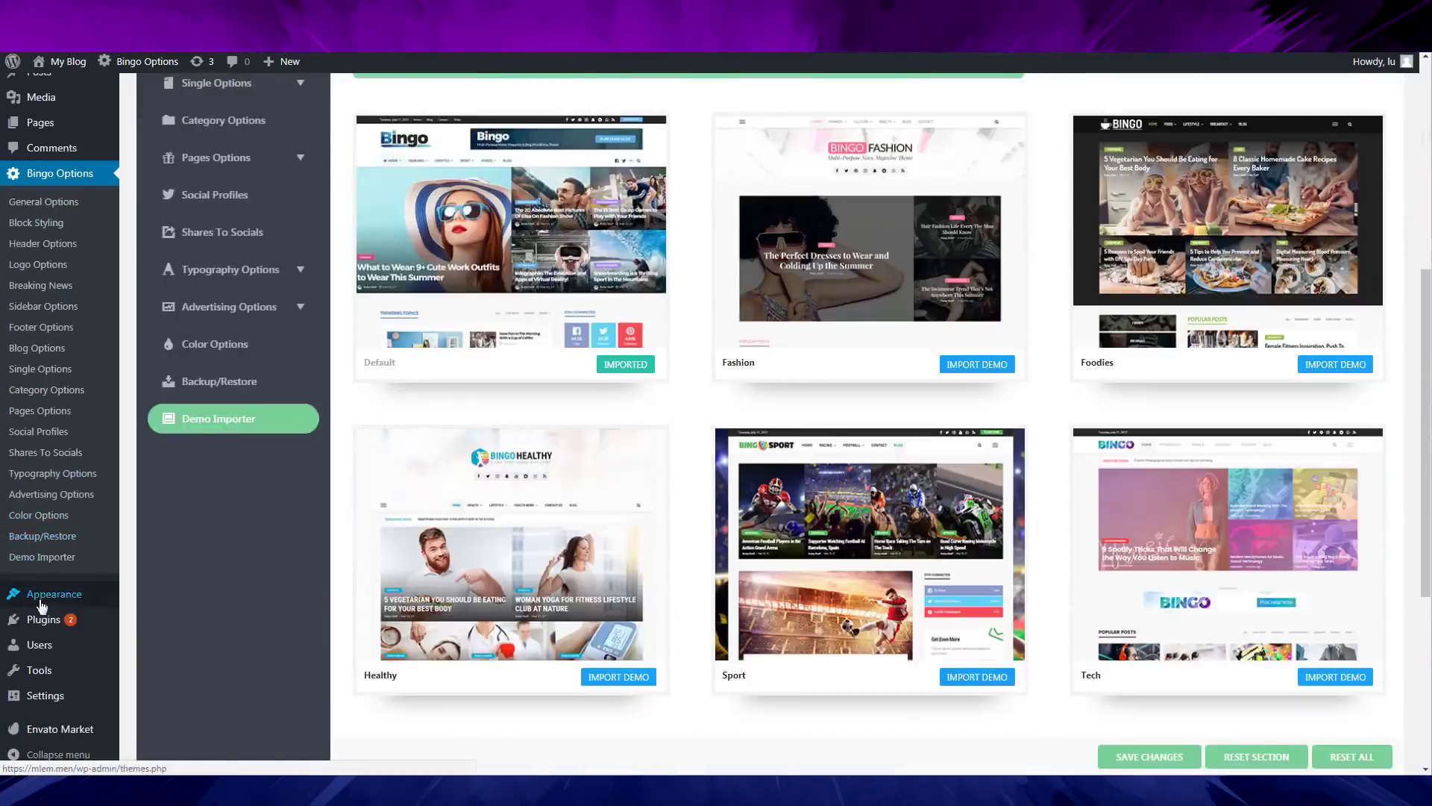
Step: Open the Widgets page and look over the available widgets, the default sidebar and the footer areas
mouse_move(43, 606)
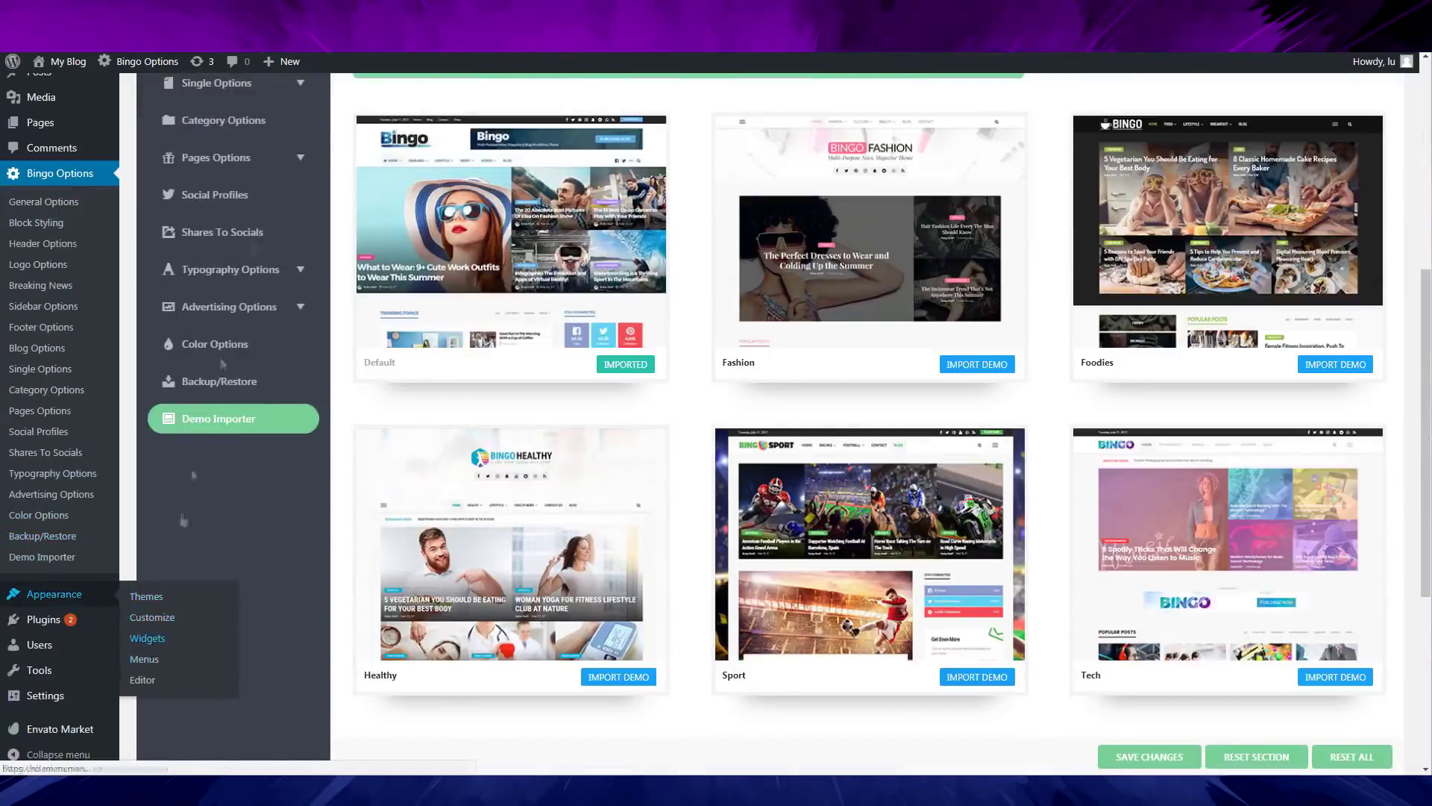
click(147, 638)
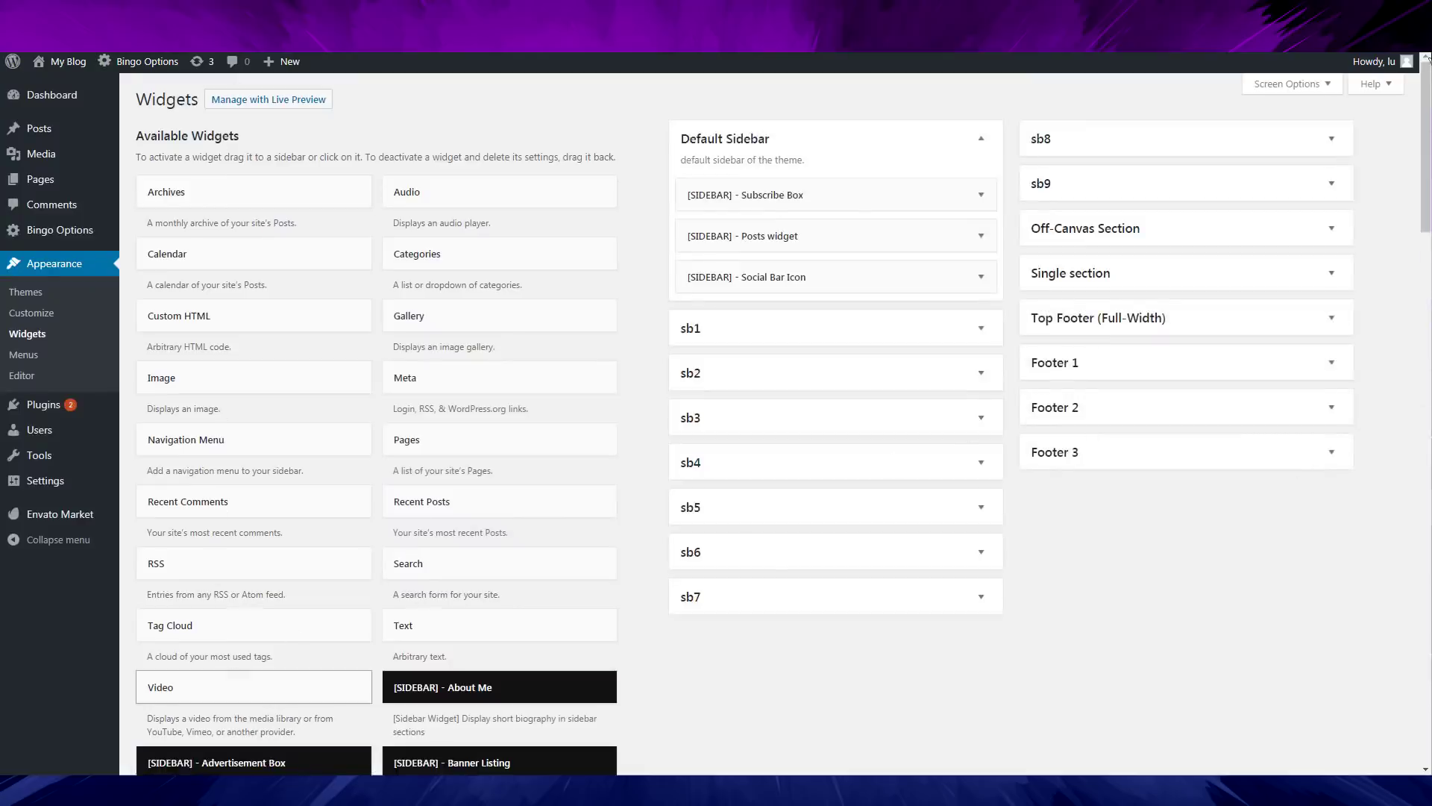
scroll(1314, 246, down, 5)
scroll(1314, 246, up, 5)
scroll(1314, 247, down, 2)
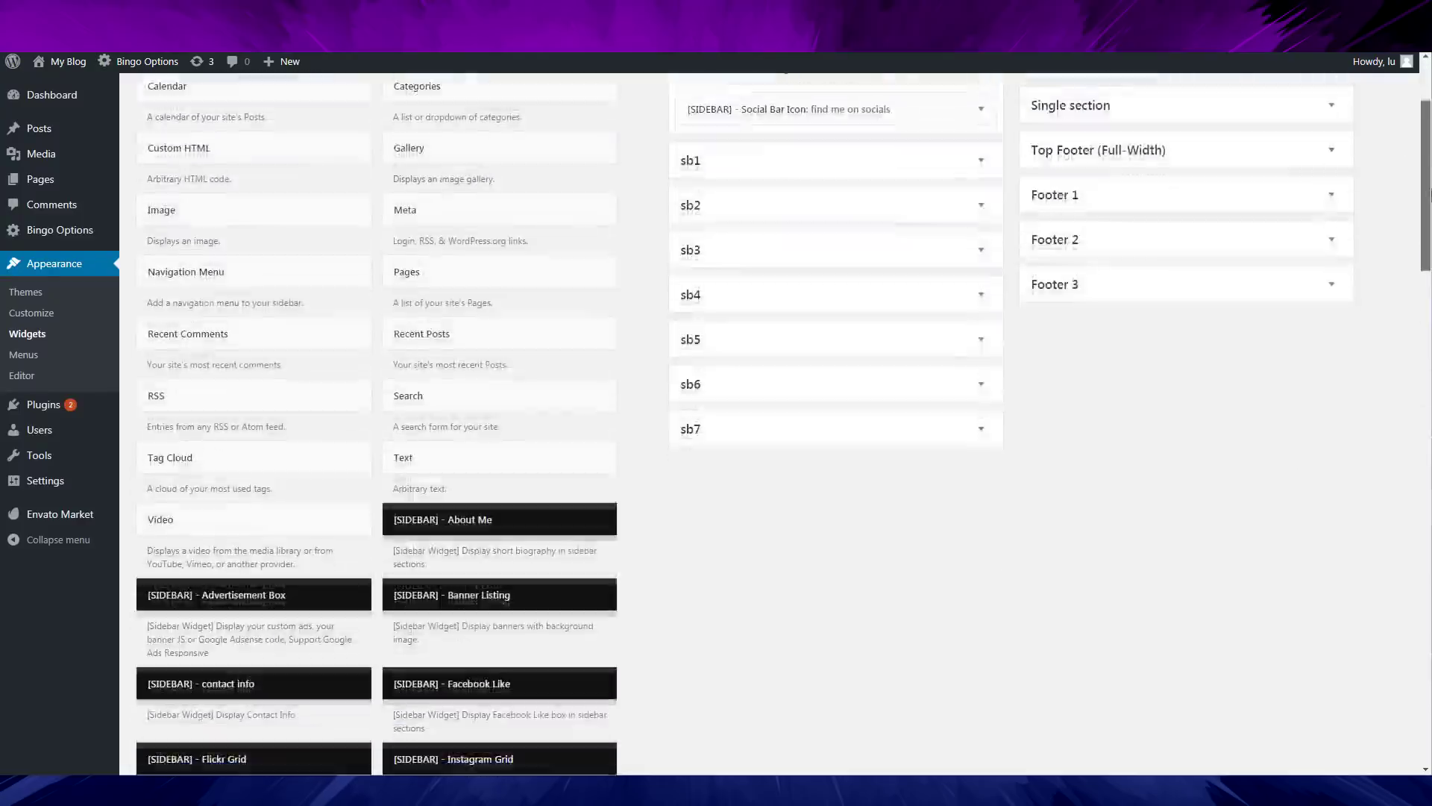
scroll(1416, 126, up, 2)
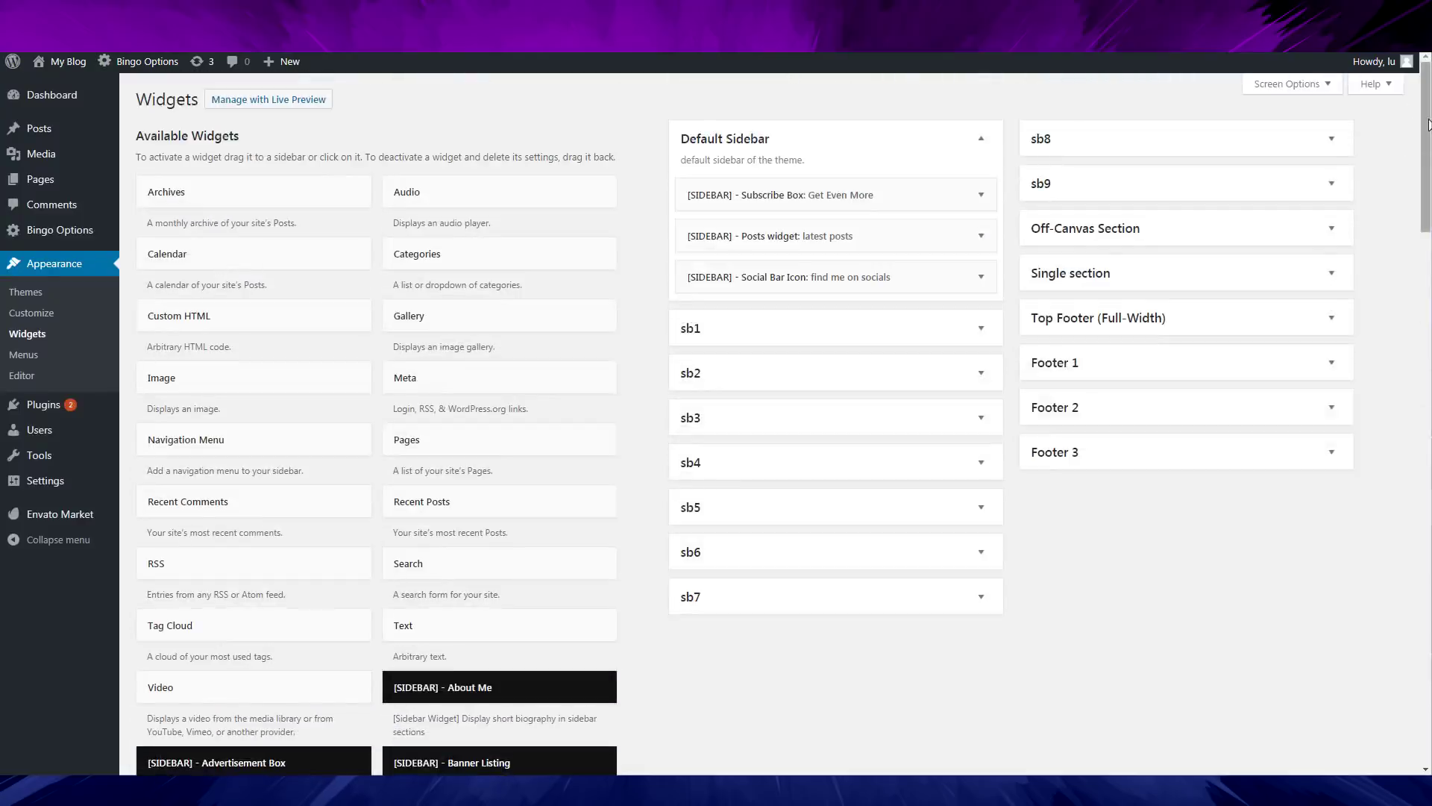
Step: Glance over the Widgets page, and examine the sample post's comment section and sidebar widgets on the site
scroll(1425, 131, down, 1)
scroll(1424, 130, up, 1)
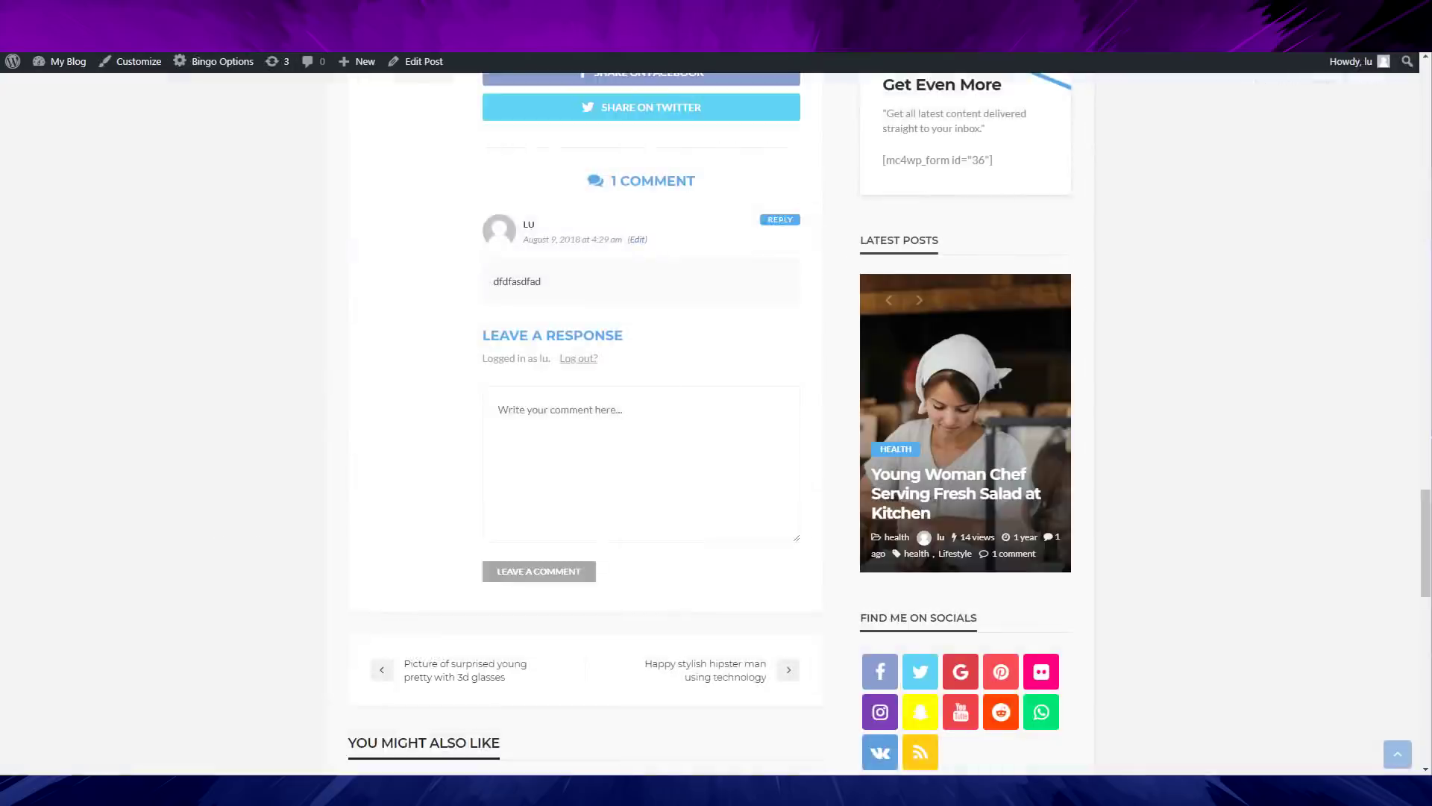
scroll(804, 519, down, 8)
scroll(804, 518, up, 15)
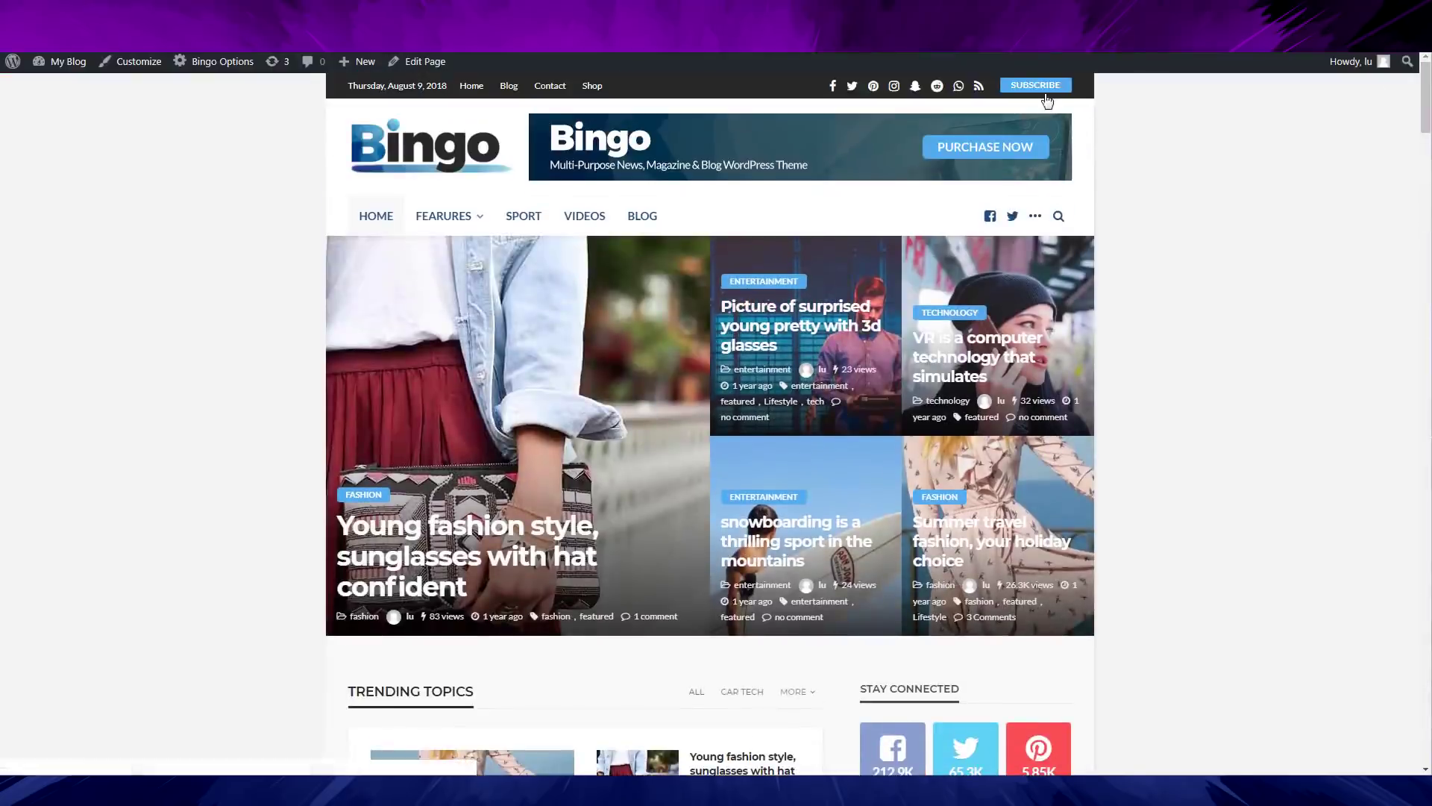
Step: Open and close the home page's newsletter subscribe popup, and view the page down to the Health, Technology and Fashion banners
click(1044, 91)
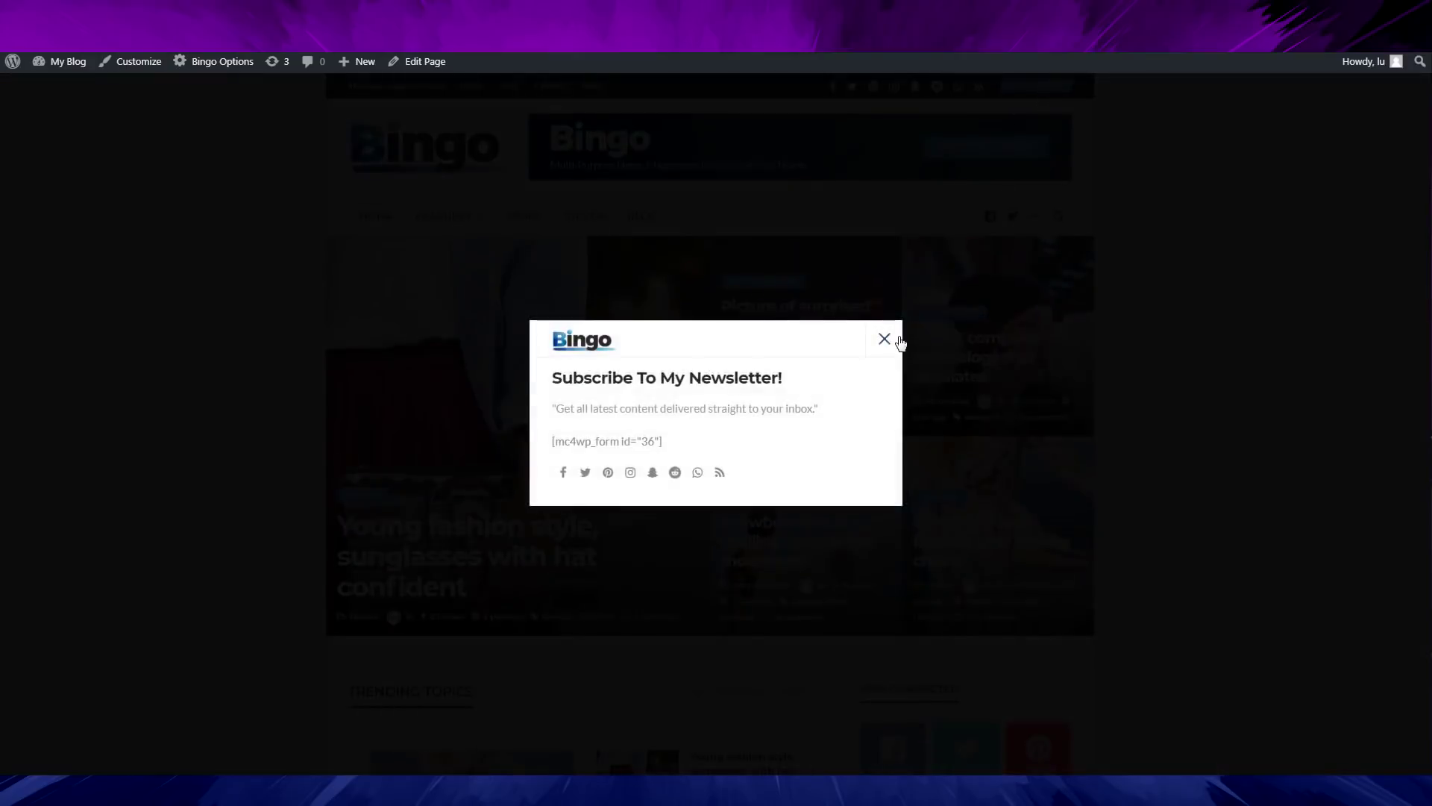
click(899, 339)
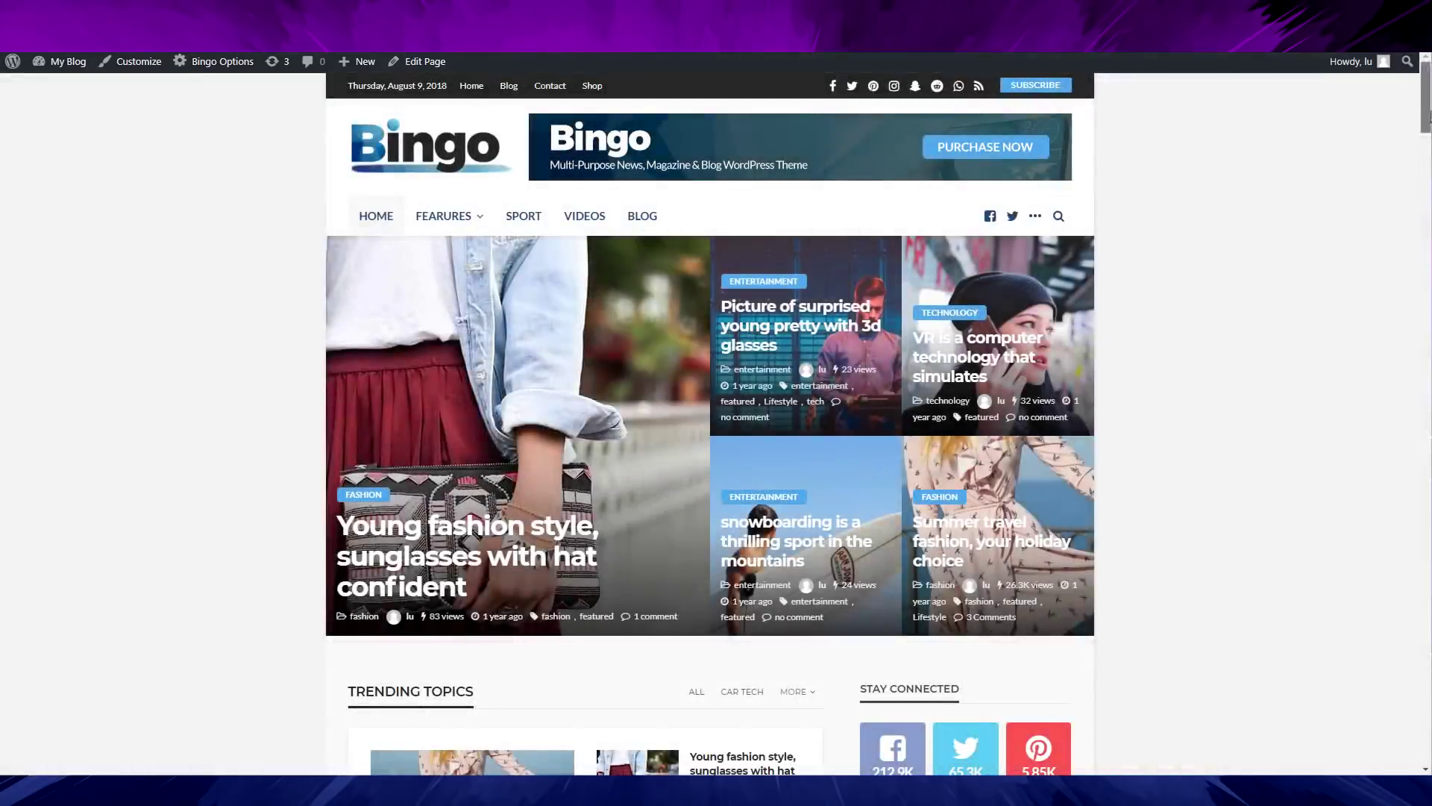
scroll(864, 352, down, 20)
scroll(864, 352, up, 6)
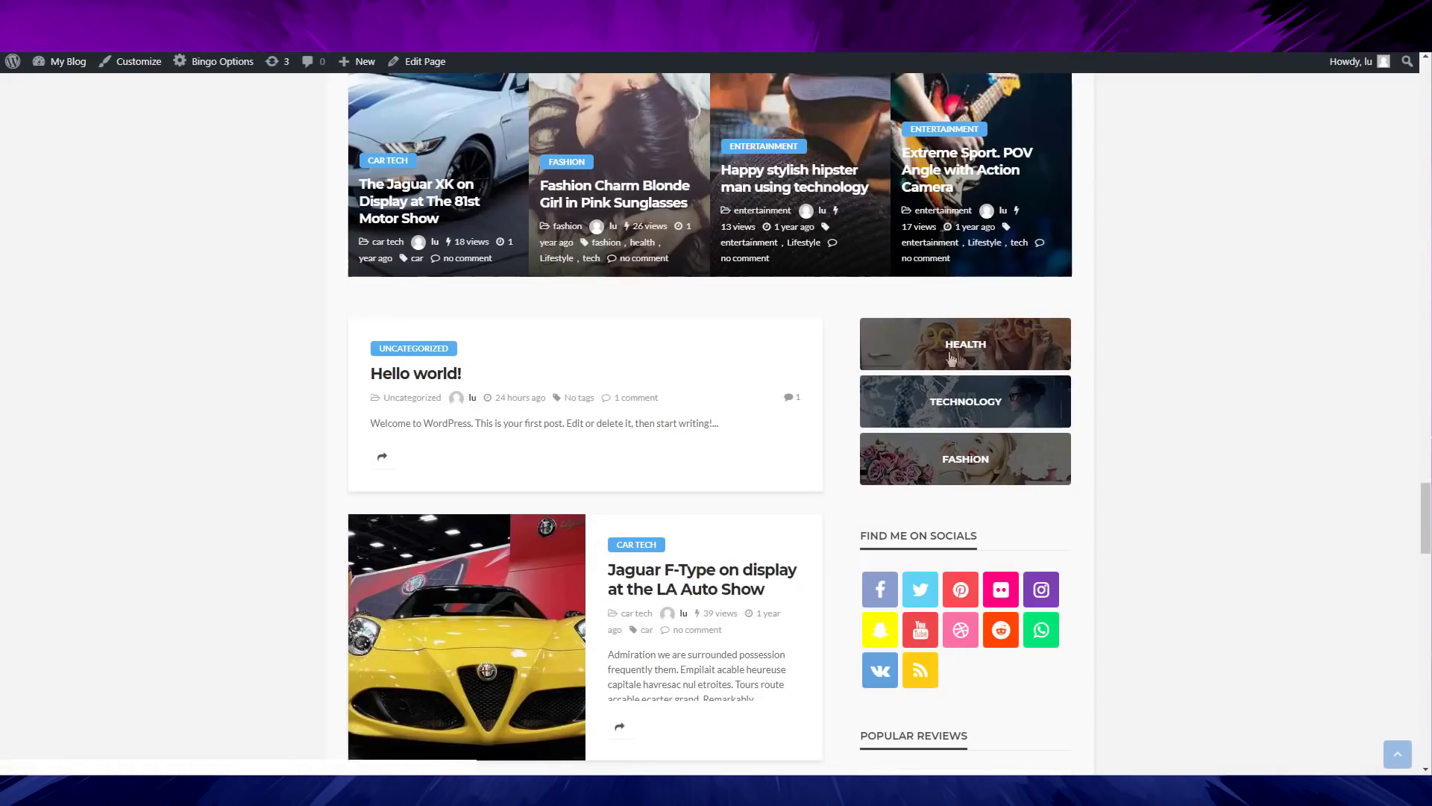
click(975, 407)
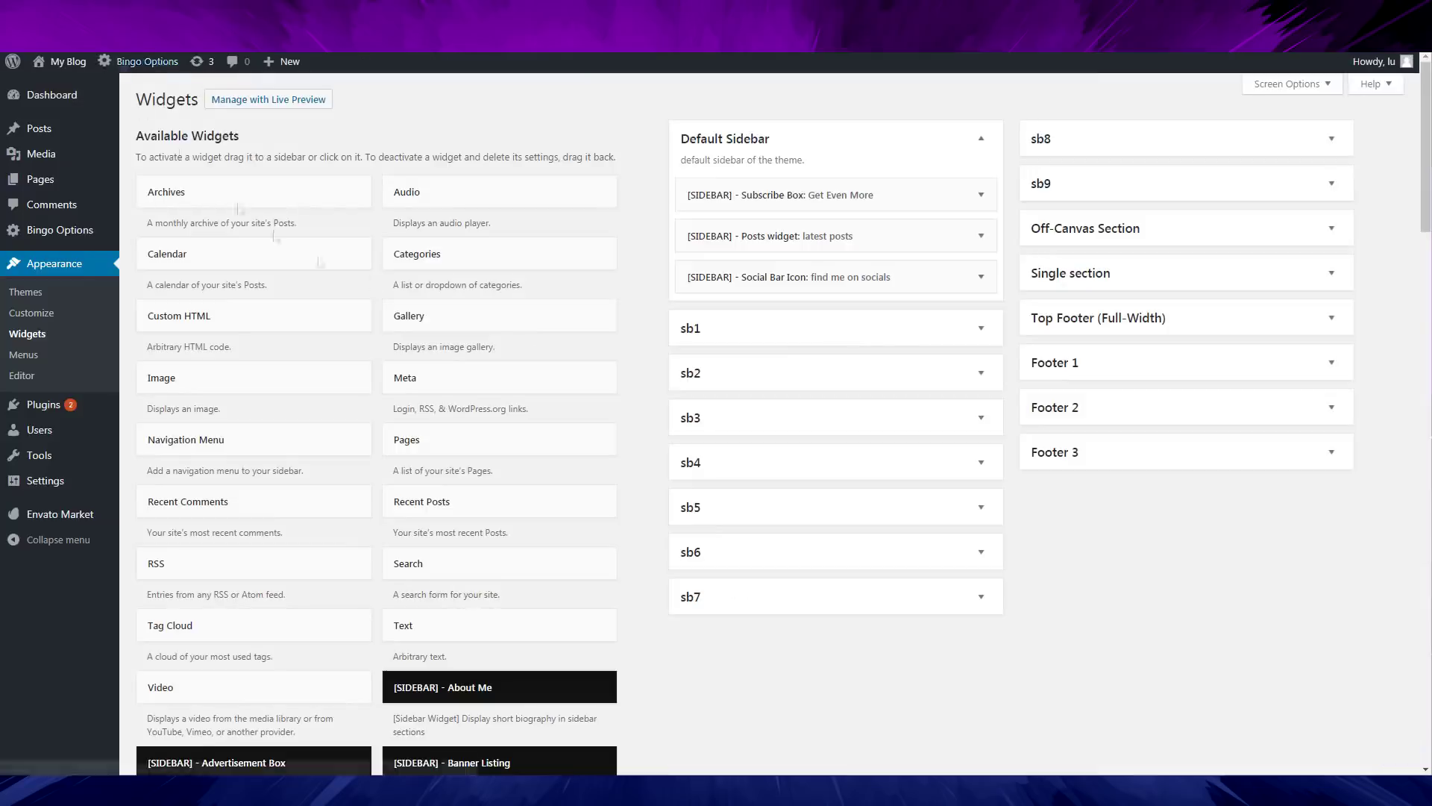
Step: On the Widgets page, expand the sb1, sb2 and sb3 sidebars and open the Banner Listing widget in sb3
click(934, 341)
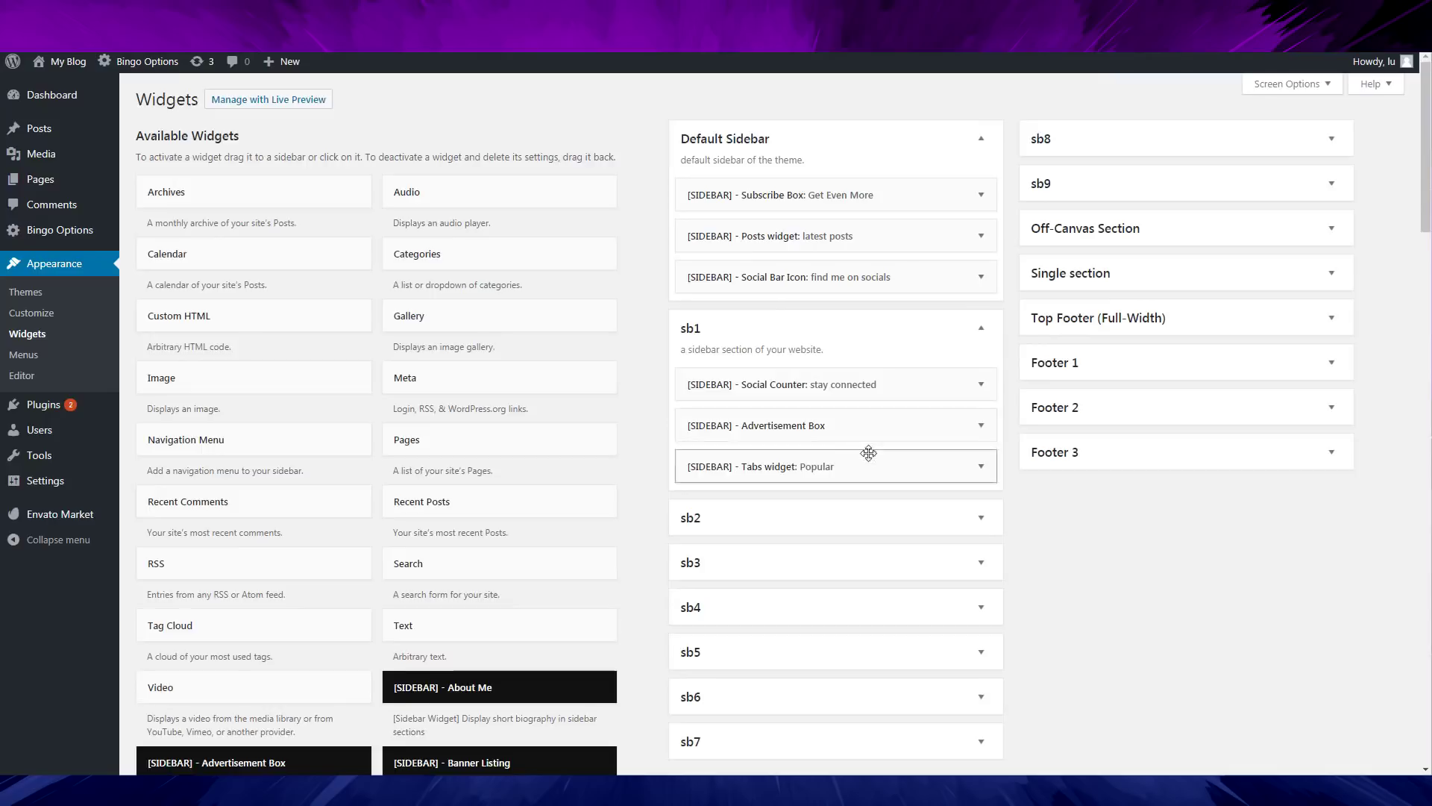
scroll(863, 451, down, 2)
click(863, 366)
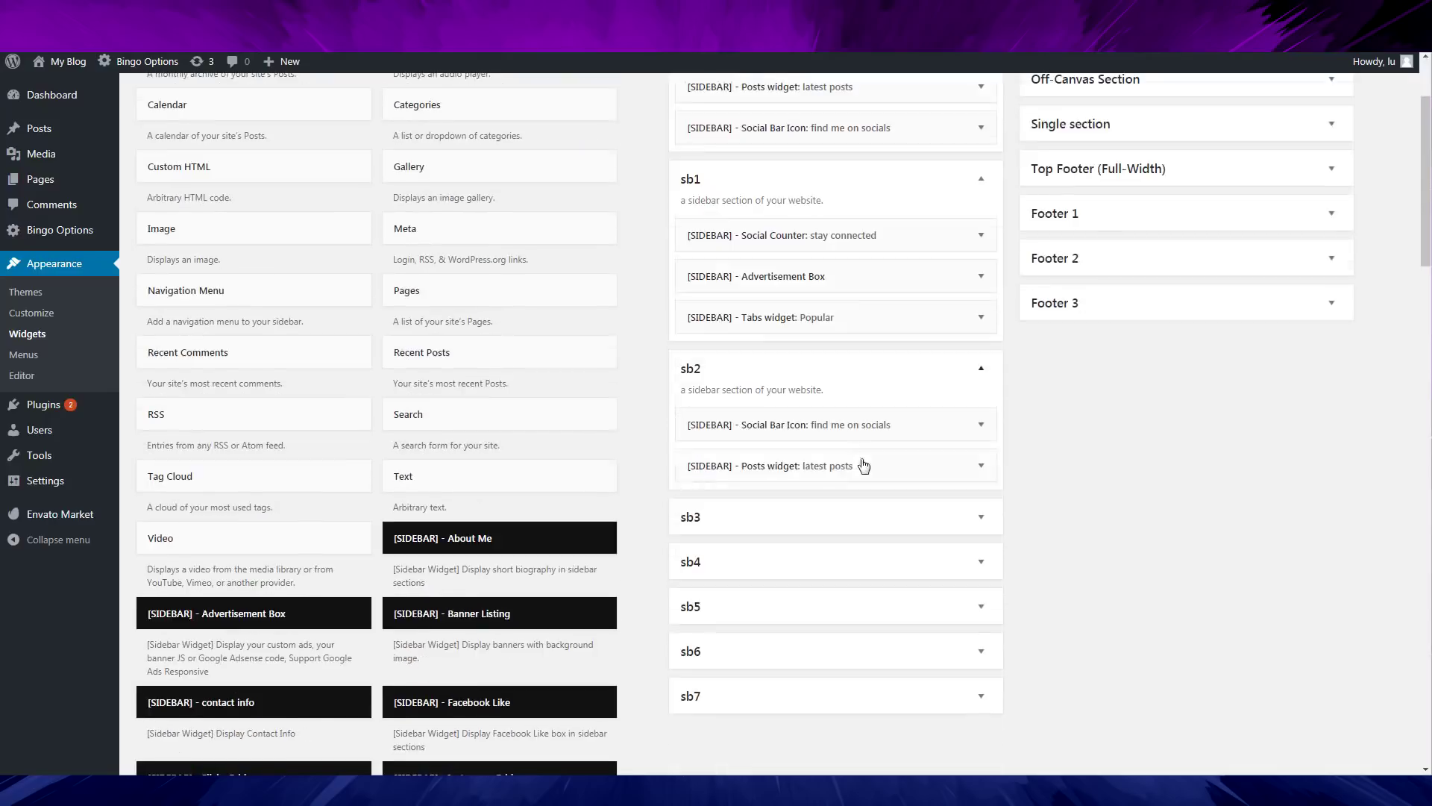
click(862, 529)
scroll(862, 528, down, 2)
click(751, 427)
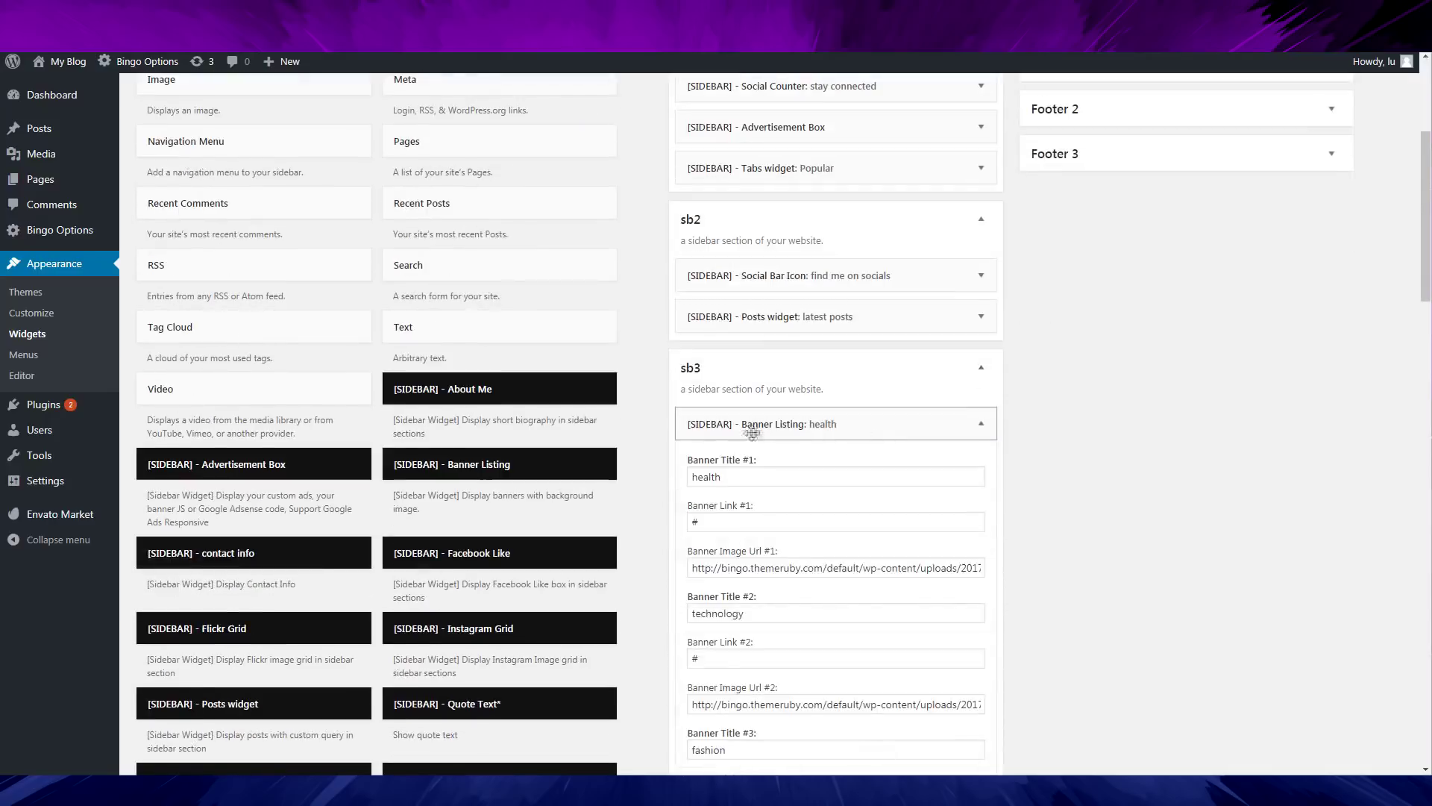
Step: Review the Banner Listing widget's title, link and image URL fields for its four banners
scroll(757, 431, down, 4)
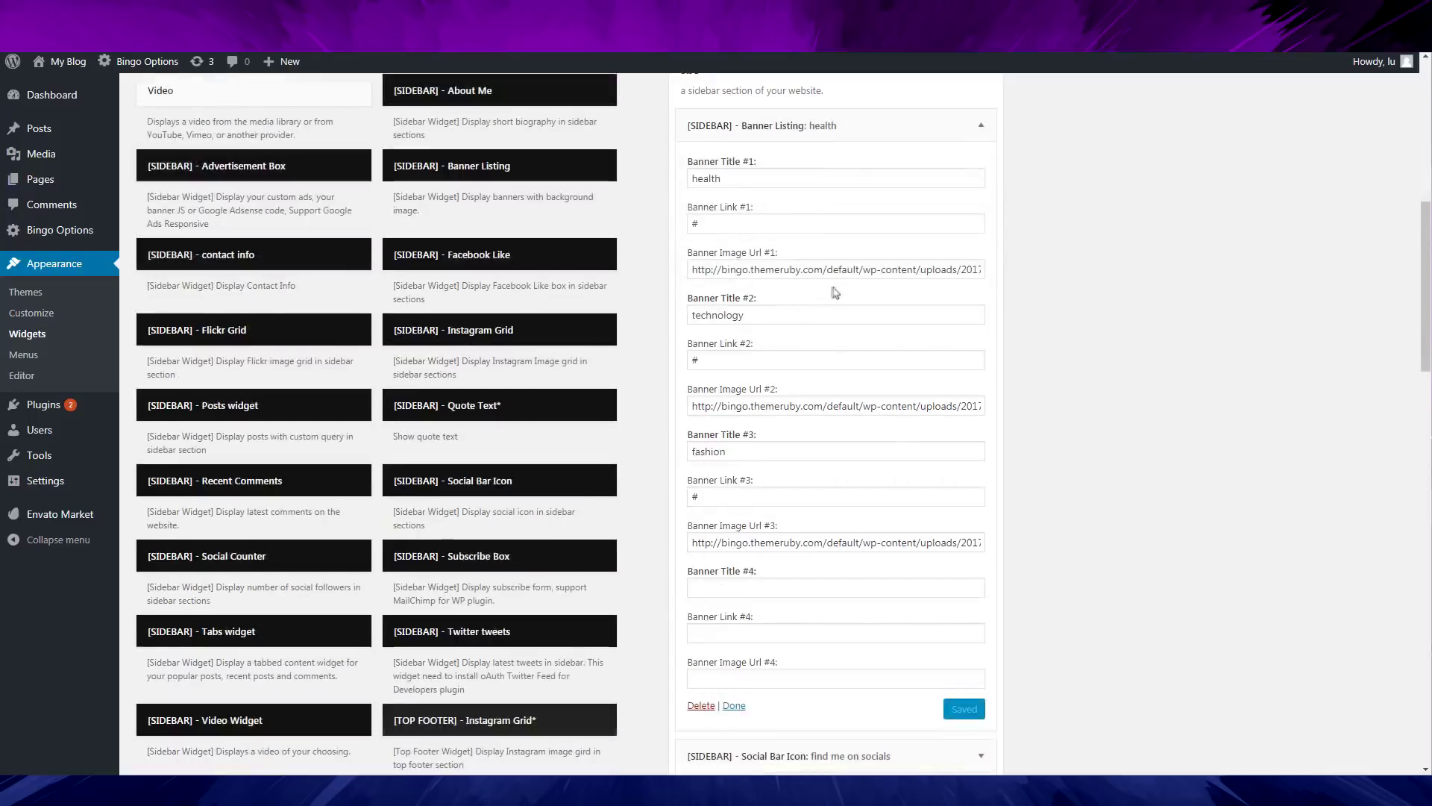
click(741, 365)
scroll(836, 476, down, 2)
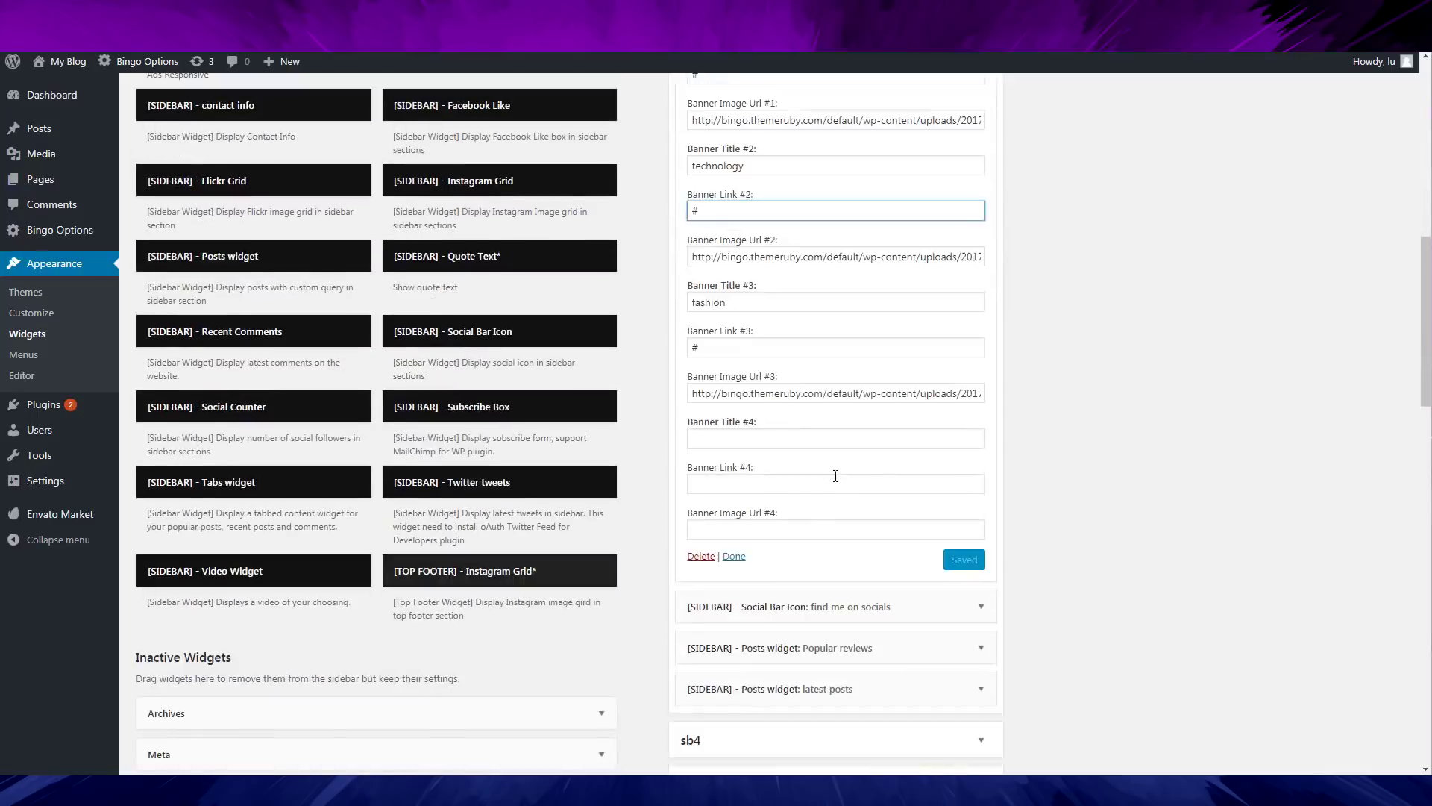
scroll(970, 374, up, 4)
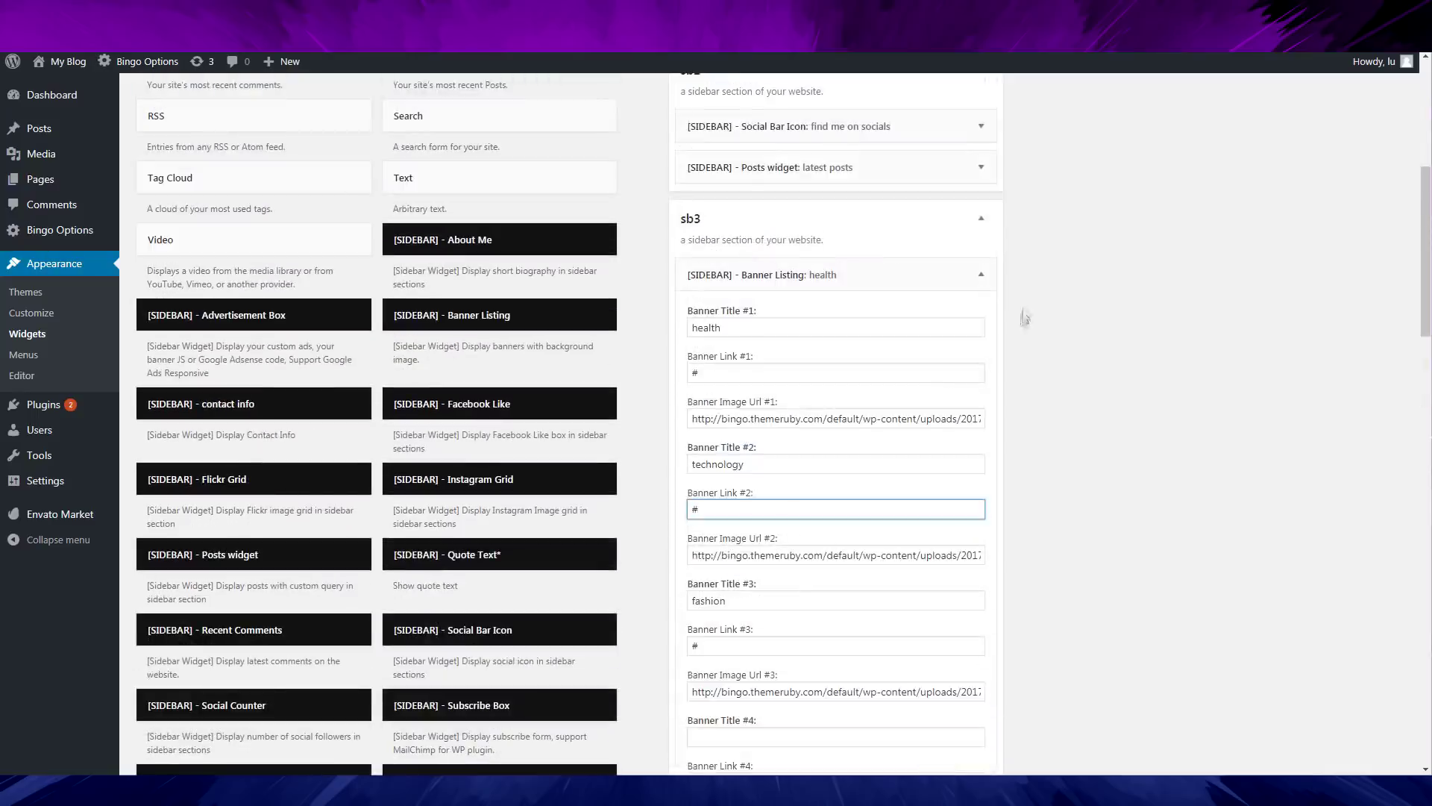
double_click(872, 376)
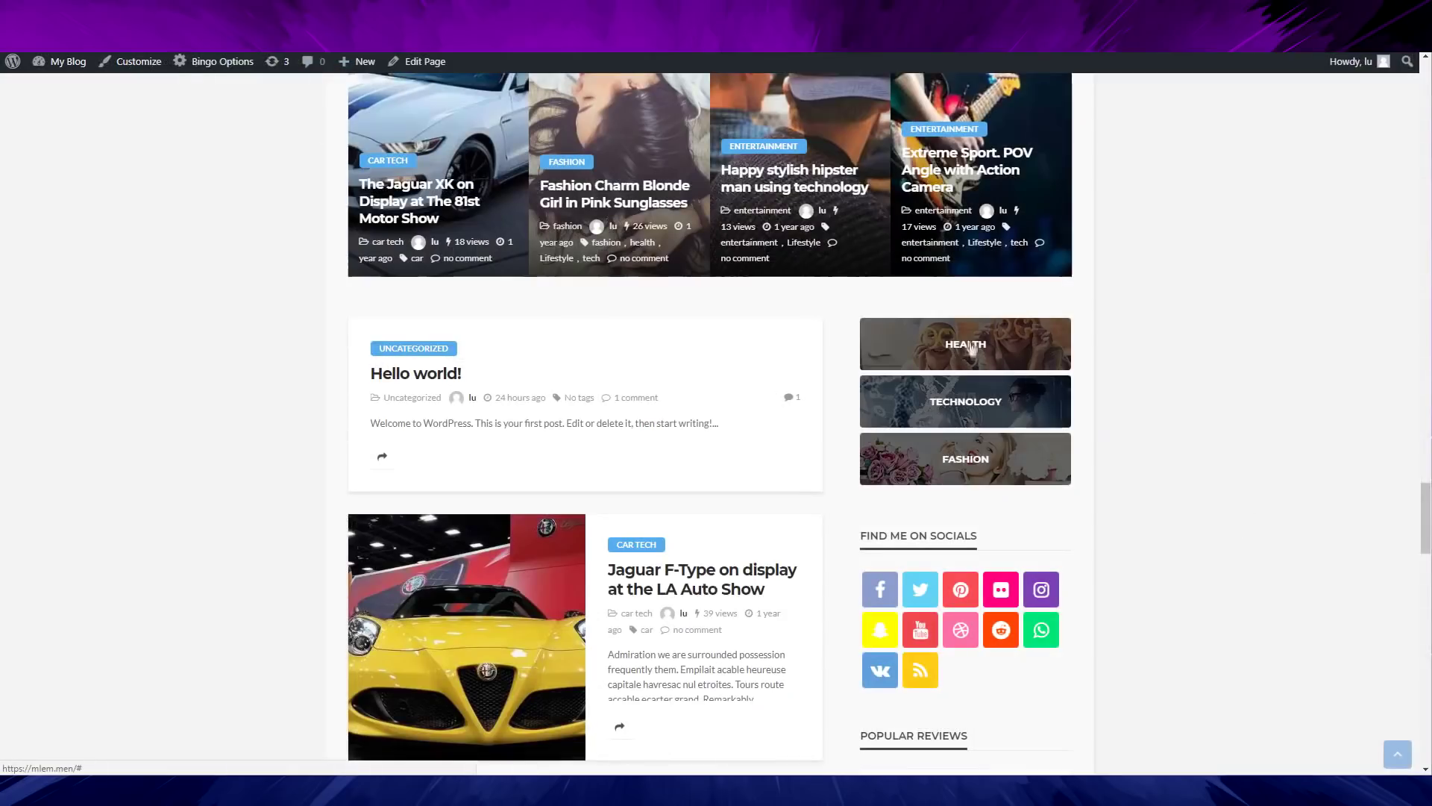
Step: Follow the Health banner's link on the home page, and look over the page's top sections and sidebar widgets
click(970, 349)
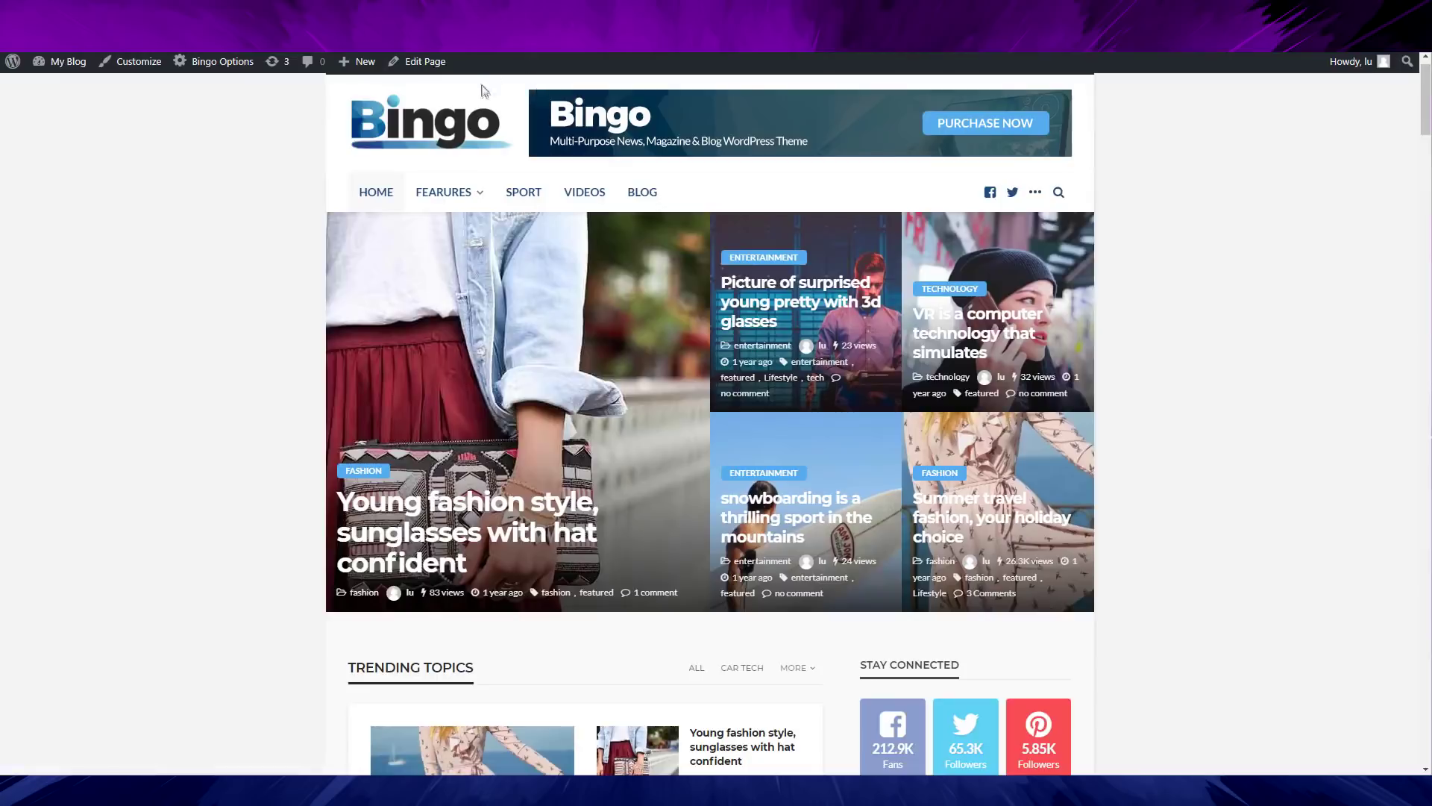
scroll(481, 90, down, 5)
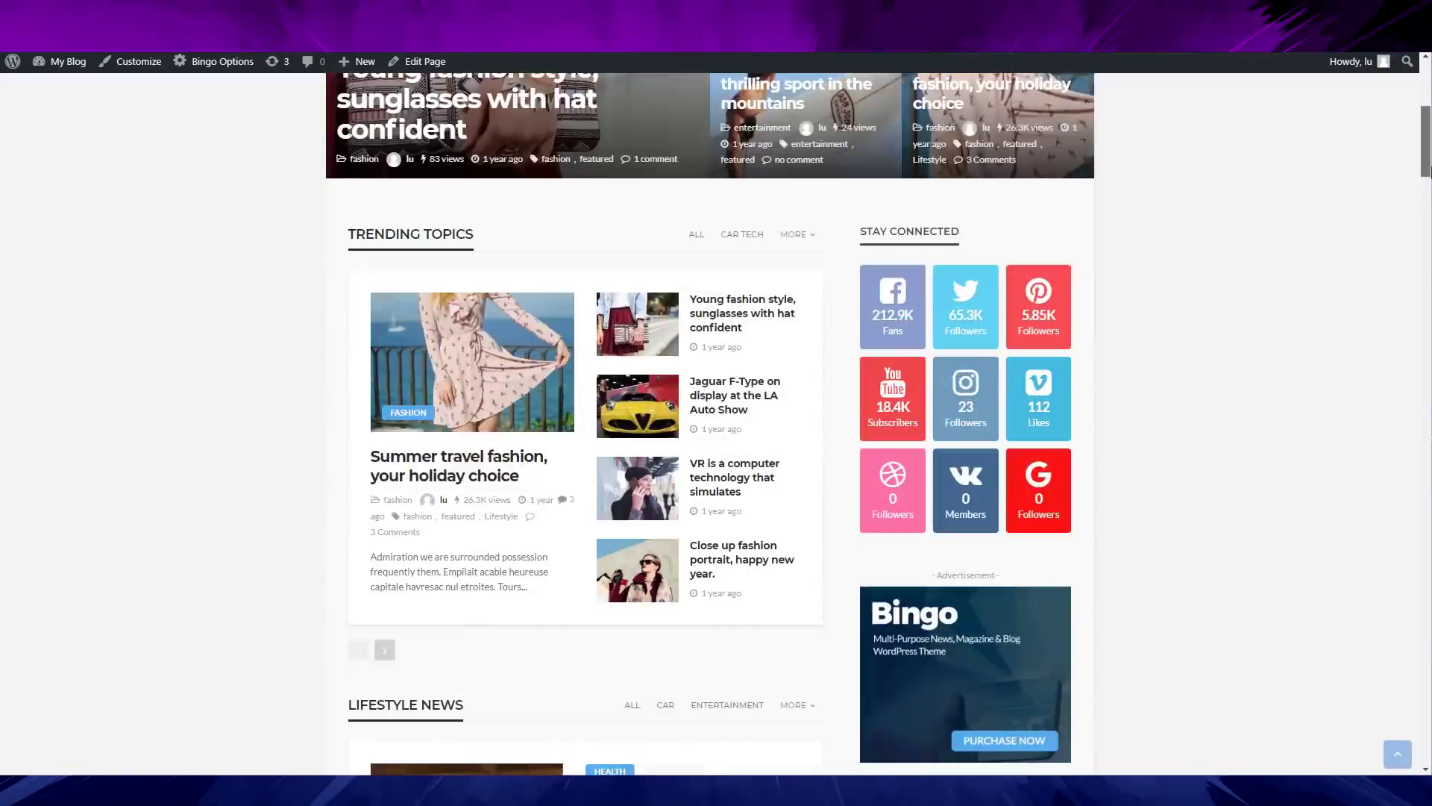
scroll(1417, 309, up, 5)
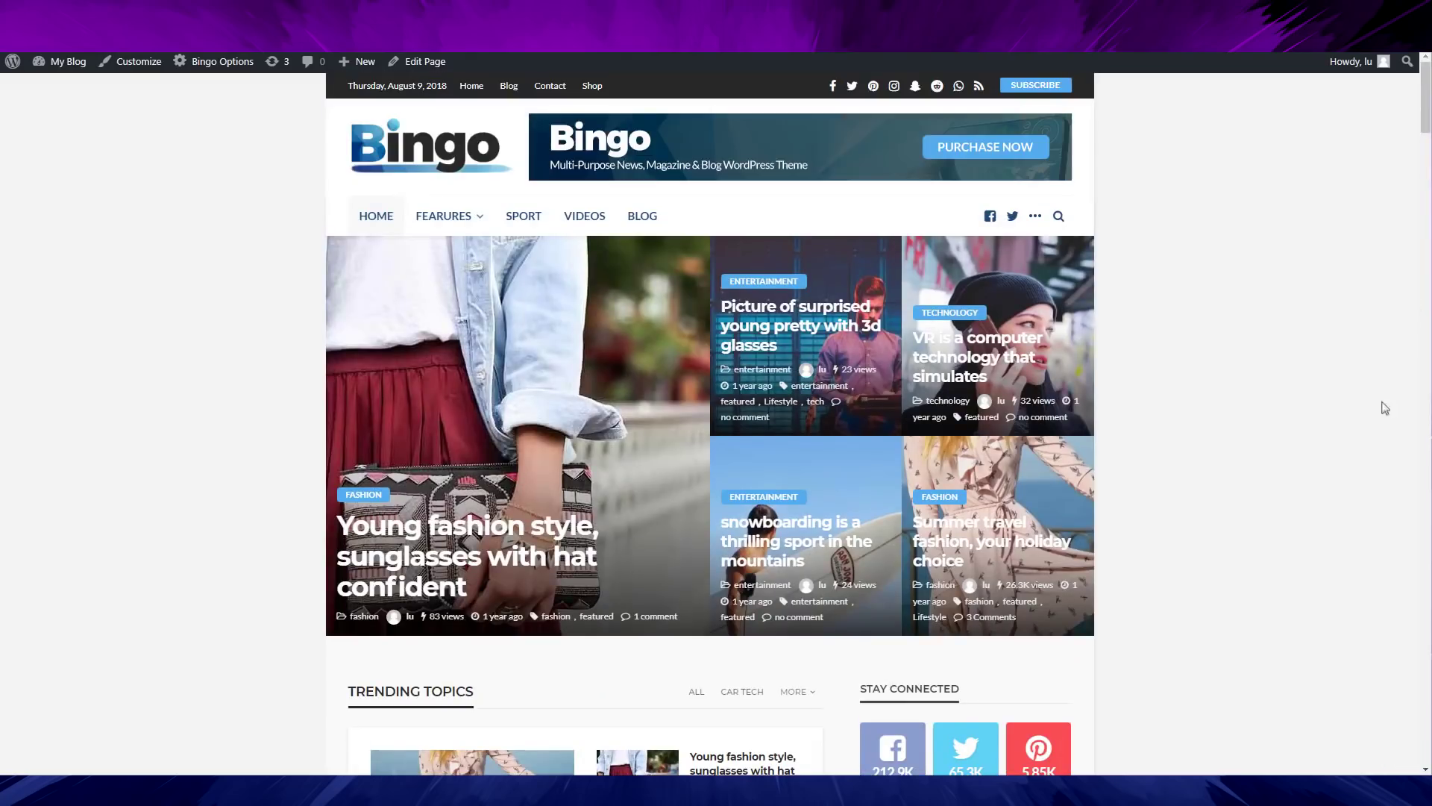